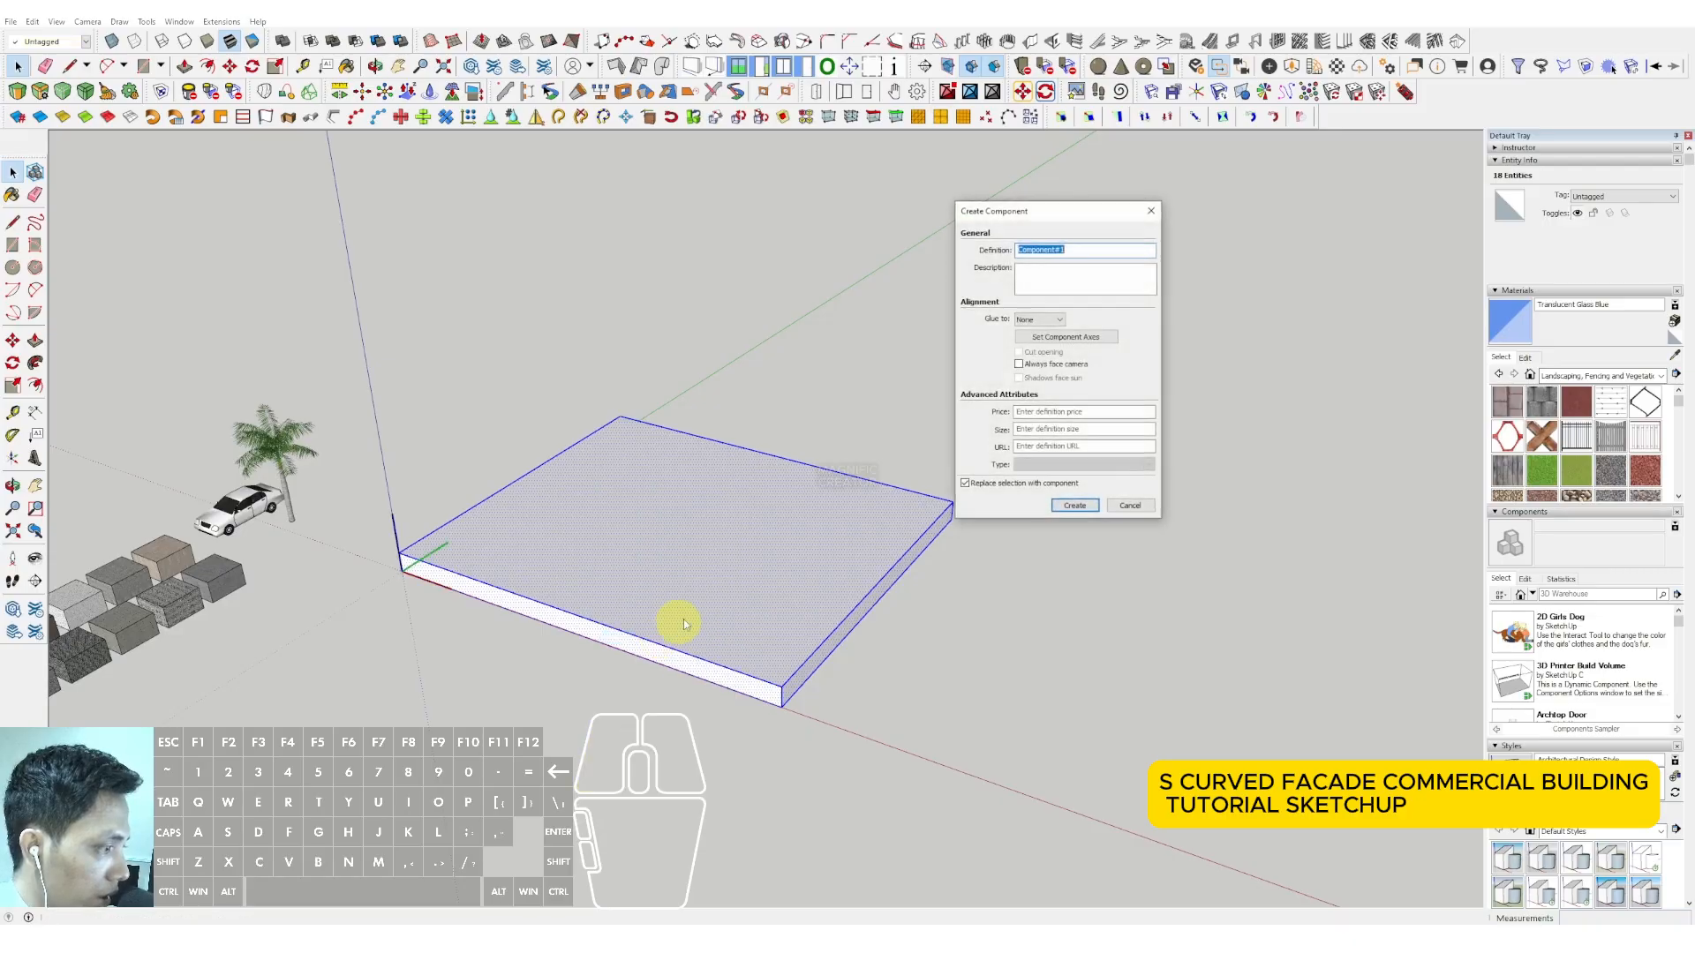
Step: Make the slab a component and copy it 4000 mm straight up
{"action": "left_click_drag", "start_coordinate": [1039, 213], "coordinate": [591, 224]}
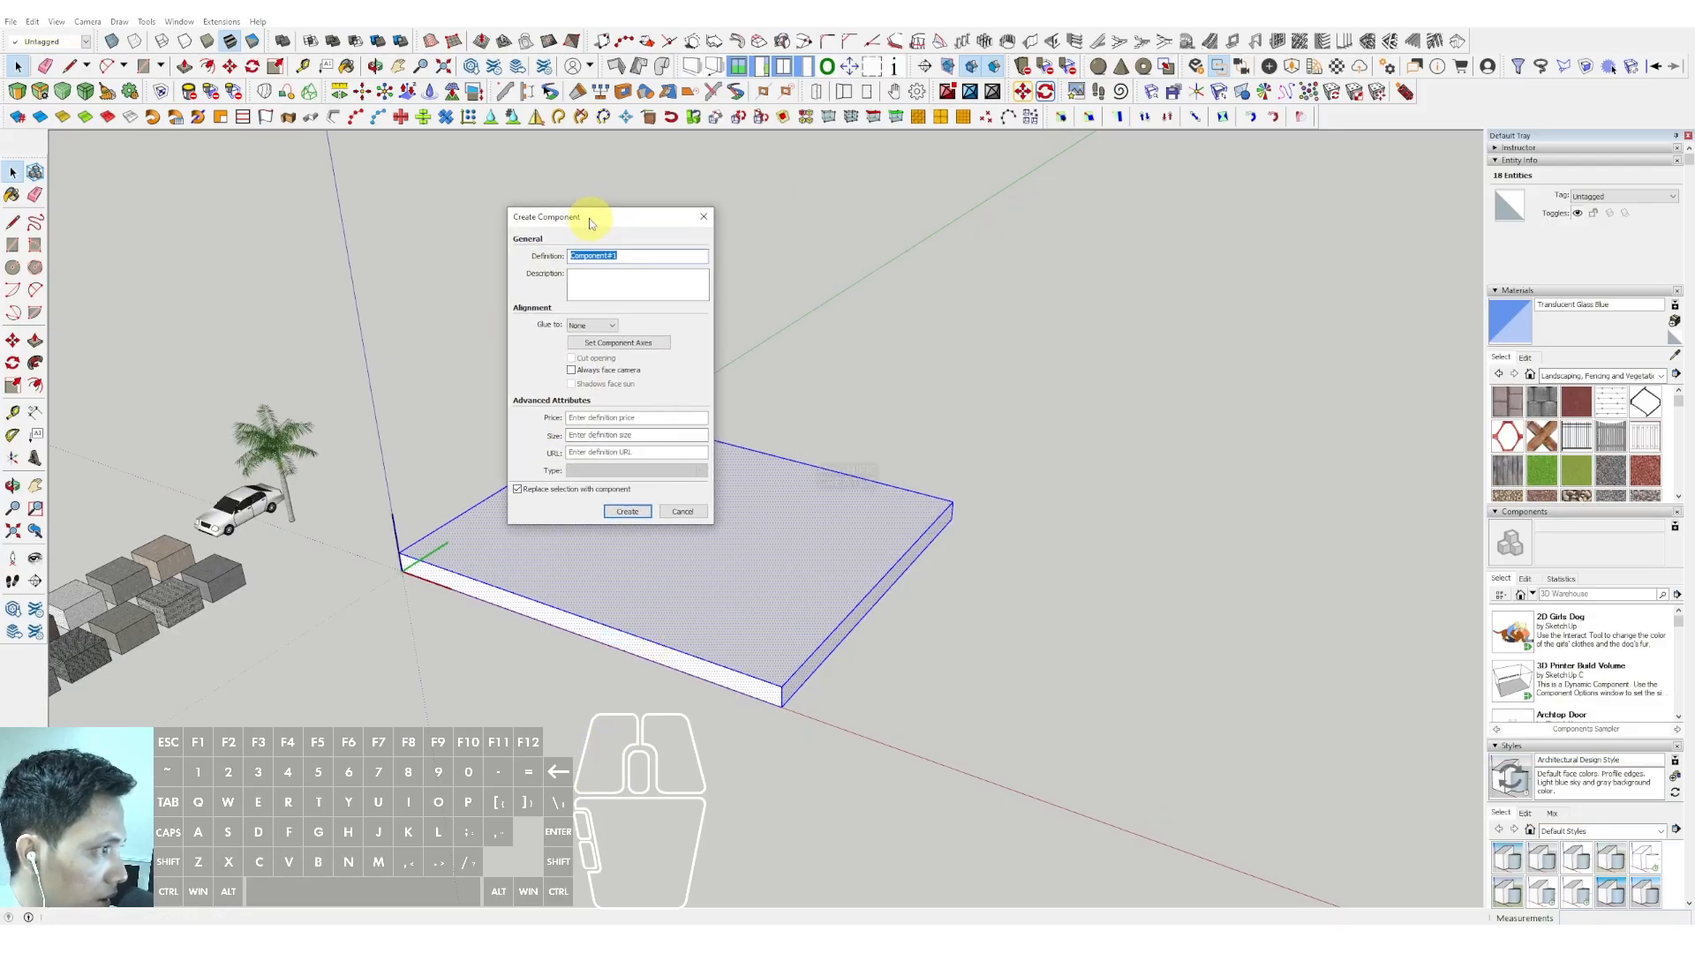
{"action": "left_click", "coordinate": [628, 512]}
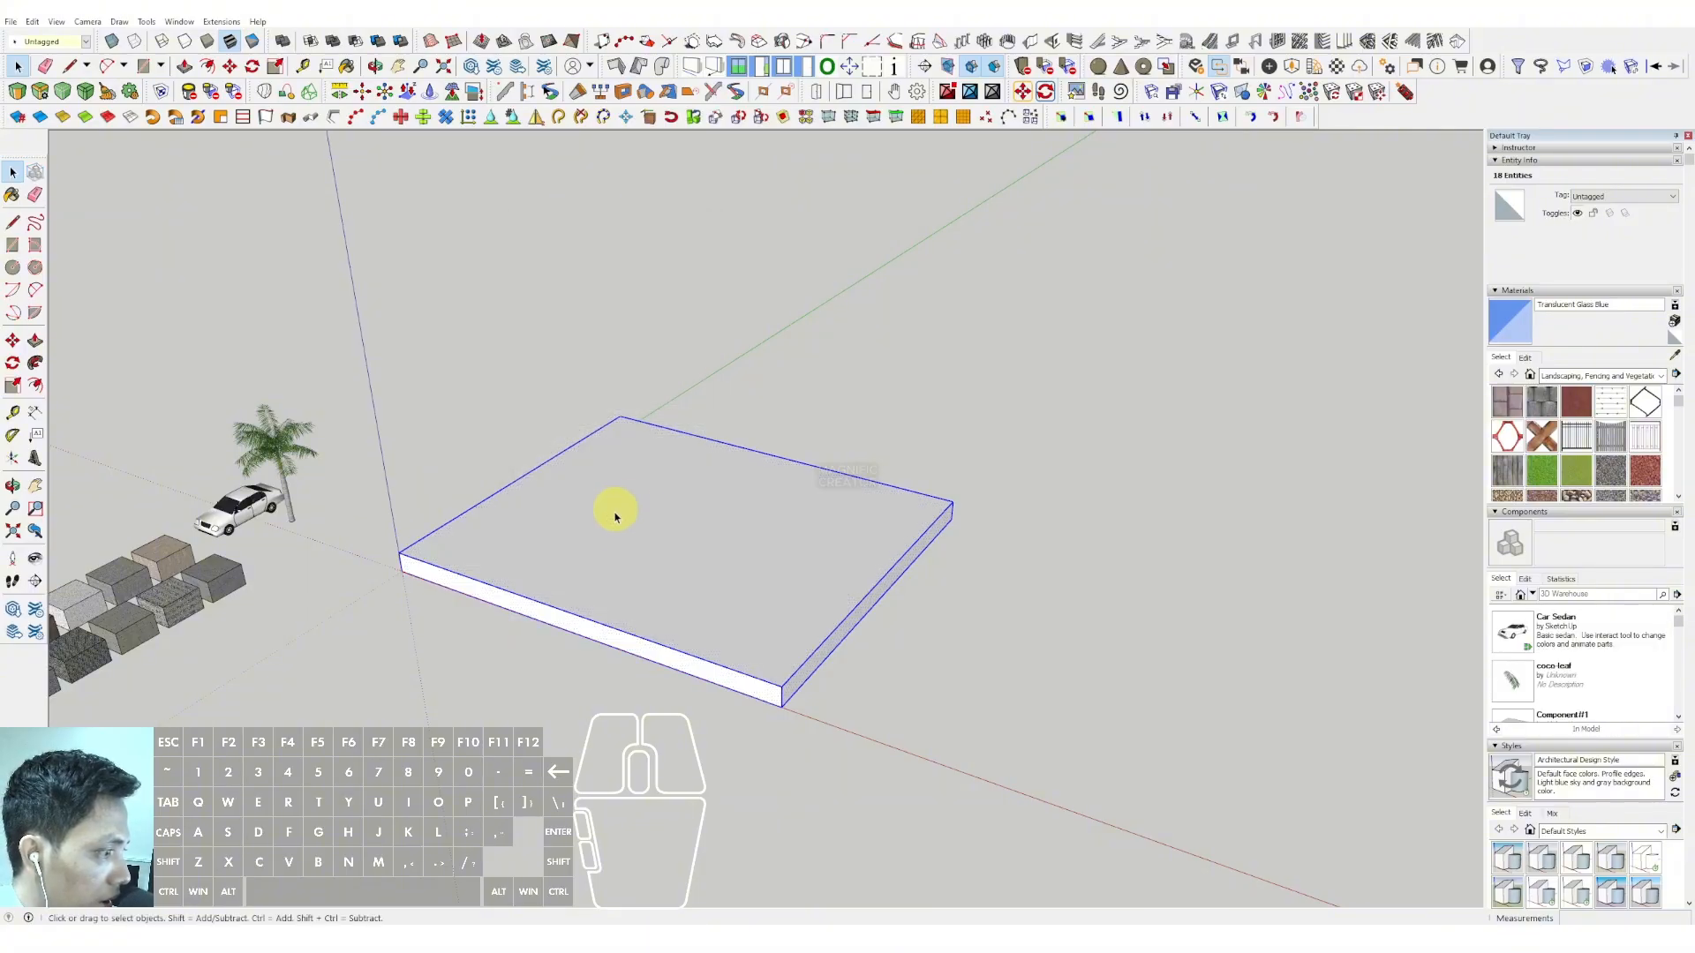
{"action": "scroll", "coordinate": [635, 545], "scroll_direction": "up", "scroll_amount": 3}
{"action": "middle_click_drag", "start_coordinate": [651, 581], "coordinate": [652, 530]}
{"action": "key", "text": "m"}
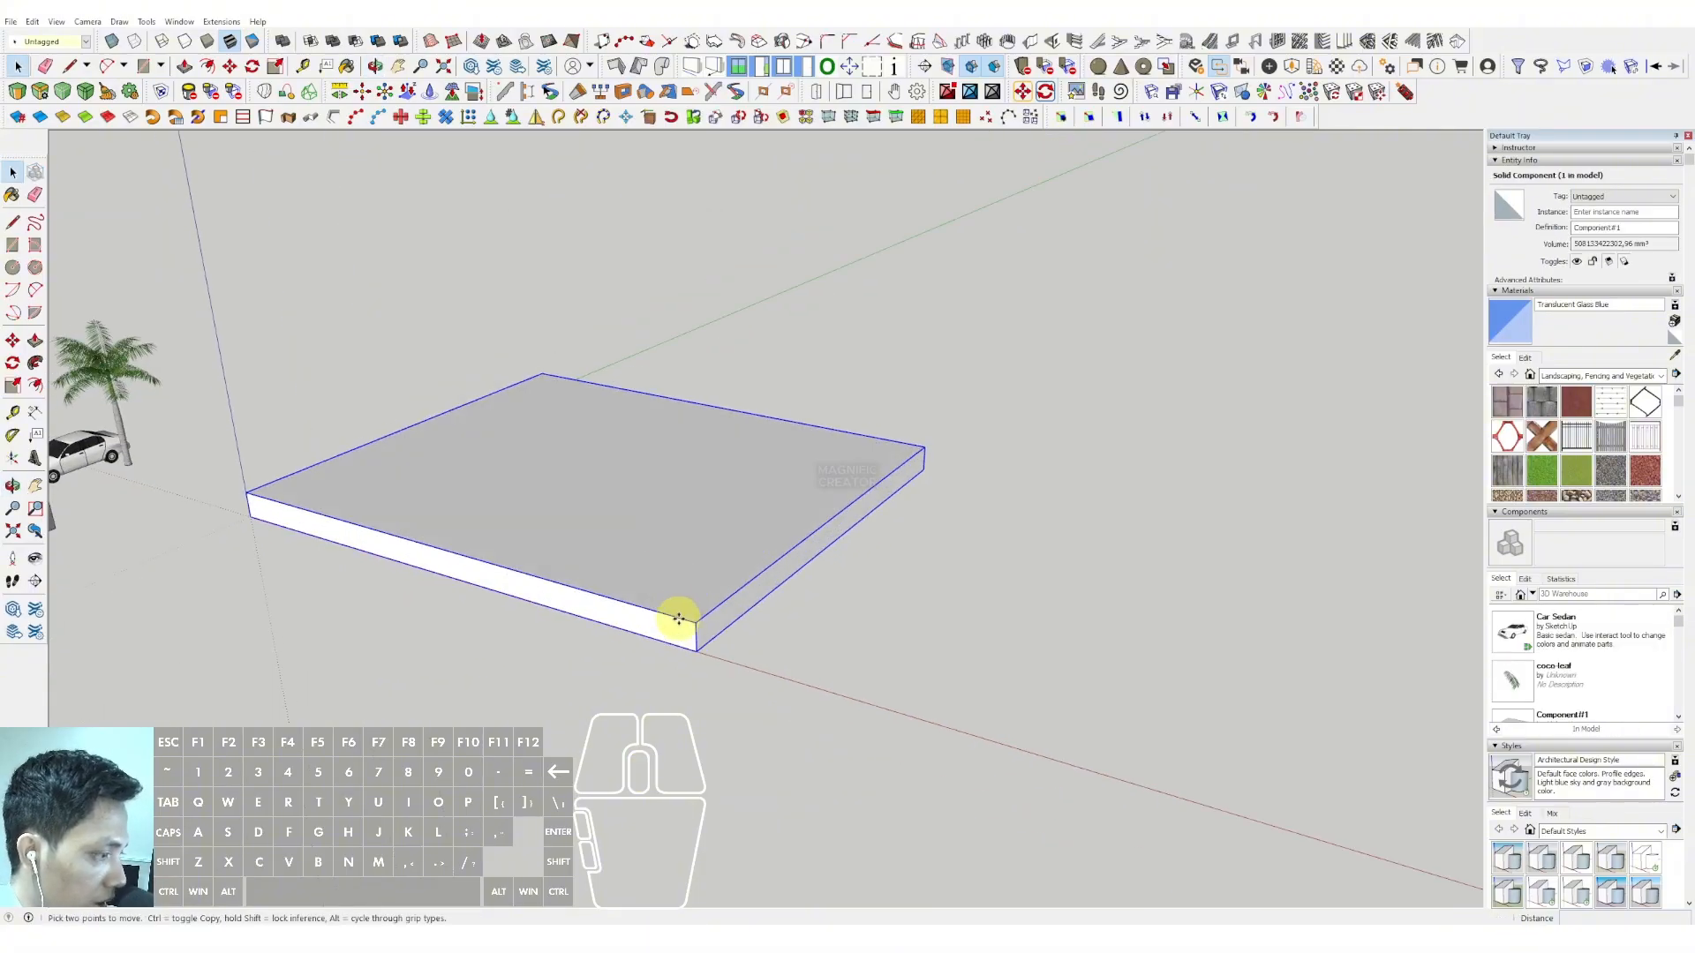
{"action": "left_click", "coordinate": [692, 651]}
{"action": "key", "text": "ctrl"}
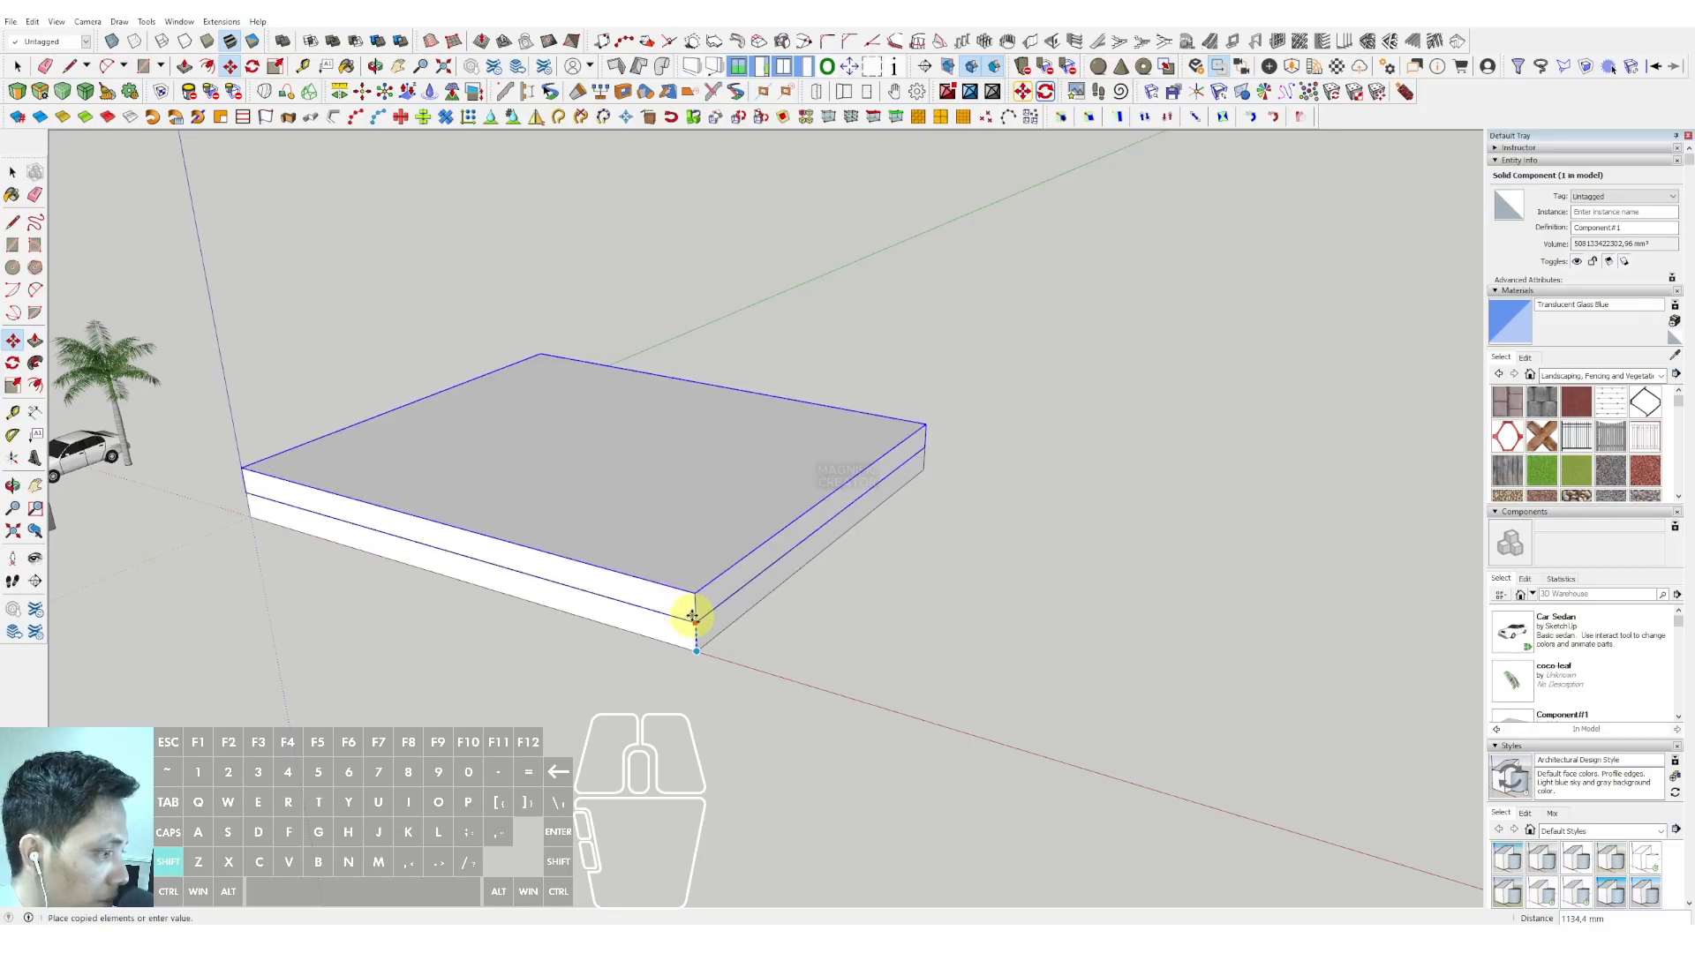
{"action": "left_click", "coordinate": [692, 605]}
{"action": "scroll", "coordinate": [696, 624], "scroll_direction": "up", "scroll_amount": 2}
{"action": "left_click", "coordinate": [706, 632]}
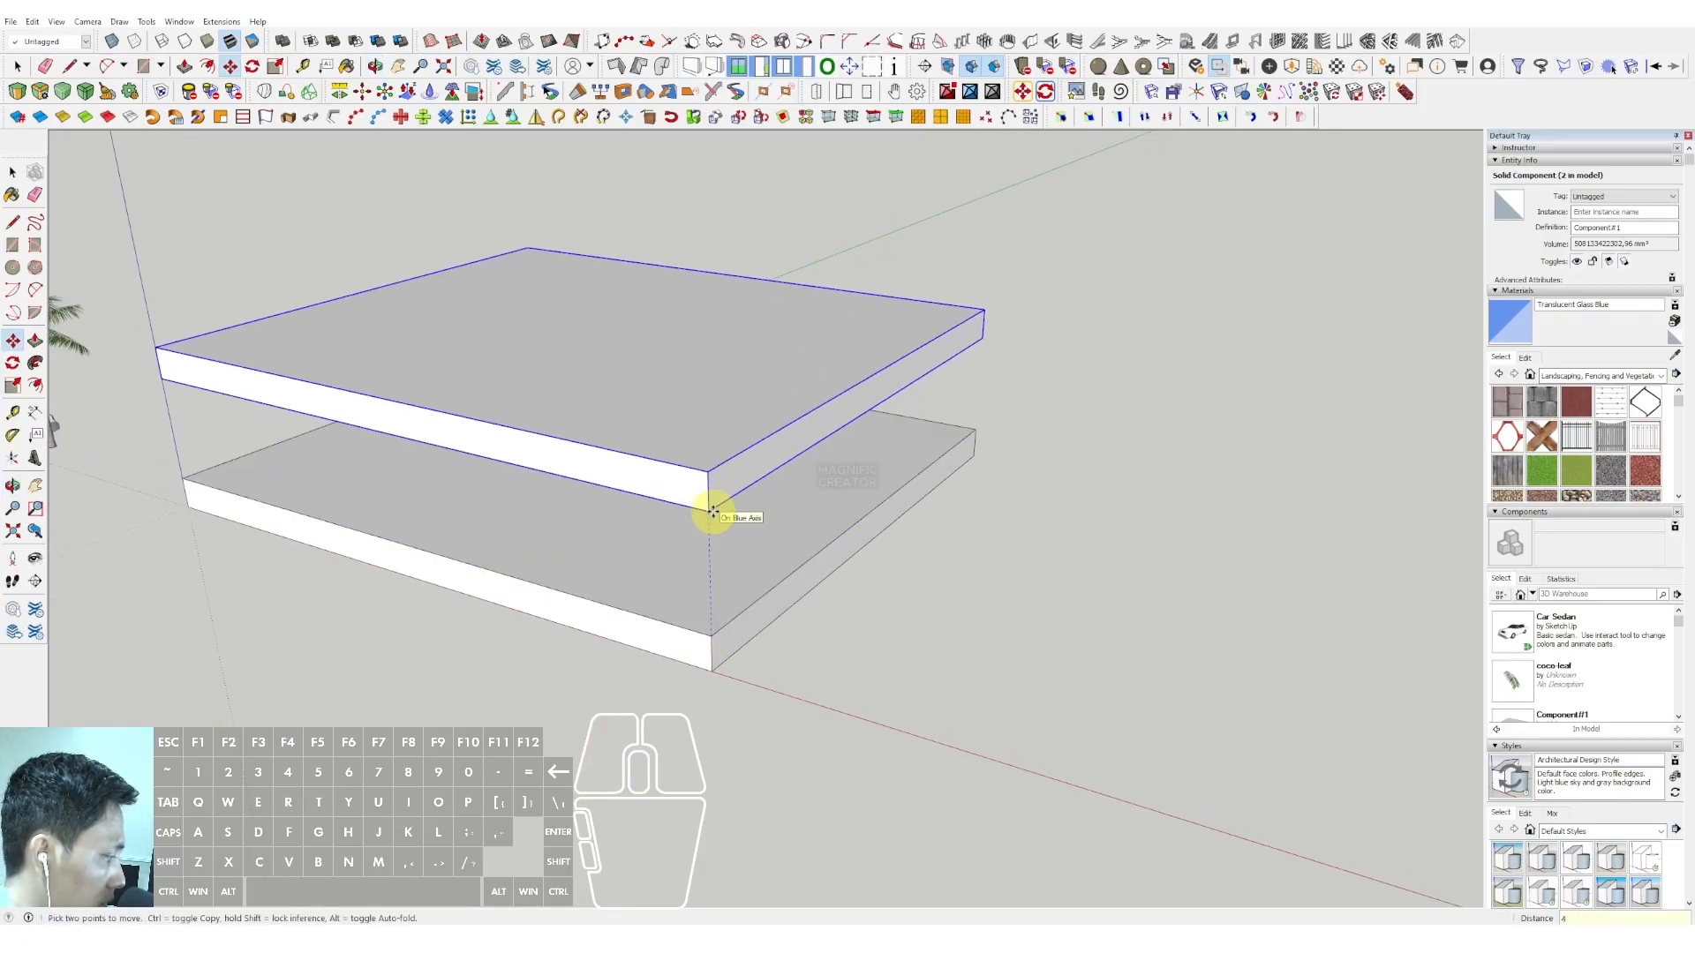
{"action": "key", "text": "Return"}
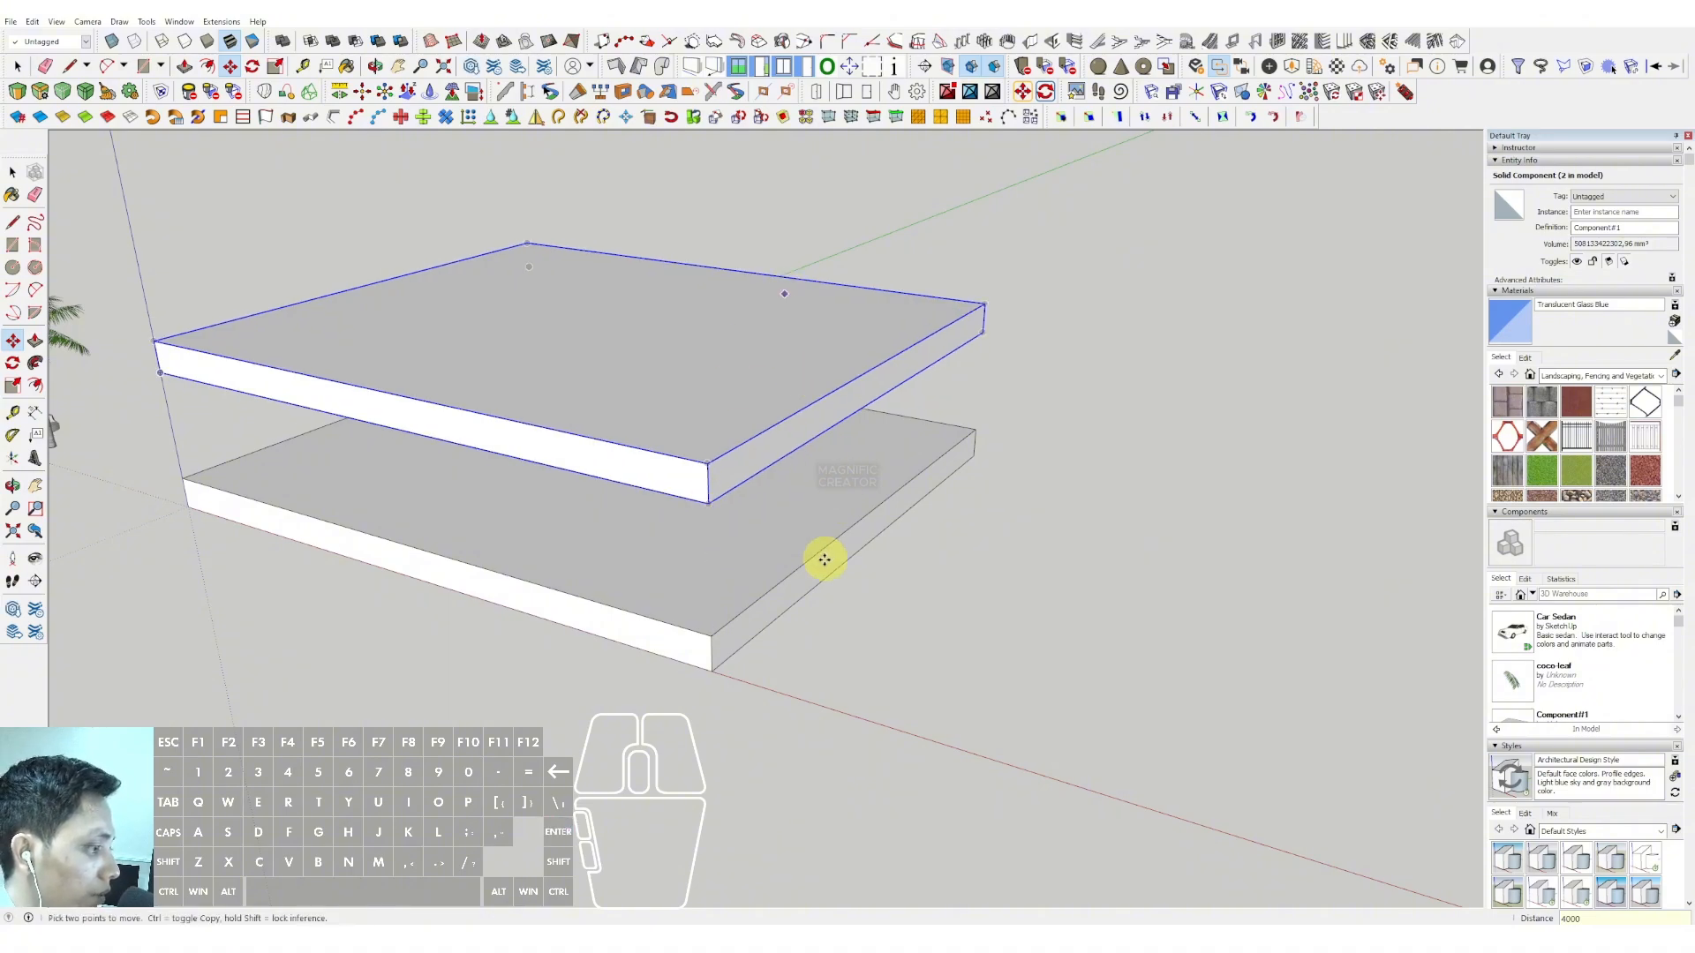
Step: Stack three more copies of the slab upward at the same floor spacing, for five floor slabs in total
{"action": "left_click", "coordinate": [710, 636]}
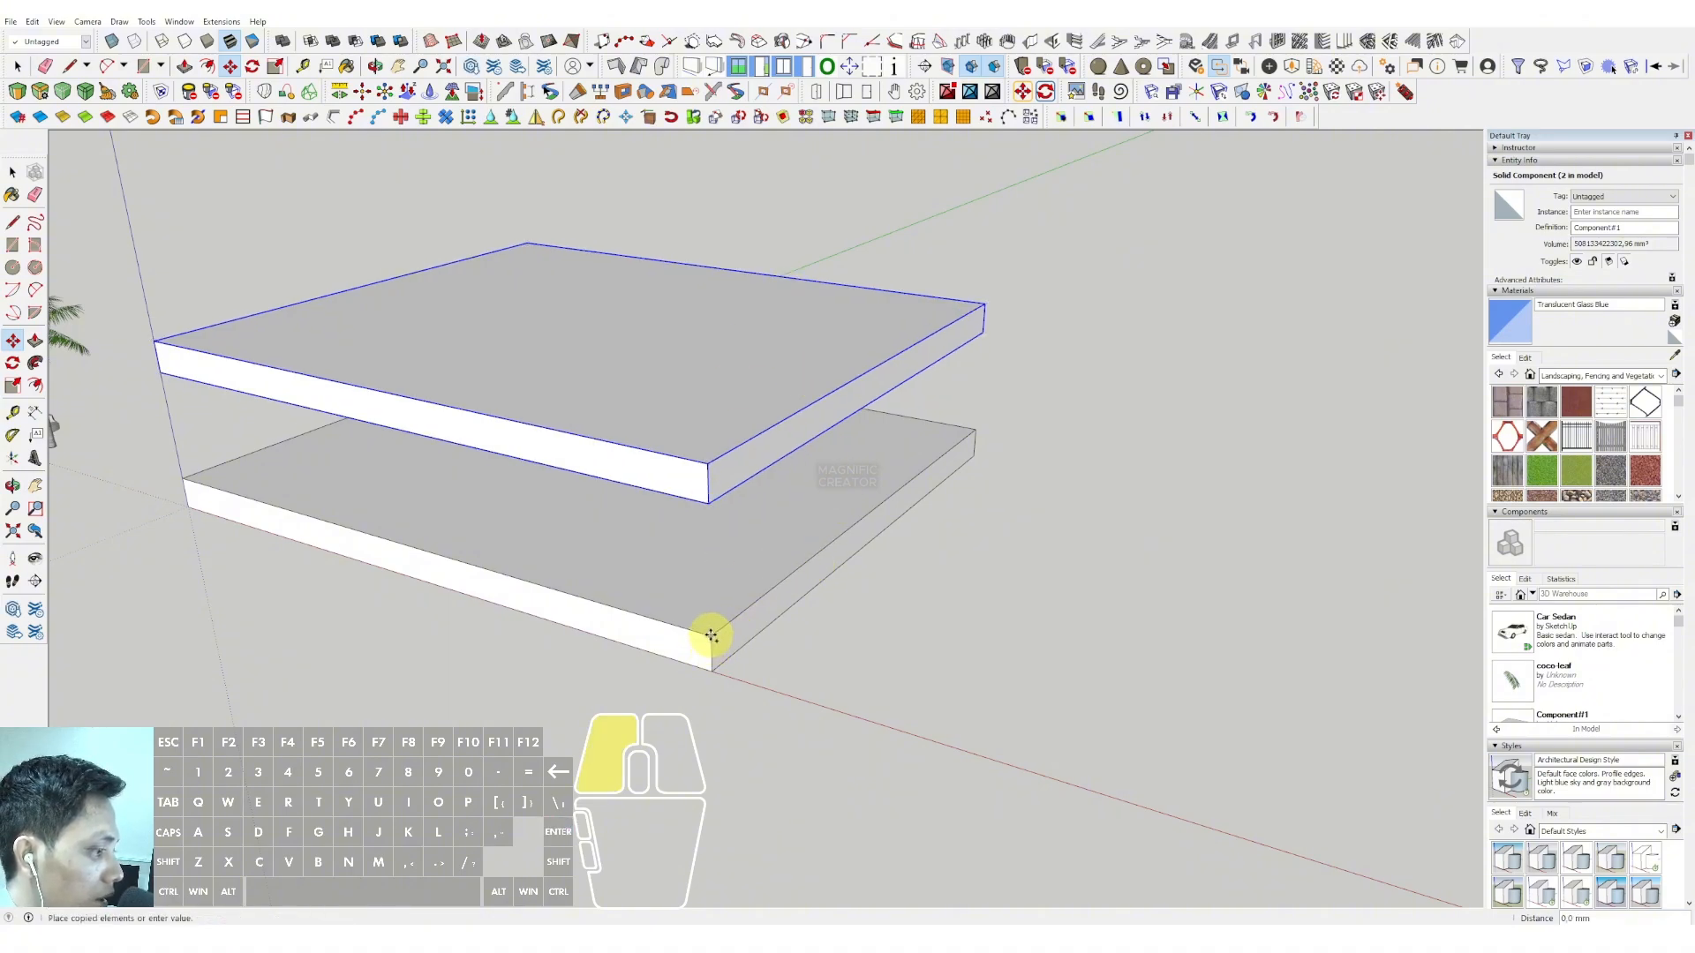
{"action": "left_click", "coordinate": [709, 468]}
{"action": "scroll", "coordinate": [713, 595], "scroll_direction": "down", "scroll_amount": 2}
{"action": "key", "text": "ctrl"}
{"action": "left_click", "coordinate": [710, 518]}
{"action": "left_click", "coordinate": [708, 383]}
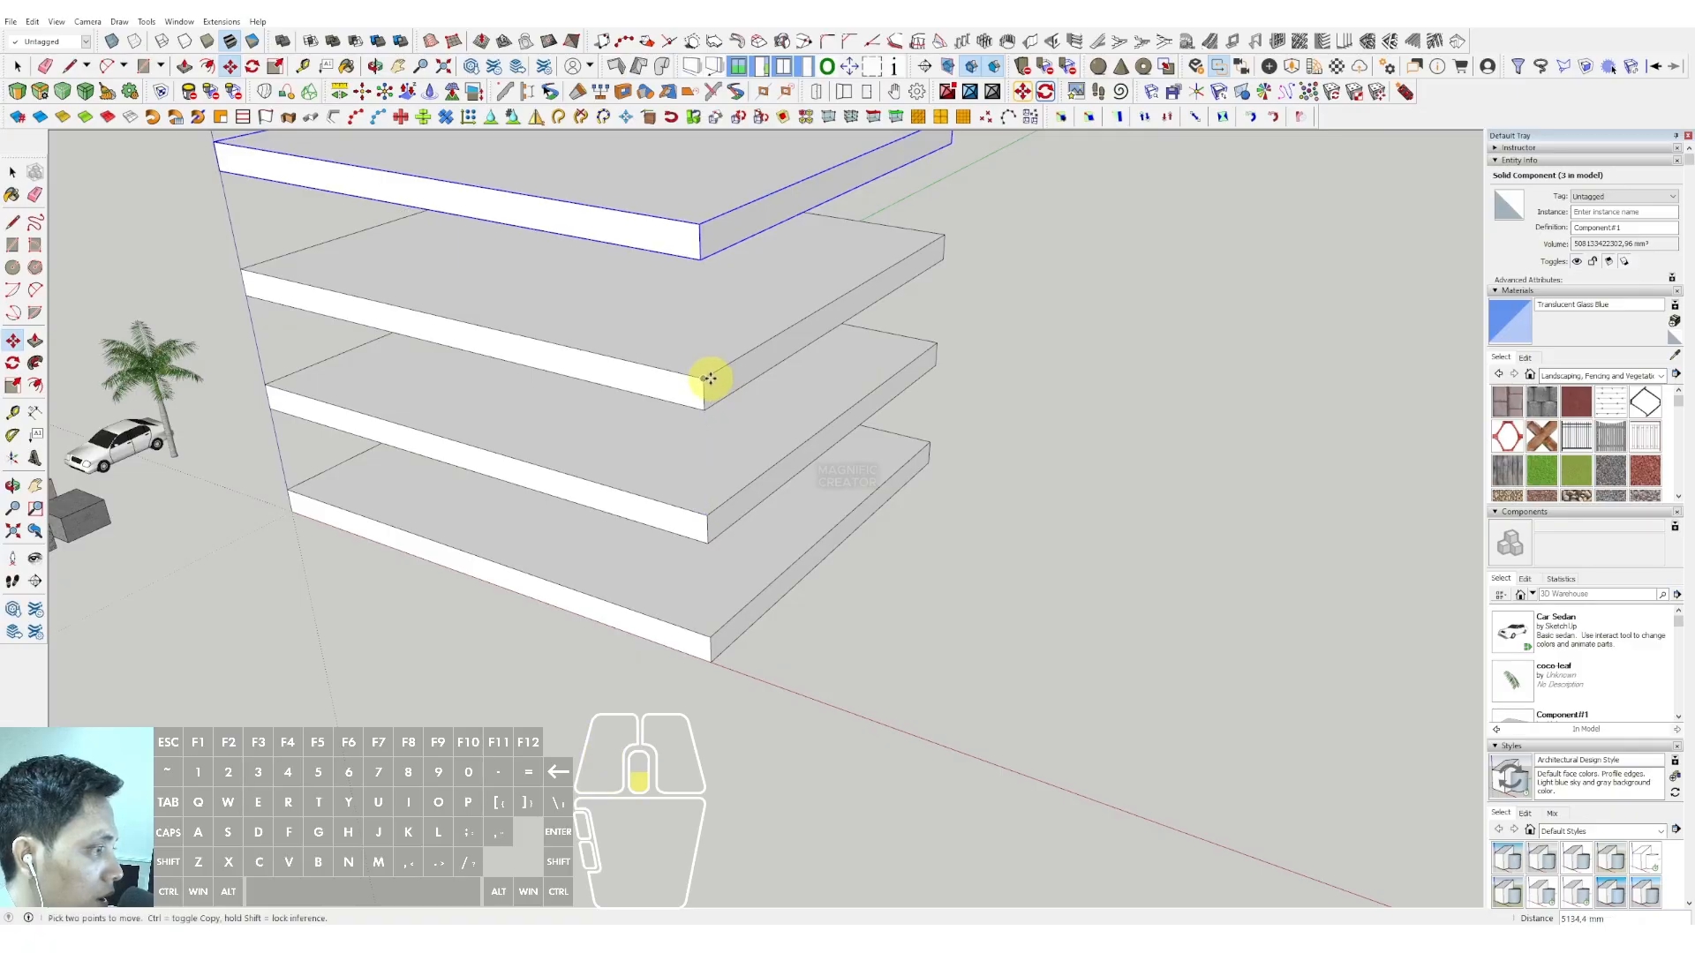
{"action": "scroll", "coordinate": [707, 386], "scroll_direction": "down", "scroll_amount": 1}
{"action": "key", "text": "ctrl"}
{"action": "left_click", "coordinate": [703, 395]}
{"action": "left_click", "coordinate": [697, 270]}
{"action": "key", "text": "space"}
Step: Open the topmost slab component and draw a full-height rectangle over about two thirds of its front side, starting at the axis corner
{"action": "scroll", "coordinate": [696, 272], "scroll_direction": "down", "scroll_amount": 2}
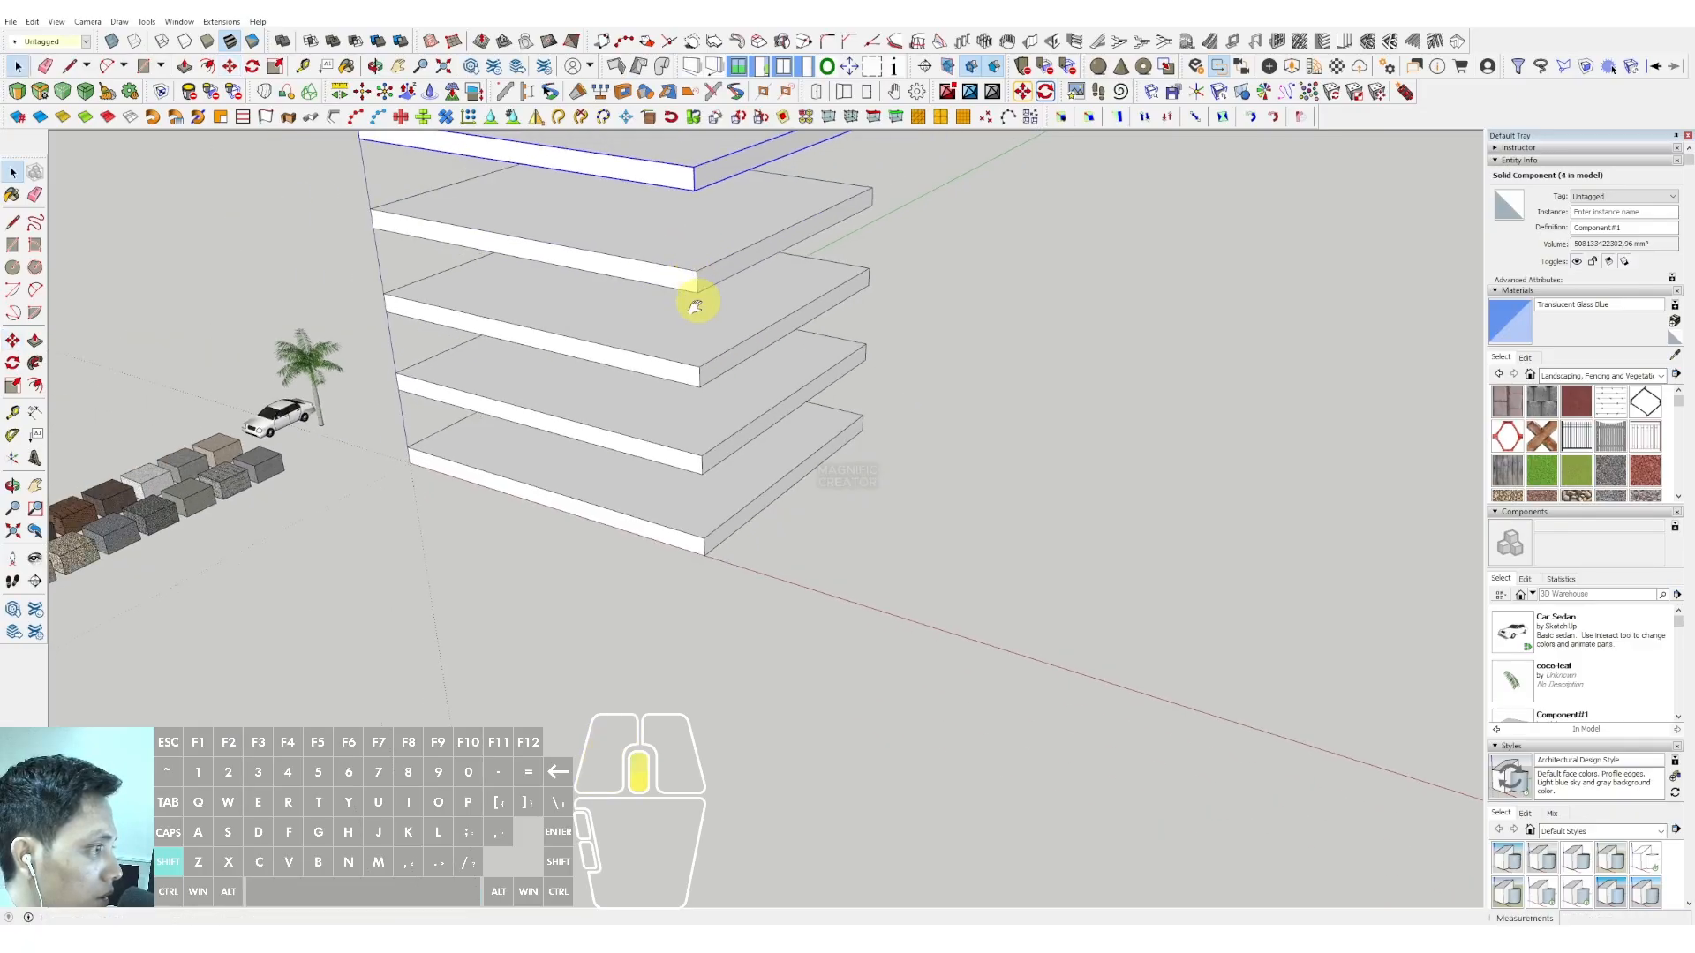
{"action": "middle_click_drag", "start_coordinate": [583, 503], "coordinate": [526, 371]}
{"action": "triple_click", "coordinate": [507, 324]}
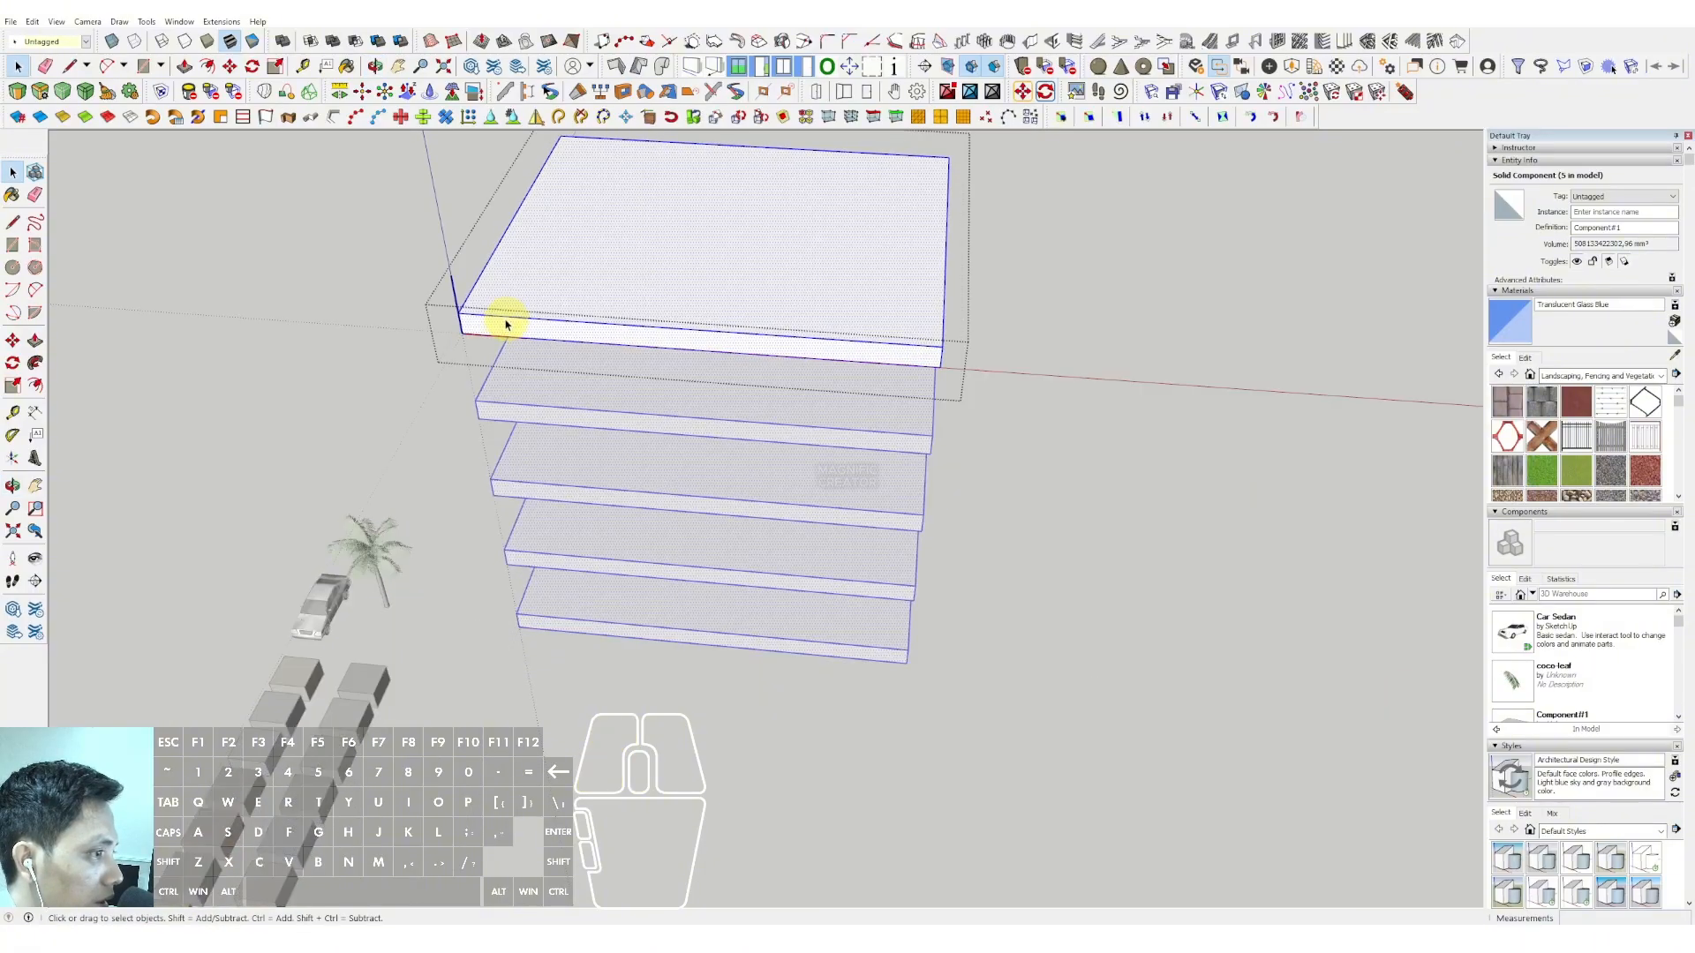
{"action": "key", "text": "r"}
{"action": "left_click", "coordinate": [459, 315]}
{"action": "scroll", "coordinate": [498, 325], "scroll_direction": "up", "scroll_amount": 2}
{"action": "scroll", "coordinate": [438, 305], "scroll_direction": "up", "scroll_amount": 3}
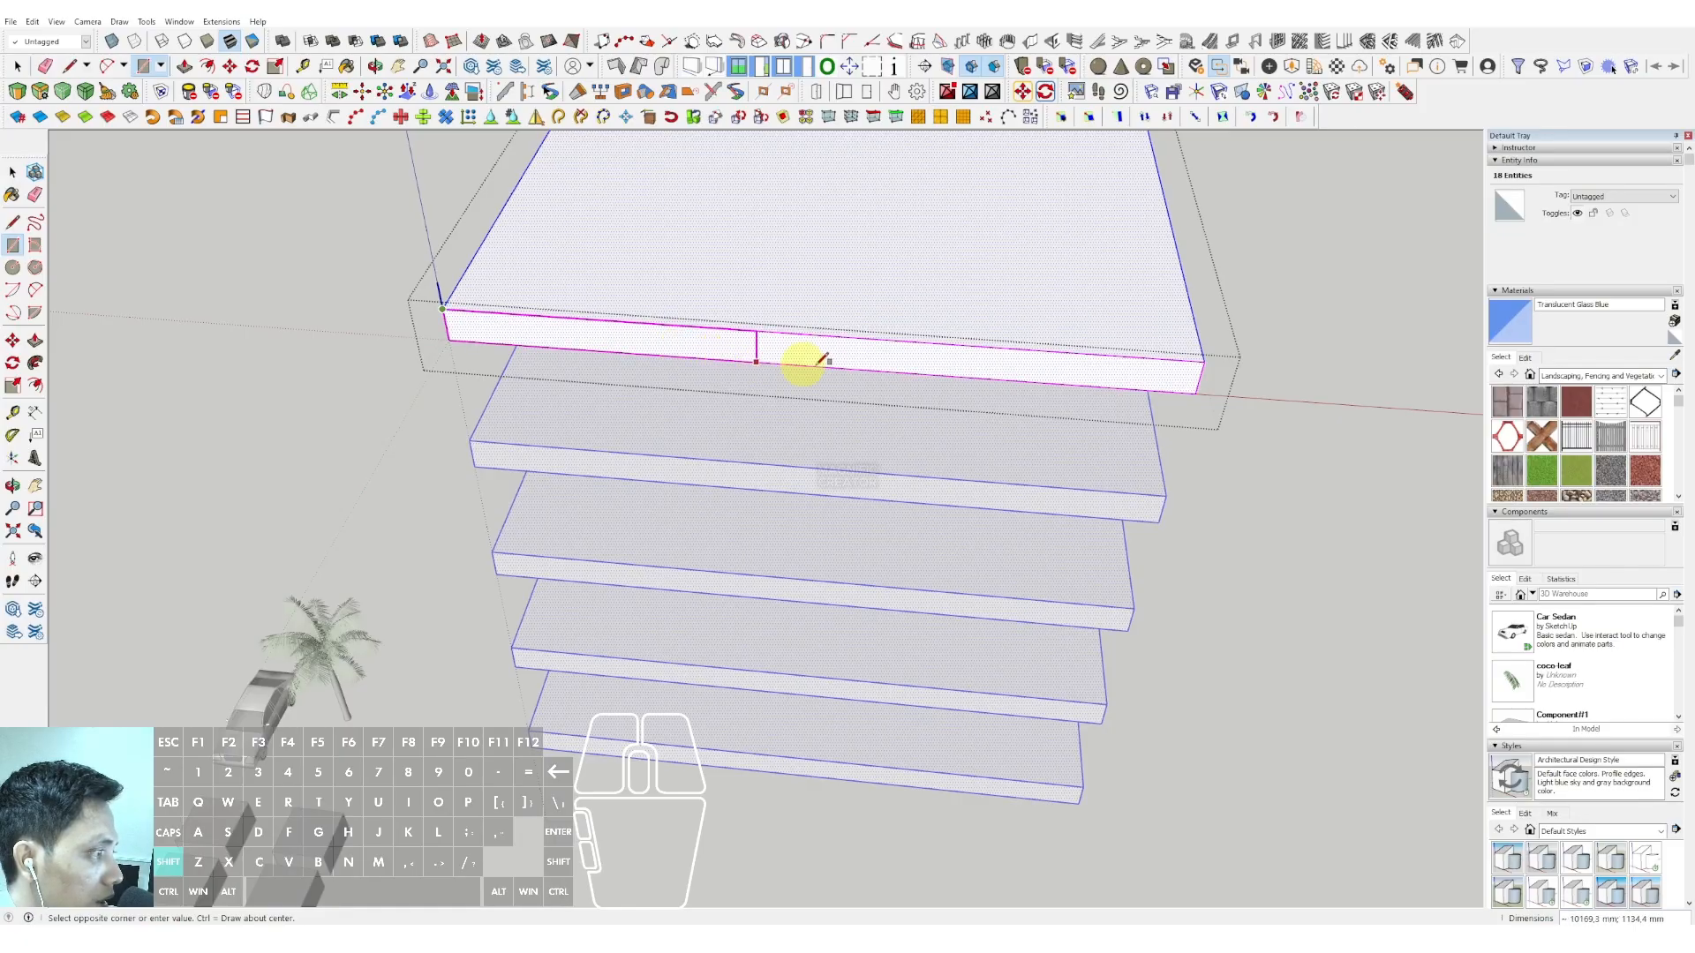
{"action": "left_click", "coordinate": [994, 379]}
{"action": "key", "text": "space"}
Step: Pull the longer part of the slab's front side outward about 3125 mm with Push/Pull, and close the component
{"action": "scroll", "coordinate": [991, 373], "scroll_direction": "down", "scroll_amount": 1}
{"action": "middle_click_drag", "start_coordinate": [979, 370], "coordinate": [641, 334]}
{"action": "scroll", "coordinate": [719, 350], "scroll_direction": "up", "scroll_amount": 1}
{"action": "left_click", "coordinate": [638, 332]}
{"action": "key", "text": "p"}
{"action": "left_click", "coordinate": [650, 331]}
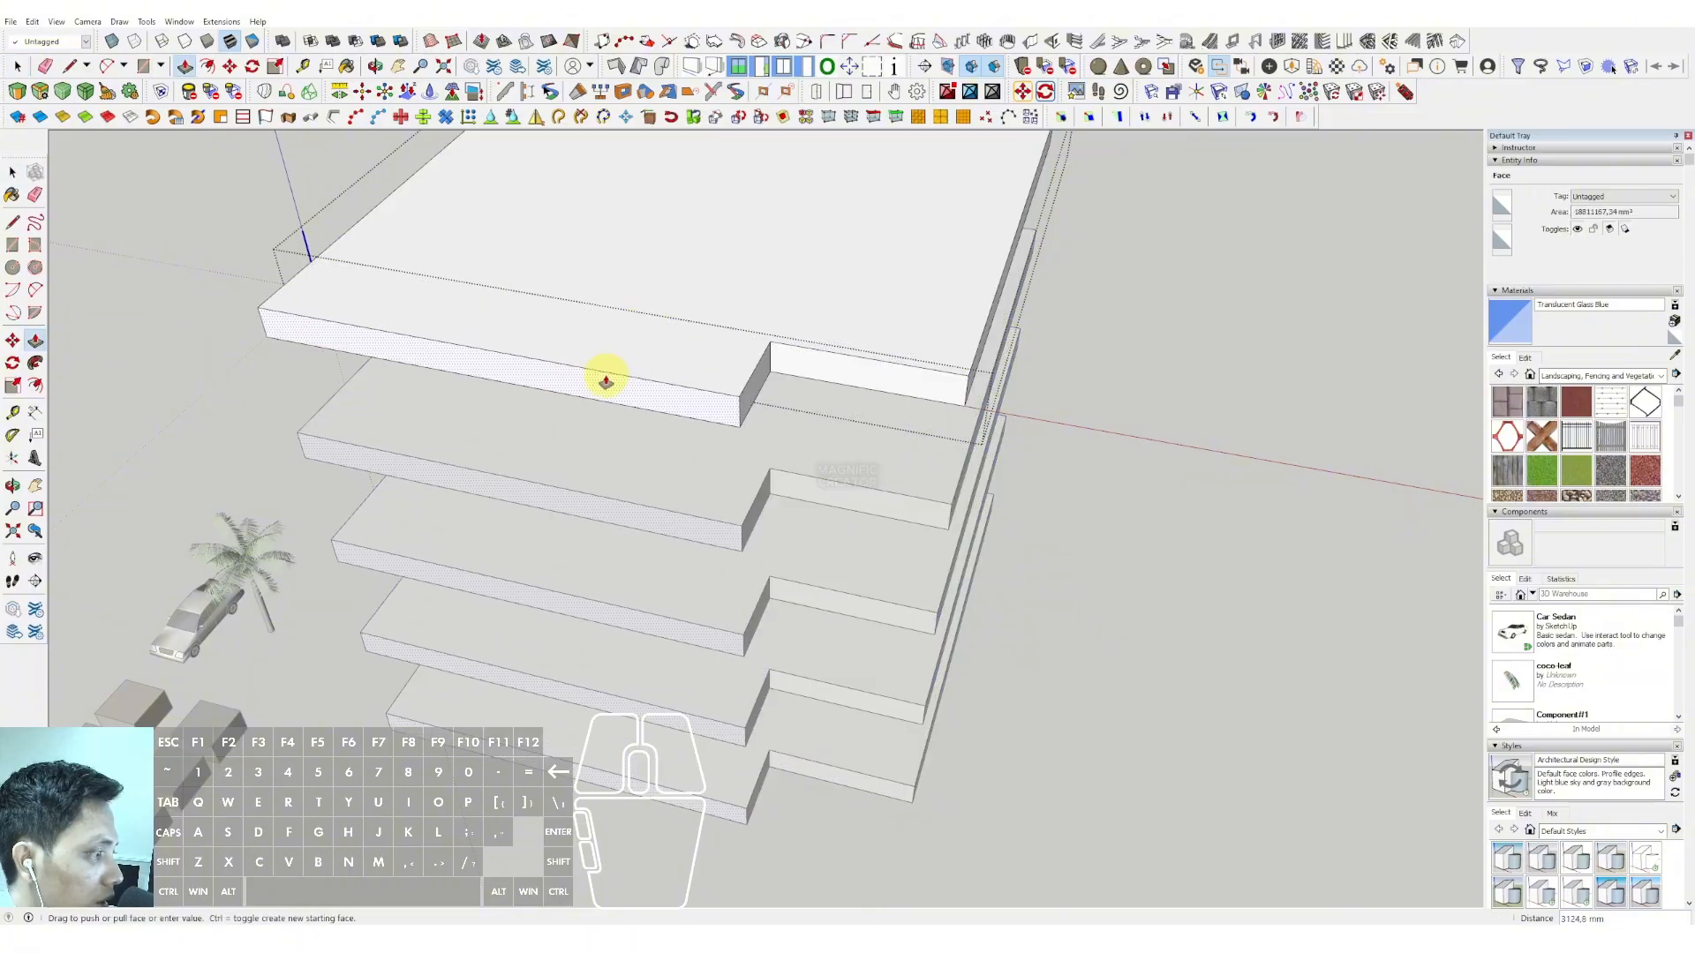
{"action": "scroll", "coordinate": [651, 389], "scroll_direction": "down", "scroll_amount": 3}
{"action": "middle_click_drag", "start_coordinate": [654, 390], "coordinate": [616, 265]}
{"action": "key", "text": "space"}
{"action": "left_click", "coordinate": [1031, 430]}
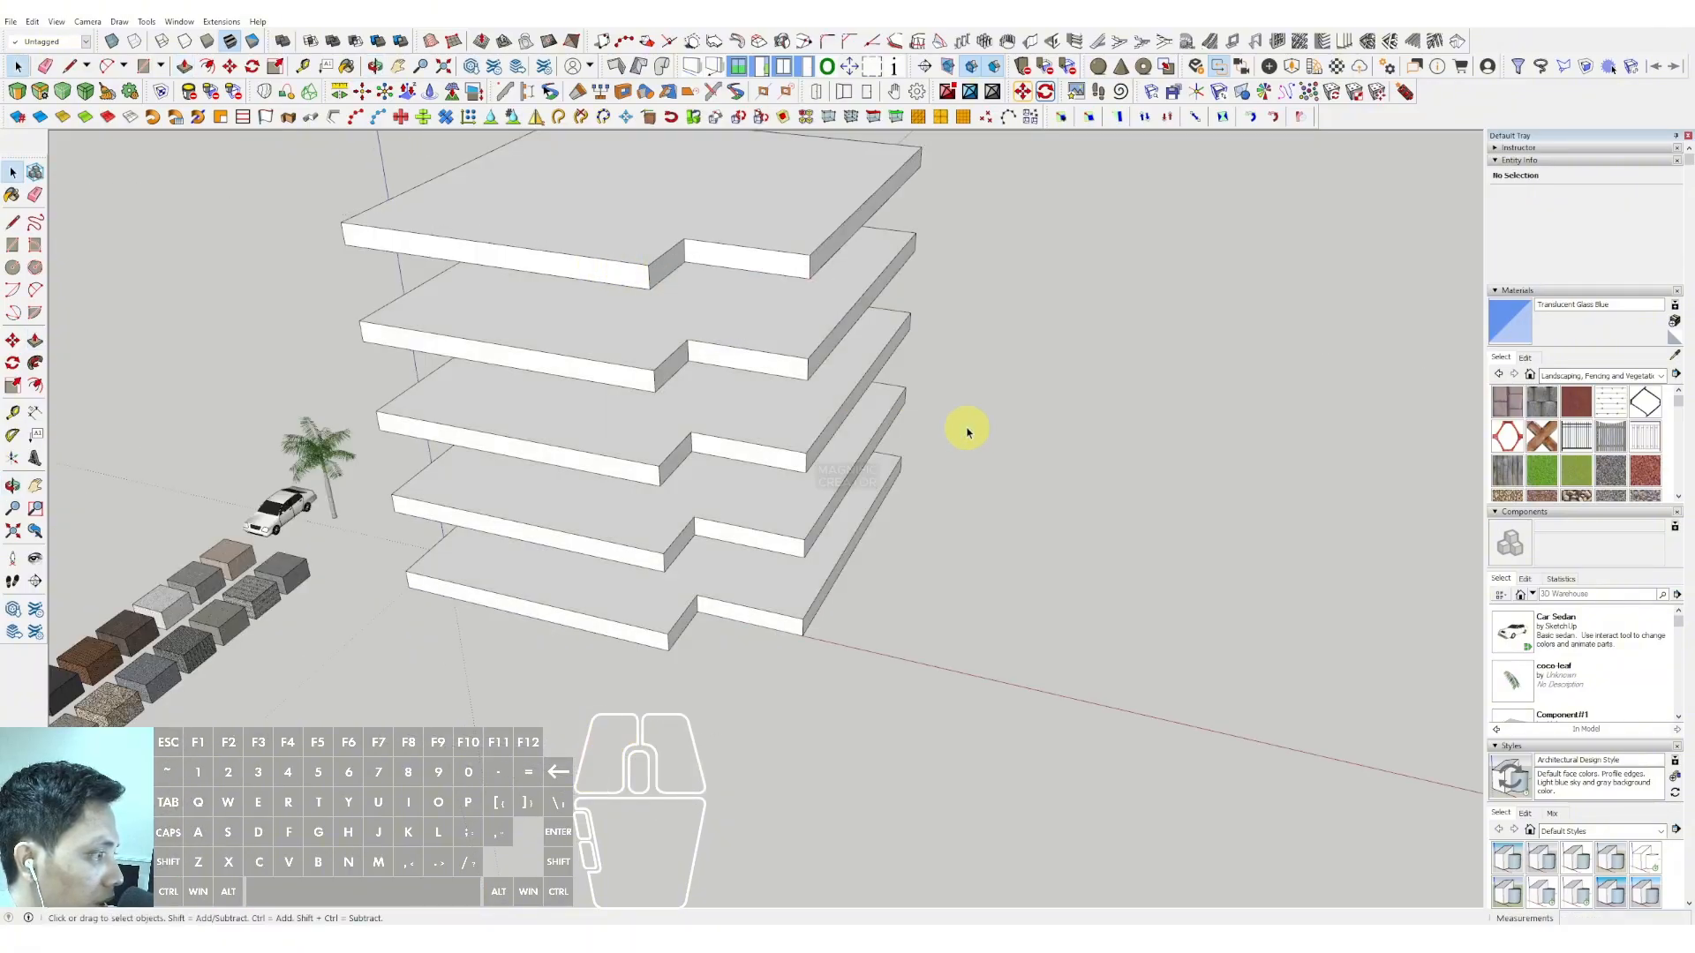
Step: Make the topmost slab component unique so it can be edited separately from the other floors
{"action": "scroll", "coordinate": [965, 429], "scroll_direction": "down", "scroll_amount": 3}
{"action": "middle_click_drag", "start_coordinate": [741, 442], "coordinate": [579, 409]}
{"action": "scroll", "coordinate": [644, 393], "scroll_direction": "up", "scroll_amount": 5}
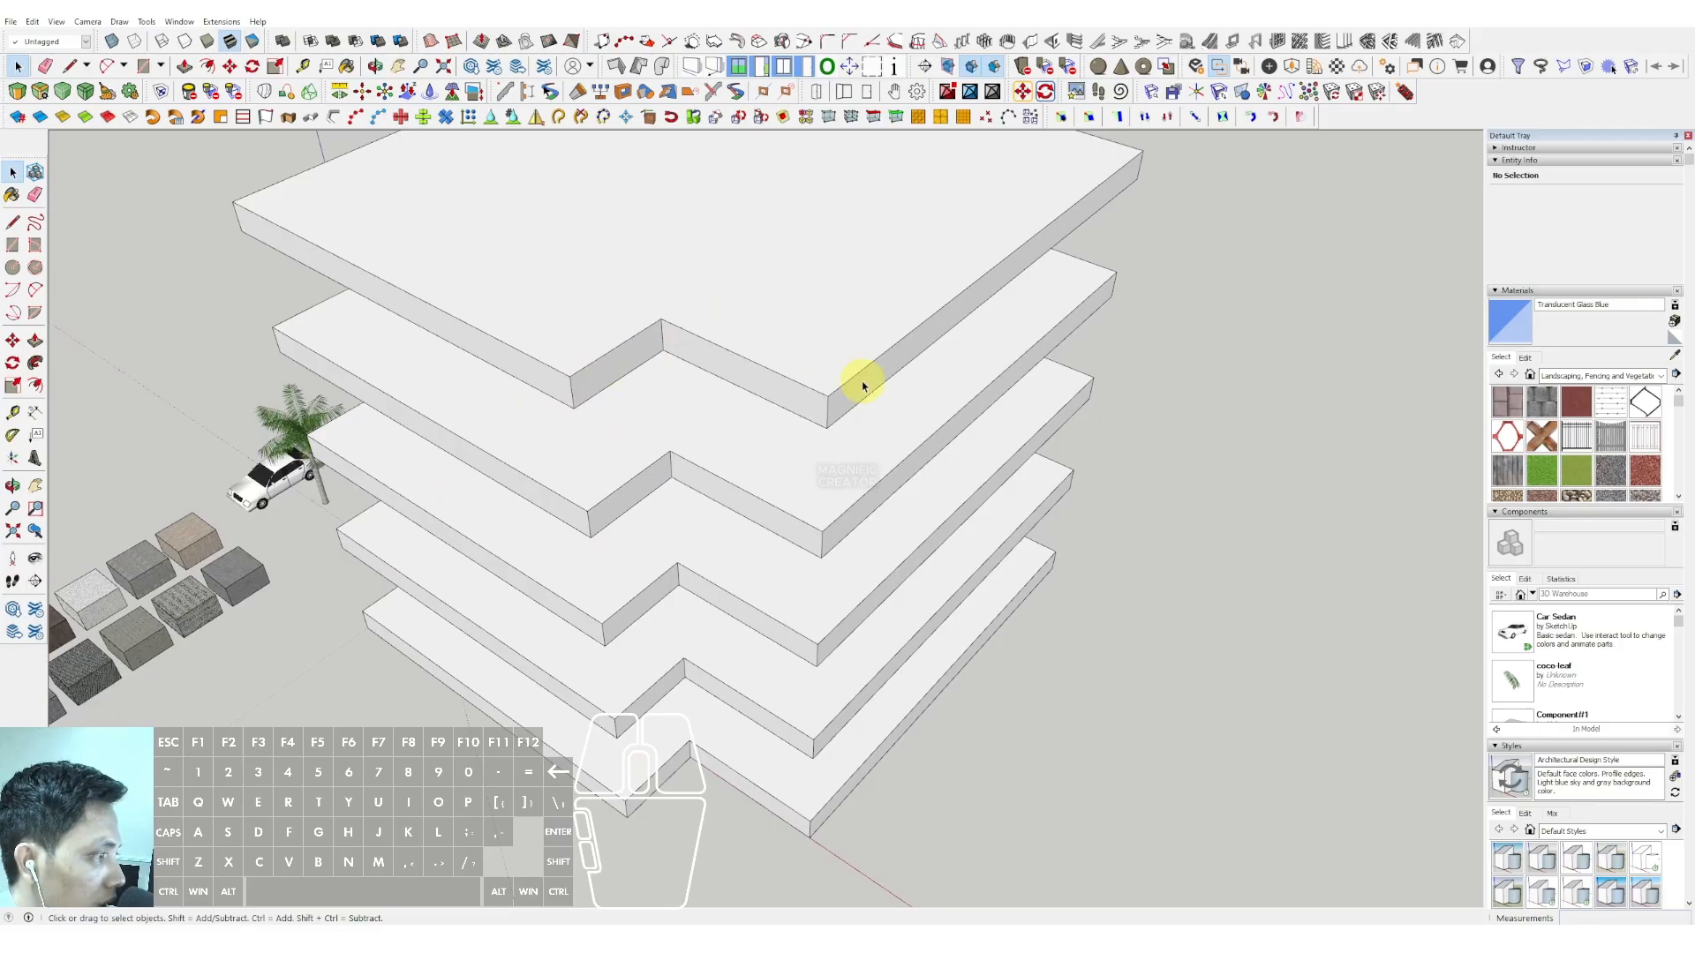
{"action": "scroll", "coordinate": [863, 386], "scroll_direction": "down", "scroll_amount": 1}
{"action": "mouse_move", "coordinate": [863, 386]}
{"action": "middle_mouse_down"}
{"action": "mouse_move", "coordinate": [696, 528]}
{"action": "mouse_move", "coordinate": [739, 450]}
{"action": "mouse_move", "coordinate": [839, 408]}
{"action": "middle_mouse_up"}
{"action": "scroll", "coordinate": [624, 509], "scroll_direction": "up", "scroll_amount": 1}
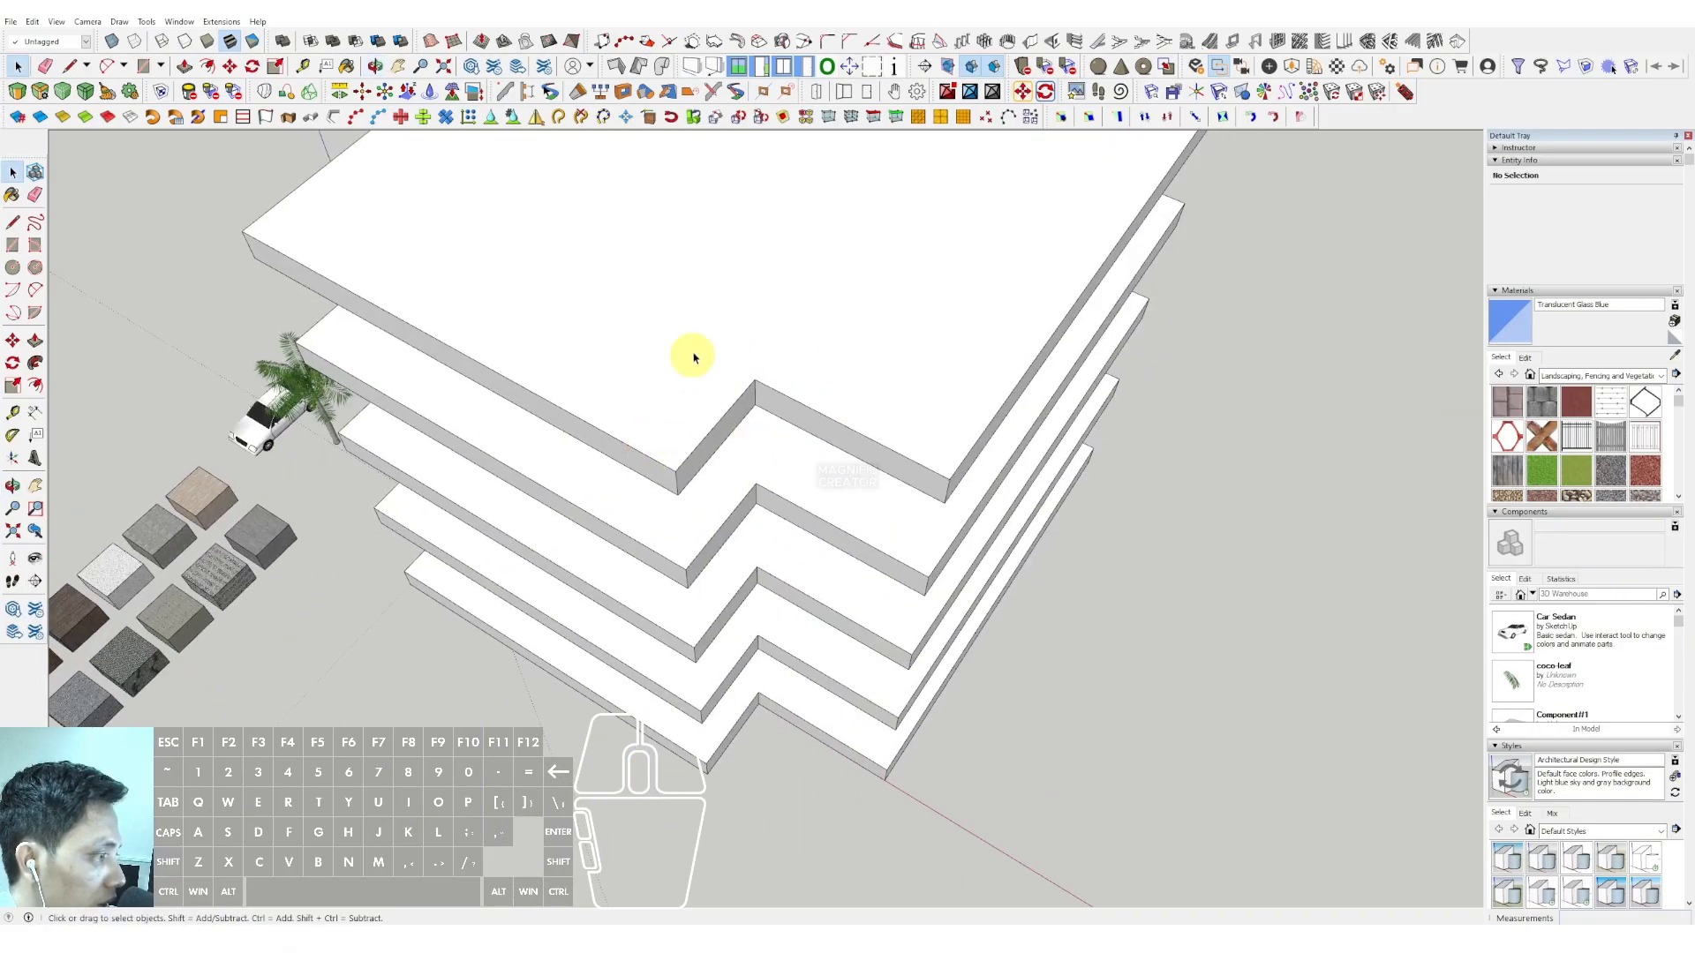
{"action": "scroll", "coordinate": [723, 488], "scroll_direction": "down", "scroll_amount": 2}
{"action": "middle_click_drag", "start_coordinate": [723, 488], "coordinate": [768, 325]}
{"action": "scroll", "coordinate": [683, 507], "scroll_direction": "down", "scroll_amount": 1}
{"action": "left_click", "coordinate": [768, 326]}
{"action": "scroll", "coordinate": [791, 359], "scroll_direction": "up", "scroll_amount": 2}
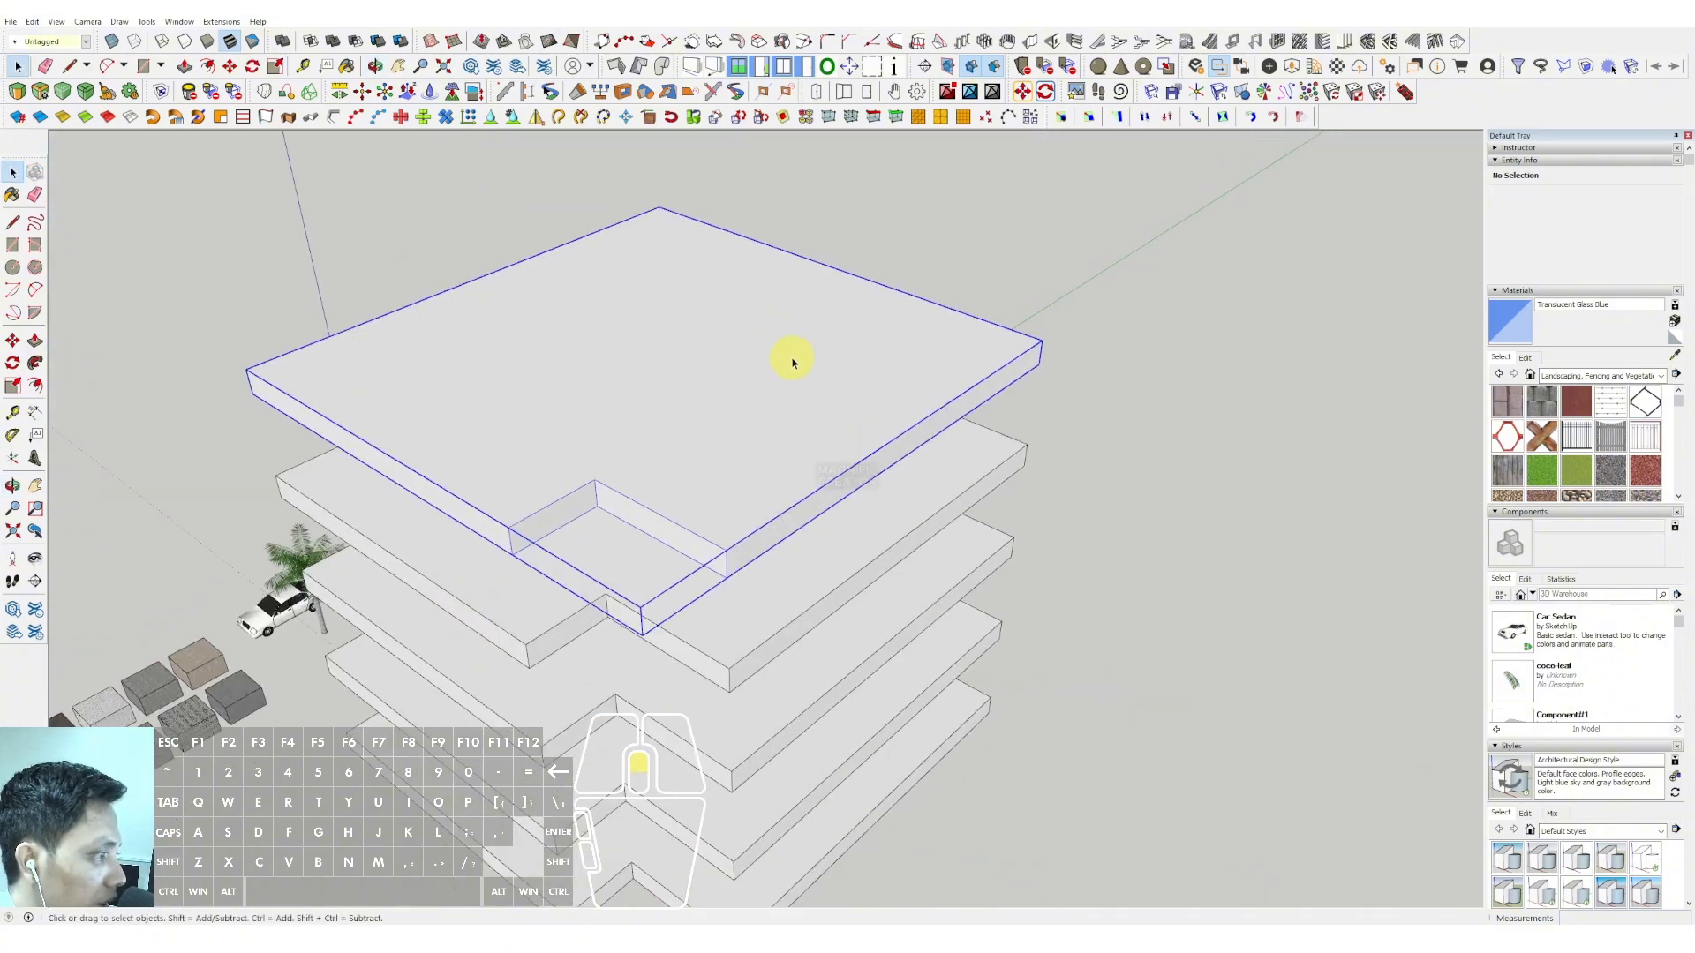
{"action": "right_click", "coordinate": [802, 341]}
{"action": "left_click", "coordinate": [848, 445]}
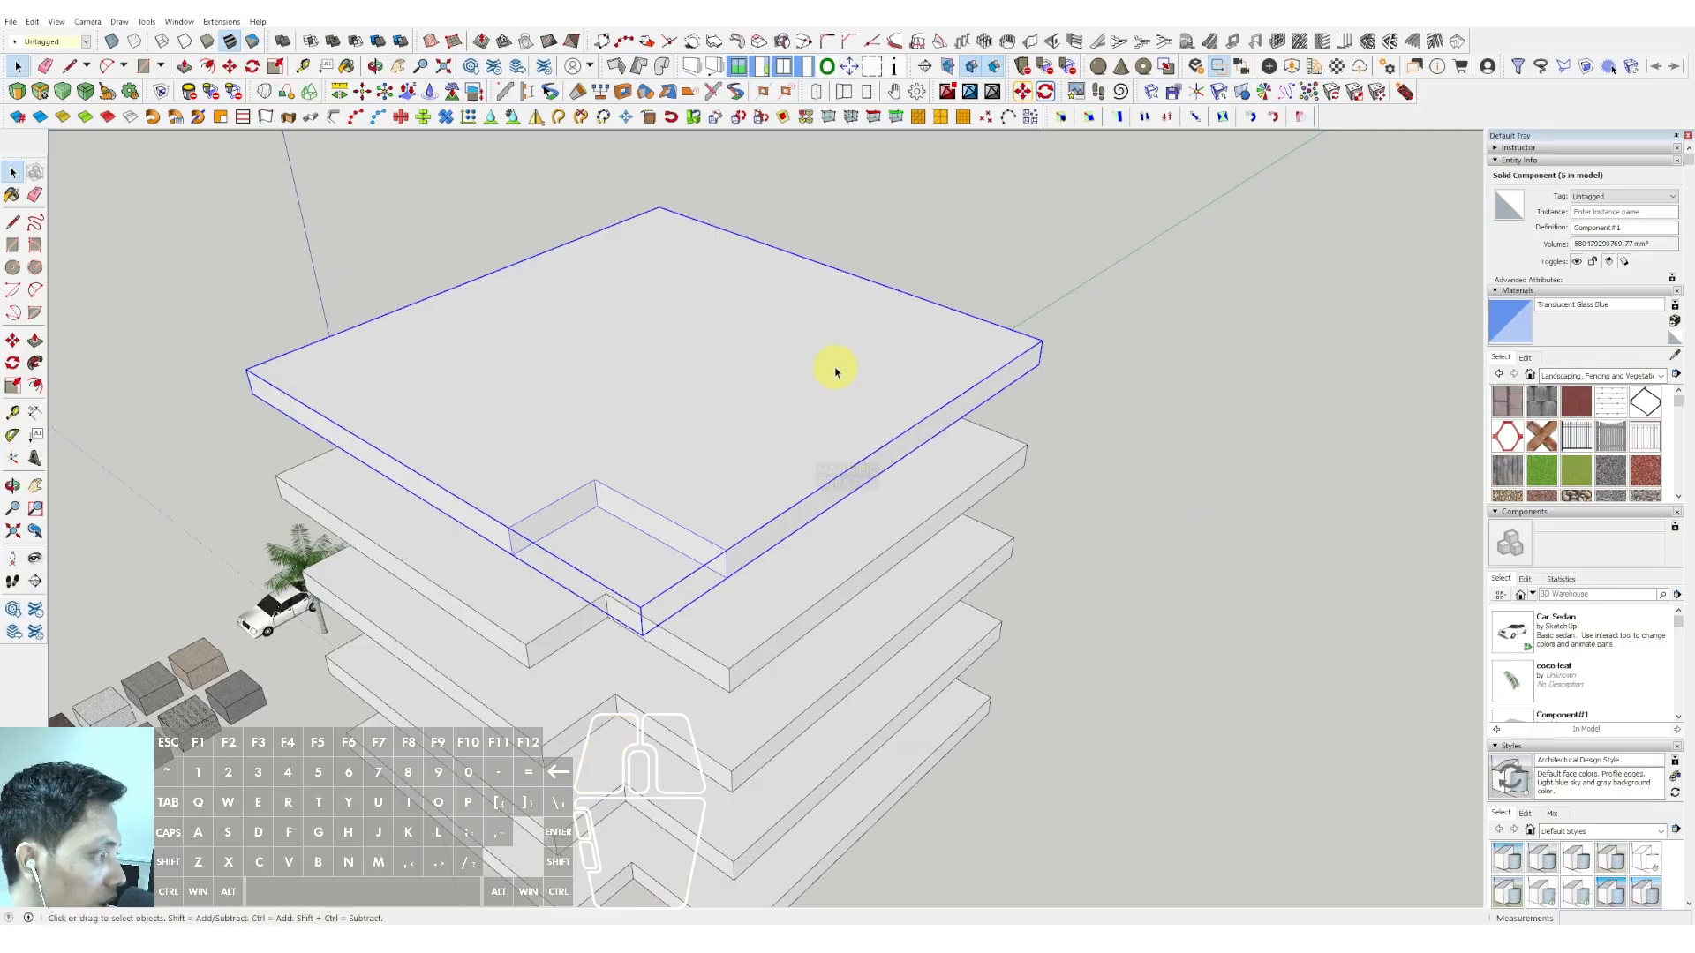
Step: Offset the outline of the topmost slab's upper face inward about 573 mm
{"action": "middle_click_drag", "start_coordinate": [832, 367], "coordinate": [836, 356]}
{"action": "scroll", "coordinate": [839, 353], "scroll_direction": "up", "scroll_amount": 2}
{"action": "double_click", "coordinate": [857, 346]}
{"action": "left_click", "coordinate": [870, 340]}
{"action": "key", "text": "f"}
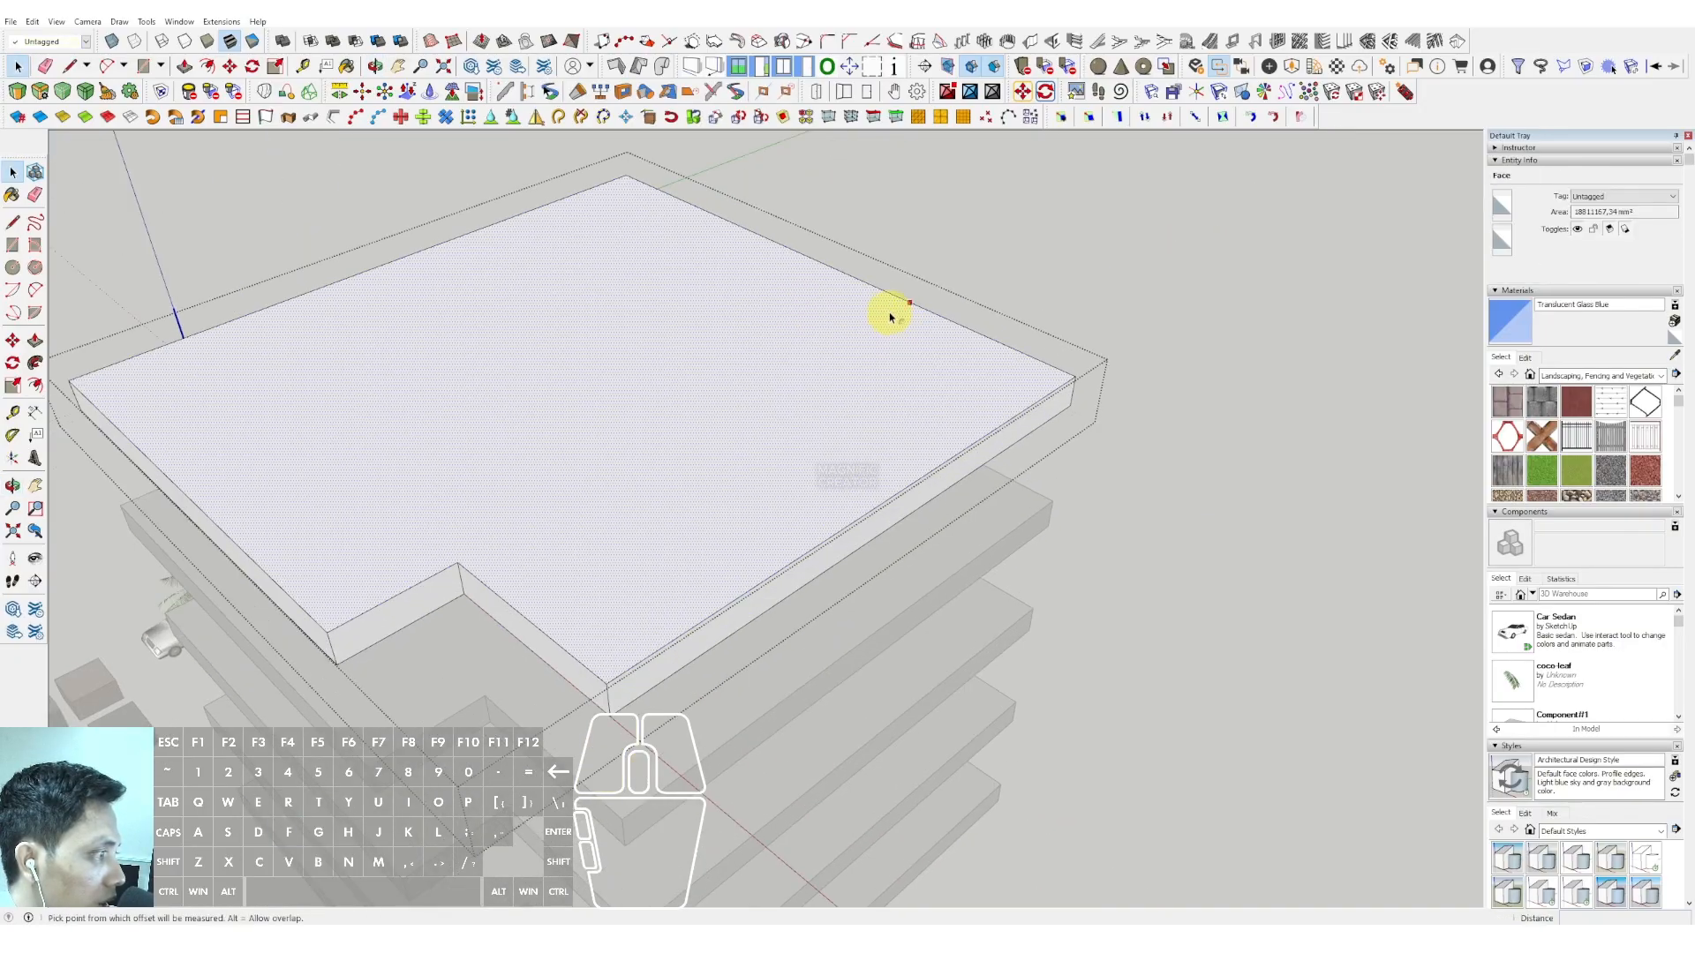
{"action": "left_click", "coordinate": [894, 306]}
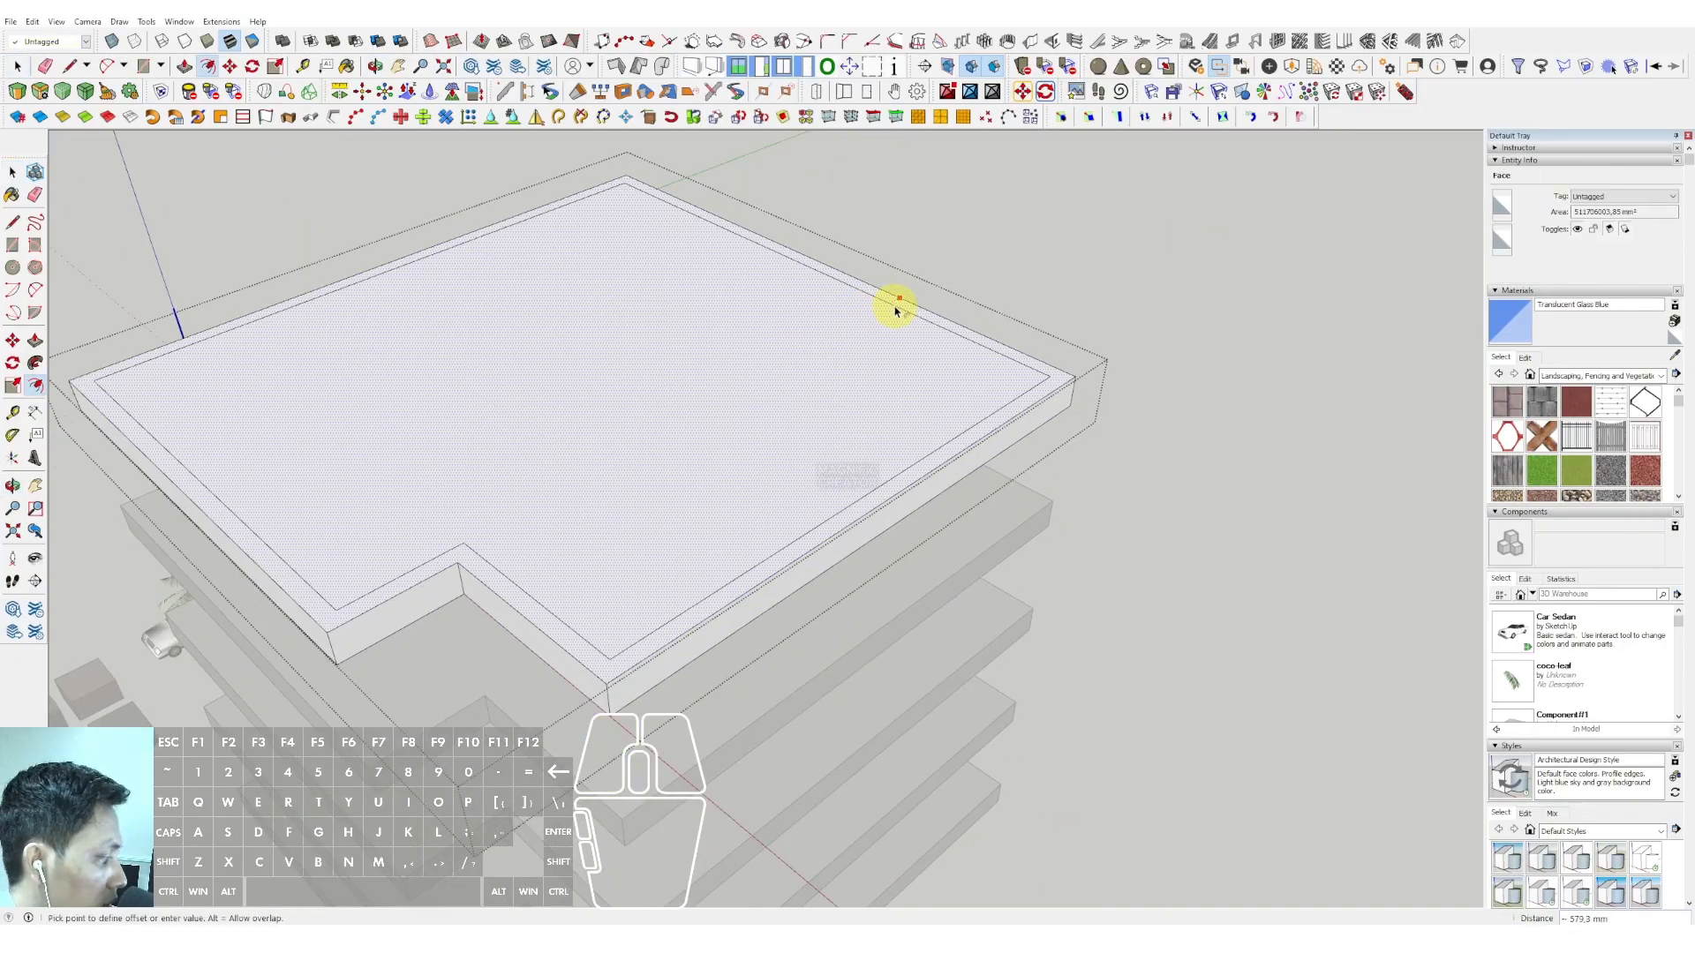
{"action": "left_click", "coordinate": [895, 310]}
{"action": "key", "text": "space"}
{"action": "scroll", "coordinate": [894, 307], "scroll_direction": "down", "scroll_amount": 3}
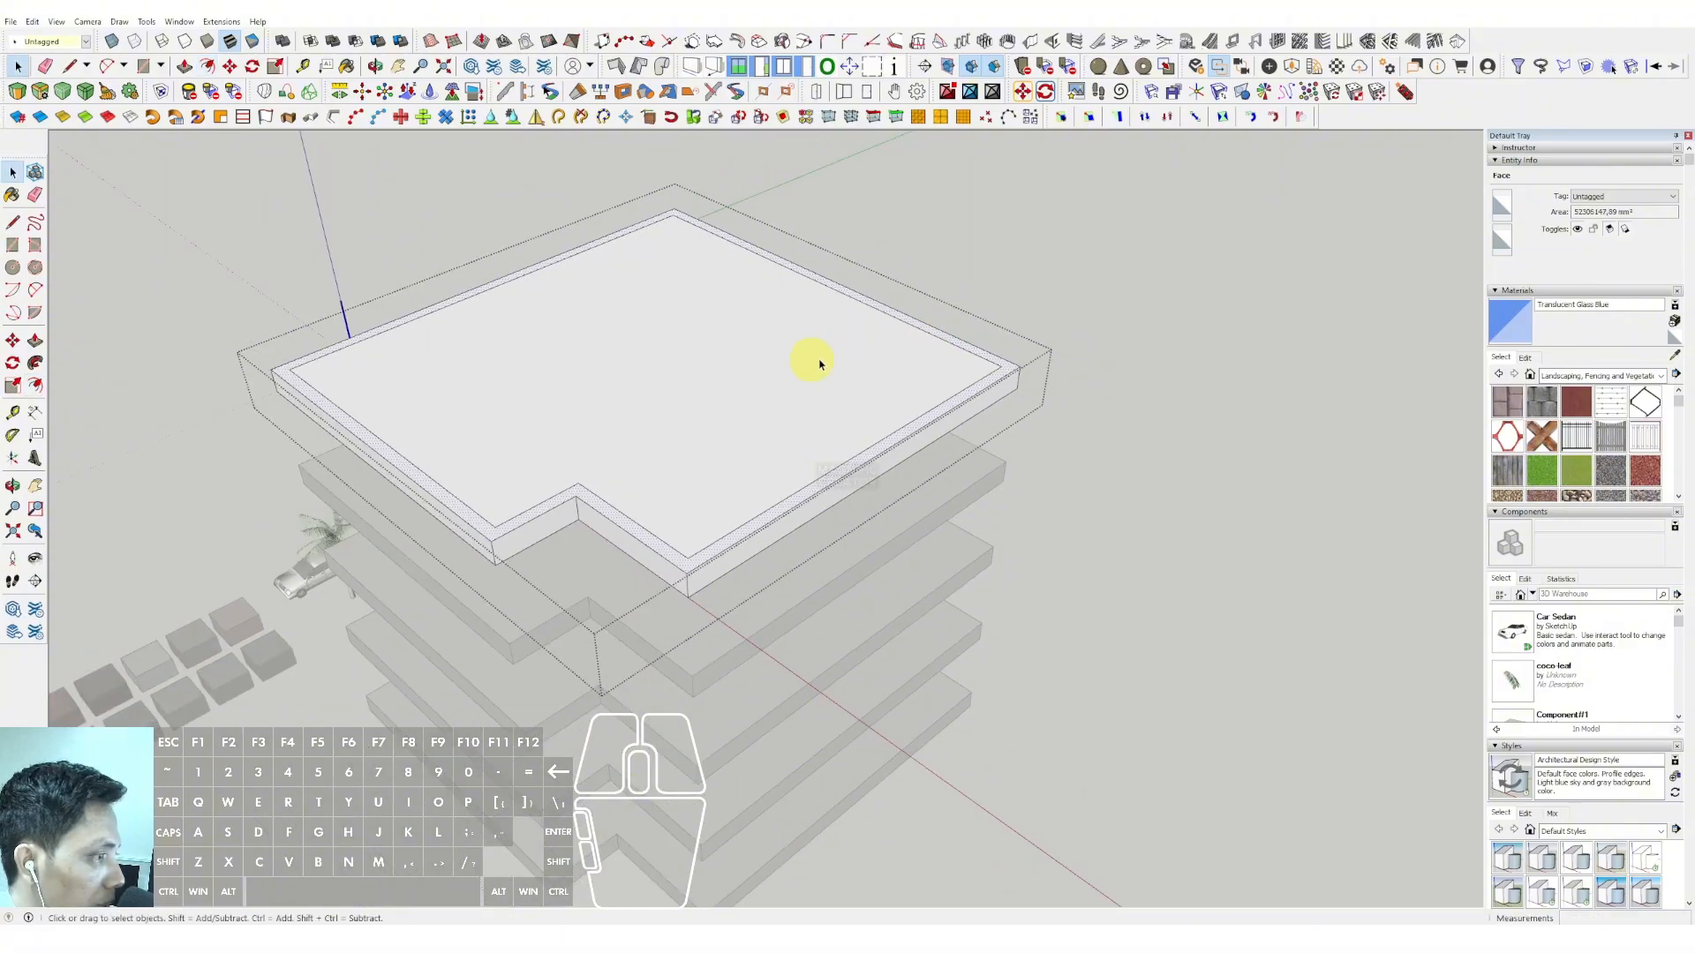
Step: Copy the inset face from the topmost slab and paste it in place outside the component
{"action": "middle_click_drag", "start_coordinate": [817, 363], "coordinate": [679, 408]}
{"action": "scroll", "coordinate": [679, 408], "scroll_direction": "up", "scroll_amount": 1}
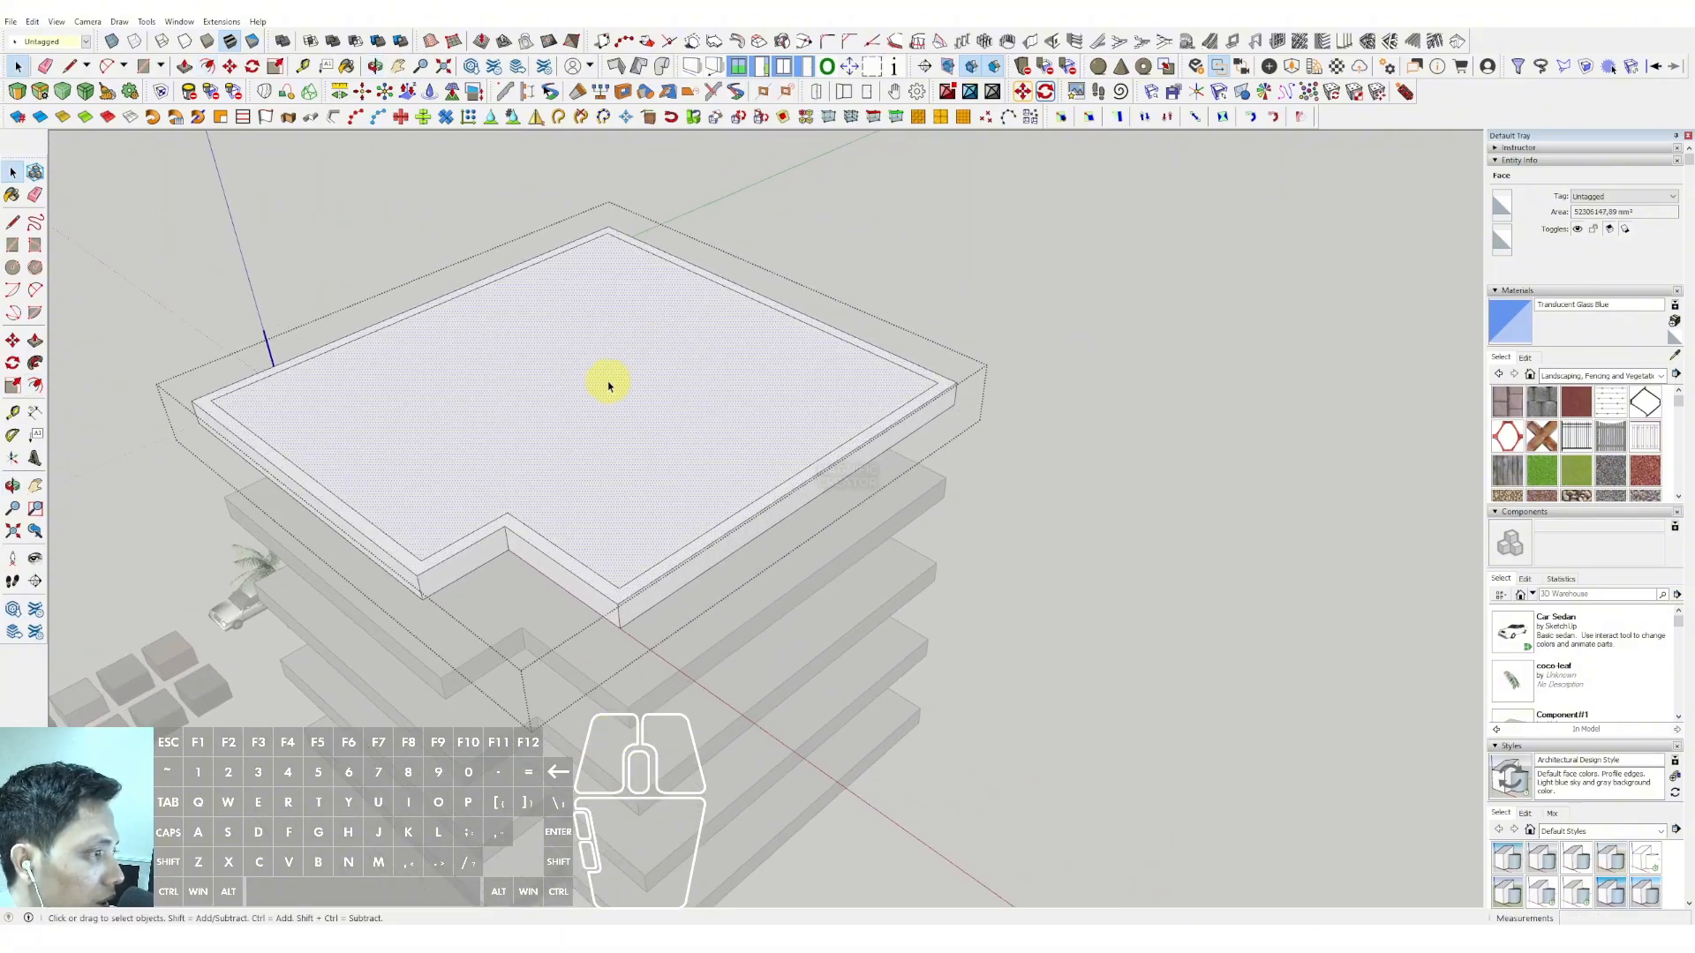
{"action": "left_click", "coordinate": [32, 22]}
{"action": "left_click", "coordinate": [586, 333]}
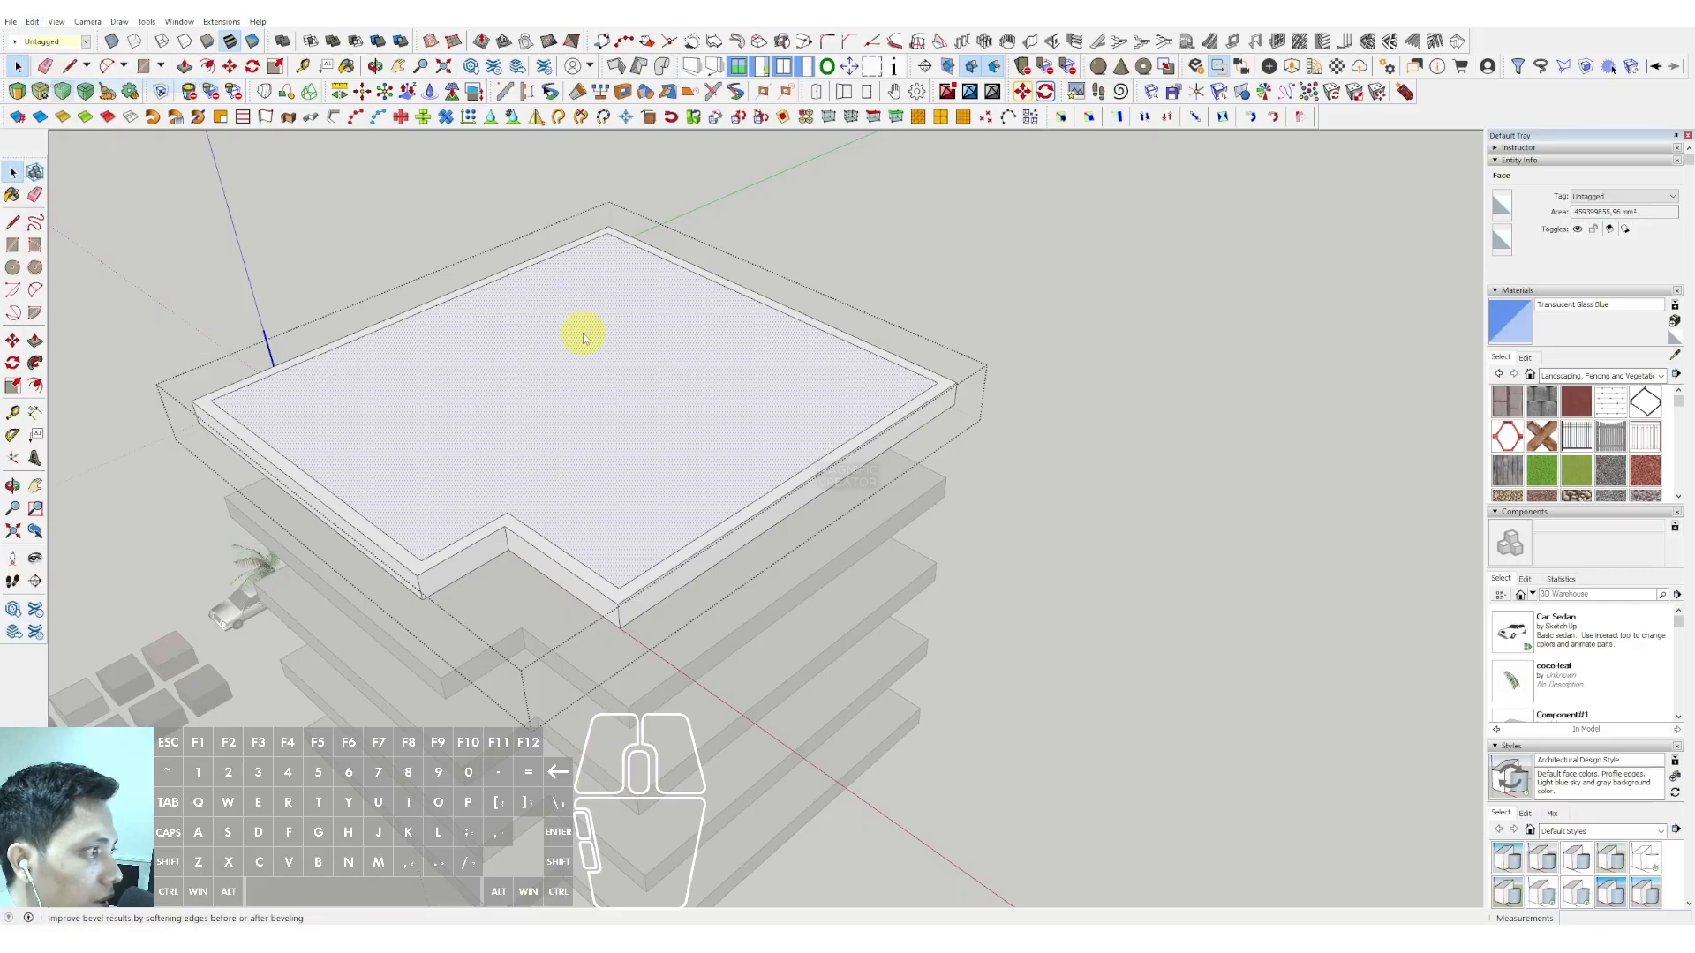
{"action": "middle_click_drag", "start_coordinate": [586, 332], "coordinate": [887, 222]}
{"action": "left_click", "coordinate": [887, 221]}
{"action": "left_click", "coordinate": [32, 22]}
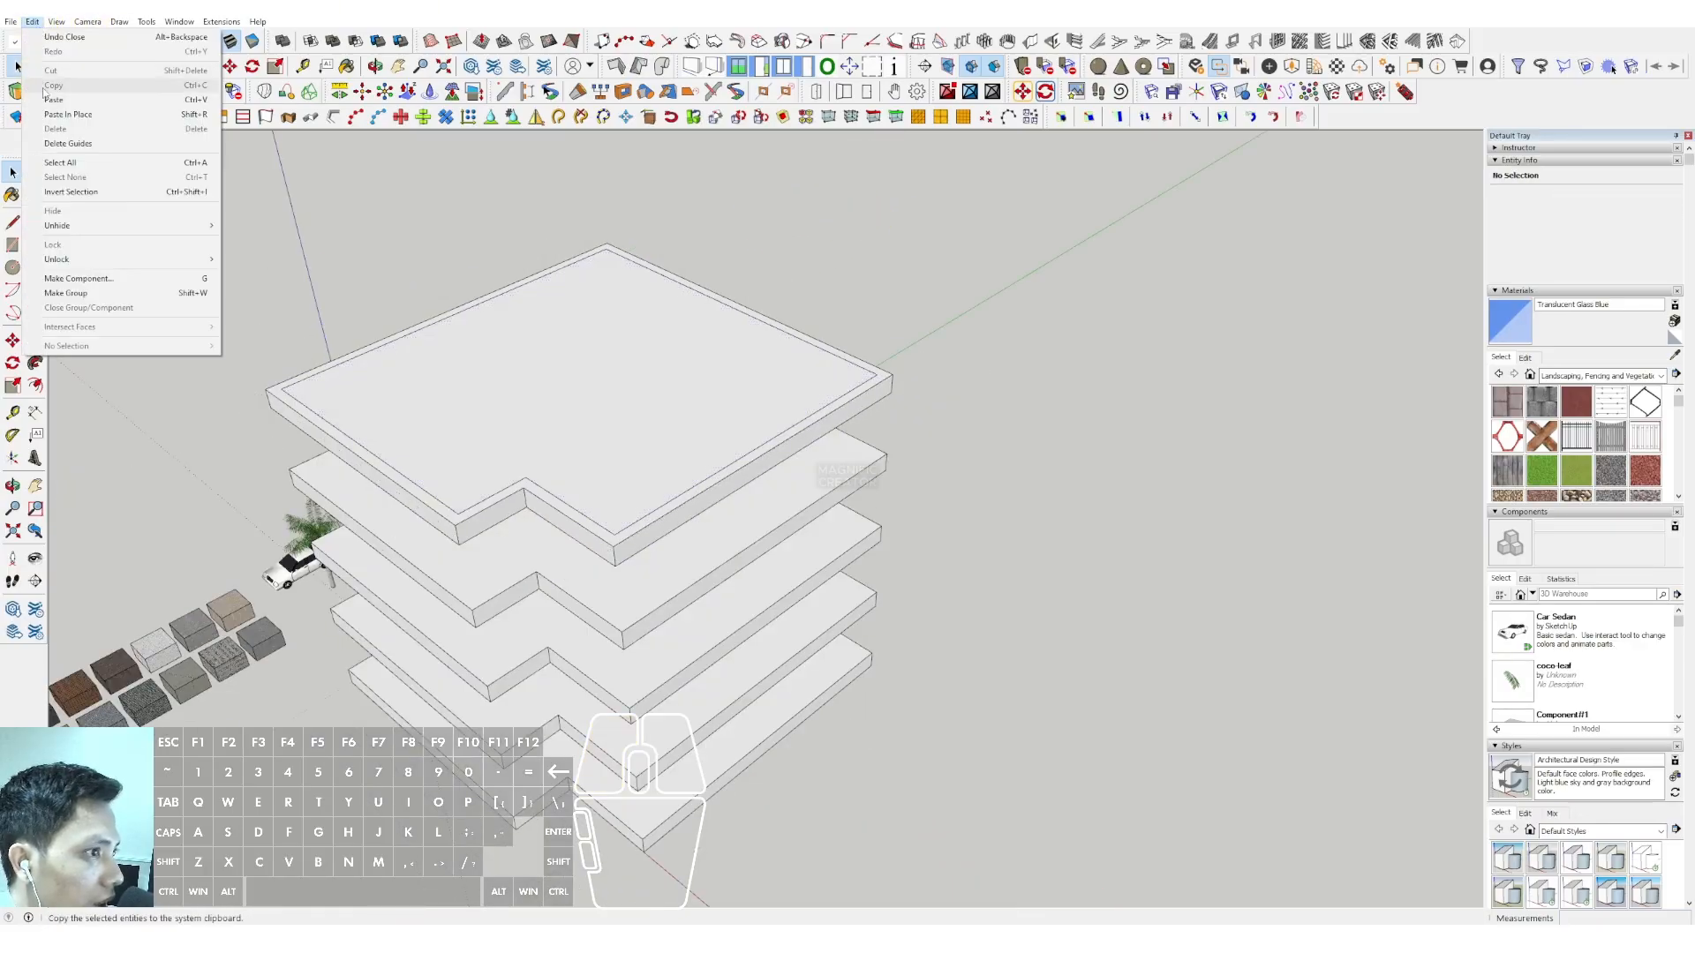
{"action": "left_click", "coordinate": [415, 389]}
Step: Push the pasted face down about 20538 mm through all floors to the lowest slab, forming the wall volume
{"action": "double_click", "coordinate": [416, 389]}
{"action": "middle_click_drag", "start_coordinate": [416, 389], "coordinate": [556, 288], "text": "shift"}
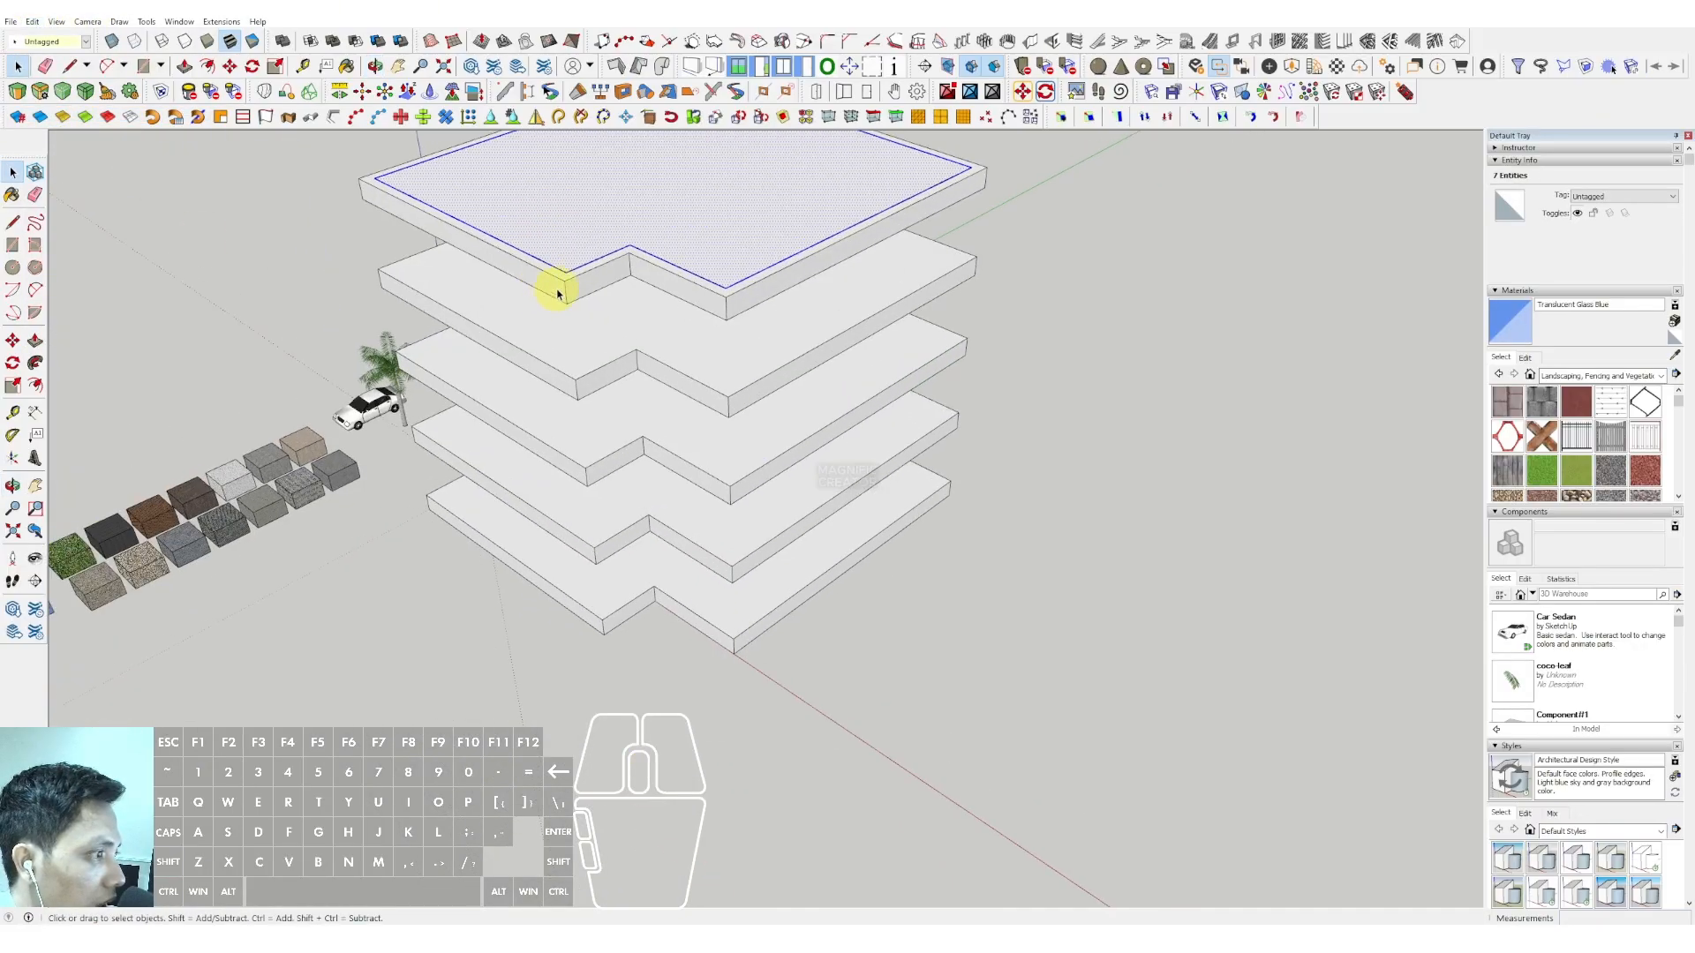
{"action": "key", "text": "v"}
{"action": "left_click", "coordinate": [568, 273]}
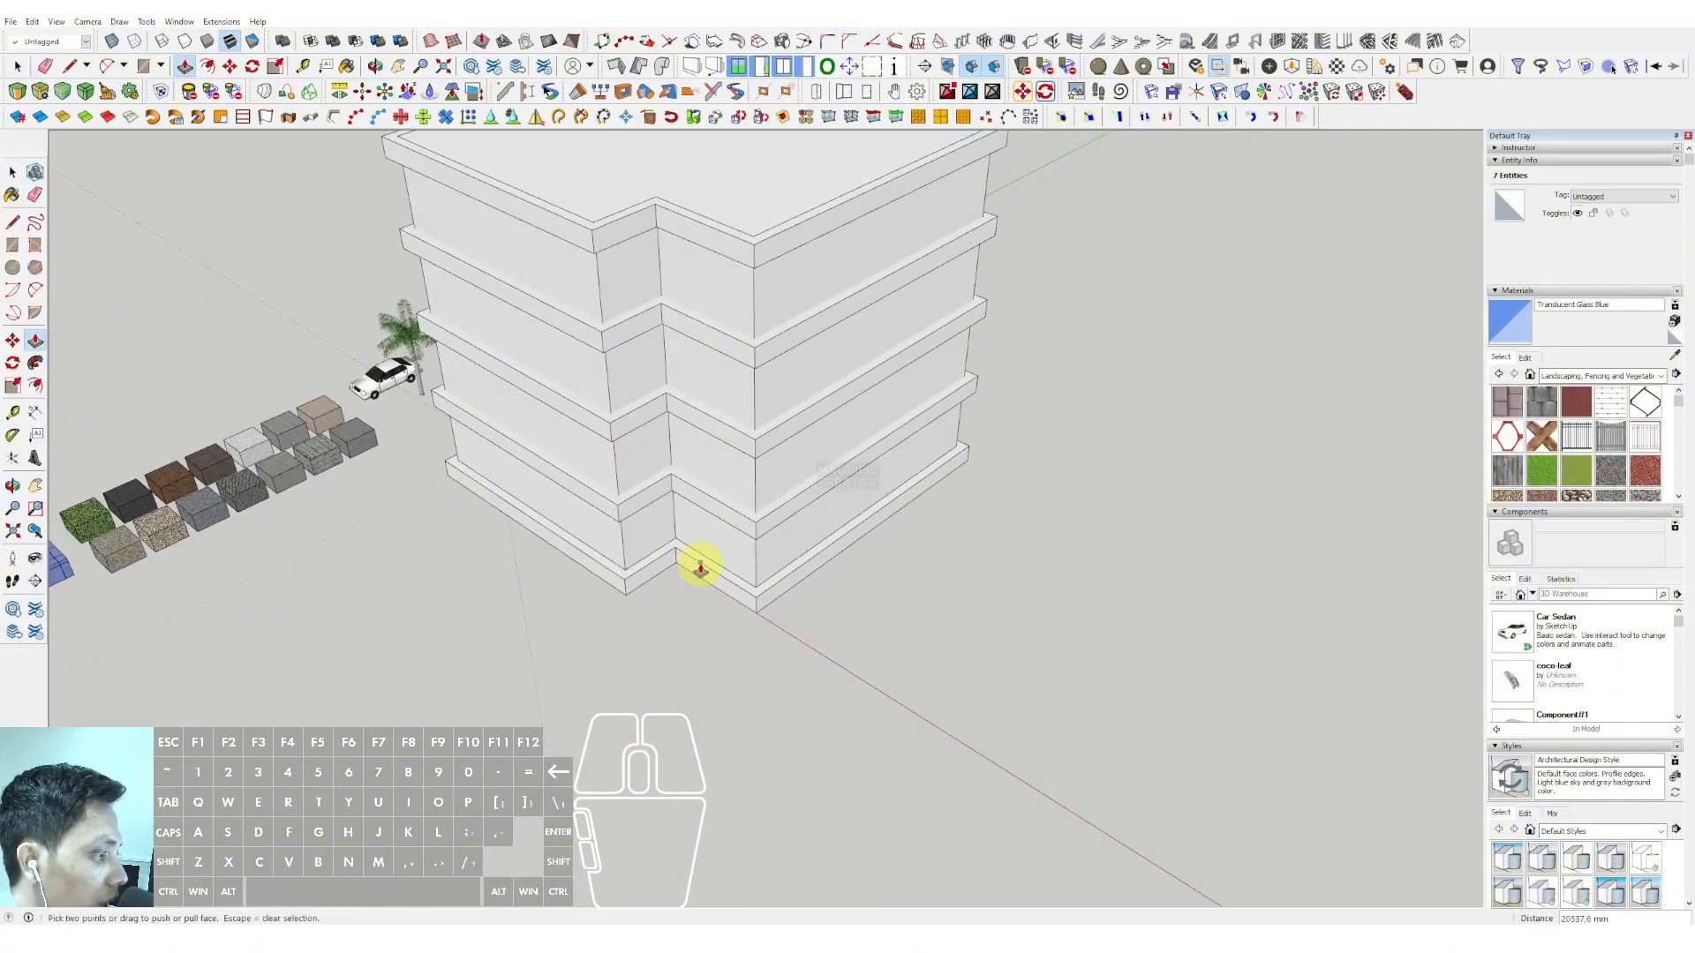
{"action": "left_click", "coordinate": [700, 568]}
{"action": "middle_click_drag", "start_coordinate": [700, 568], "coordinate": [617, 253]}
{"action": "key", "text": "space"}
Step: Group the extruded wall volume and paint it with Translucent Glass Blue
{"action": "scroll", "coordinate": [679, 634], "scroll_direction": "up", "scroll_amount": 3}
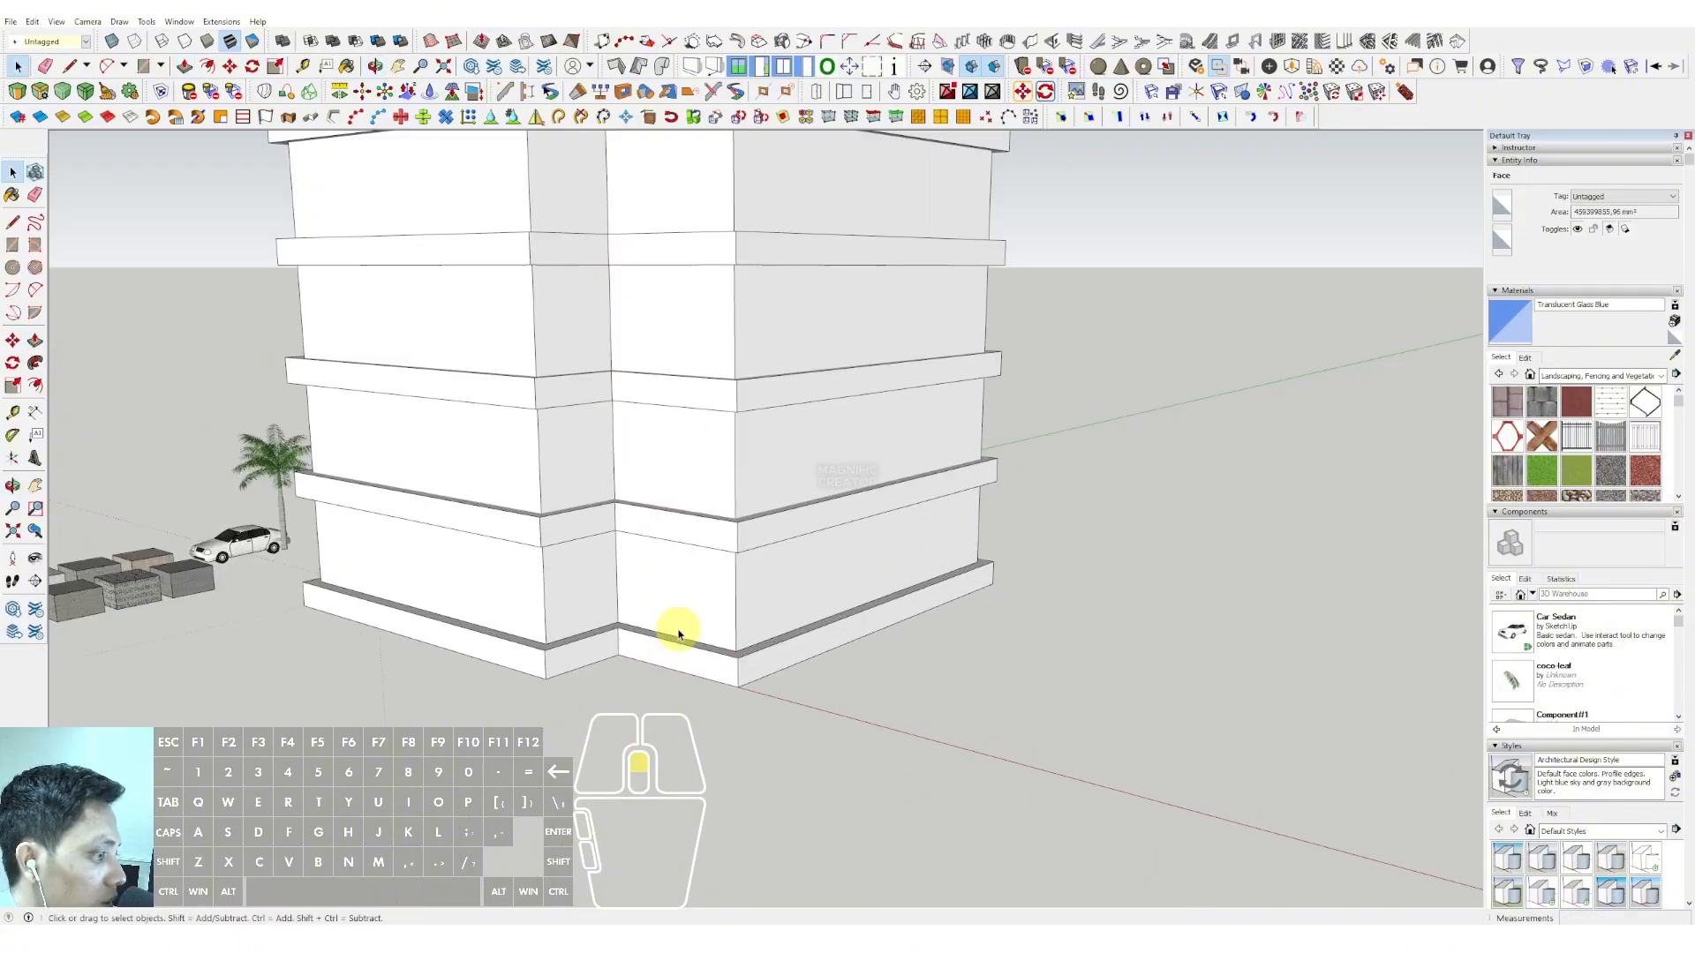
{"action": "middle_click_drag", "start_coordinate": [678, 634], "coordinate": [635, 552]}
{"action": "middle_click_drag", "start_coordinate": [689, 345], "coordinate": [625, 359]}
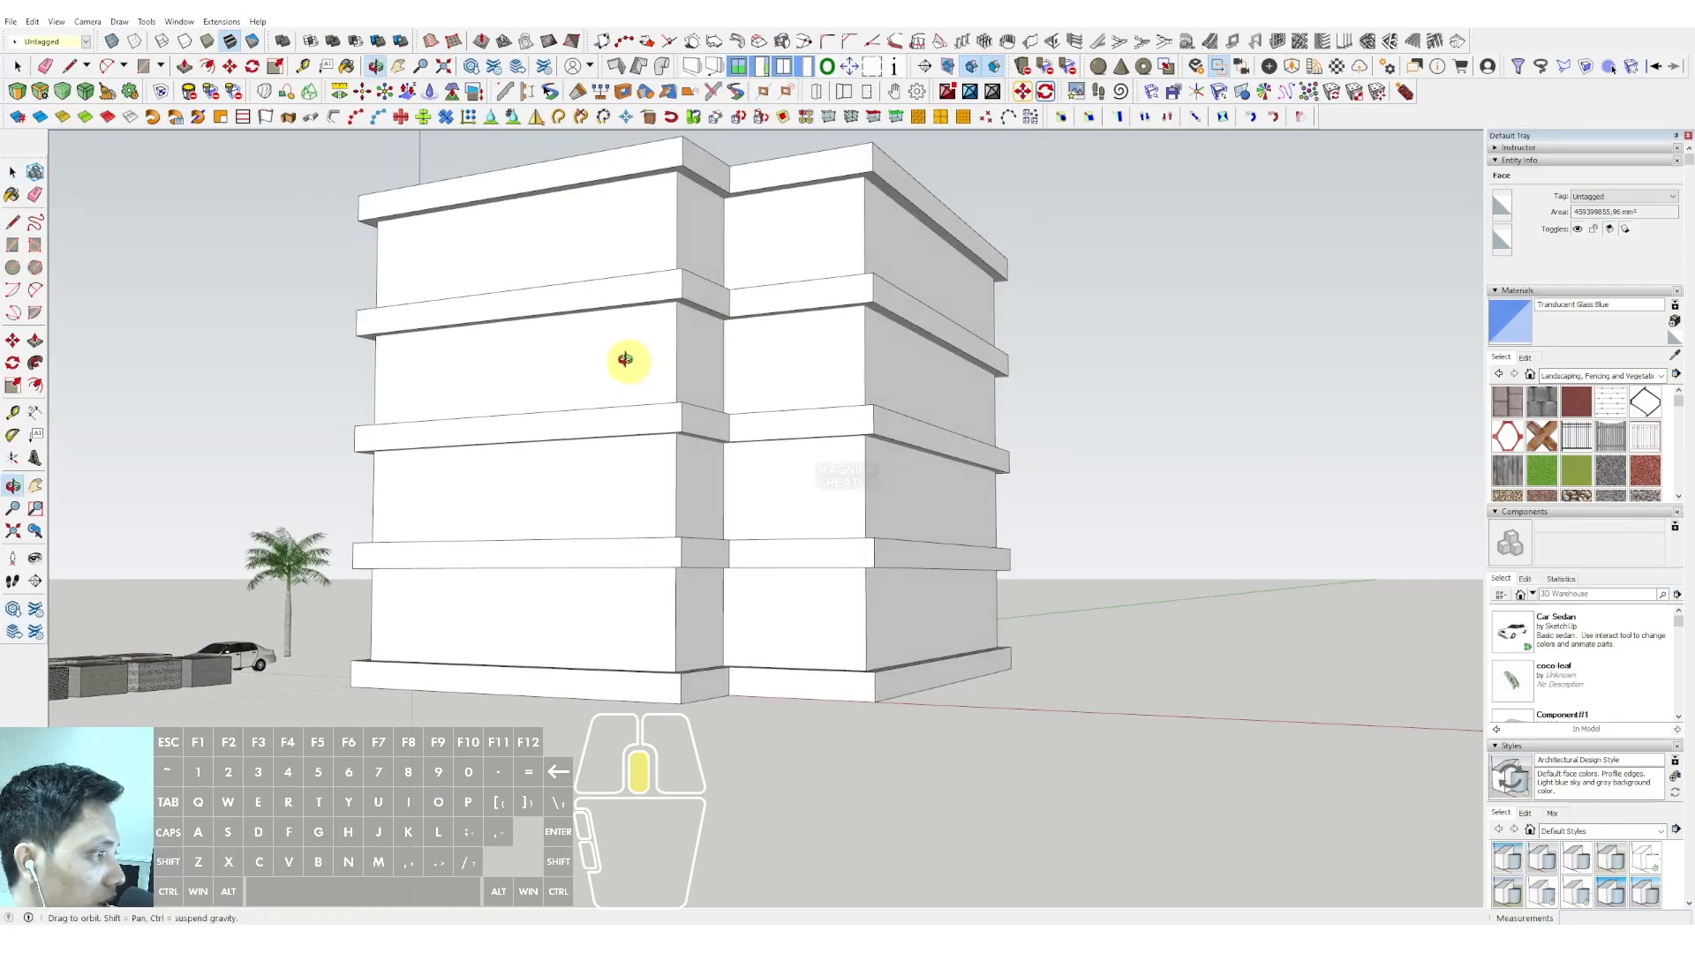
{"action": "triple_click", "coordinate": [666, 340]}
{"action": "right_click", "coordinate": [674, 325]}
{"action": "left_click", "coordinate": [706, 442]}
{"action": "mouse_move", "coordinate": [700, 454]}
{"action": "middle_mouse_down"}
{"action": "mouse_move", "coordinate": [577, 372]}
{"action": "mouse_move", "coordinate": [680, 348]}
{"action": "mouse_move", "coordinate": [659, 325]}
{"action": "middle_mouse_up"}
{"action": "left_click", "coordinate": [757, 395]}
{"action": "key", "text": "space"}
Step: Open and isolate the glass group, delete its upper and lower faces, and close it
{"action": "triple_click", "coordinate": [706, 326]}
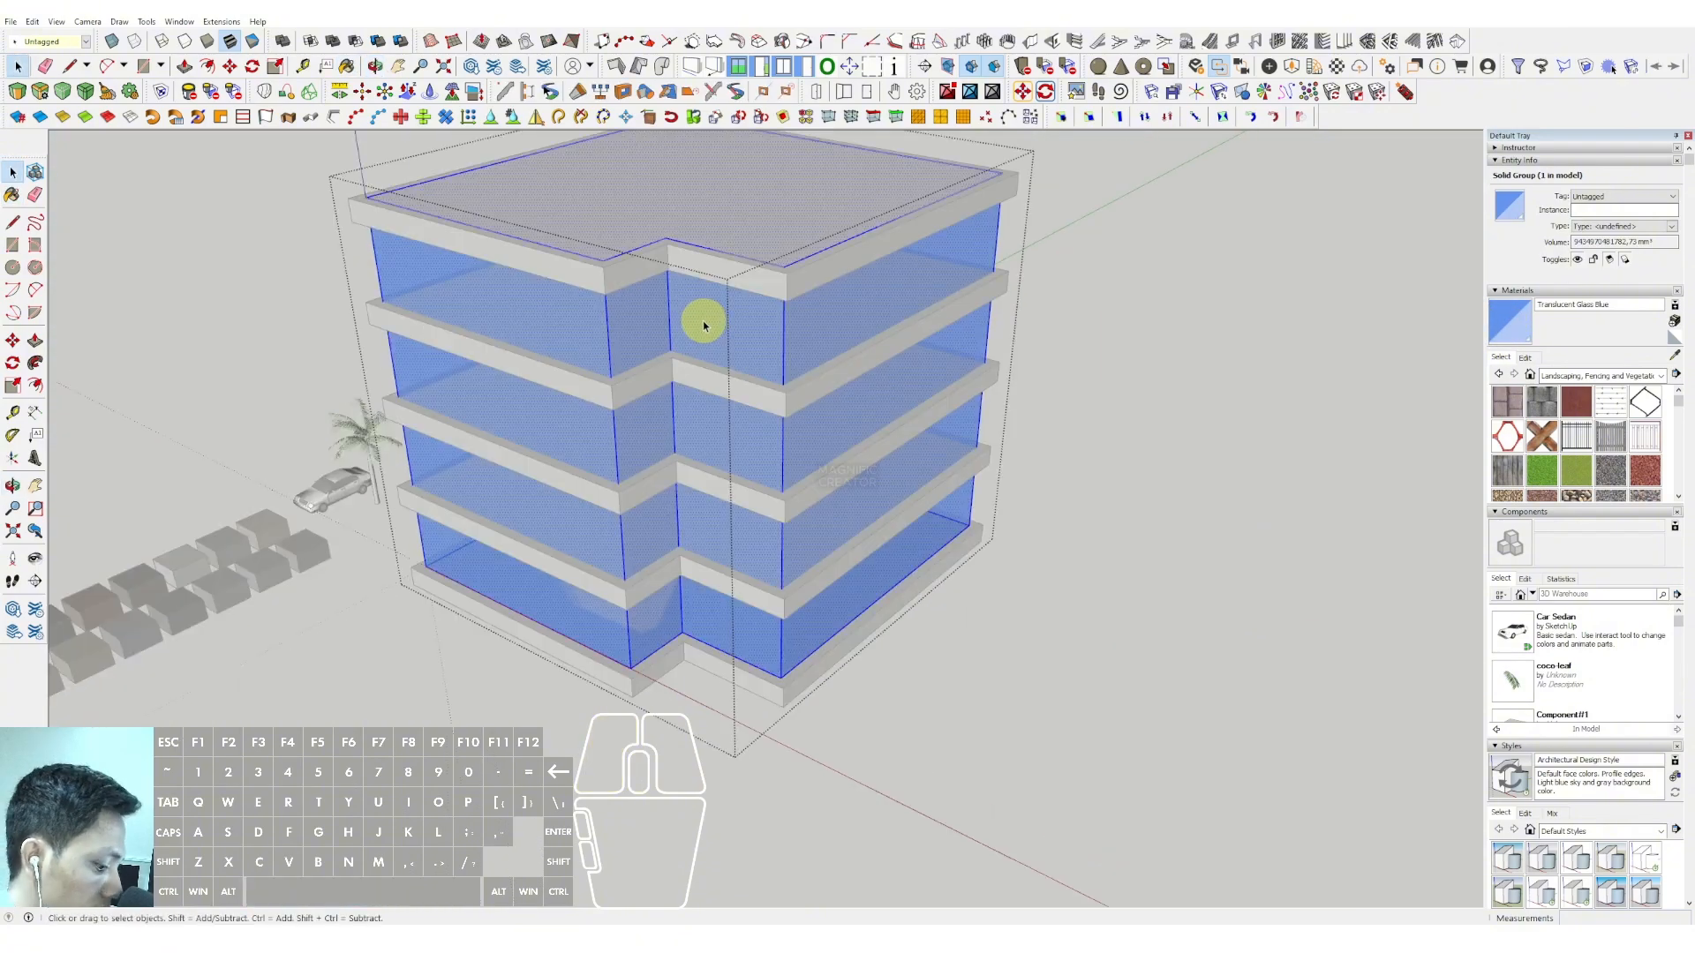
{"action": "middle_click_drag", "start_coordinate": [753, 260], "coordinate": [691, 501]}
{"action": "key", "text": "Escape"}
{"action": "key", "text": "shift+e"}
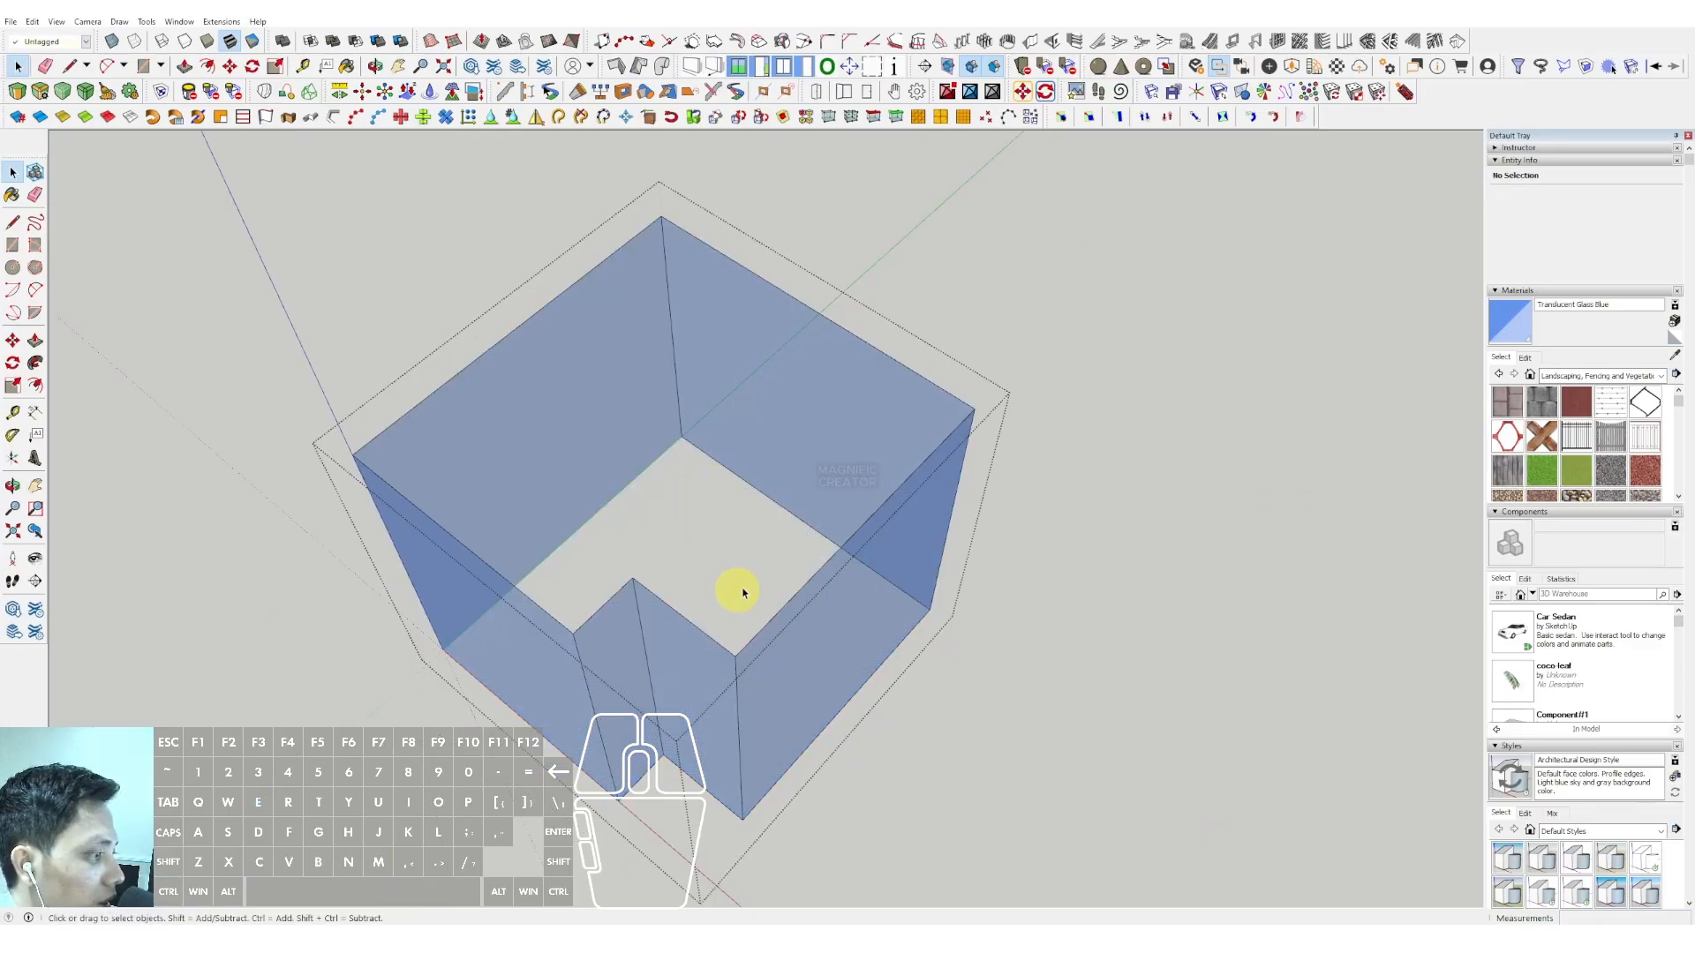
{"action": "scroll", "coordinate": [723, 461], "scroll_direction": "down", "scroll_amount": 1}
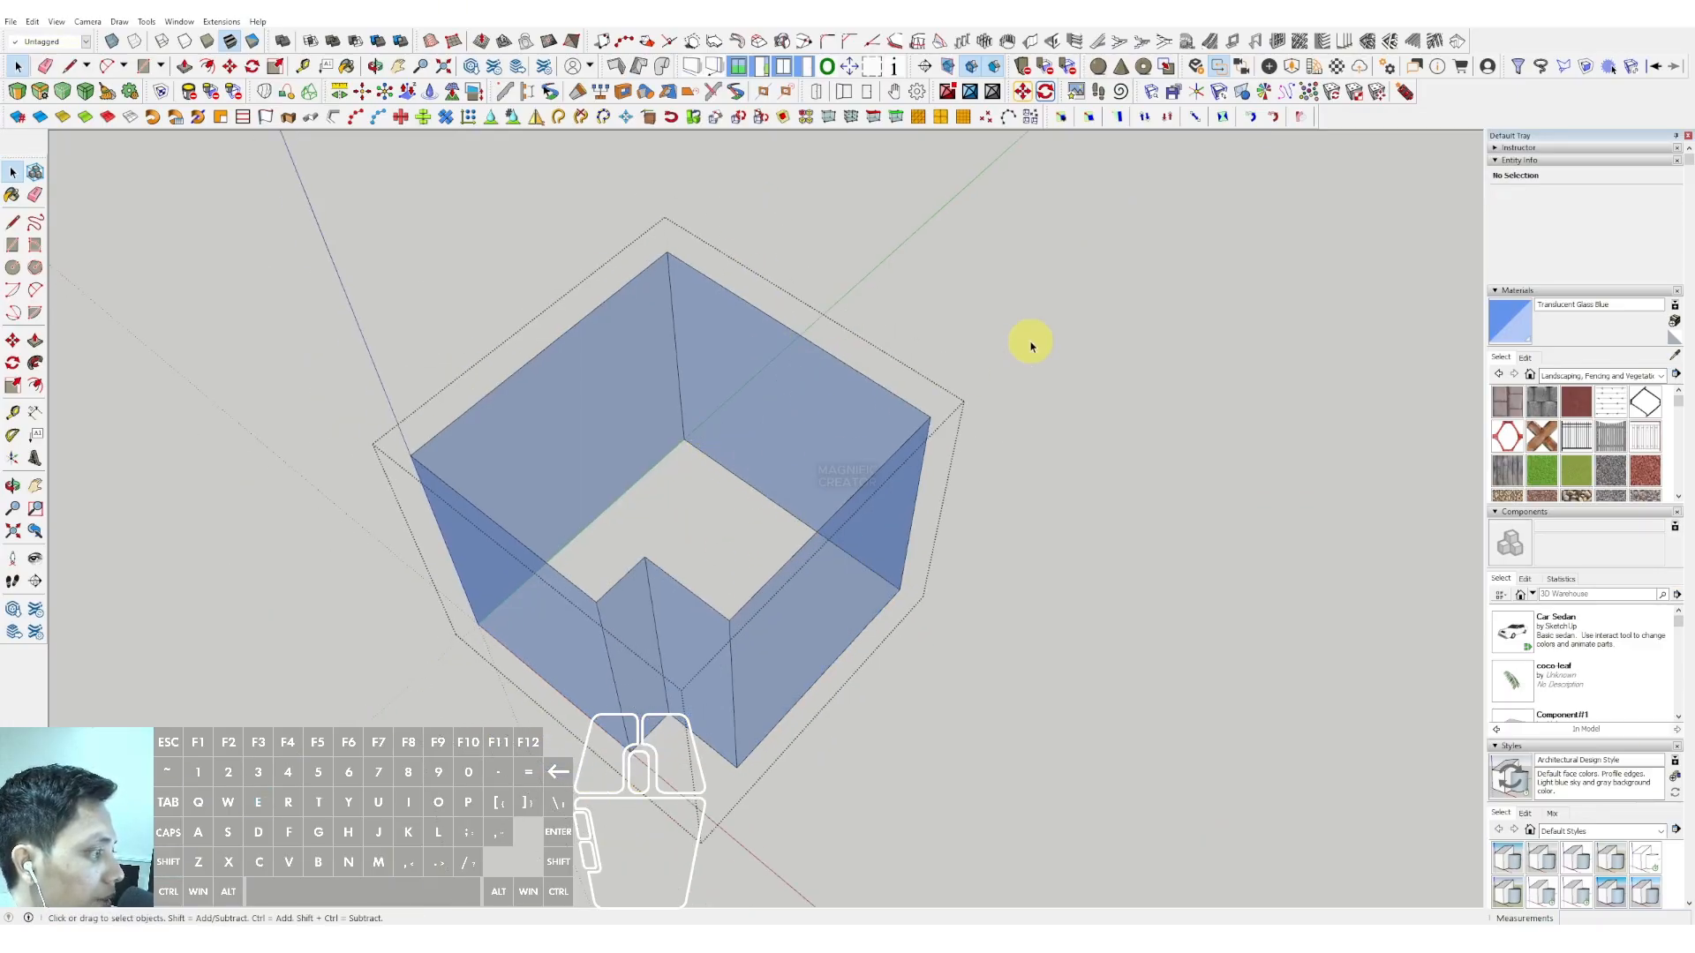
{"action": "left_click", "coordinate": [1029, 343]}
Step: Copy the glass group's front corner edge to the far end of the long front wall and divide the span into 6 equal panels
{"action": "middle_click_drag", "start_coordinate": [797, 541], "coordinate": [775, 462]}
{"action": "scroll", "coordinate": [703, 533], "scroll_direction": "up", "scroll_amount": 1}
{"action": "scroll", "coordinate": [730, 389], "scroll_direction": "up", "scroll_amount": 3}
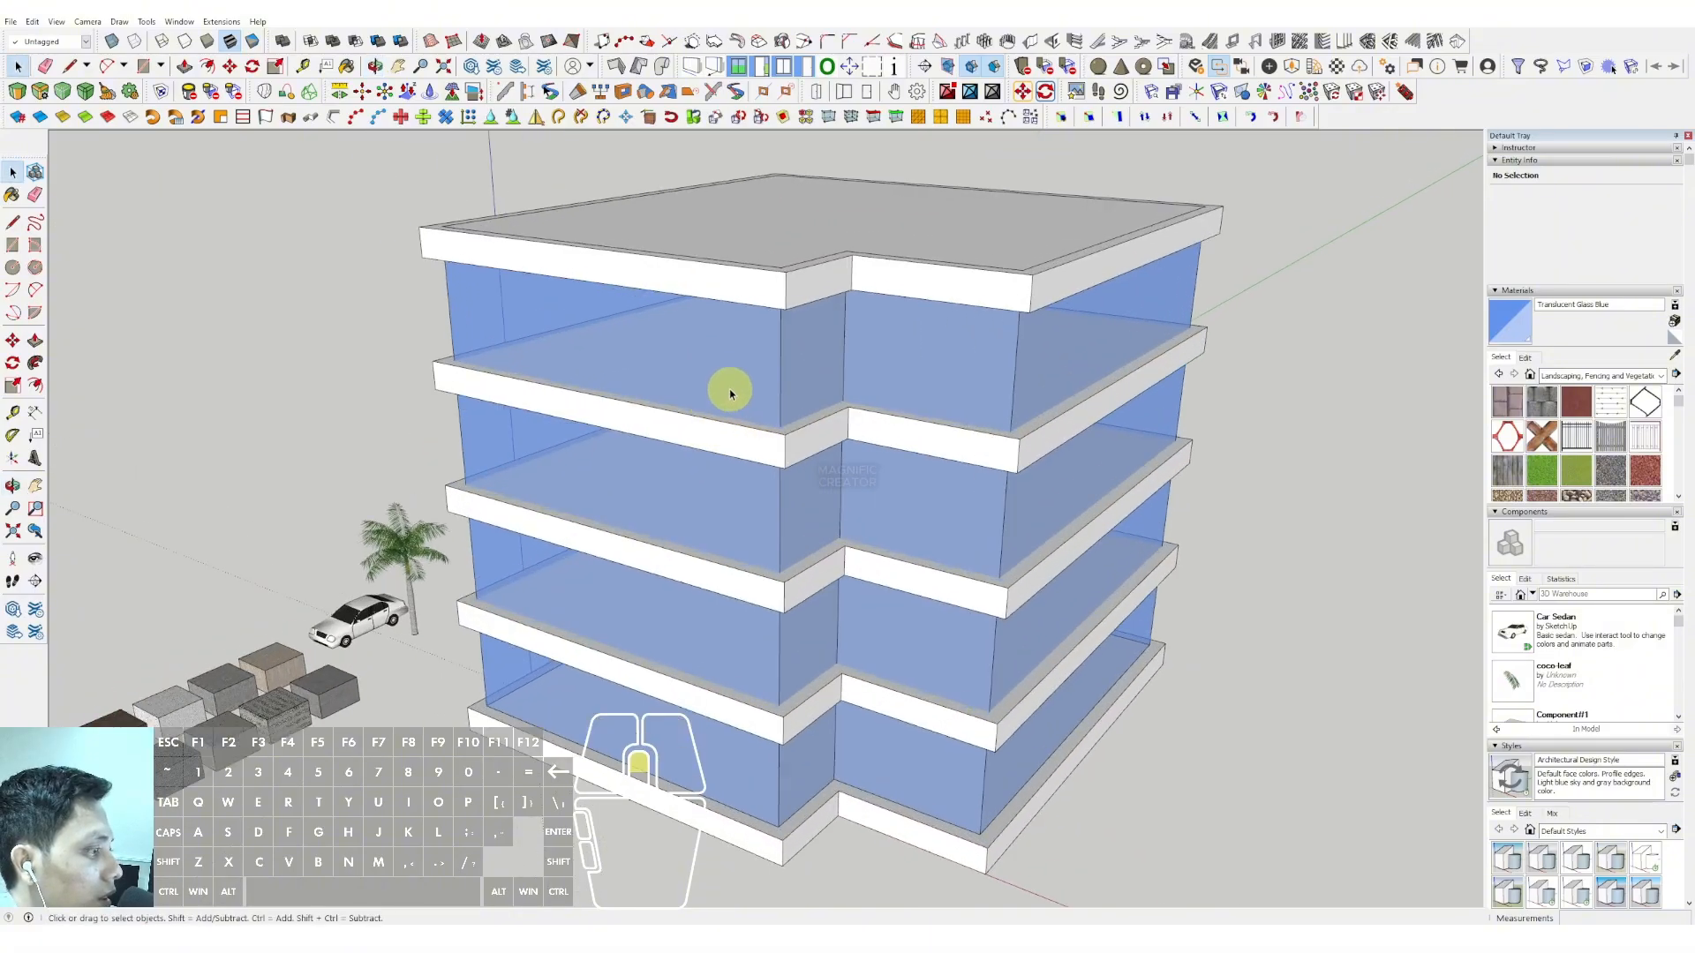
{"action": "triple_click", "coordinate": [771, 351]}
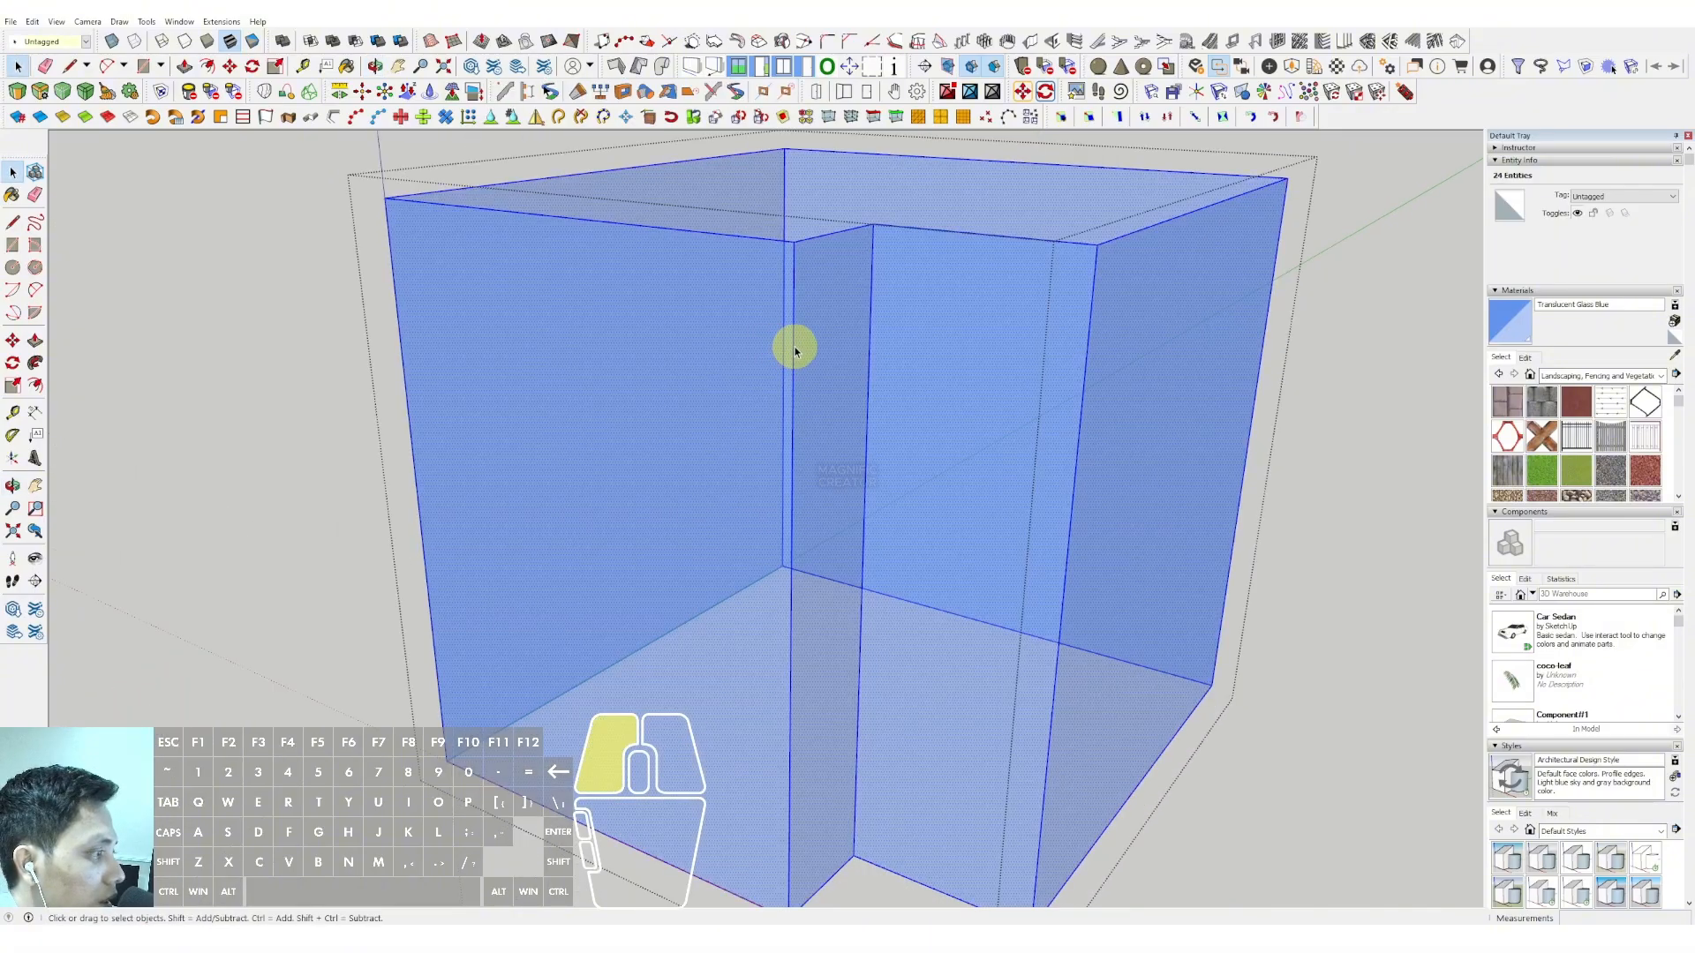
{"action": "left_click", "coordinate": [783, 419]}
{"action": "scroll", "coordinate": [781, 418], "scroll_direction": "down", "scroll_amount": 2}
{"action": "scroll", "coordinate": [787, 435], "scroll_direction": "up", "scroll_amount": 2}
{"action": "key", "text": "m"}
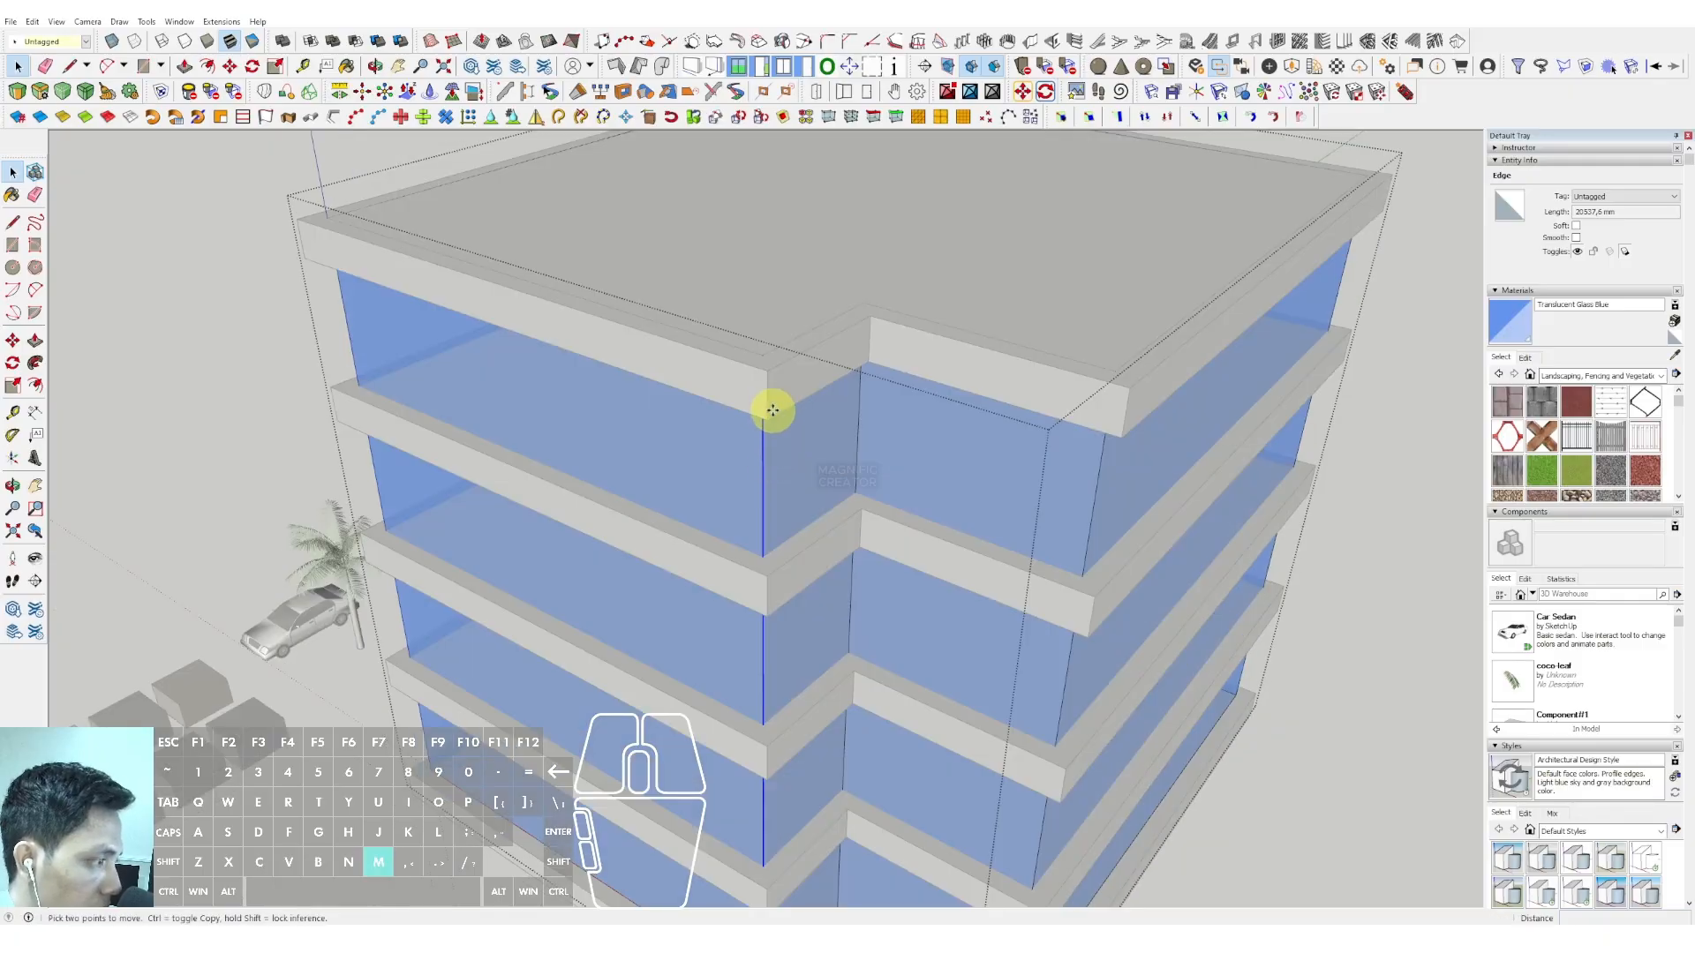
{"action": "left_click", "coordinate": [765, 447]}
{"action": "key", "text": "ctrl"}
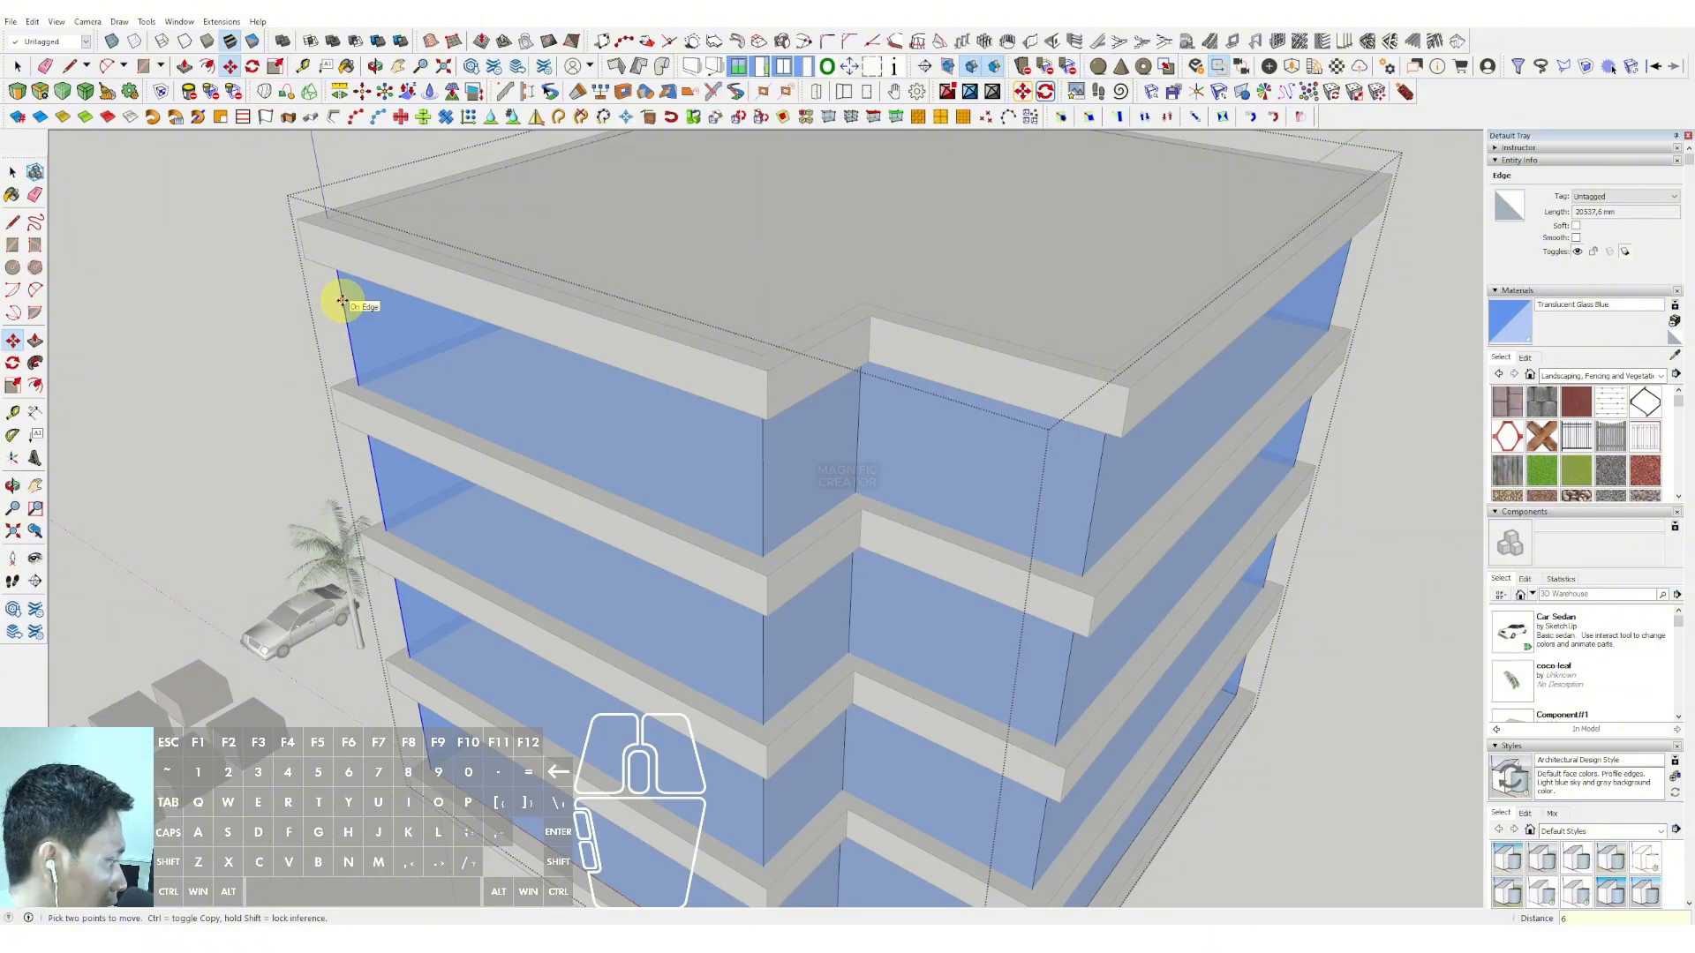
{"action": "key", "text": "Return"}
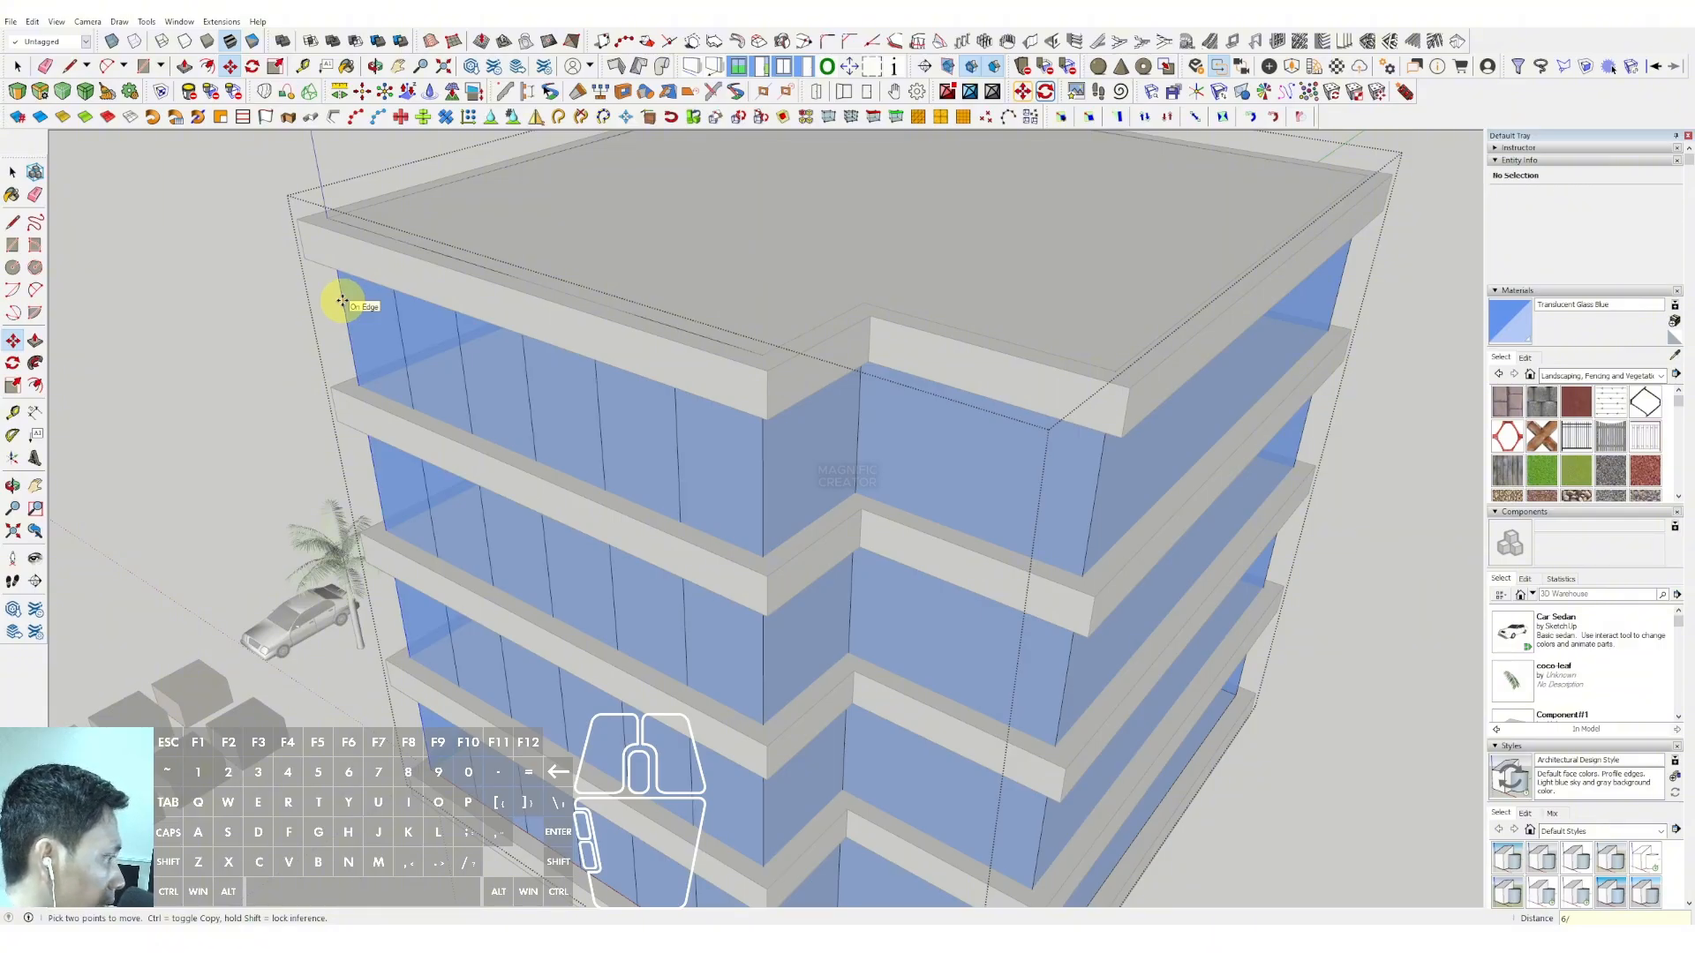
Step: Copy the glass group's corner edge to the far end of the side wall beside the short front wall and divide the span into equal panels
{"action": "key", "text": "space"}
{"action": "scroll", "coordinate": [650, 371], "scroll_direction": "down", "scroll_amount": 2}
{"action": "scroll", "coordinate": [855, 483], "scroll_direction": "up", "scroll_amount": 3}
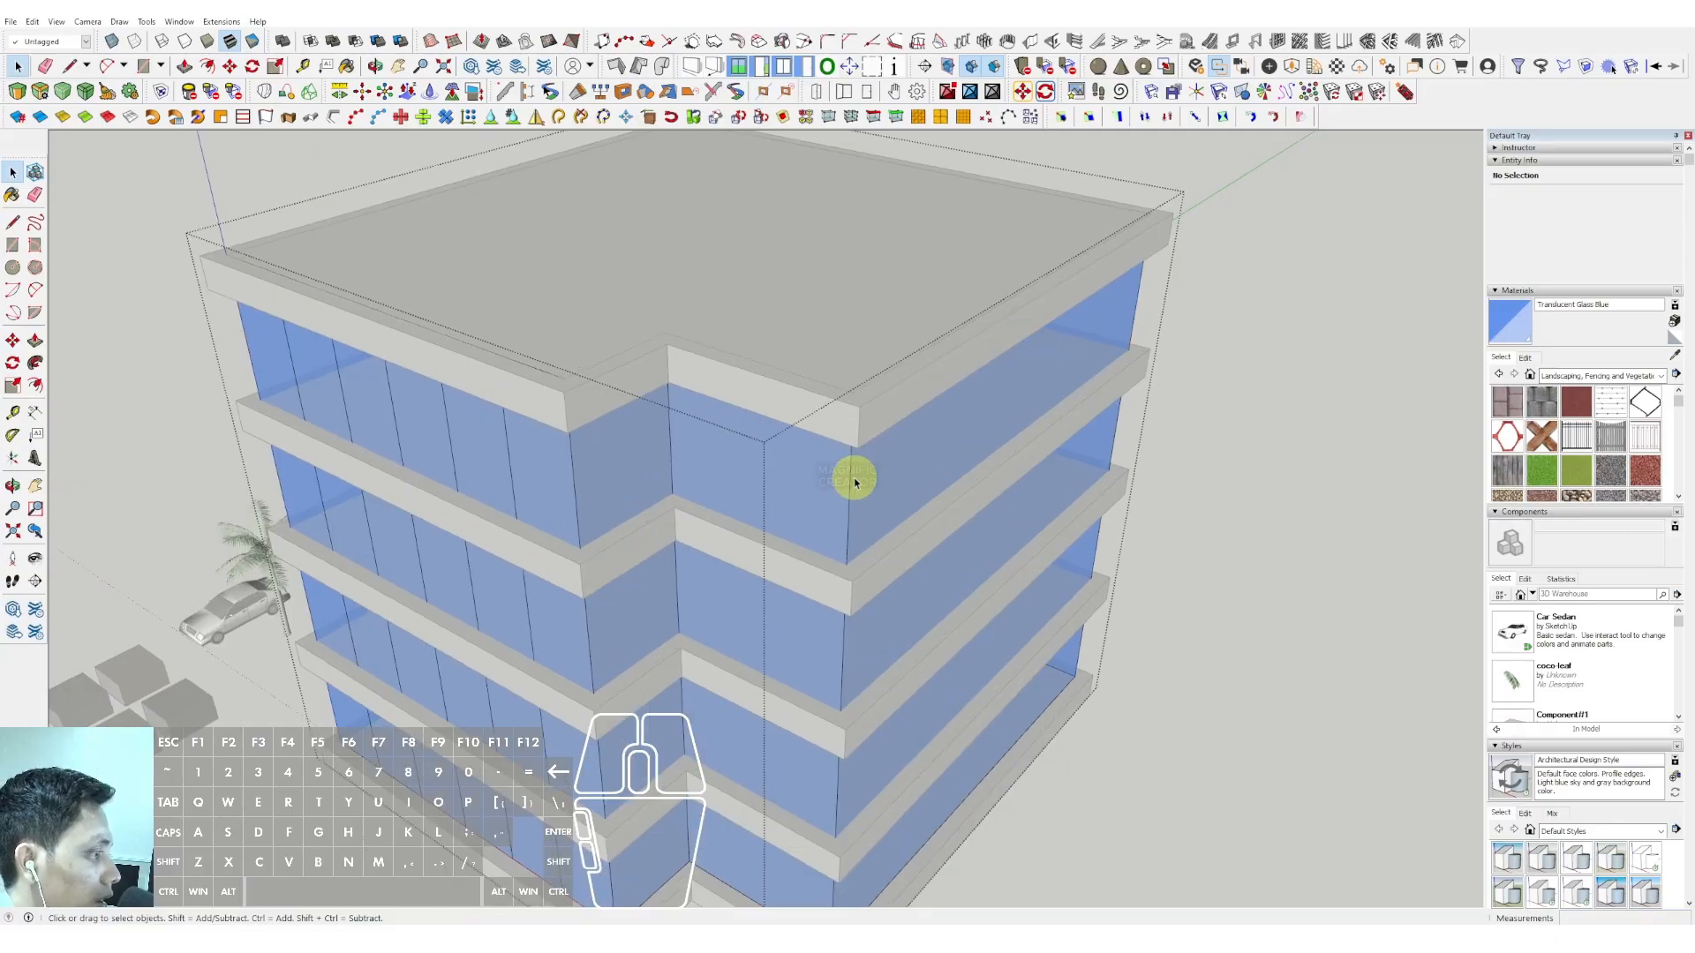
{"action": "middle_click_drag", "start_coordinate": [844, 496], "coordinate": [733, 522]}
{"action": "key", "text": "m"}
{"action": "left_click", "coordinate": [732, 523]}
{"action": "key", "text": "ctrl"}
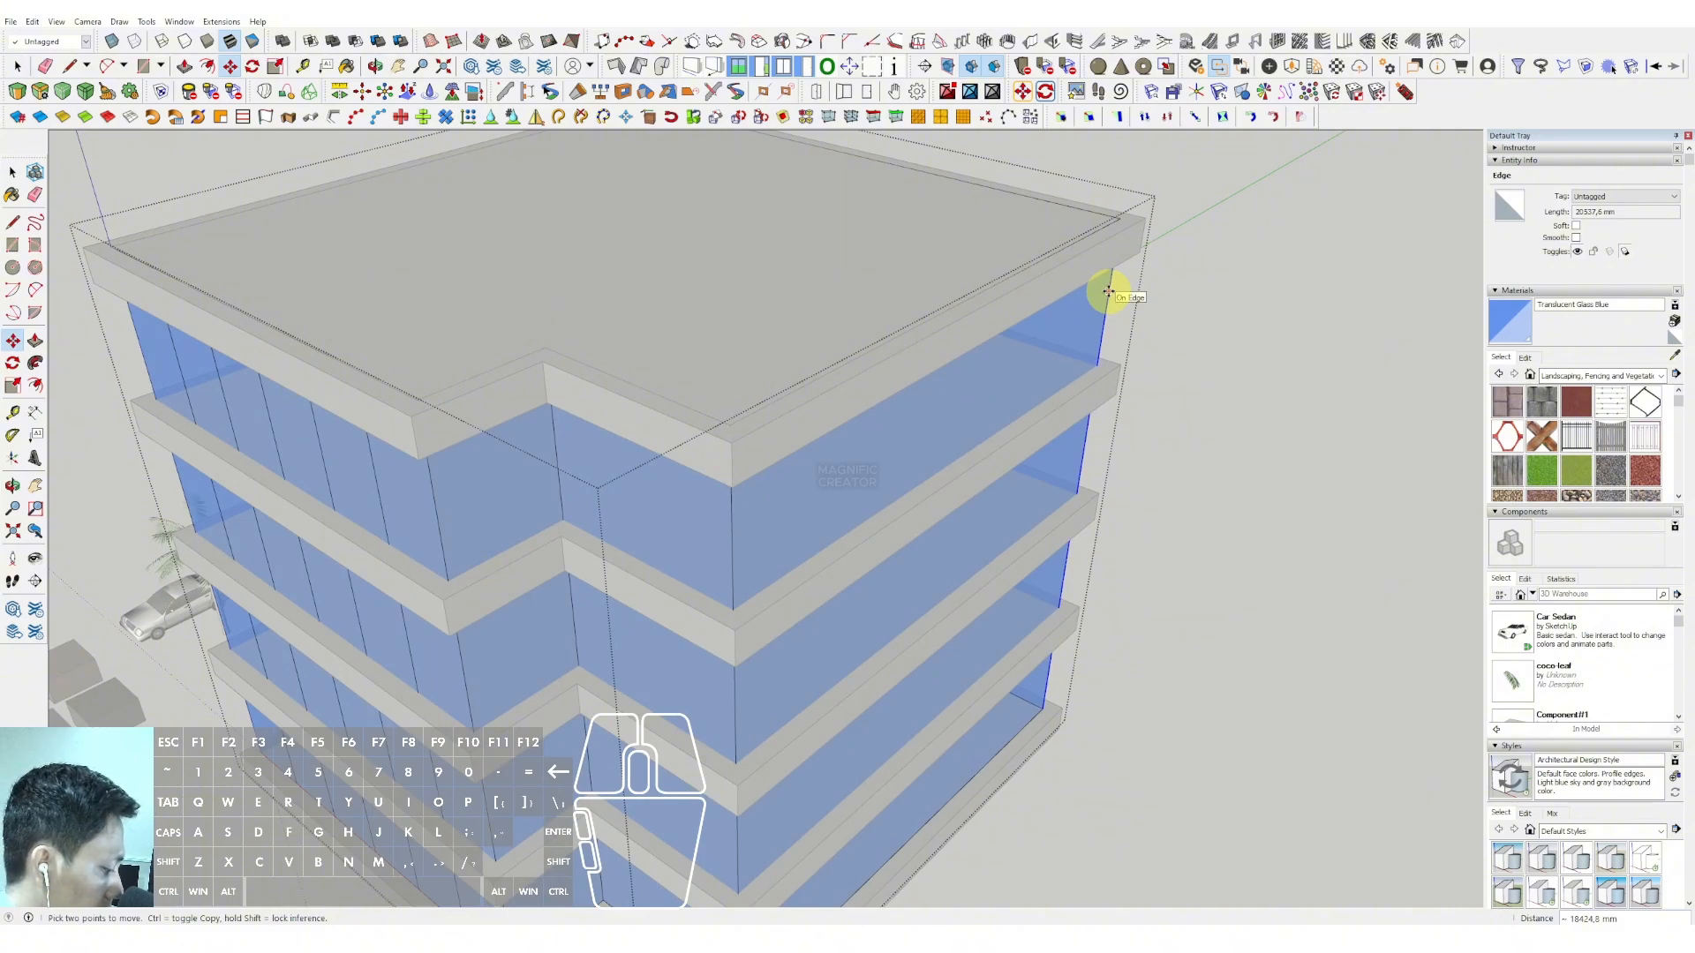
{"action": "key", "text": "space"}
Step: Copy the glass corner edge to the middle of the short front wall to split it into two panels
{"action": "middle_click_drag", "start_coordinate": [716, 530], "coordinate": [792, 528]}
{"action": "left_click", "coordinate": [740, 541]}
{"action": "left_click", "coordinate": [744, 545]}
{"action": "key", "text": "m"}
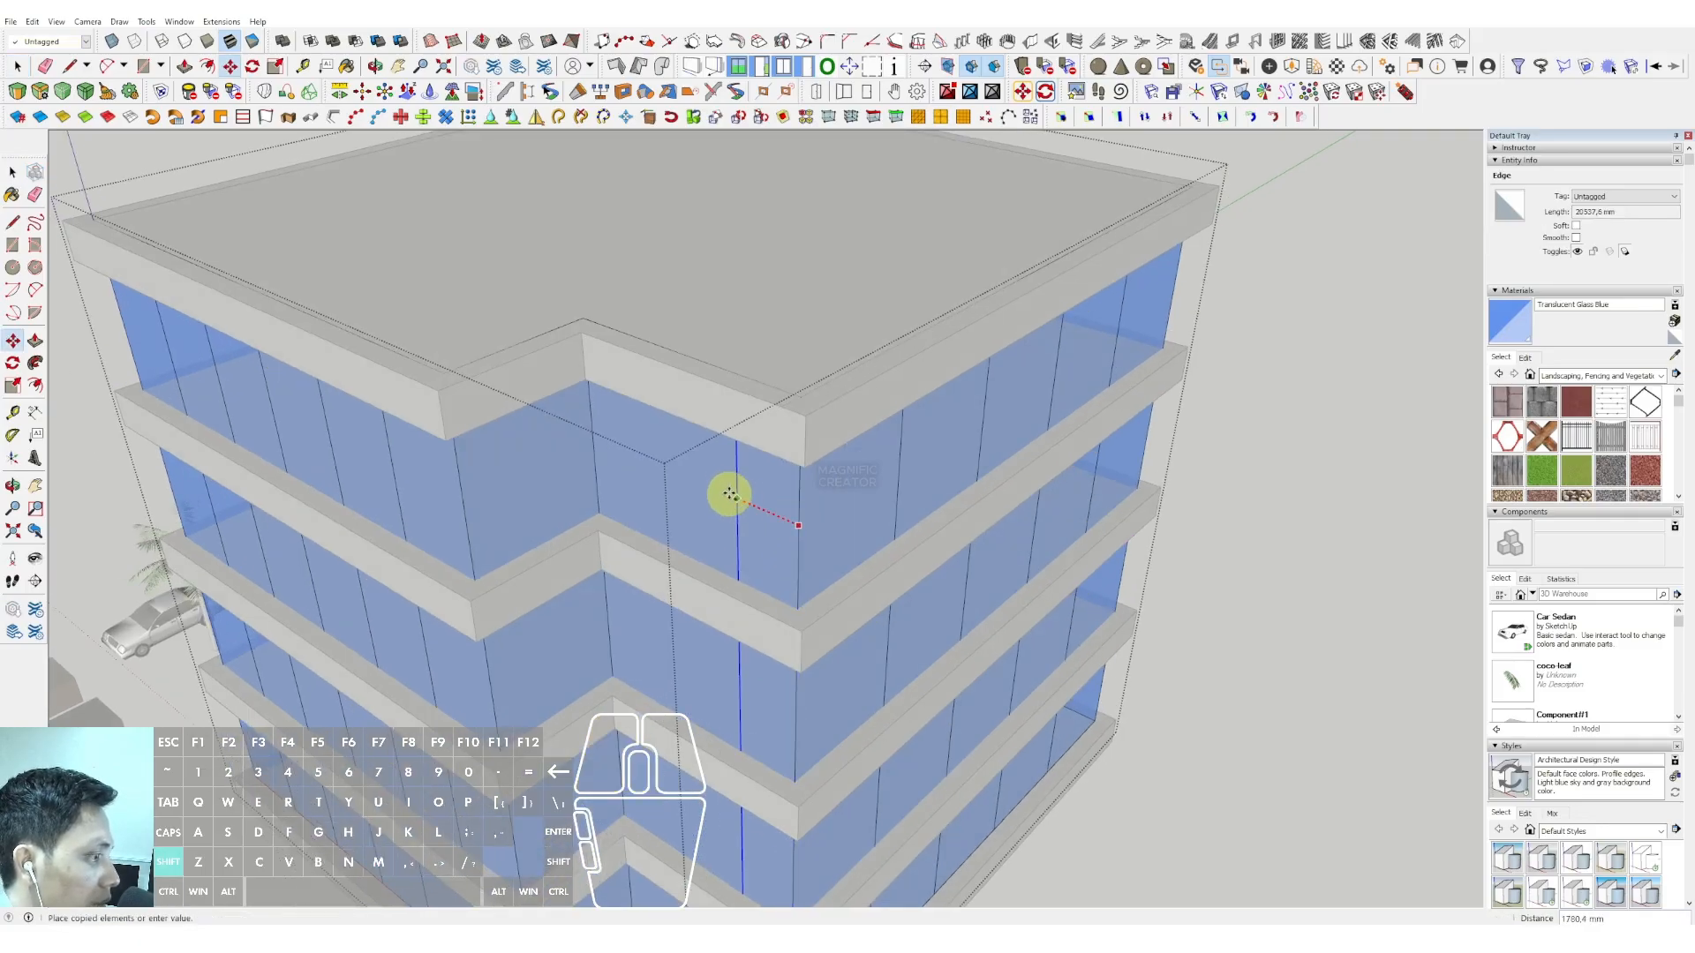
{"action": "key", "text": "space"}
Step: Copy the rear corner edge of the glass to the far end of the adjoining undivided wall and divide the span into equal panels
{"action": "scroll", "coordinate": [688, 473], "scroll_direction": "down", "scroll_amount": 5}
{"action": "middle_click_drag", "start_coordinate": [698, 475], "coordinate": [847, 358]}
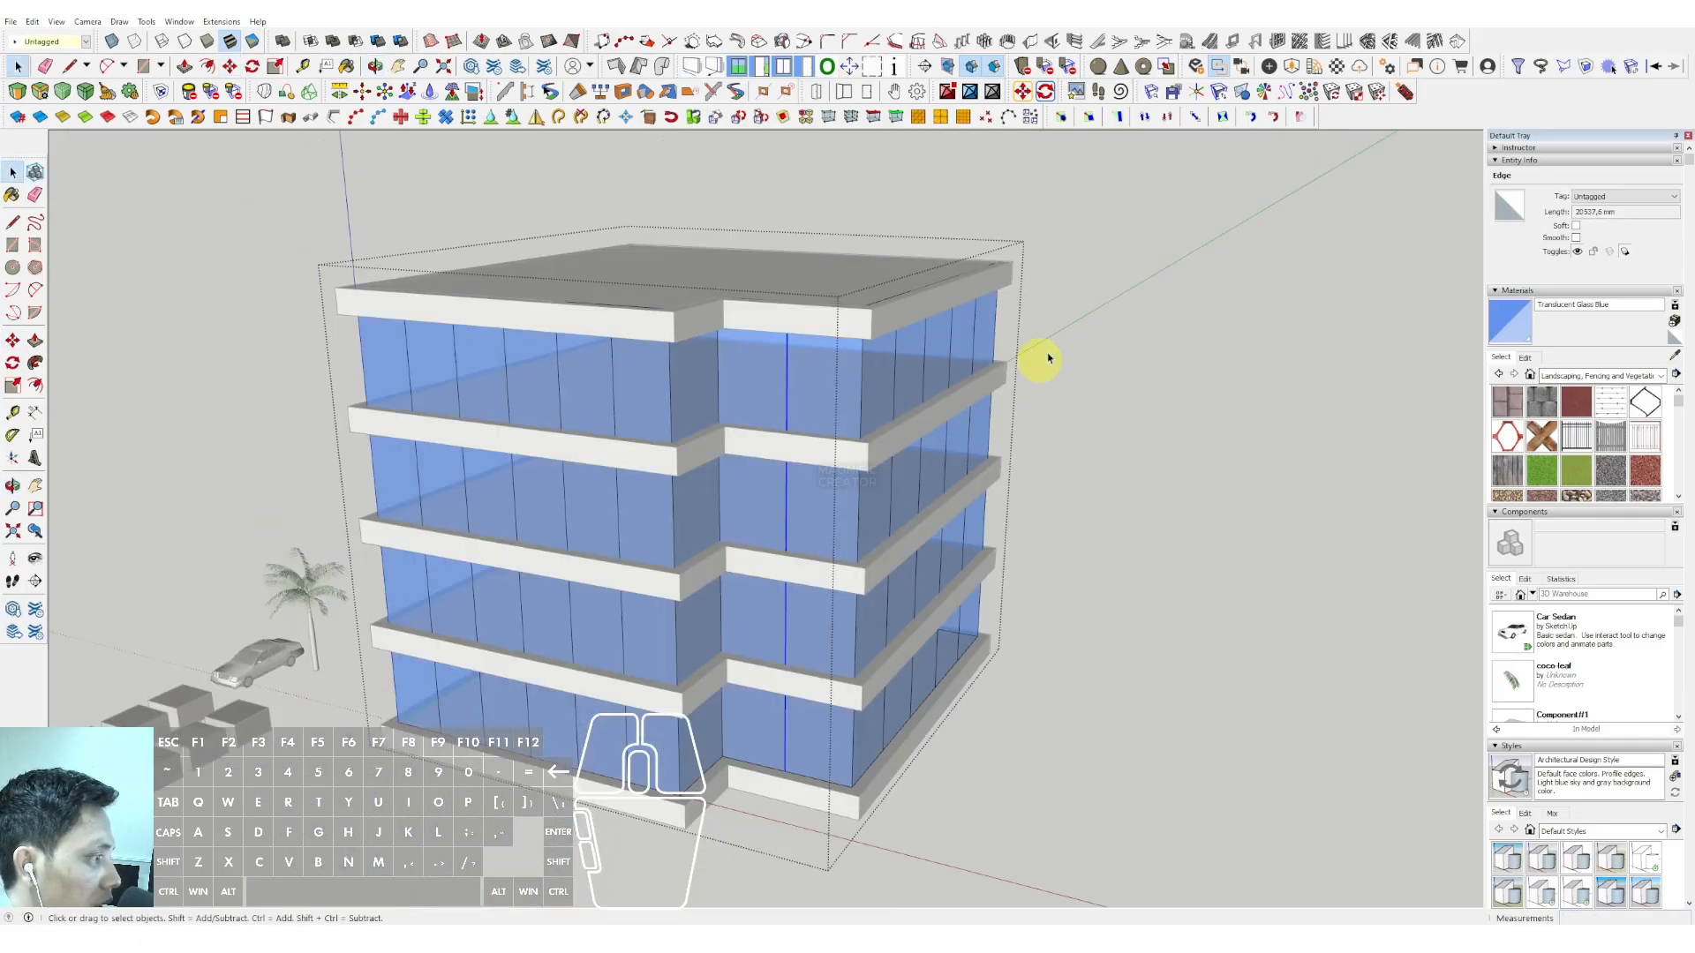
{"action": "left_click", "coordinate": [1097, 328]}
{"action": "middle_click_drag", "start_coordinate": [641, 382], "coordinate": [1228, 431]}
{"action": "left_click", "coordinate": [680, 441]}
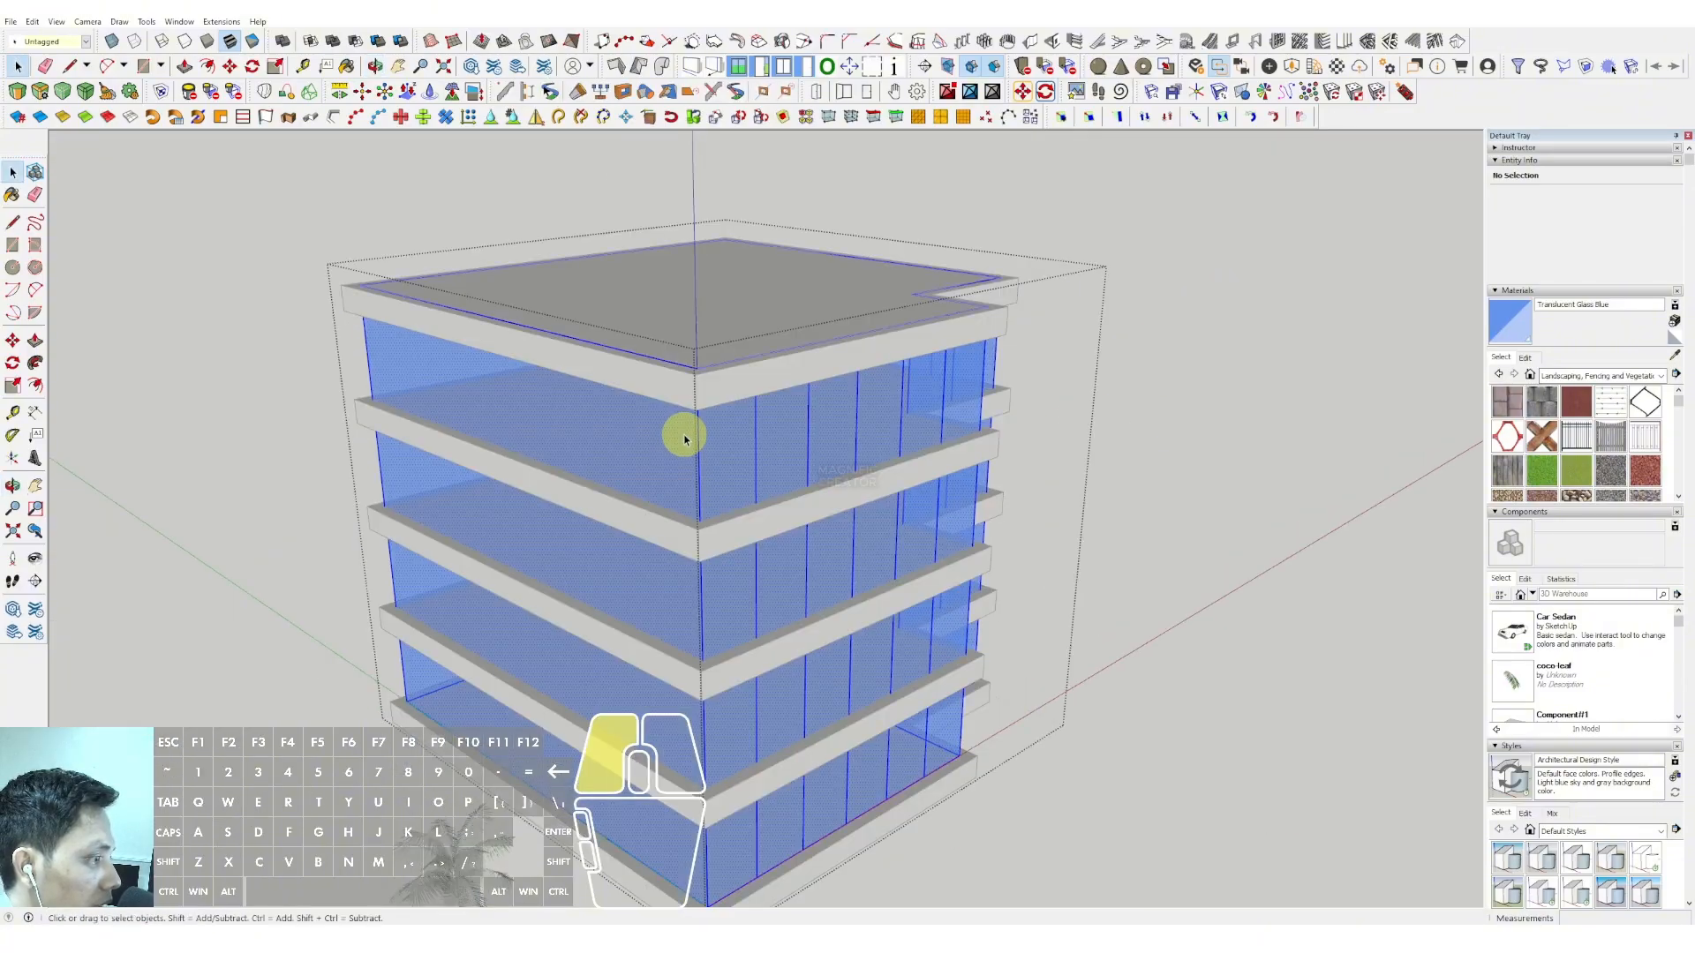
{"action": "middle_click_drag", "start_coordinate": [685, 435], "coordinate": [761, 466]}
{"action": "left_click", "coordinate": [765, 466]}
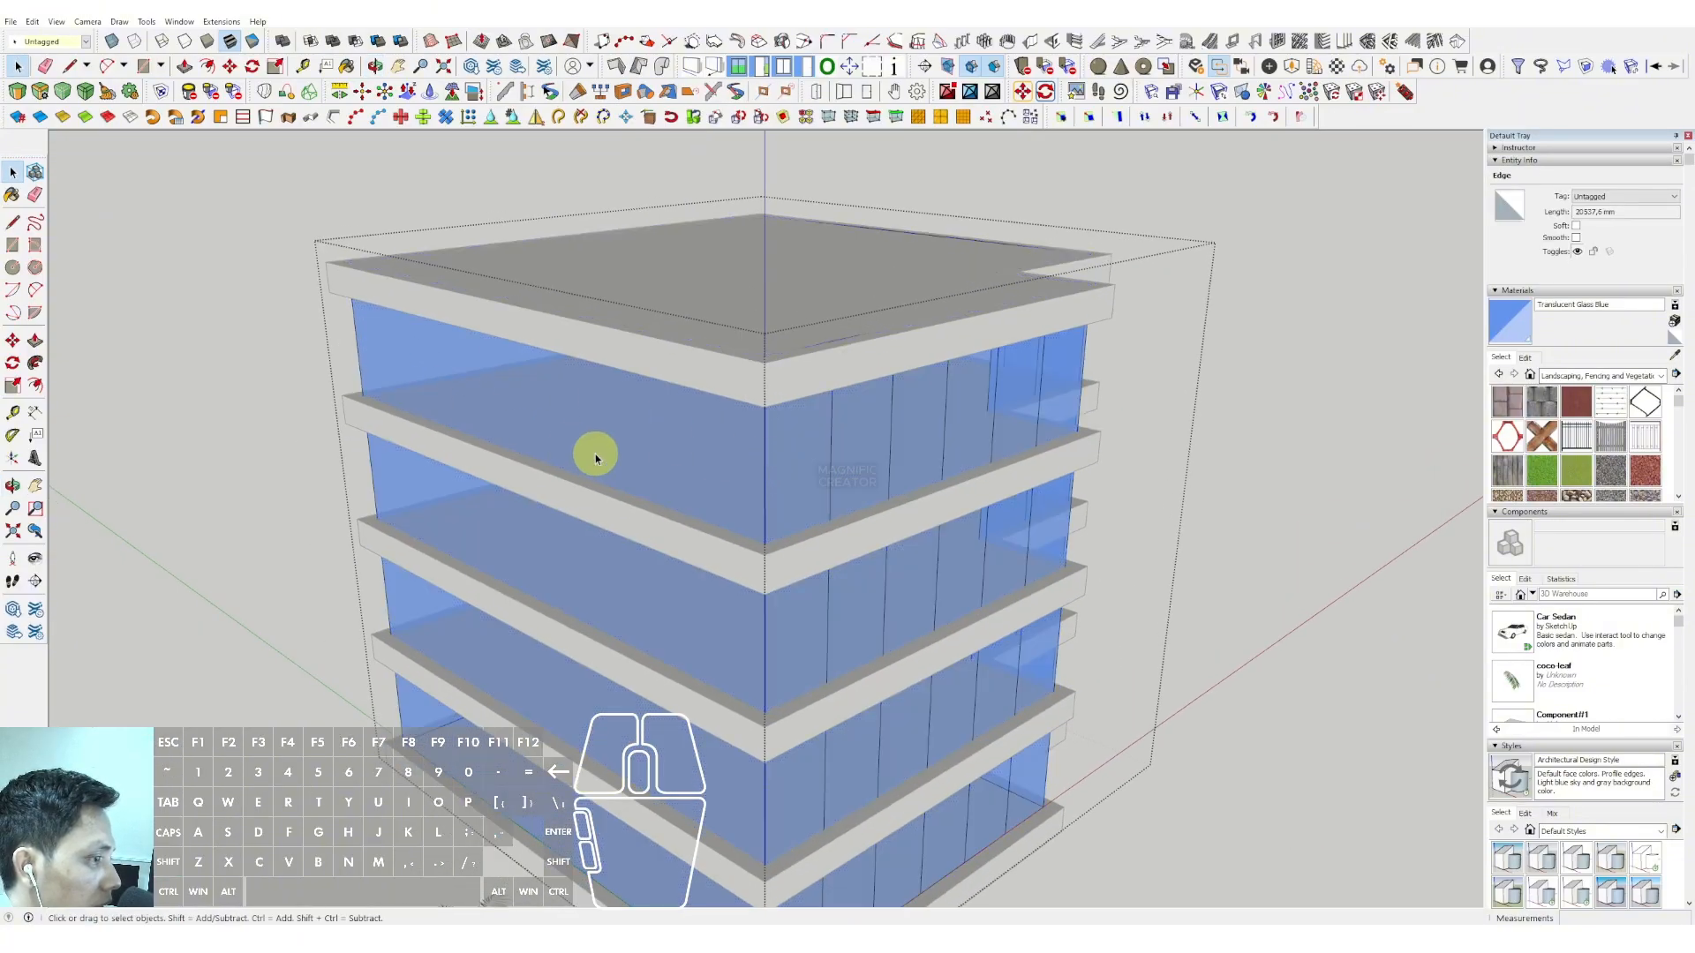
{"action": "middle_click_drag", "start_coordinate": [594, 454], "coordinate": [769, 488]}
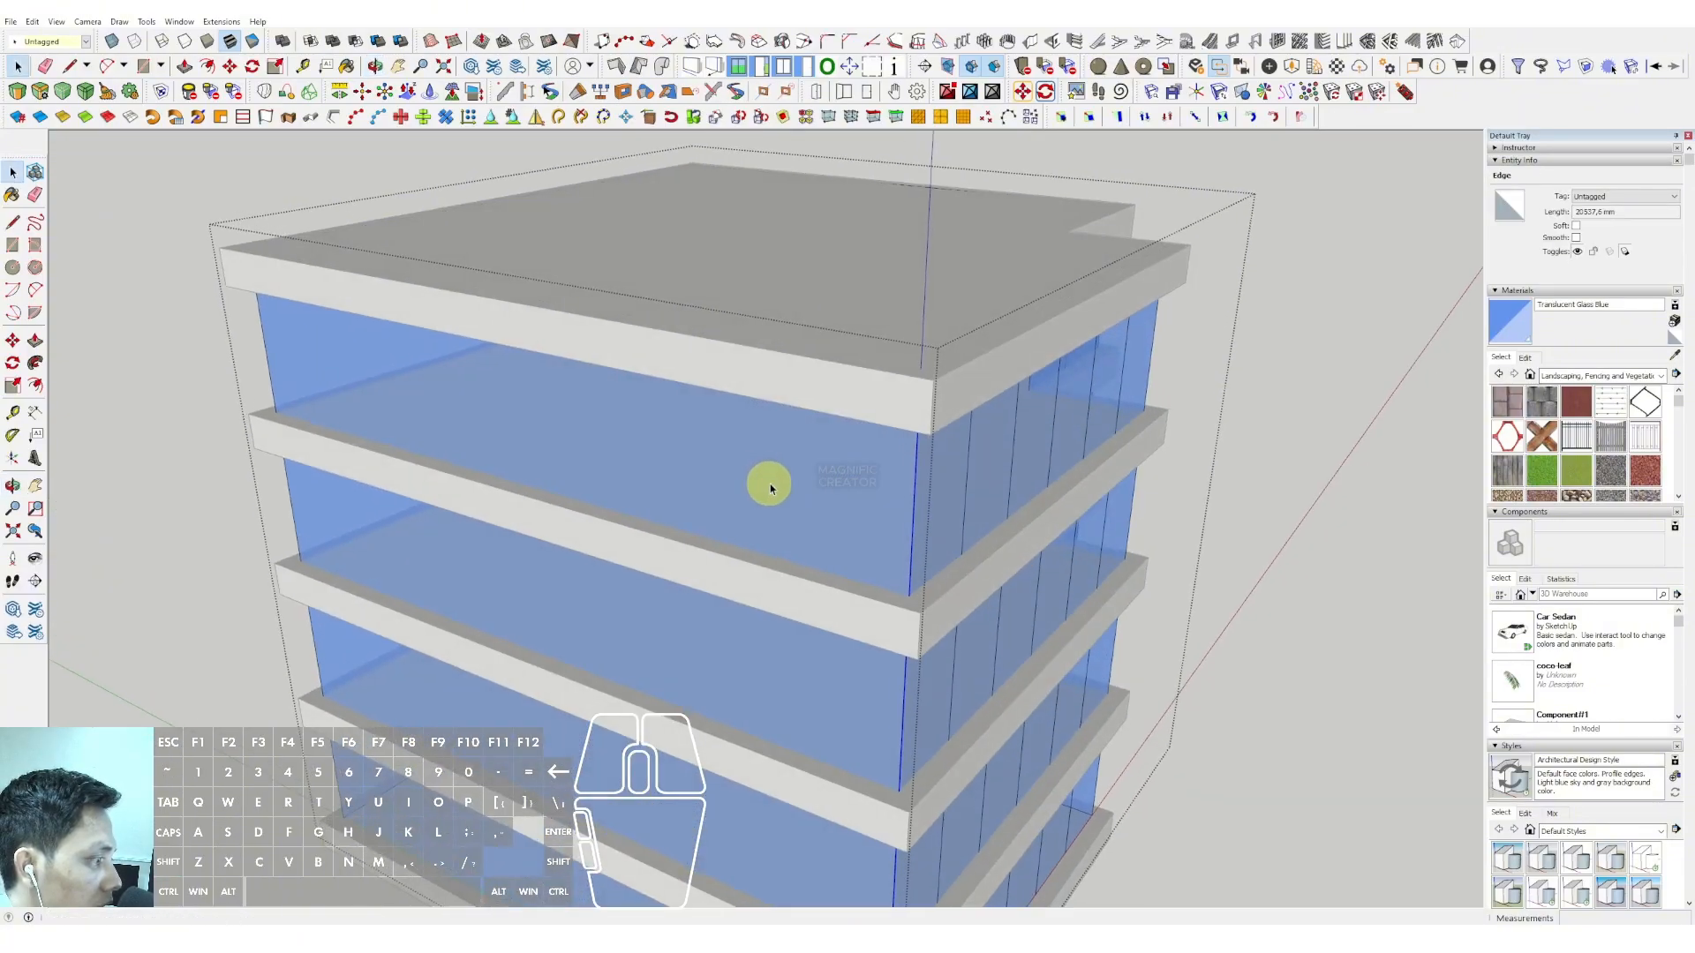
{"action": "key", "text": "m"}
{"action": "left_click", "coordinate": [914, 482]}
{"action": "key", "text": "ctrl"}
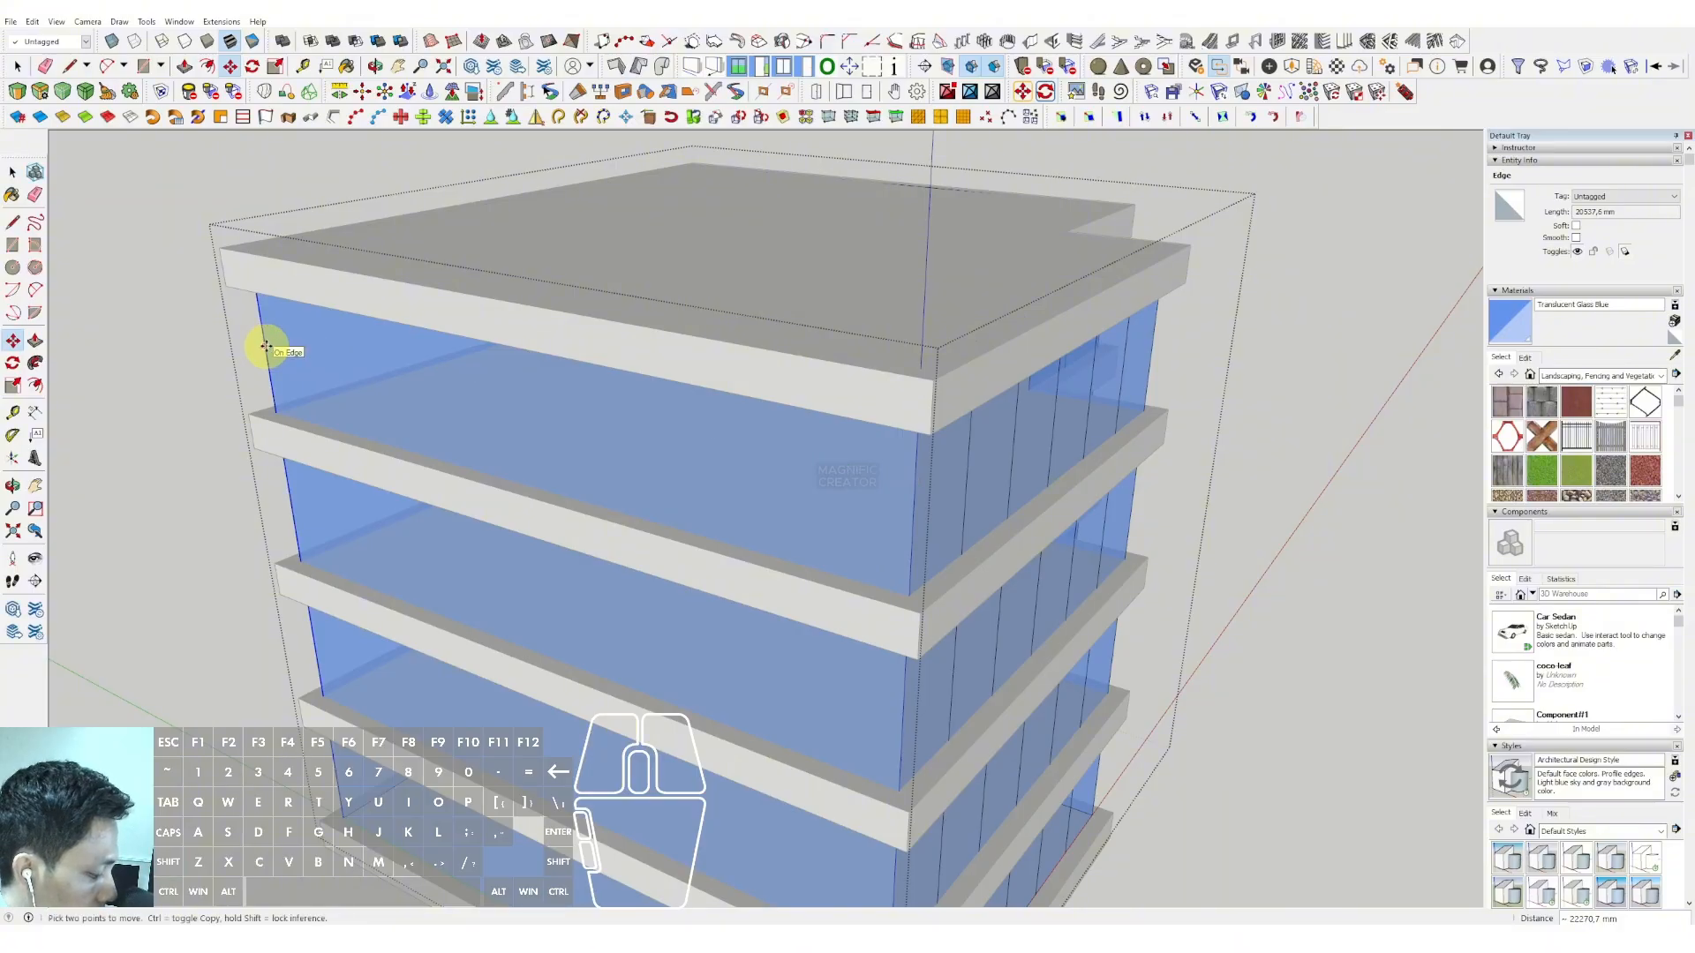
{"action": "key", "text": "Return"}
{"action": "key", "text": "space"}
Step: Copy the corner edge of the last undivided glass wall to its far end and divide the span into 5 equal panels
{"action": "scroll", "coordinate": [624, 492], "scroll_direction": "down", "scroll_amount": 3}
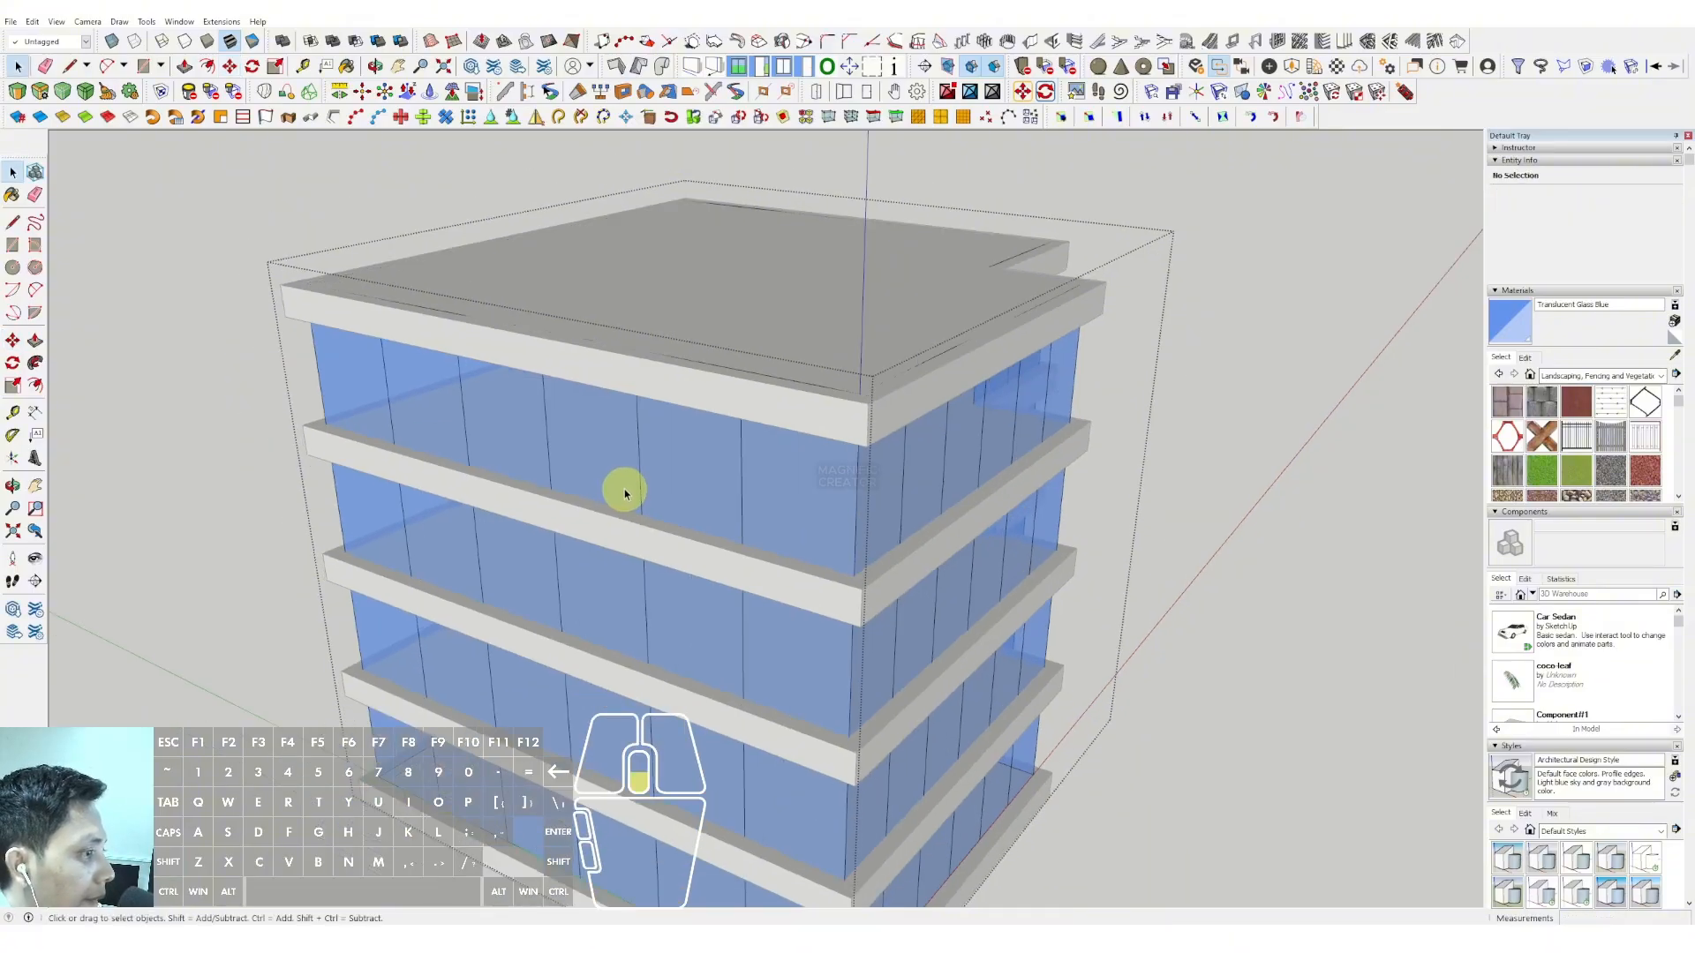
{"action": "mouse_move", "coordinate": [624, 492]}
{"action": "middle_mouse_down"}
{"action": "mouse_move", "coordinate": [747, 516]}
{"action": "mouse_move", "coordinate": [594, 500]}
{"action": "middle_mouse_up"}
{"action": "middle_click_drag", "start_coordinate": [866, 438], "coordinate": [559, 424]}
{"action": "scroll", "coordinate": [514, 445], "scroll_direction": "up", "scroll_amount": 3}
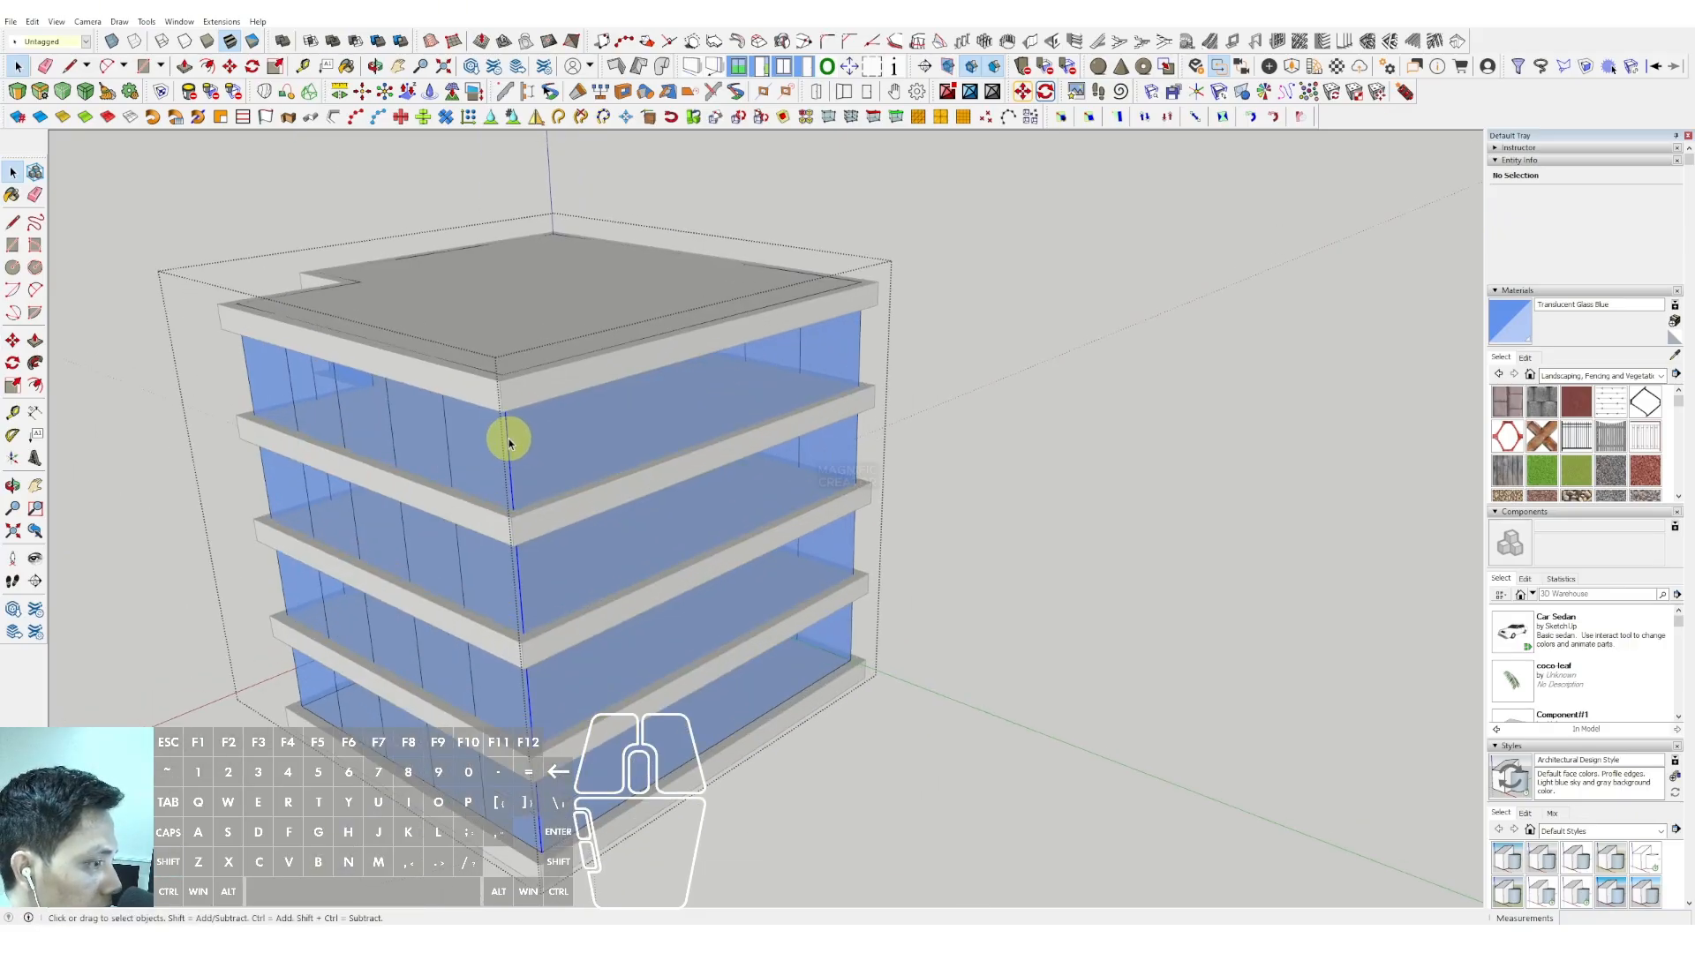
{"action": "scroll", "coordinate": [509, 441], "scroll_direction": "up", "scroll_amount": 2}
{"action": "key", "text": "m"}
{"action": "left_click", "coordinate": [503, 437]}
{"action": "key", "text": "ctrl"}
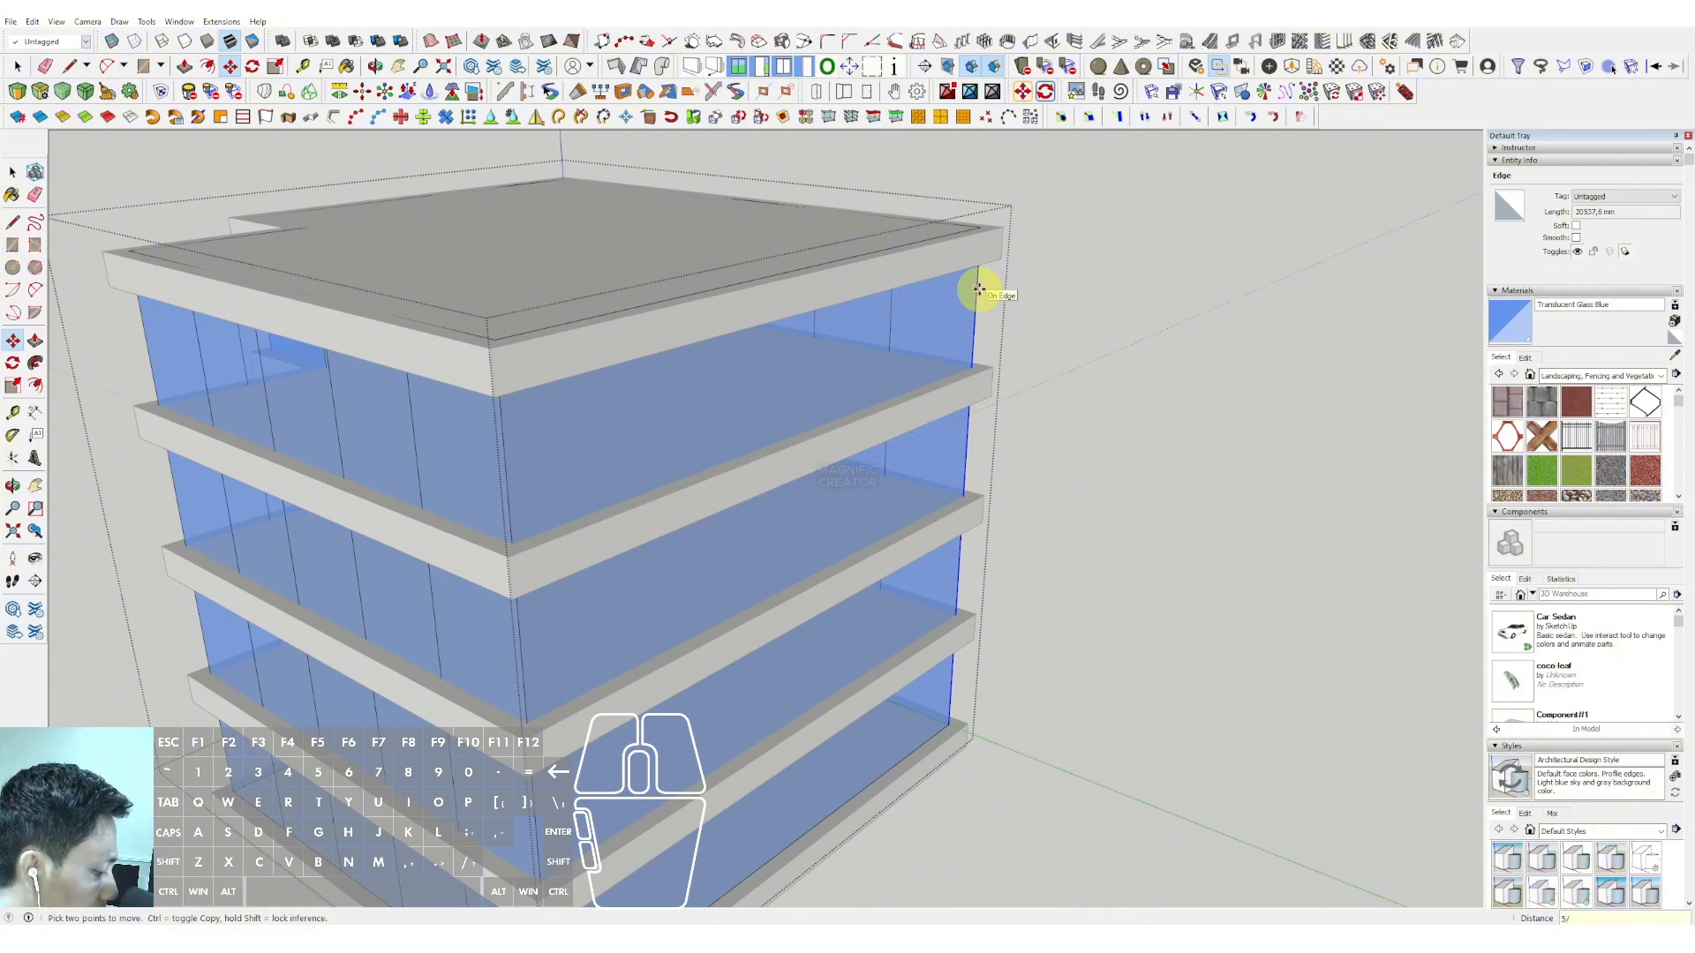
{"action": "key", "text": "Return"}
{"action": "key", "text": "space"}
Step: Close the glass group and draw a rectangle covering the long front wall from the top slab's corner to the lowest slab's opposite corner
{"action": "scroll", "coordinate": [609, 395], "scroll_direction": "down", "scroll_amount": 4}
{"action": "middle_click_drag", "start_coordinate": [507, 398], "coordinate": [1154, 295]}
{"action": "scroll", "coordinate": [692, 605], "scroll_direction": "up", "scroll_amount": 2}
{"action": "scroll", "coordinate": [775, 547], "scroll_direction": "up", "scroll_amount": 2}
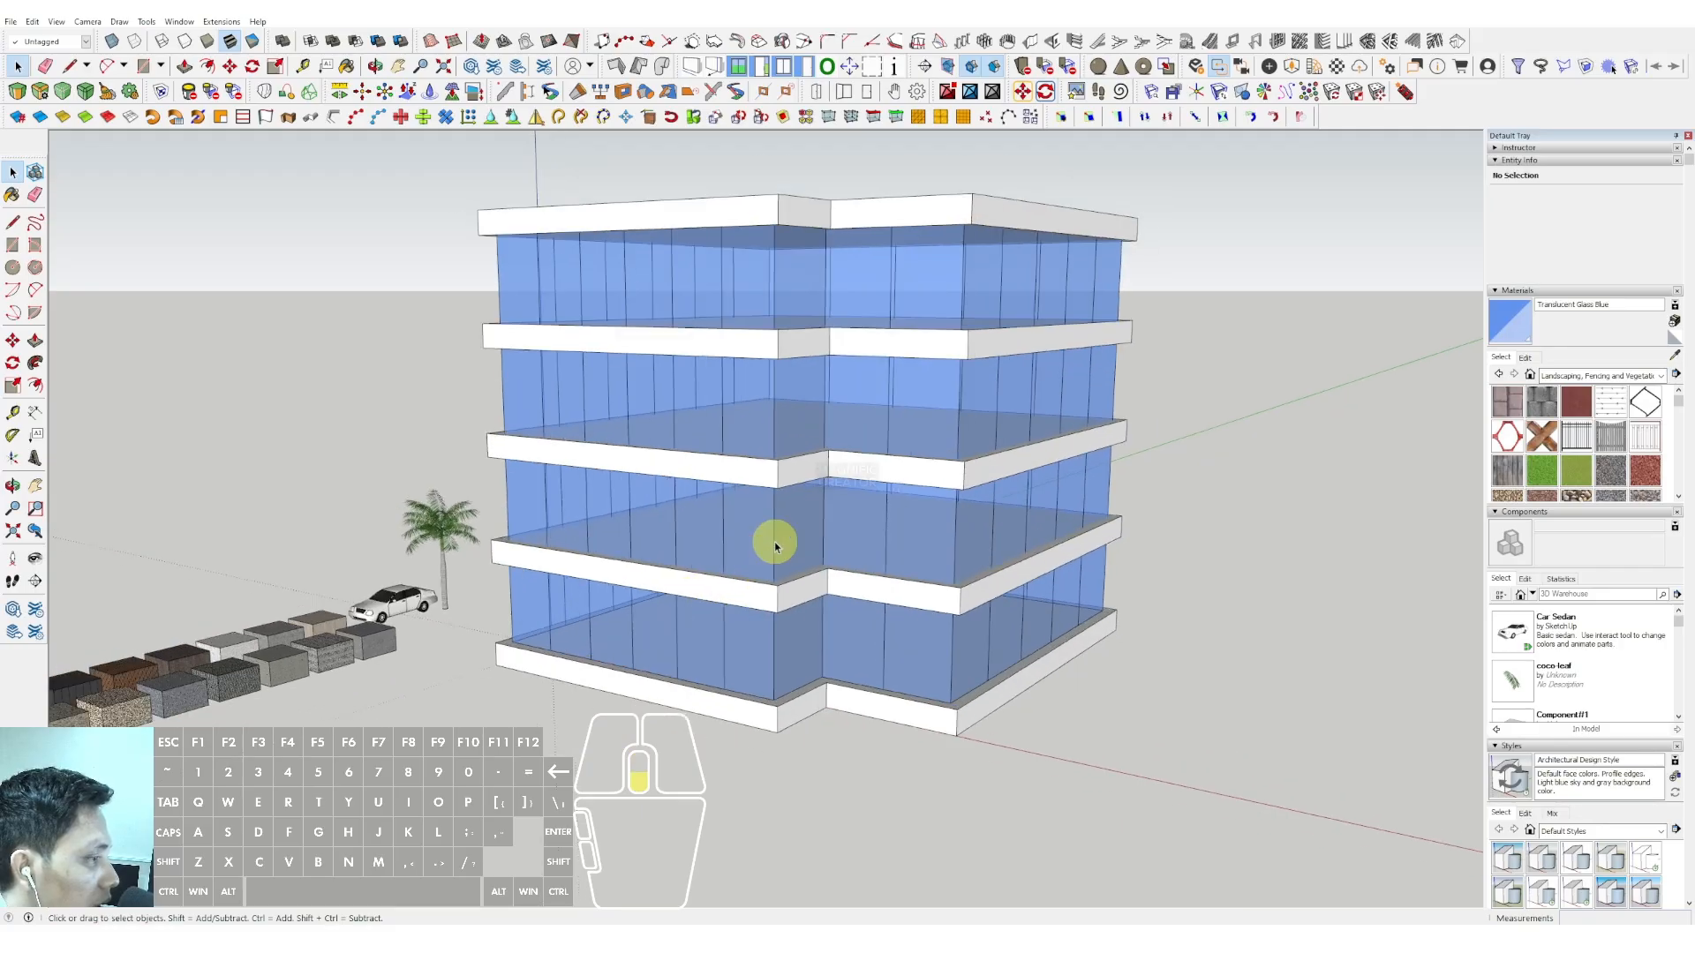
{"action": "mouse_move", "coordinate": [775, 546]}
{"action": "middle_mouse_down"}
{"action": "mouse_move", "coordinate": [862, 443]}
{"action": "mouse_move", "coordinate": [760, 533]}
{"action": "middle_mouse_up"}
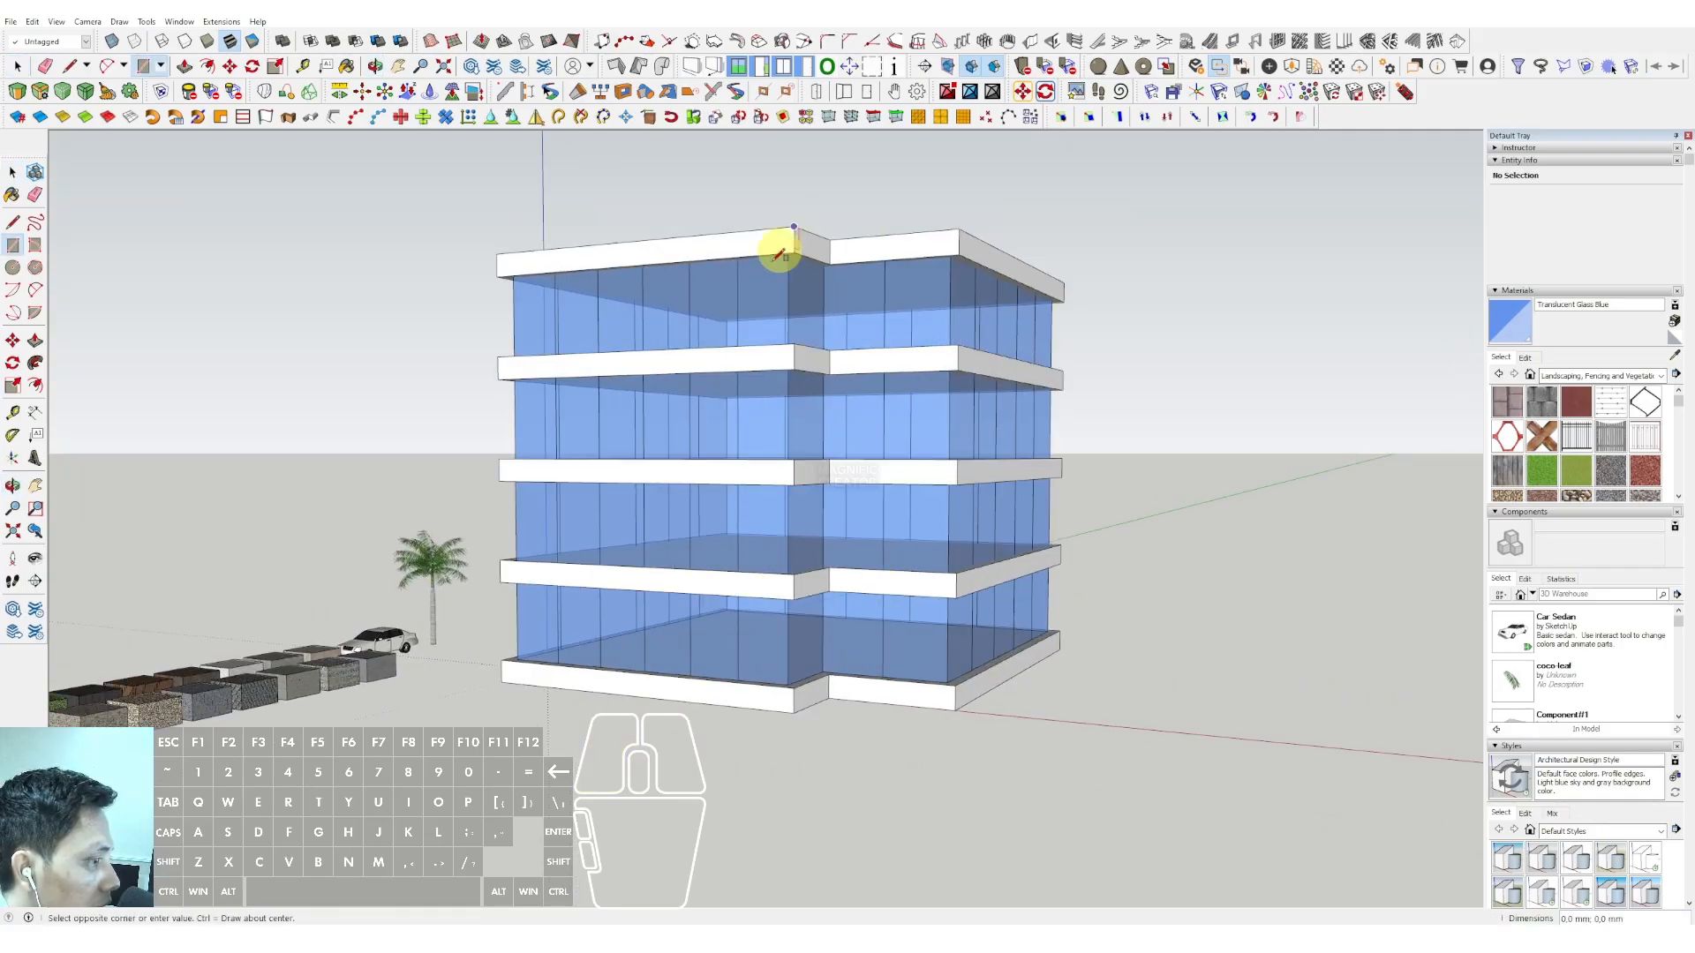
{"action": "scroll", "coordinate": [527, 670], "scroll_direction": "up", "scroll_amount": 2}
{"action": "left_click", "coordinate": [494, 684]}
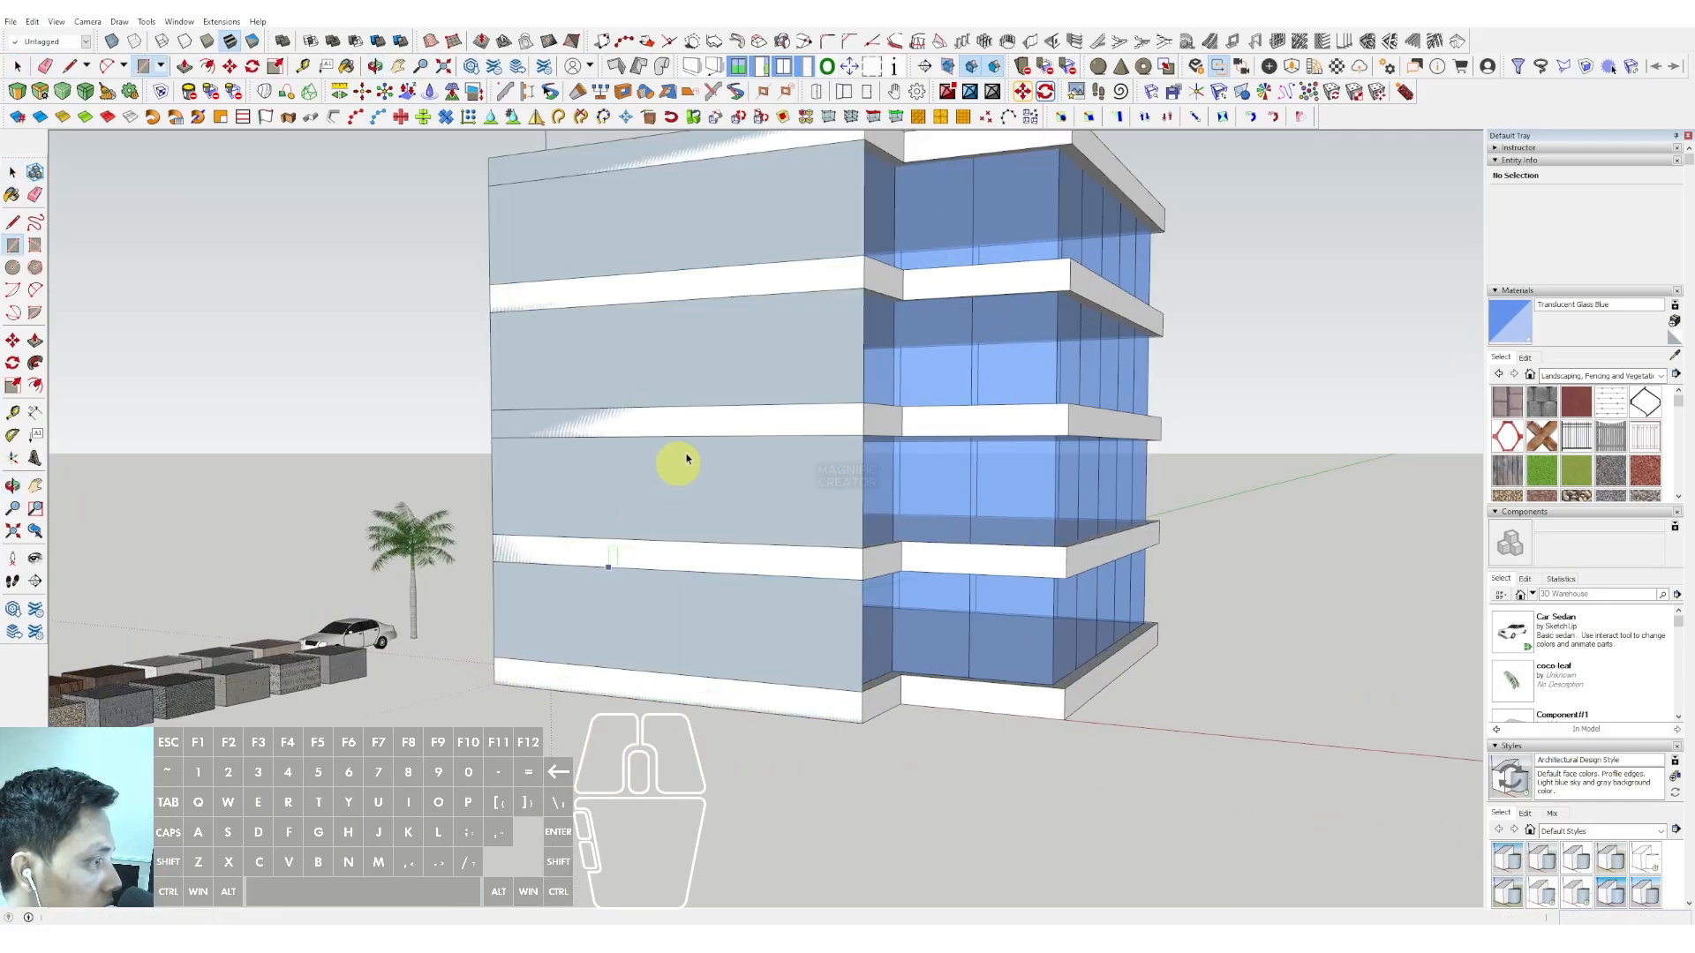
{"action": "key", "text": "space"}
Step: Select the new front face with its edges and switch the model to the Urban Planning Style
{"action": "scroll", "coordinate": [732, 375], "scroll_direction": "down", "scroll_amount": 2}
{"action": "middle_click_drag", "start_coordinate": [643, 458], "coordinate": [578, 504], "text": "shift"}
{"action": "double_click", "coordinate": [620, 431]}
{"action": "scroll", "coordinate": [673, 426], "scroll_direction": "up", "scroll_amount": 1}
{"action": "middle_click_drag", "start_coordinate": [673, 426], "coordinate": [603, 253]}
{"action": "scroll", "coordinate": [1633, 680], "scroll_direction": "down", "scroll_amount": 5}
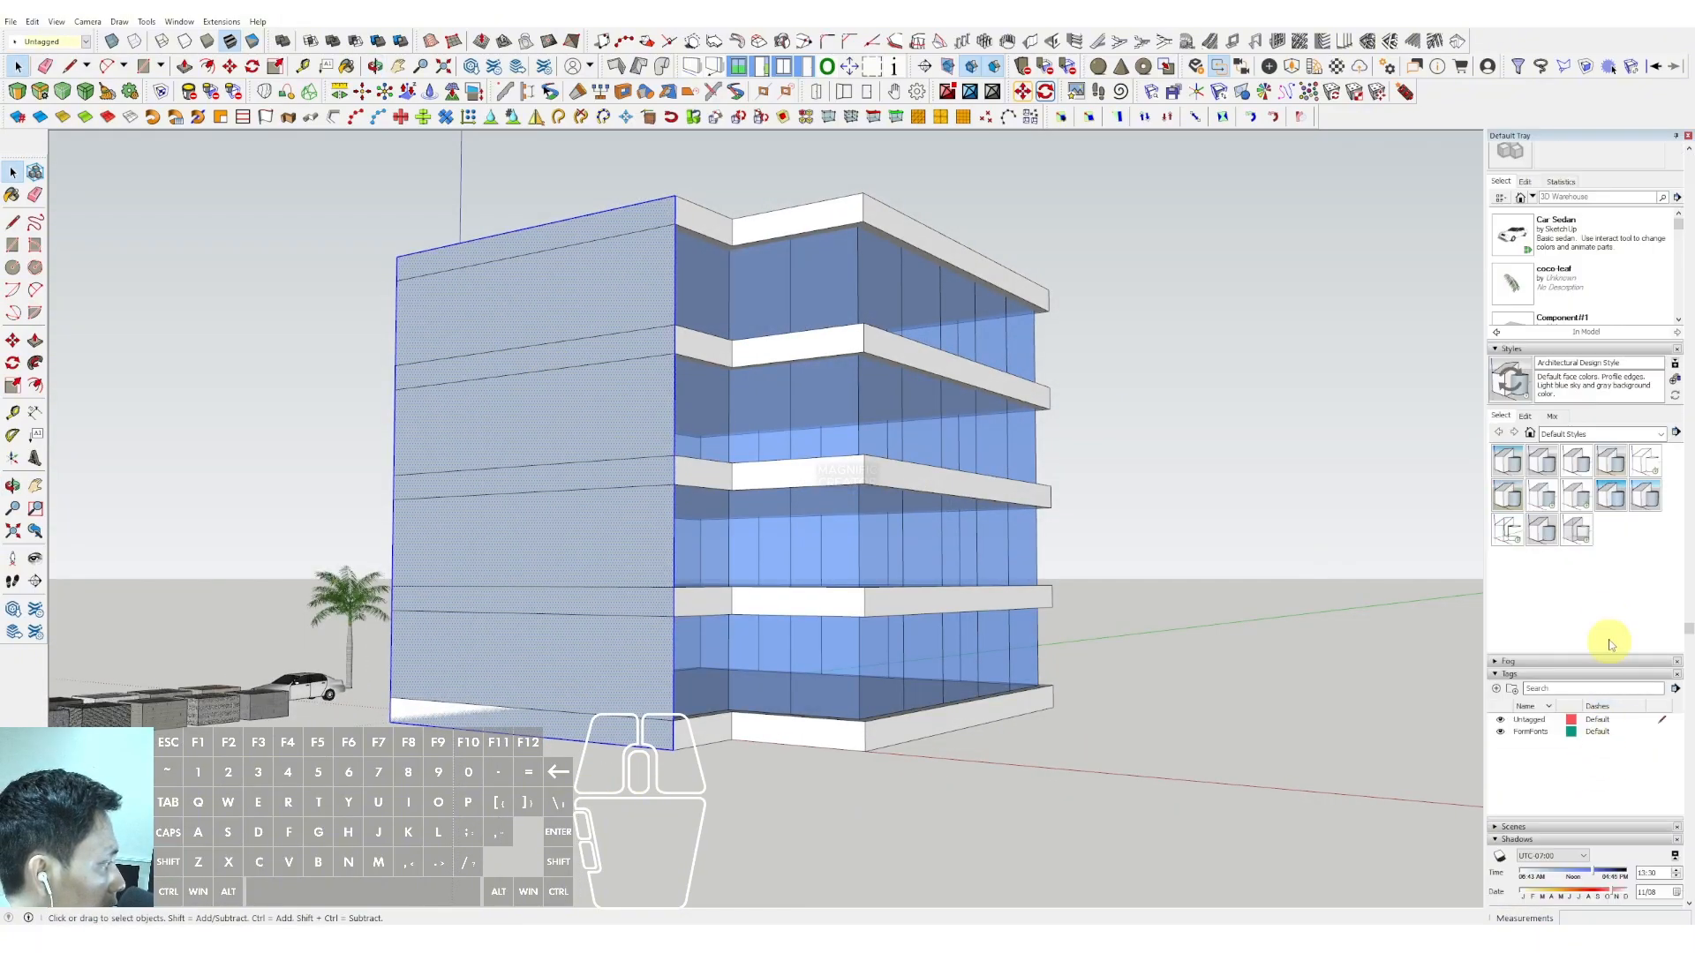
{"action": "left_click", "coordinate": [1612, 501]}
{"action": "left_click", "coordinate": [1641, 498]}
{"action": "middle_click_drag", "start_coordinate": [908, 468], "coordinate": [626, 363]}
{"action": "scroll", "coordinate": [719, 348], "scroll_direction": "up", "scroll_amount": 2}
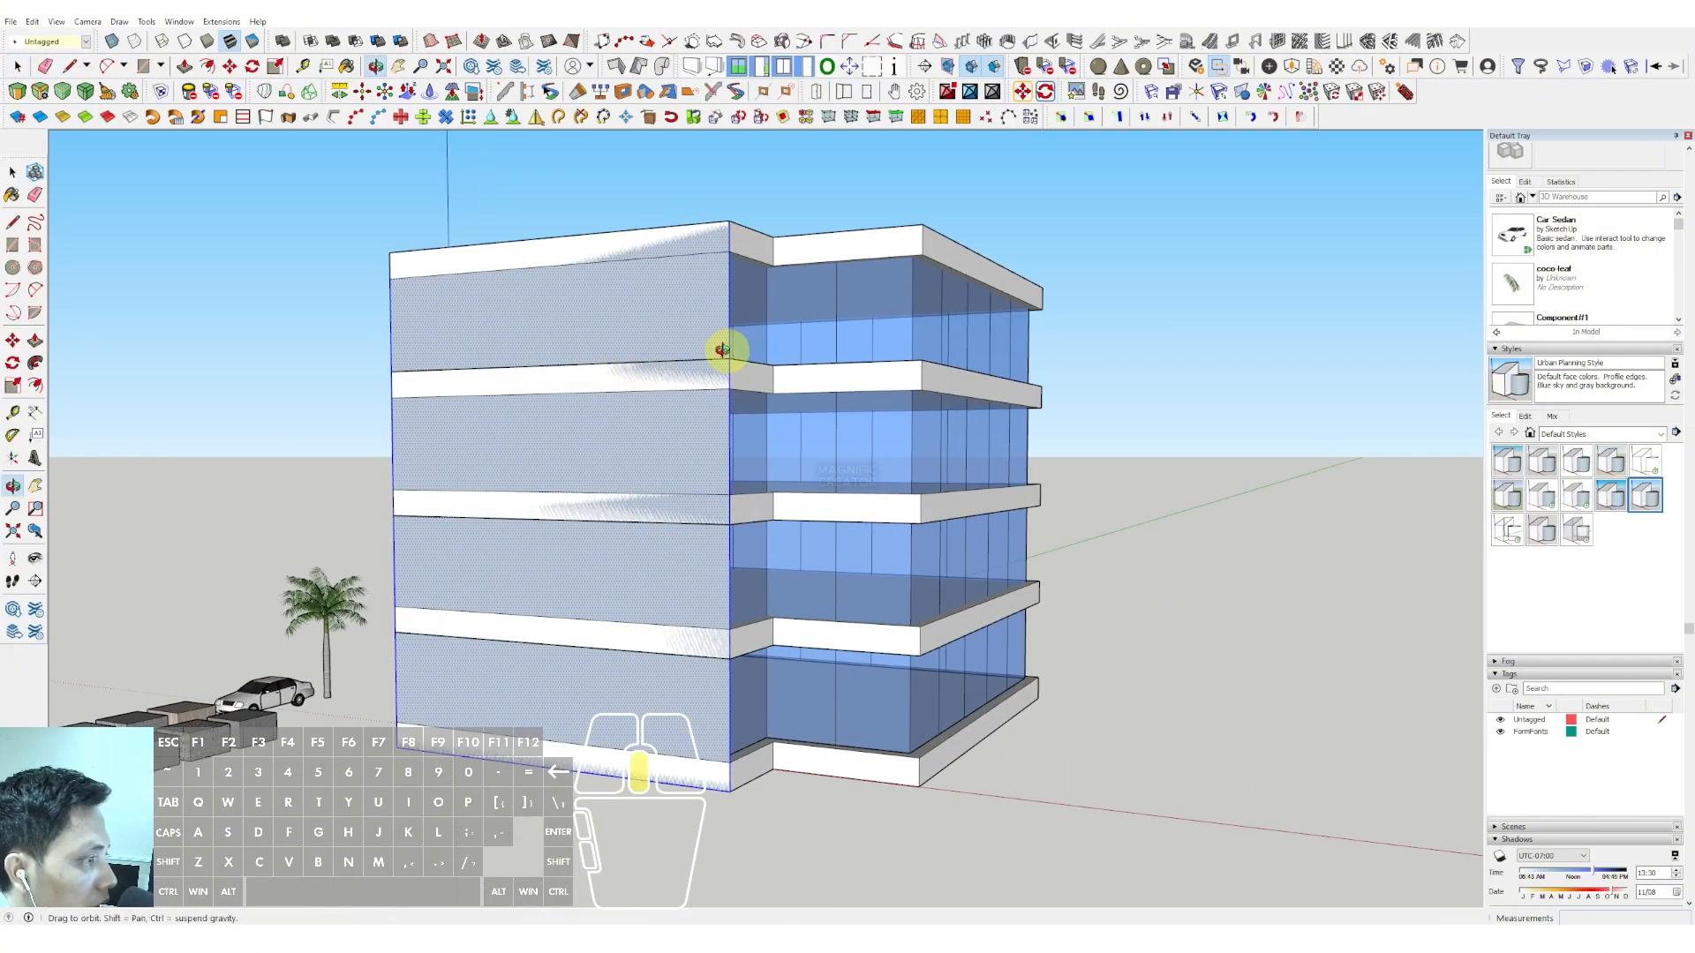
{"action": "scroll", "coordinate": [692, 409], "scroll_direction": "up", "scroll_amount": 2}
{"action": "middle_click_drag", "start_coordinate": [720, 403], "coordinate": [676, 351]}
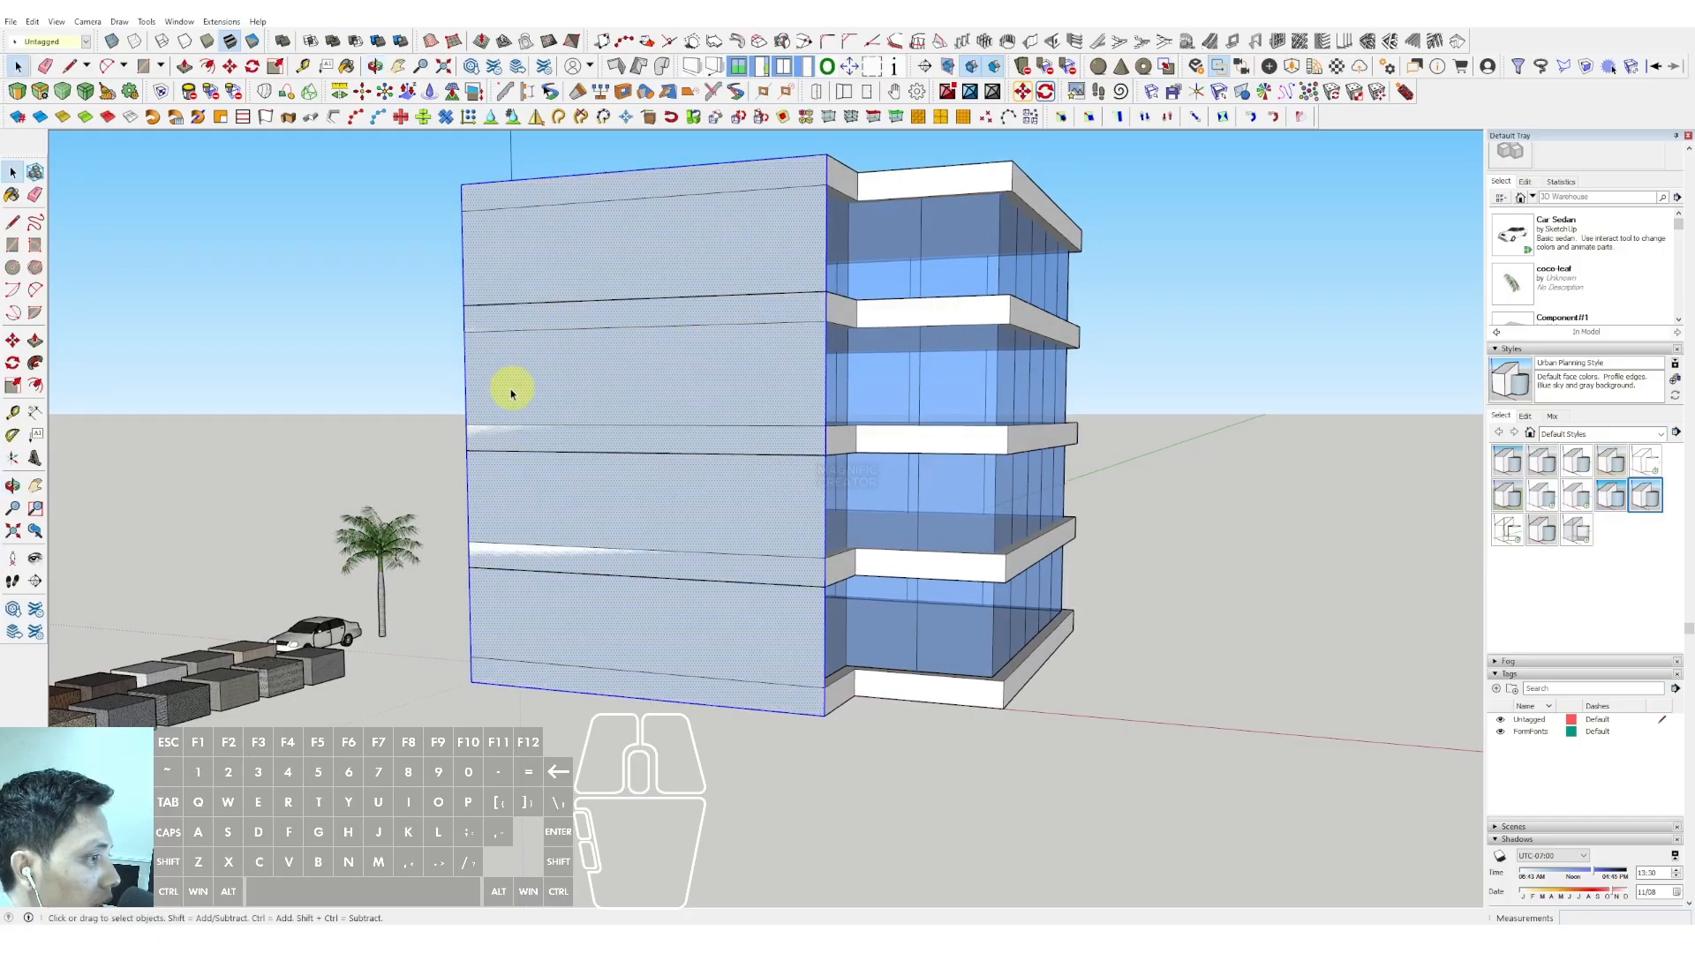
Step: Draw a tall rectangle on the left half of the front face, spanning from the top storey down into the third
{"action": "key", "text": "a"}
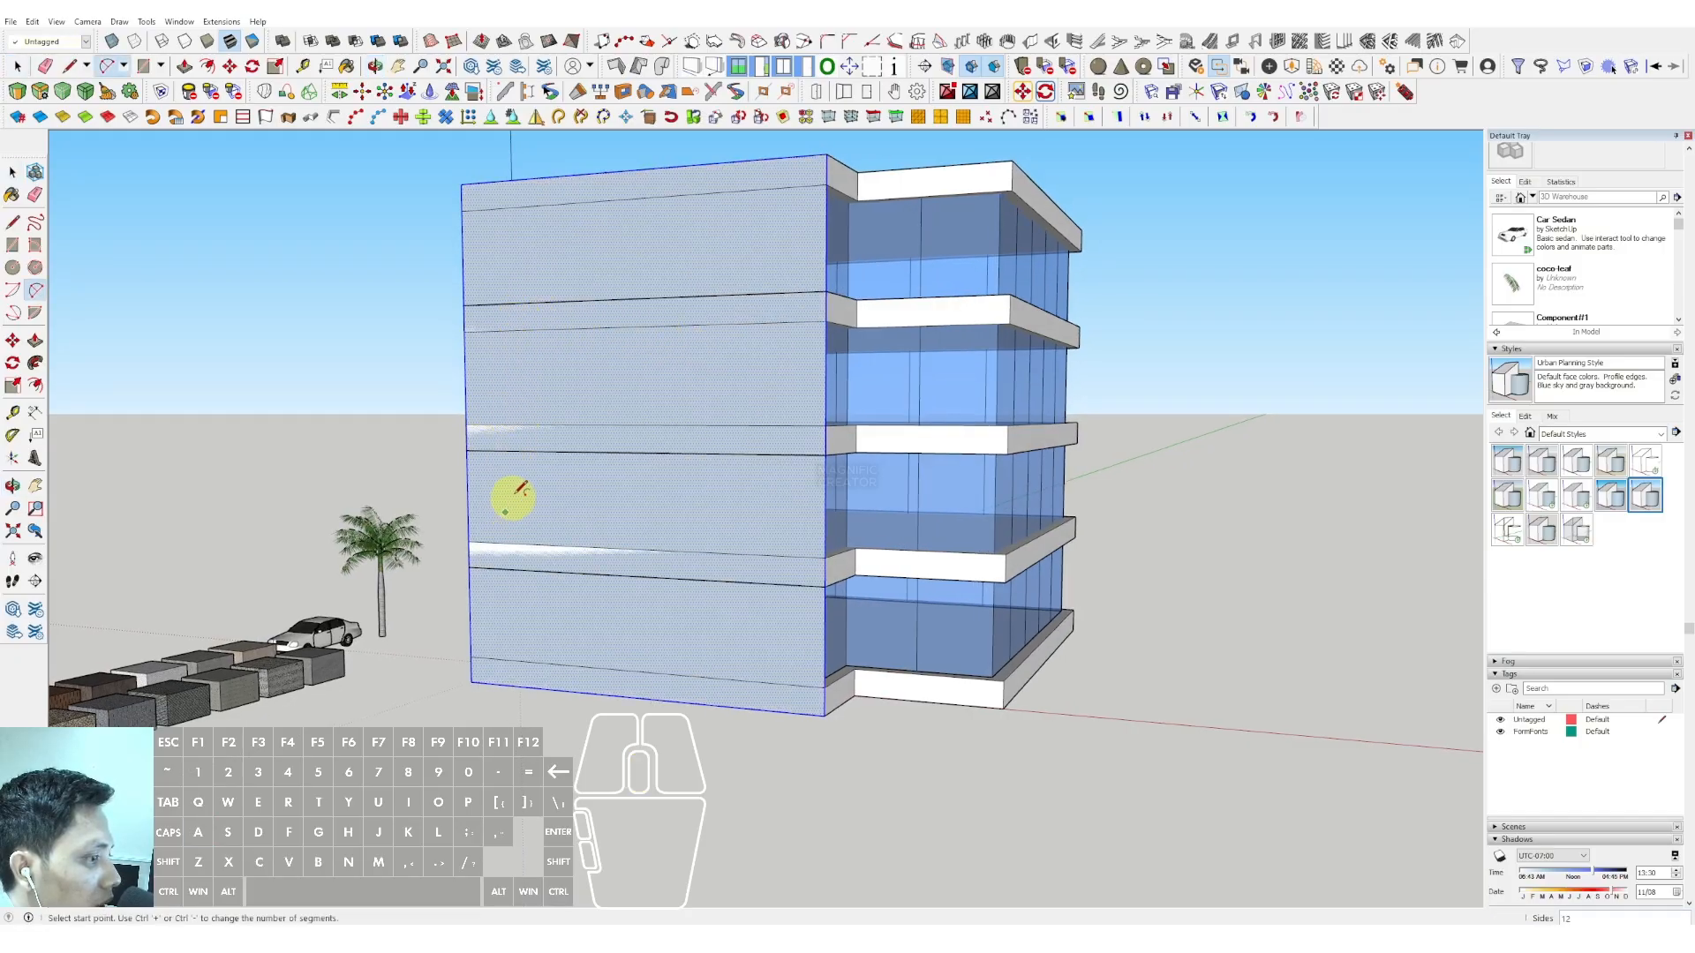
{"action": "key", "text": "space"}
{"action": "left_click", "coordinate": [505, 240]}
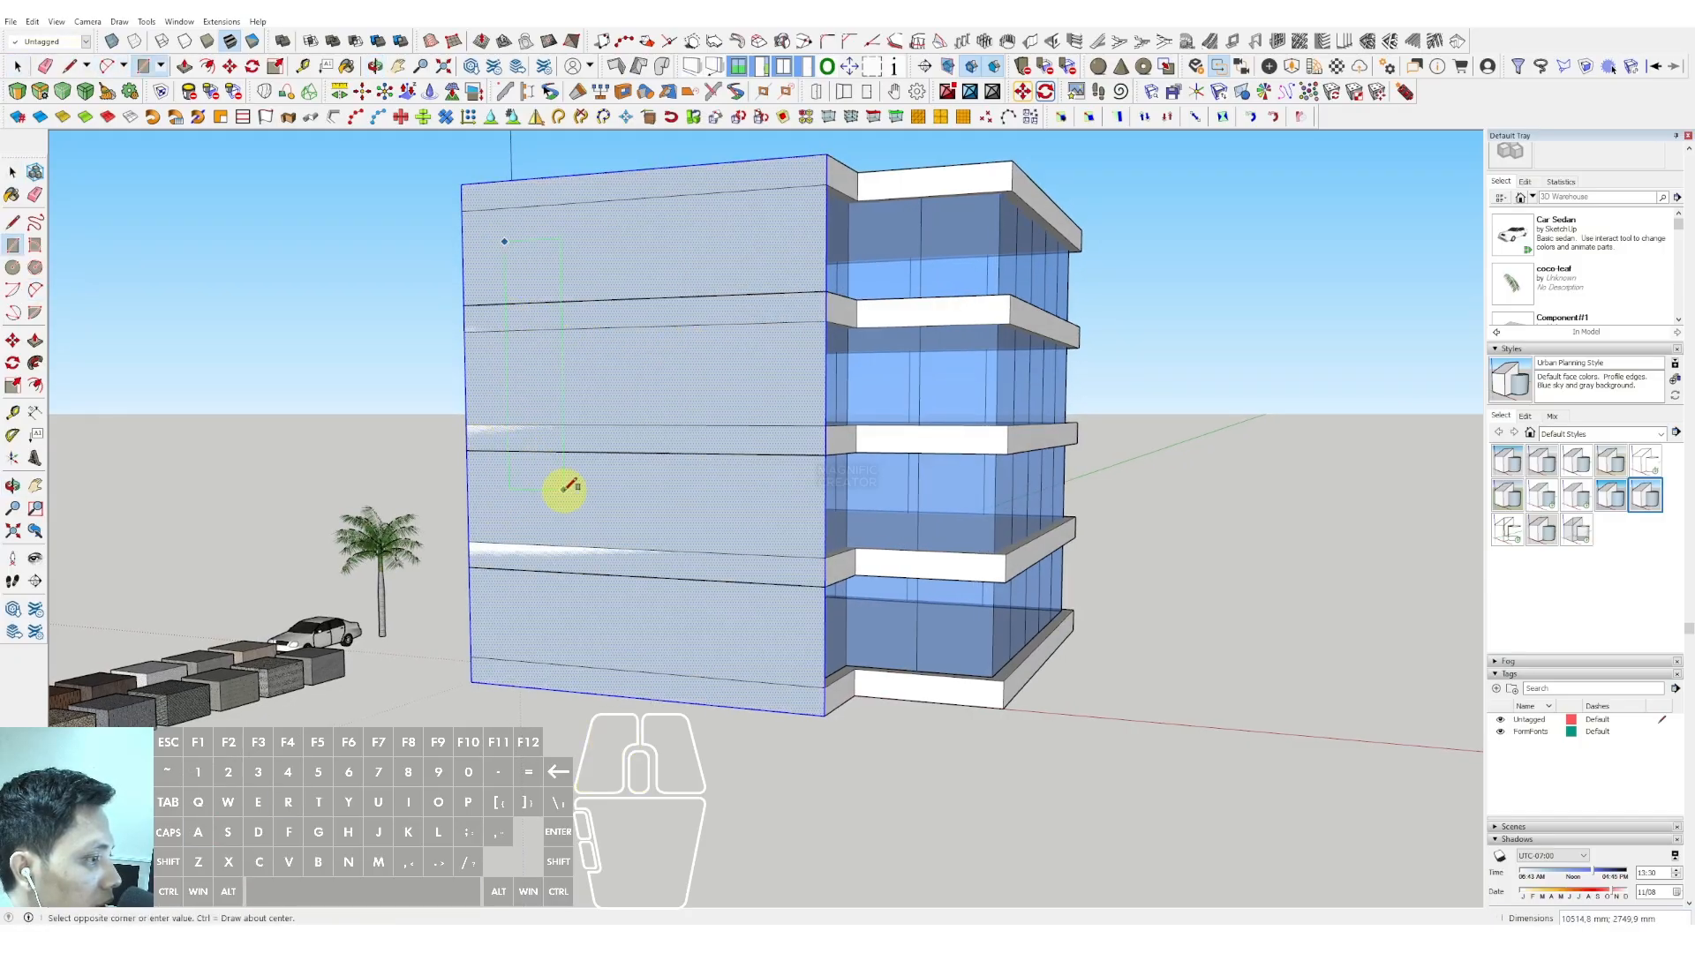
{"action": "left_click", "coordinate": [627, 510]}
{"action": "key", "text": "space"}
Step: Copy the tall rectangle about 7400 mm to the right on the front face
{"action": "middle_click_drag", "start_coordinate": [605, 499], "coordinate": [565, 516]}
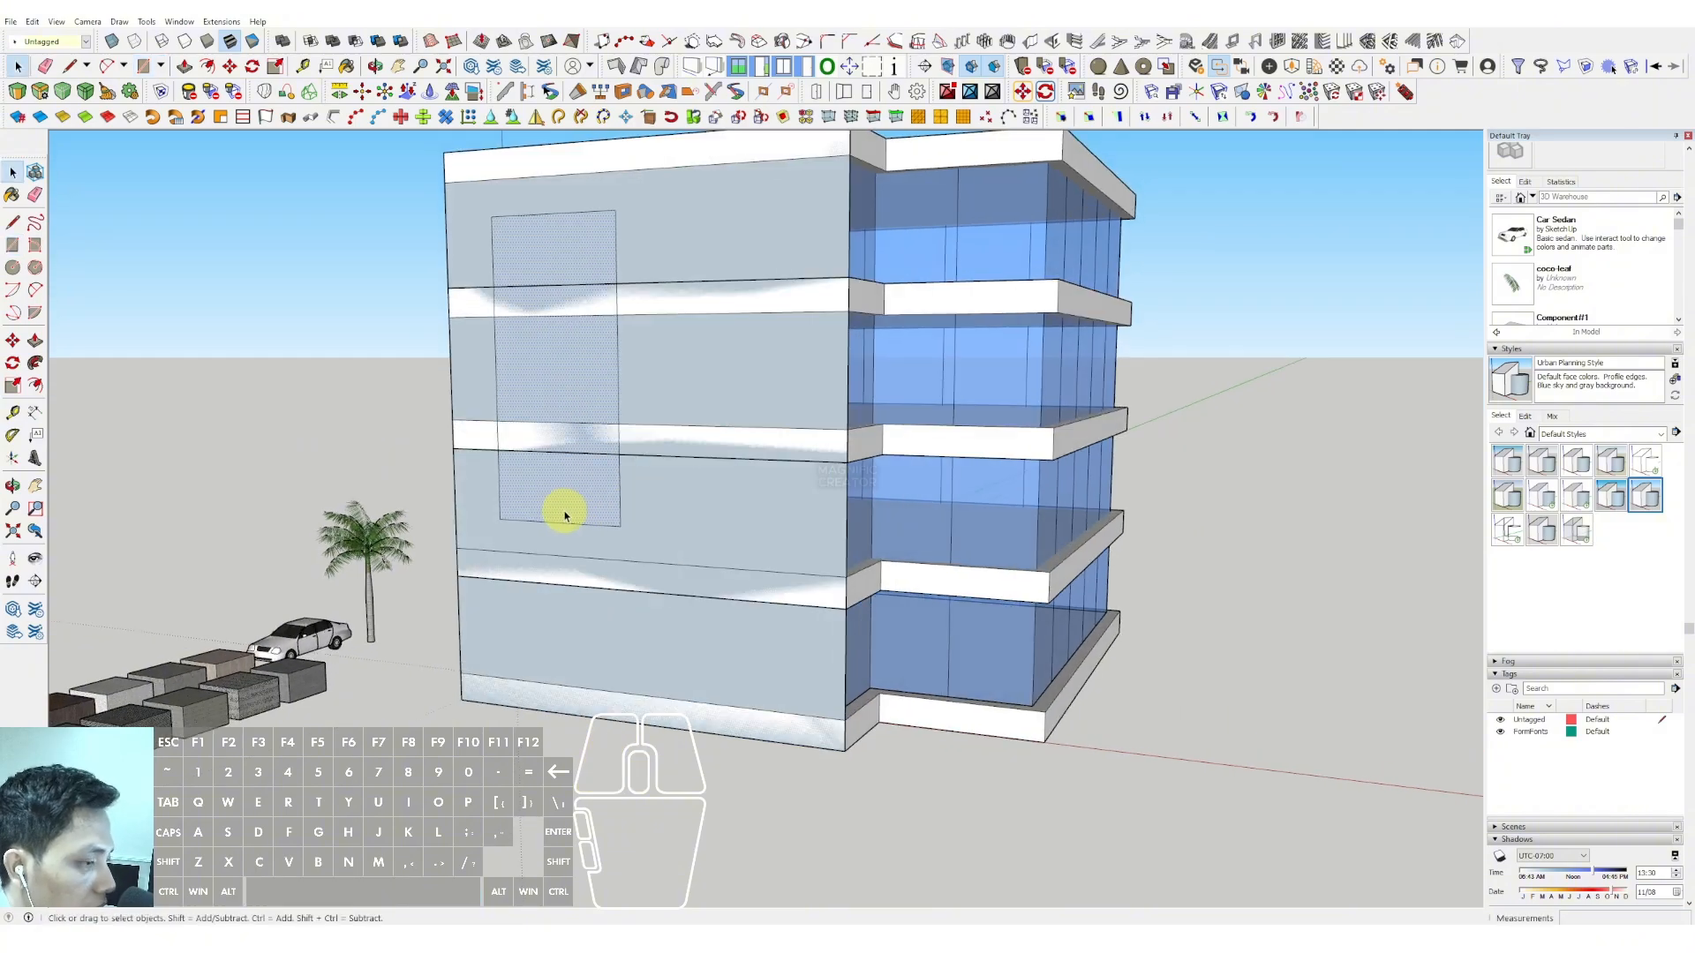
{"action": "left_click", "coordinate": [501, 522]}
{"action": "key", "text": "ctrl"}
{"action": "left_click", "coordinate": [660, 534]}
{"action": "key", "text": "space"}
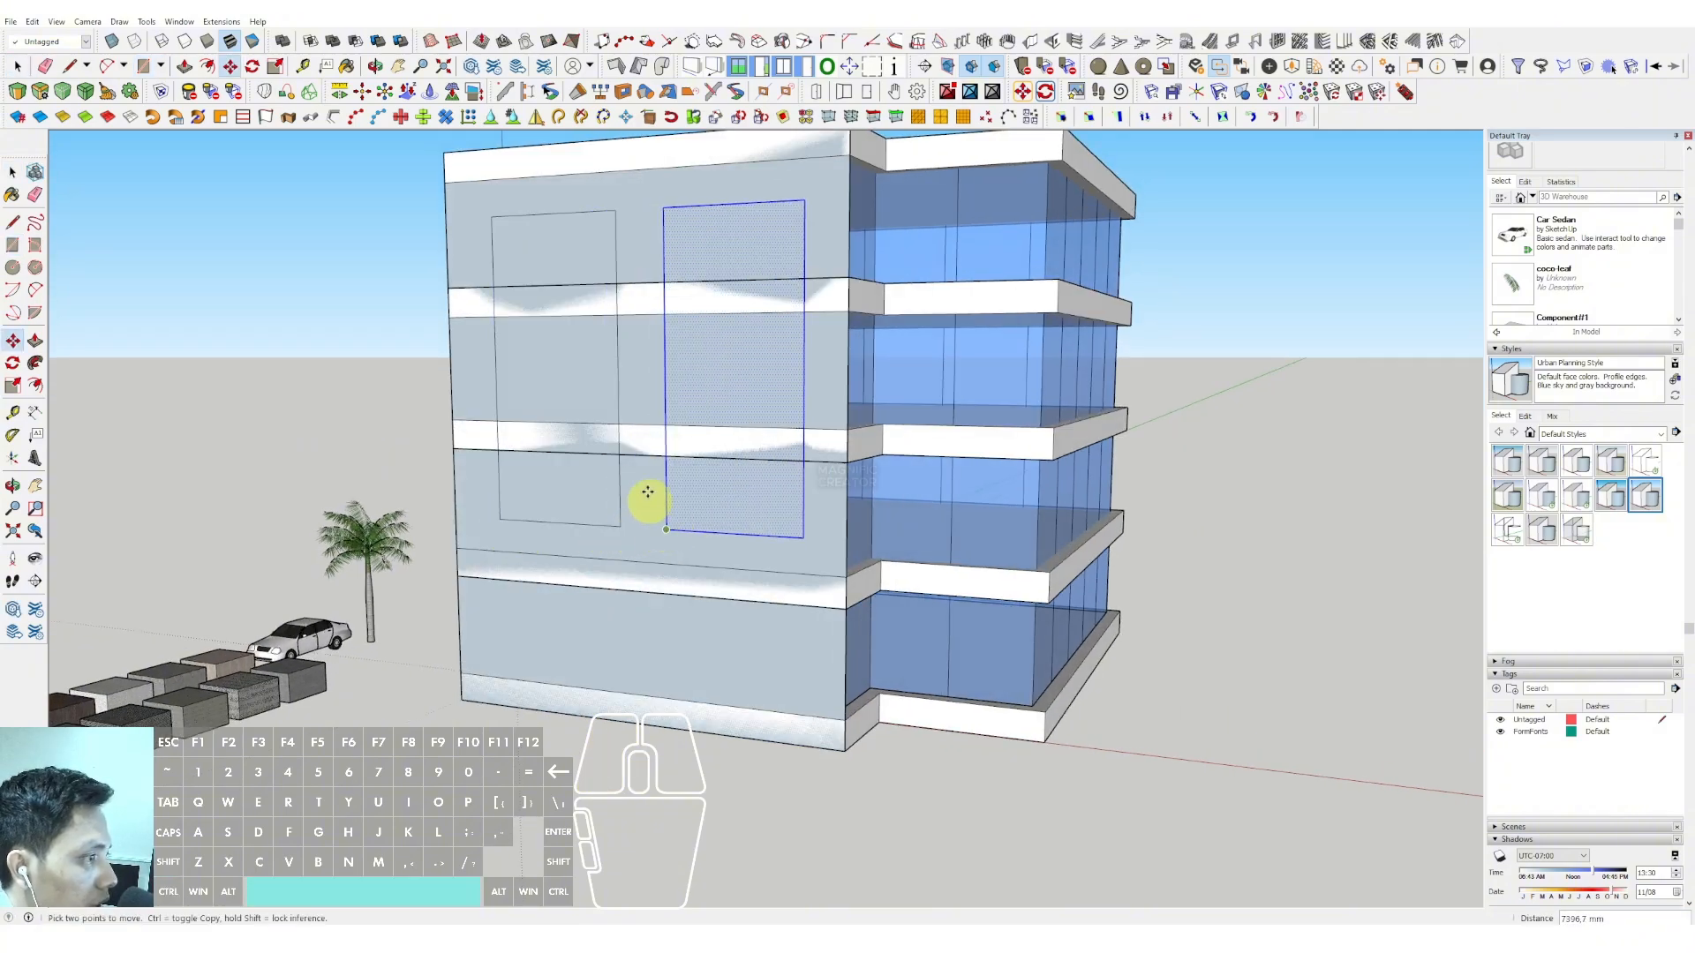
Step: Draw a 64-segment arc between the left rectangle's long sides, bulging about 2623 mm up to its upper edge
{"action": "scroll", "coordinate": [604, 311], "scroll_direction": "up", "scroll_amount": 2}
{"action": "key", "text": "a"}
{"action": "left_click", "coordinate": [481, 266]}
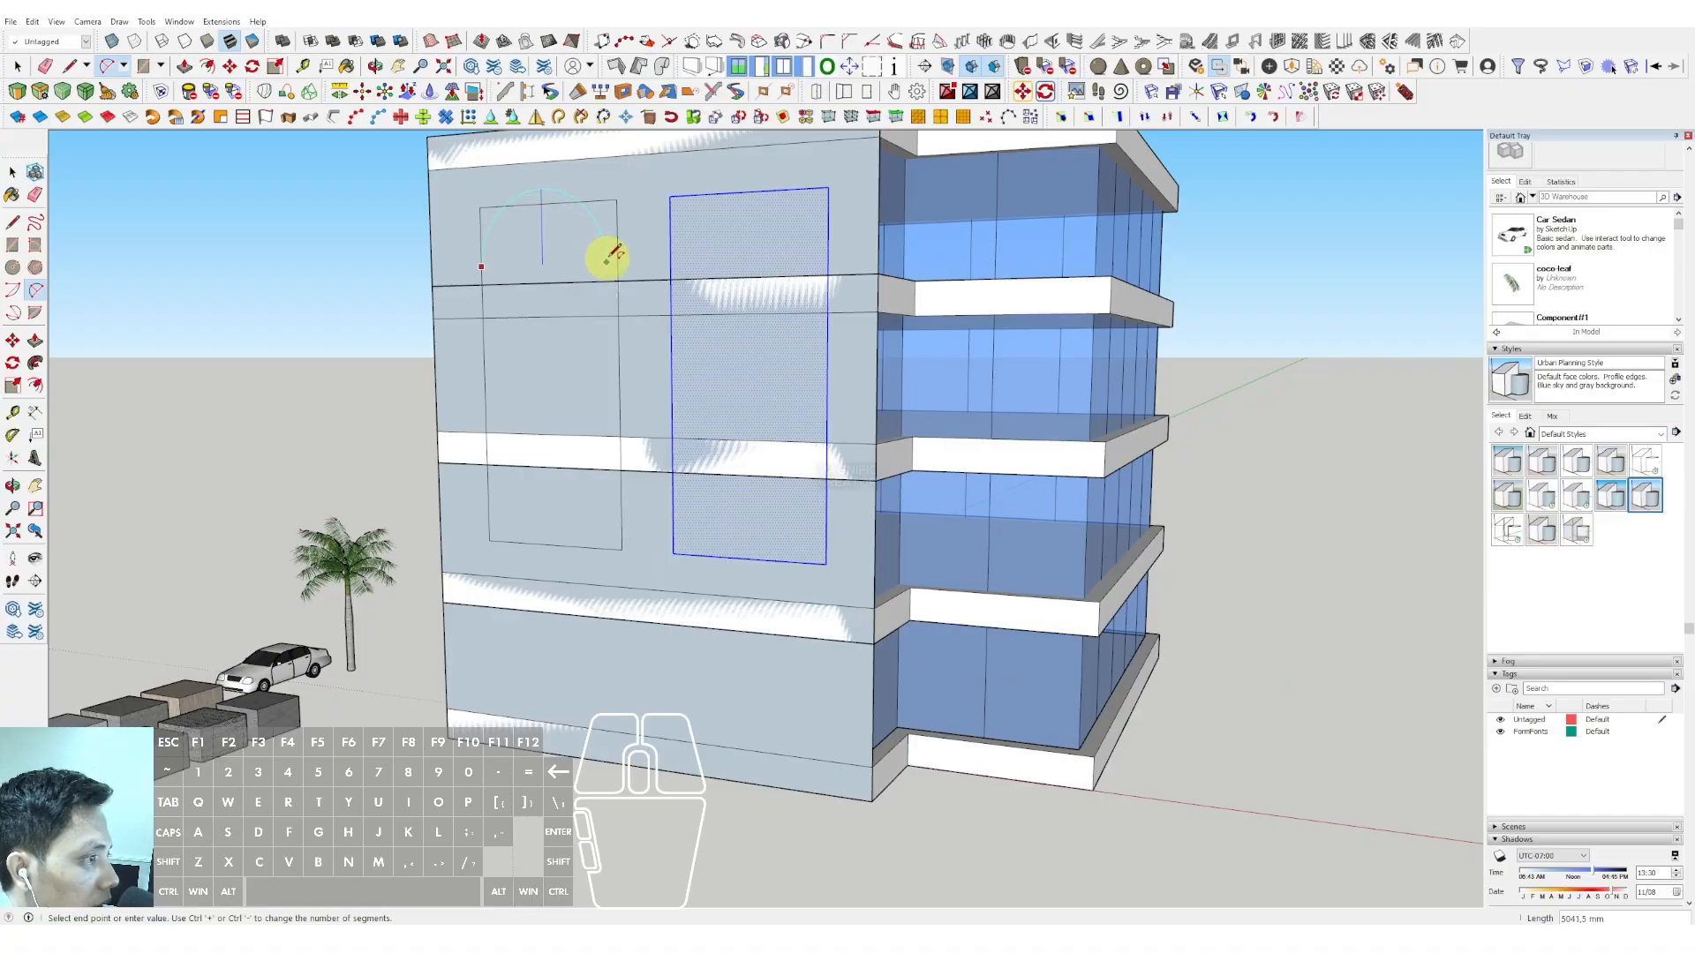
{"action": "key", "text": "Escape"}
{"action": "left_click", "coordinate": [482, 284]}
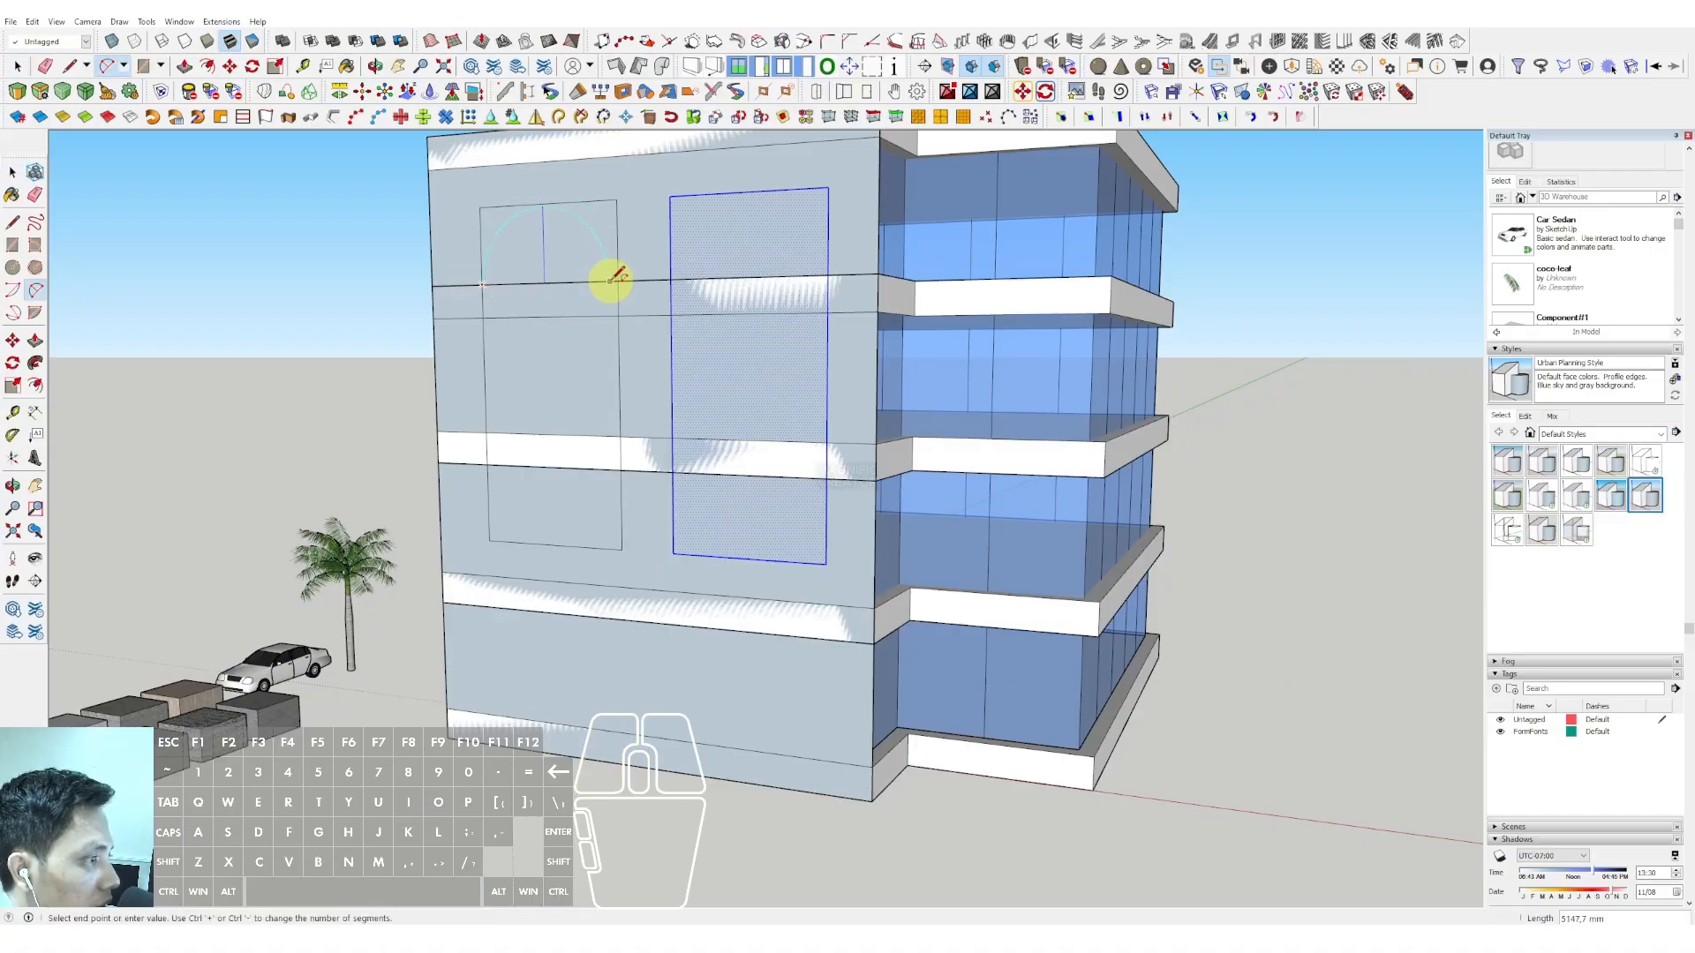
{"action": "left_click", "coordinate": [619, 282]}
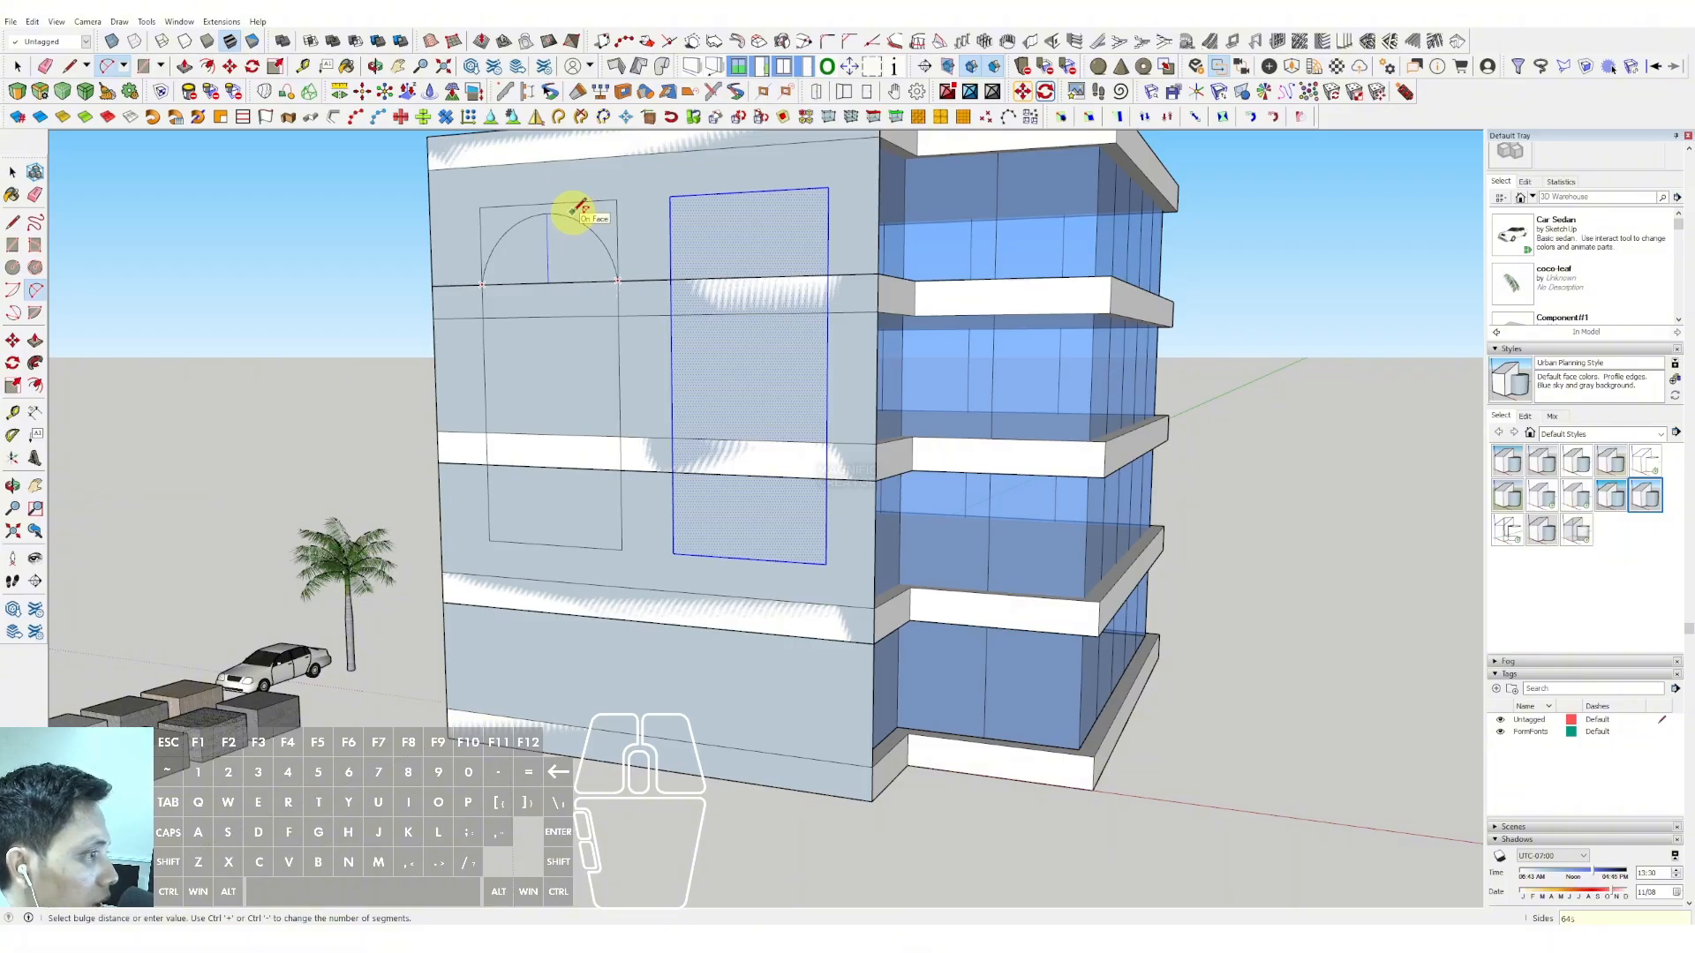
{"action": "scroll", "coordinate": [573, 211], "scroll_direction": "up", "scroll_amount": 6}
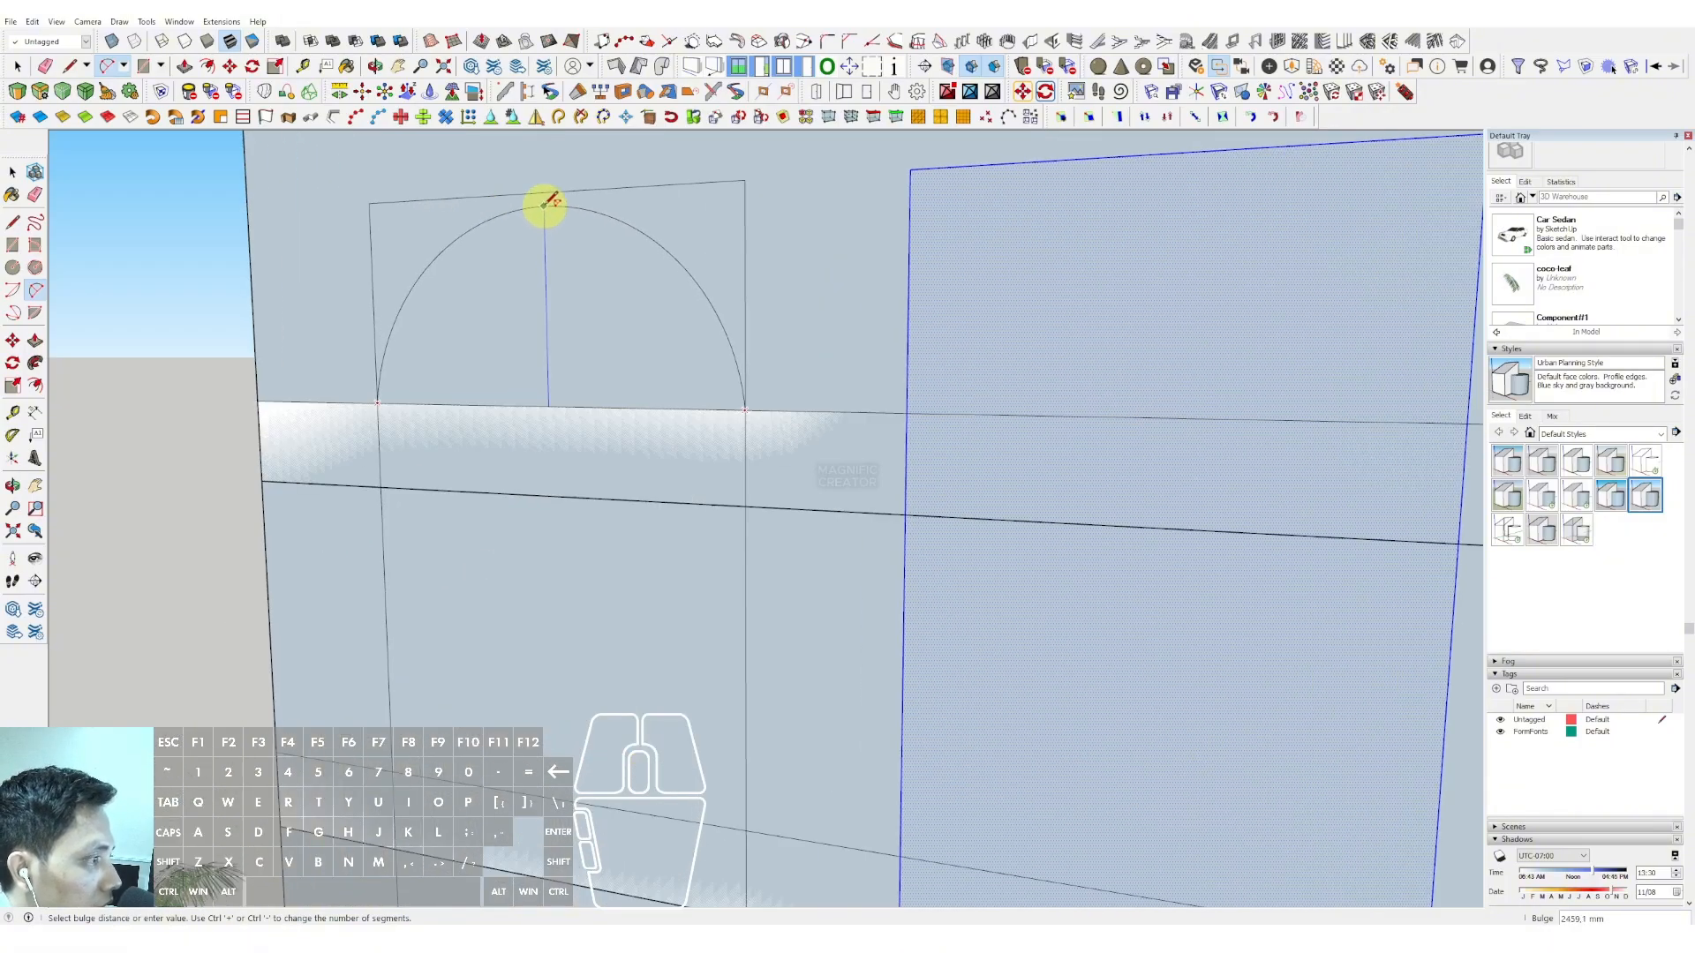
{"action": "left_click", "coordinate": [544, 191]}
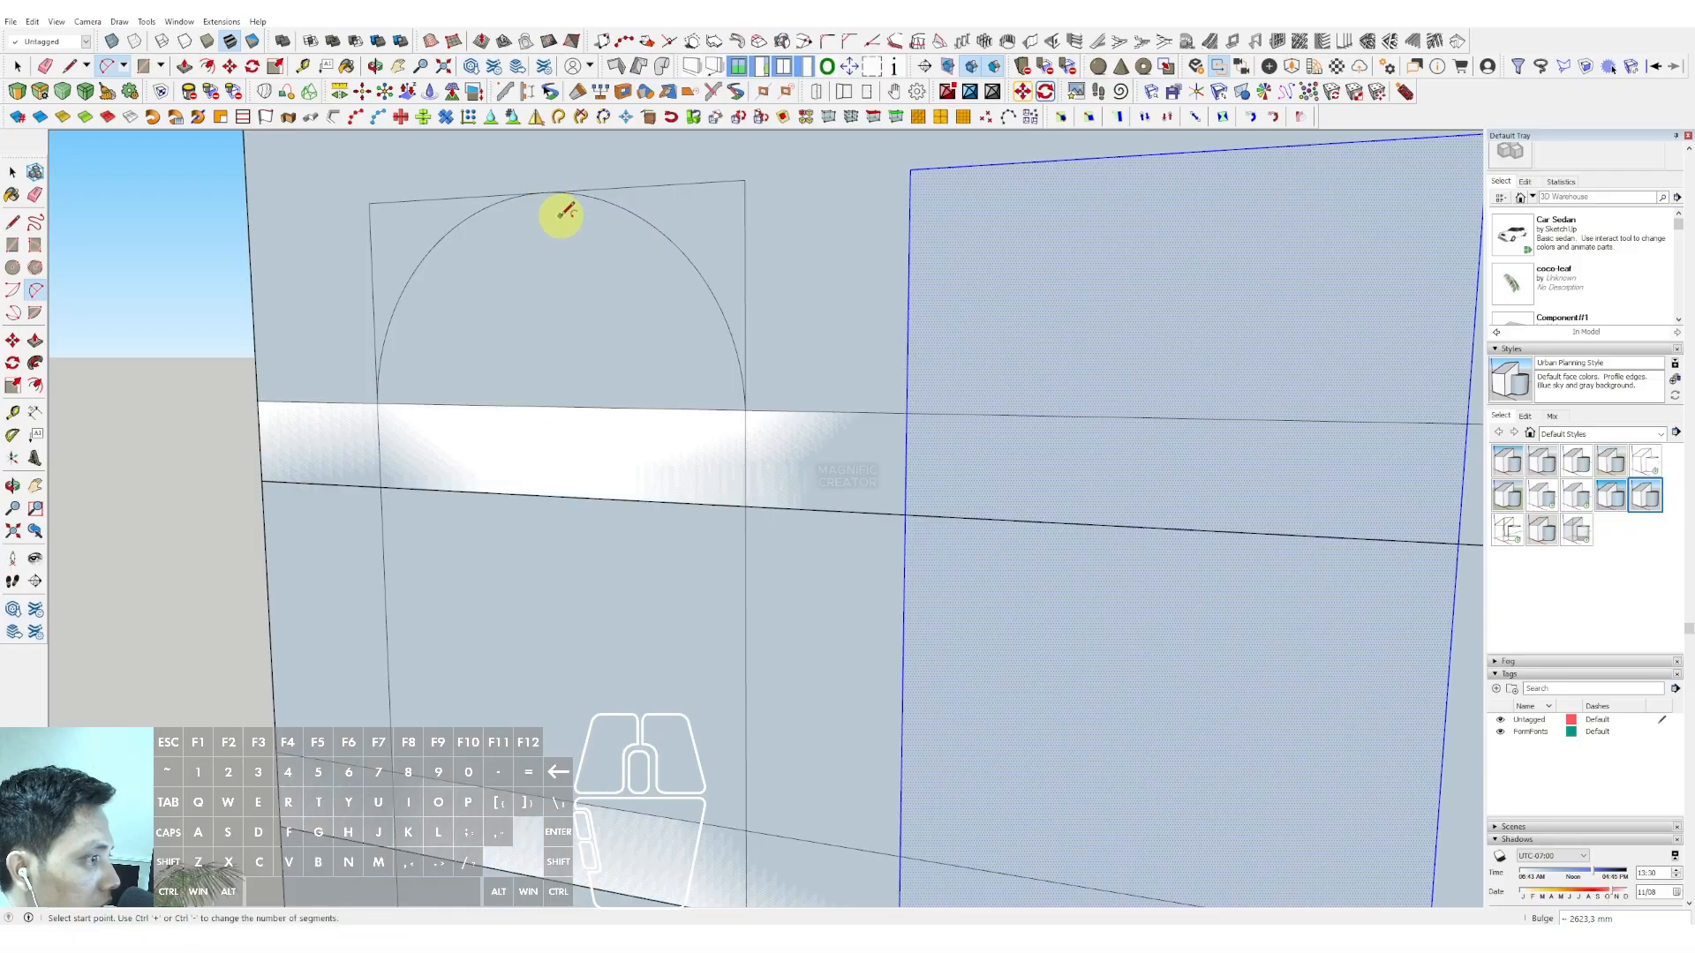
Step: Draw an arc between the right rectangle's long sides, bulging down to its lower edge
{"action": "scroll", "coordinate": [598, 294], "scroll_direction": "down", "scroll_amount": 5}
{"action": "middle_click_drag", "start_coordinate": [652, 310], "coordinate": [647, 287]}
{"action": "scroll", "coordinate": [706, 503], "scroll_direction": "up", "scroll_amount": 1}
{"action": "key", "text": "a"}
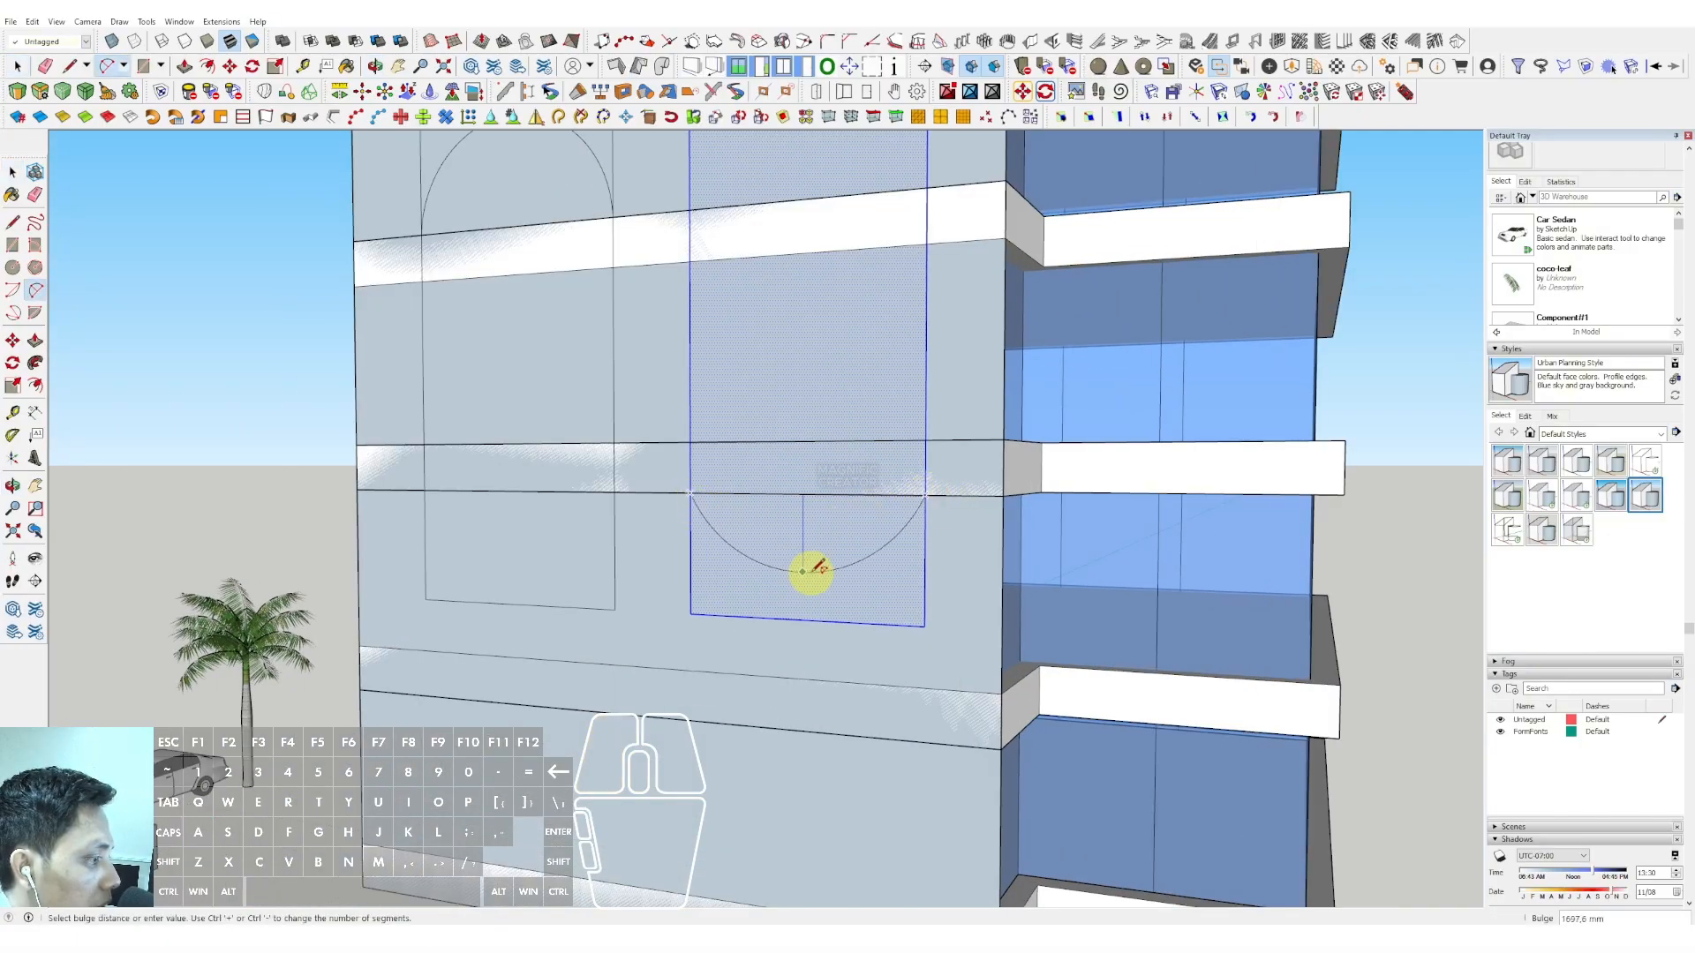
{"action": "left_click", "coordinate": [802, 620]}
{"action": "key", "text": "space"}
Step: Erase the leftover lower corner edges outside the arc of the right rectangle
{"action": "scroll", "coordinate": [801, 482], "scroll_direction": "down", "scroll_amount": 4}
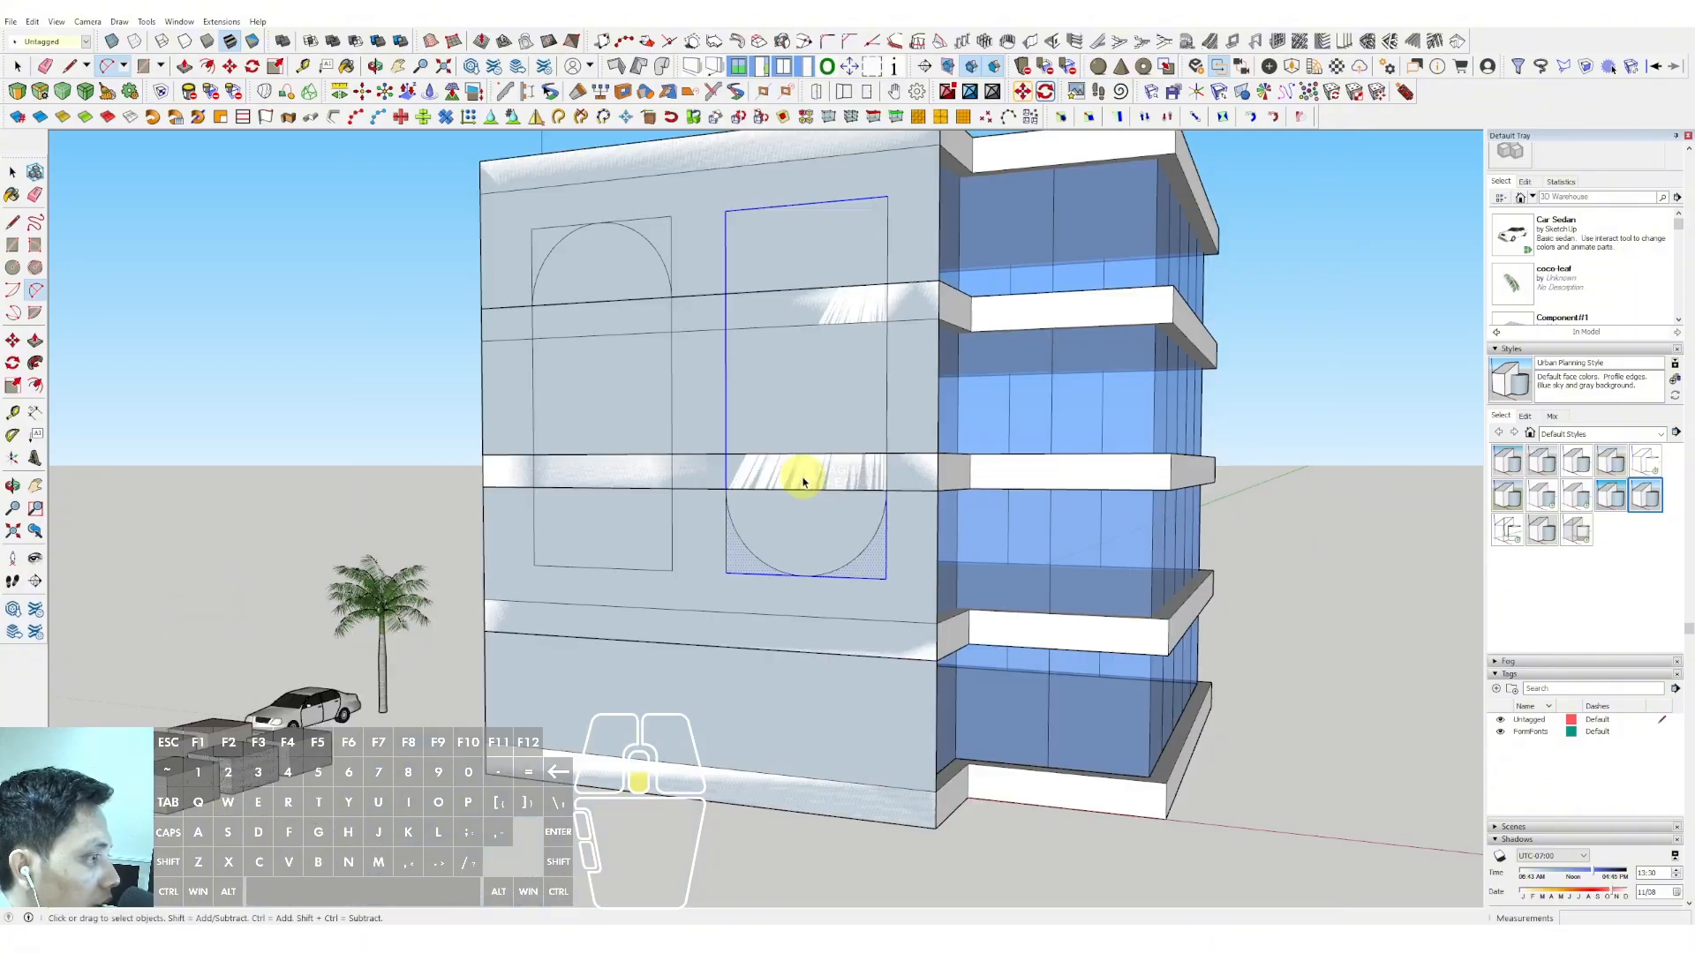
{"action": "middle_click_drag", "start_coordinate": [797, 486], "coordinate": [744, 469], "text": "shift"}
{"action": "scroll", "coordinate": [795, 517], "scroll_direction": "up", "scroll_amount": 3}
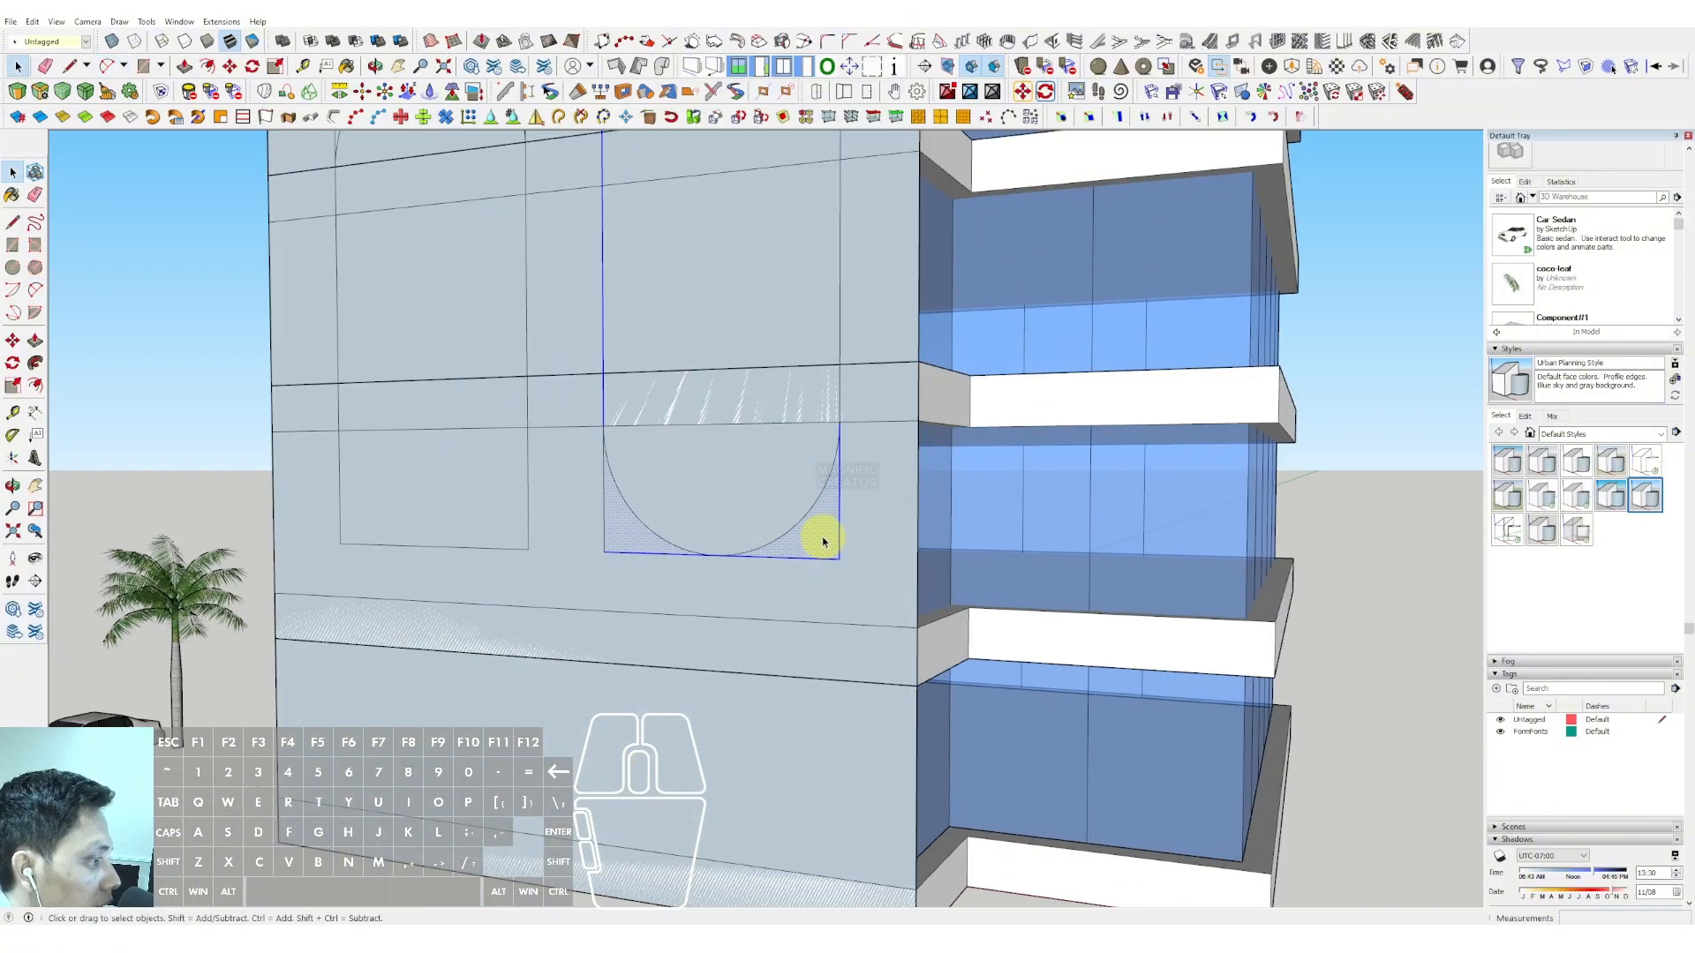
{"action": "left_click_drag", "start_coordinate": [843, 536], "coordinate": [824, 559]}
{"action": "scroll", "coordinate": [632, 533], "scroll_direction": "down", "scroll_amount": 2}
{"action": "left_click", "coordinate": [615, 533]}
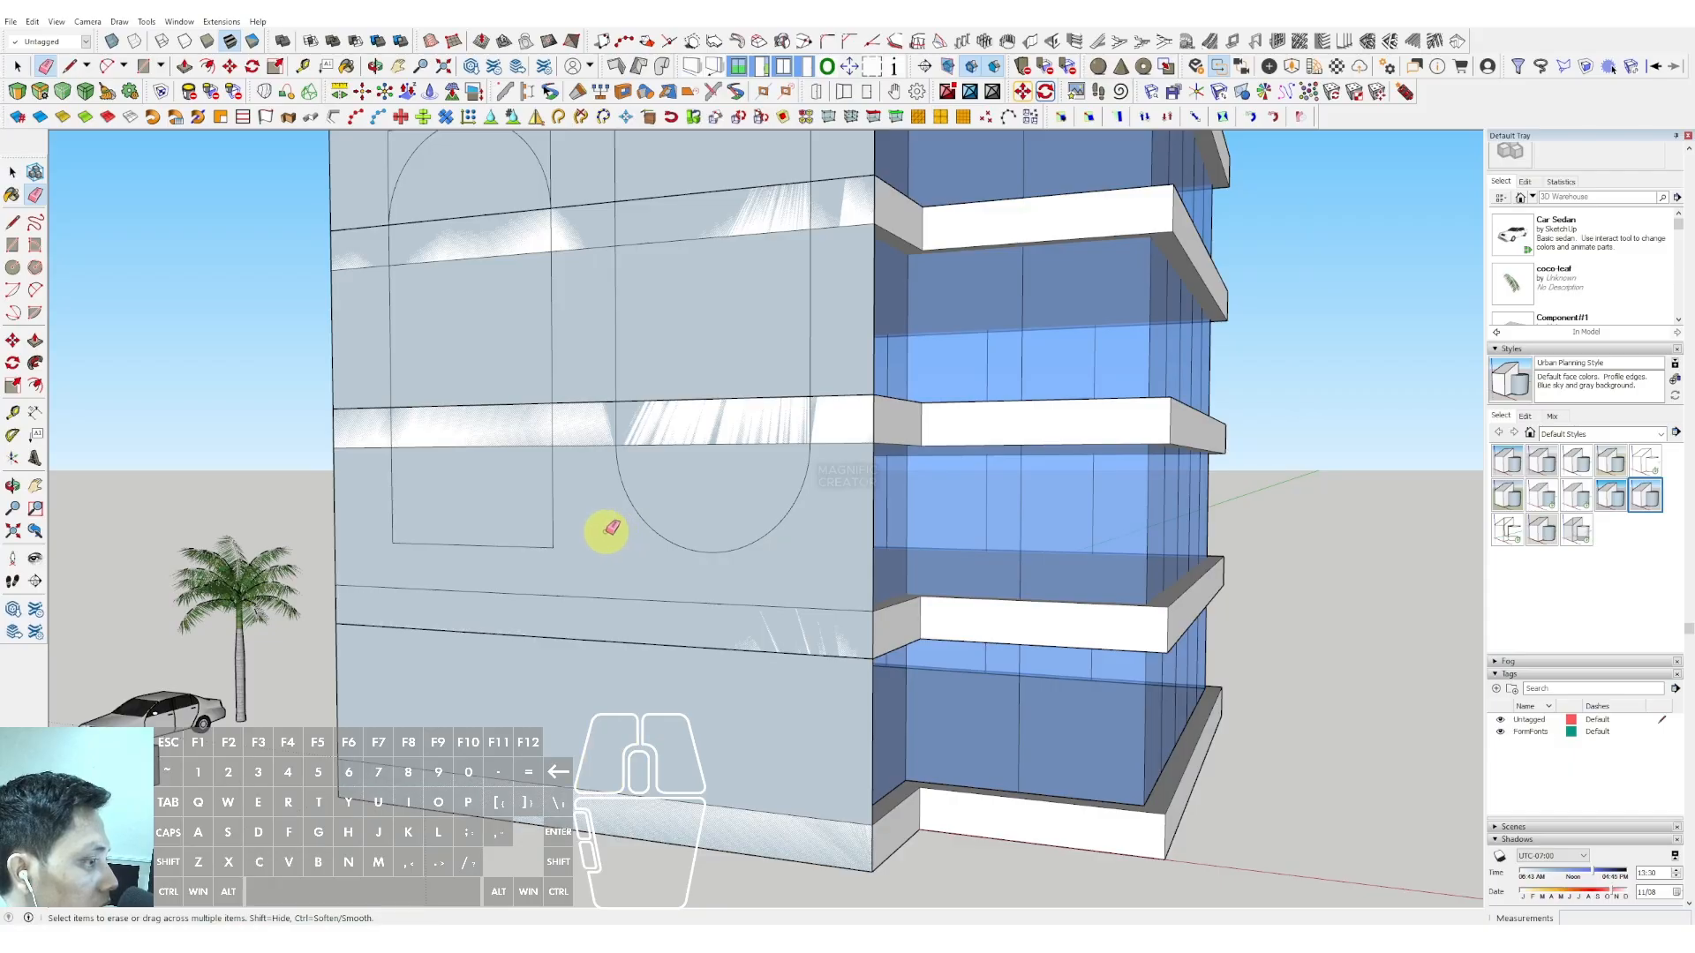
Step: Erase the leftover upper corner edges outside the arc of the left rectangle
{"action": "scroll", "coordinate": [609, 531], "scroll_direction": "down", "scroll_amount": 1}
{"action": "middle_click_drag", "start_coordinate": [564, 505], "coordinate": [620, 536], "text": "shift"}
{"action": "scroll", "coordinate": [594, 514], "scroll_direction": "down", "scroll_amount": 2}
{"action": "scroll", "coordinate": [645, 381], "scroll_direction": "up", "scroll_amount": 1}
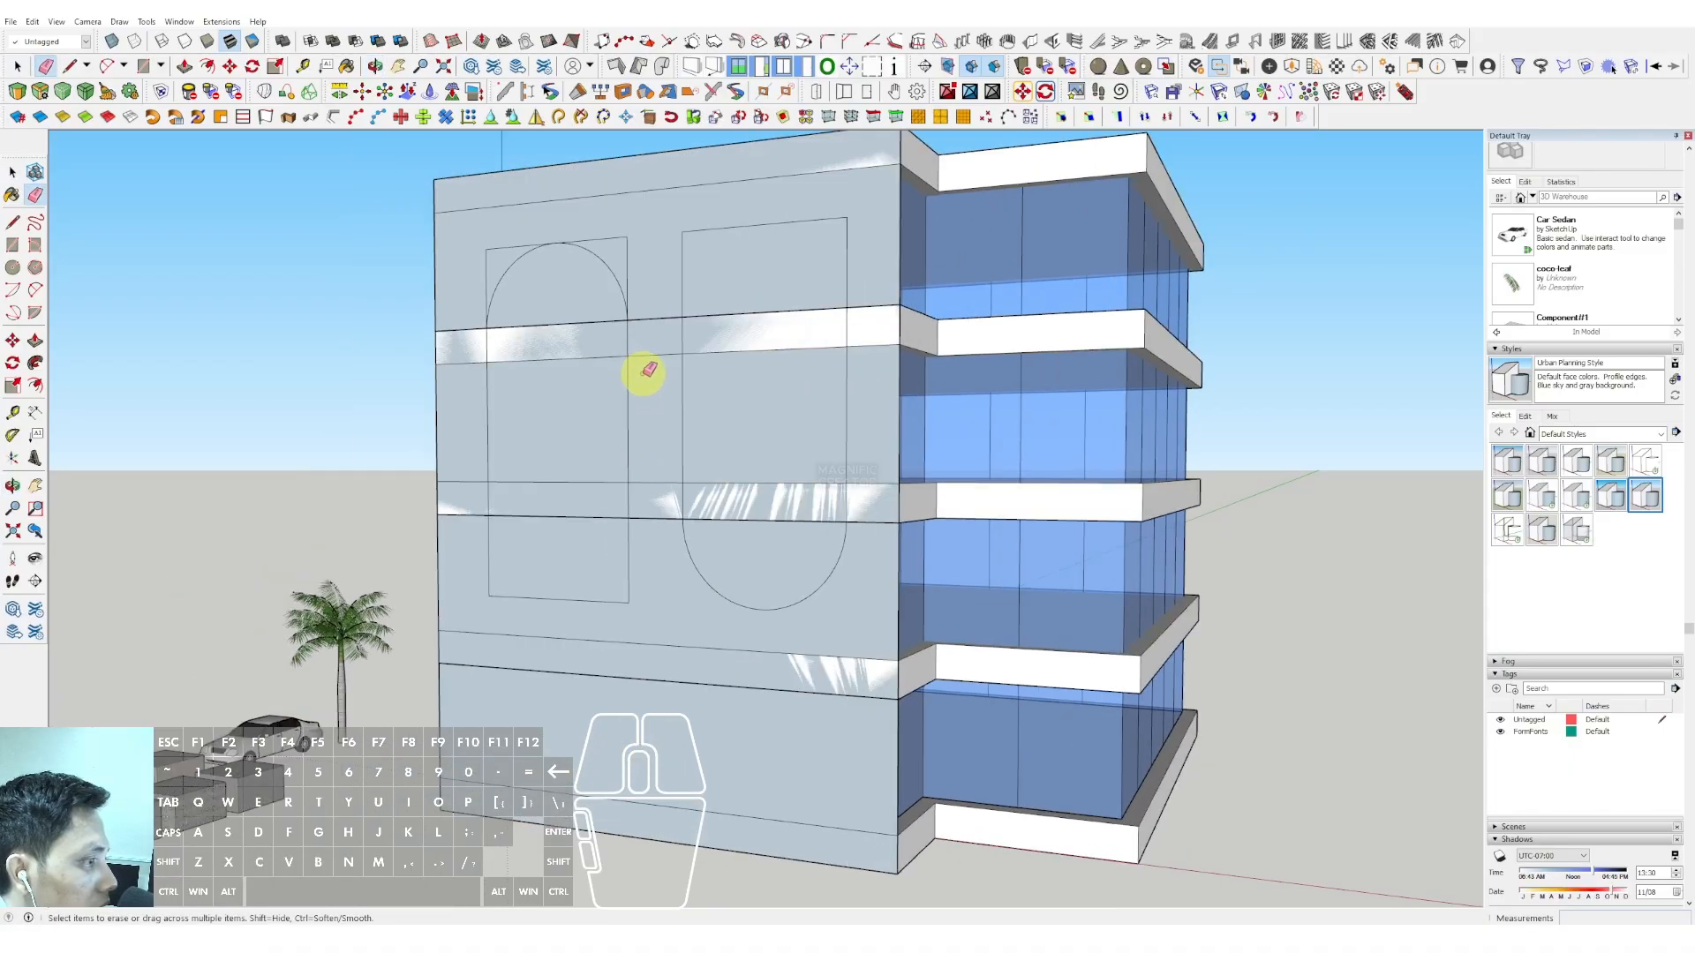
{"action": "scroll", "coordinate": [632, 418], "scroll_direction": "down", "scroll_amount": 1}
{"action": "middle_click_drag", "start_coordinate": [648, 438], "coordinate": [664, 462], "text": "shift"}
{"action": "scroll", "coordinate": [651, 304], "scroll_direction": "up", "scroll_amount": 1}
{"action": "left_click_drag", "start_coordinate": [656, 287], "coordinate": [633, 275]}
{"action": "left_click_drag", "start_coordinate": [522, 277], "coordinate": [500, 298]}
{"action": "scroll", "coordinate": [617, 328], "scroll_direction": "down", "scroll_amount": 2}
{"action": "scroll", "coordinate": [644, 350], "scroll_direction": "down", "scroll_amount": 1}
{"action": "middle_click_drag", "start_coordinate": [644, 350], "coordinate": [662, 377], "text": "shift"}
{"action": "key", "text": "space"}
Step: Offset the left outline's upper arc outward to the near side edge of the right outline
{"action": "scroll", "coordinate": [644, 329], "scroll_direction": "up", "scroll_amount": 1}
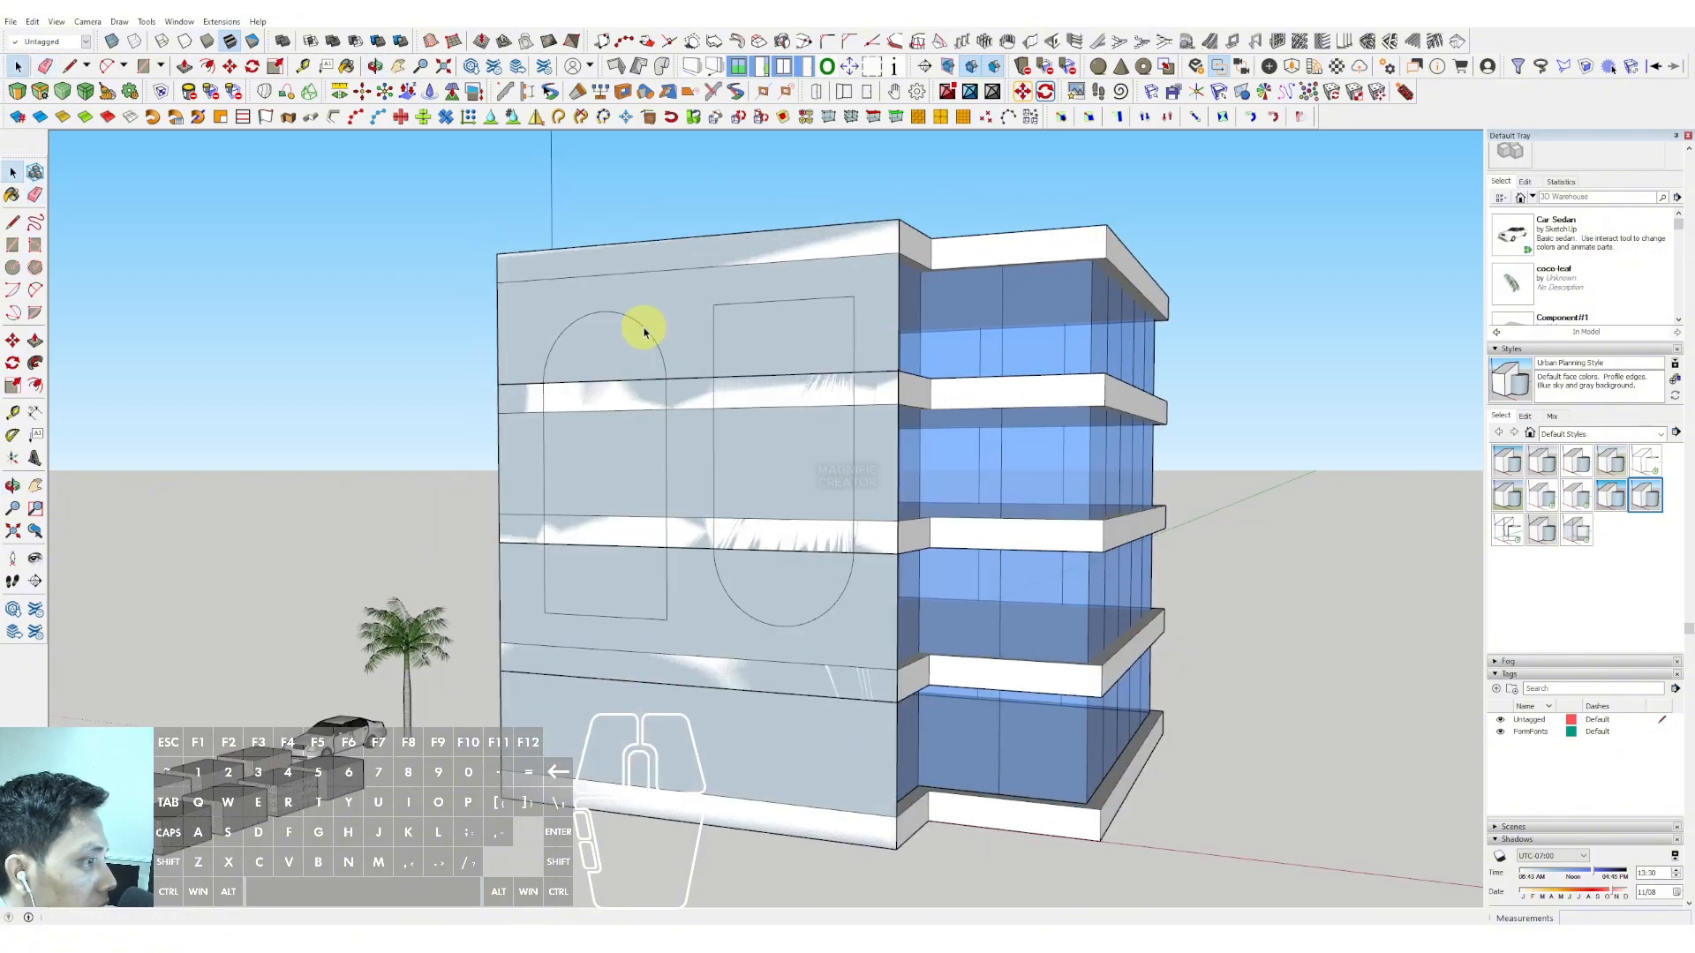
{"action": "left_click", "coordinate": [644, 332]}
{"action": "scroll", "coordinate": [643, 332], "scroll_direction": "up", "scroll_amount": 3}
{"action": "key", "text": "f"}
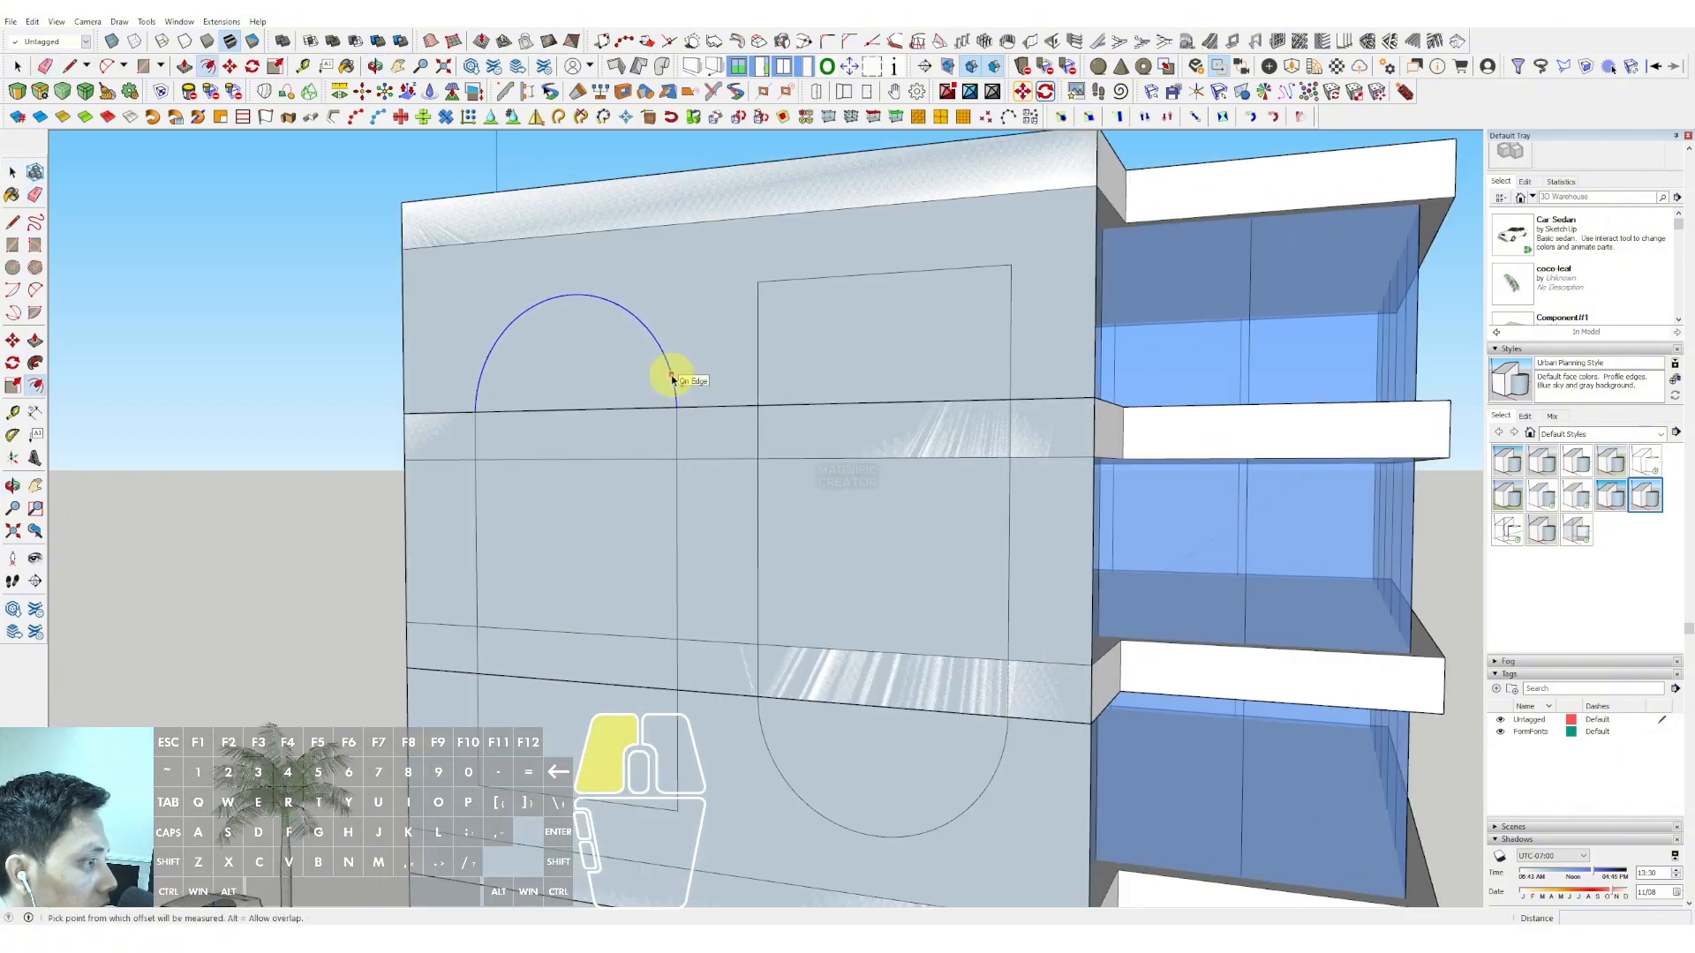
{"action": "left_click", "coordinate": [760, 385]}
{"action": "key", "text": "space"}
{"action": "scroll", "coordinate": [758, 386], "scroll_direction": "down", "scroll_amount": 2}
Step: Undo the offset of the left outline's upper arc
{"action": "middle_click_drag", "start_coordinate": [751, 390], "coordinate": [734, 322], "text": "shift"}
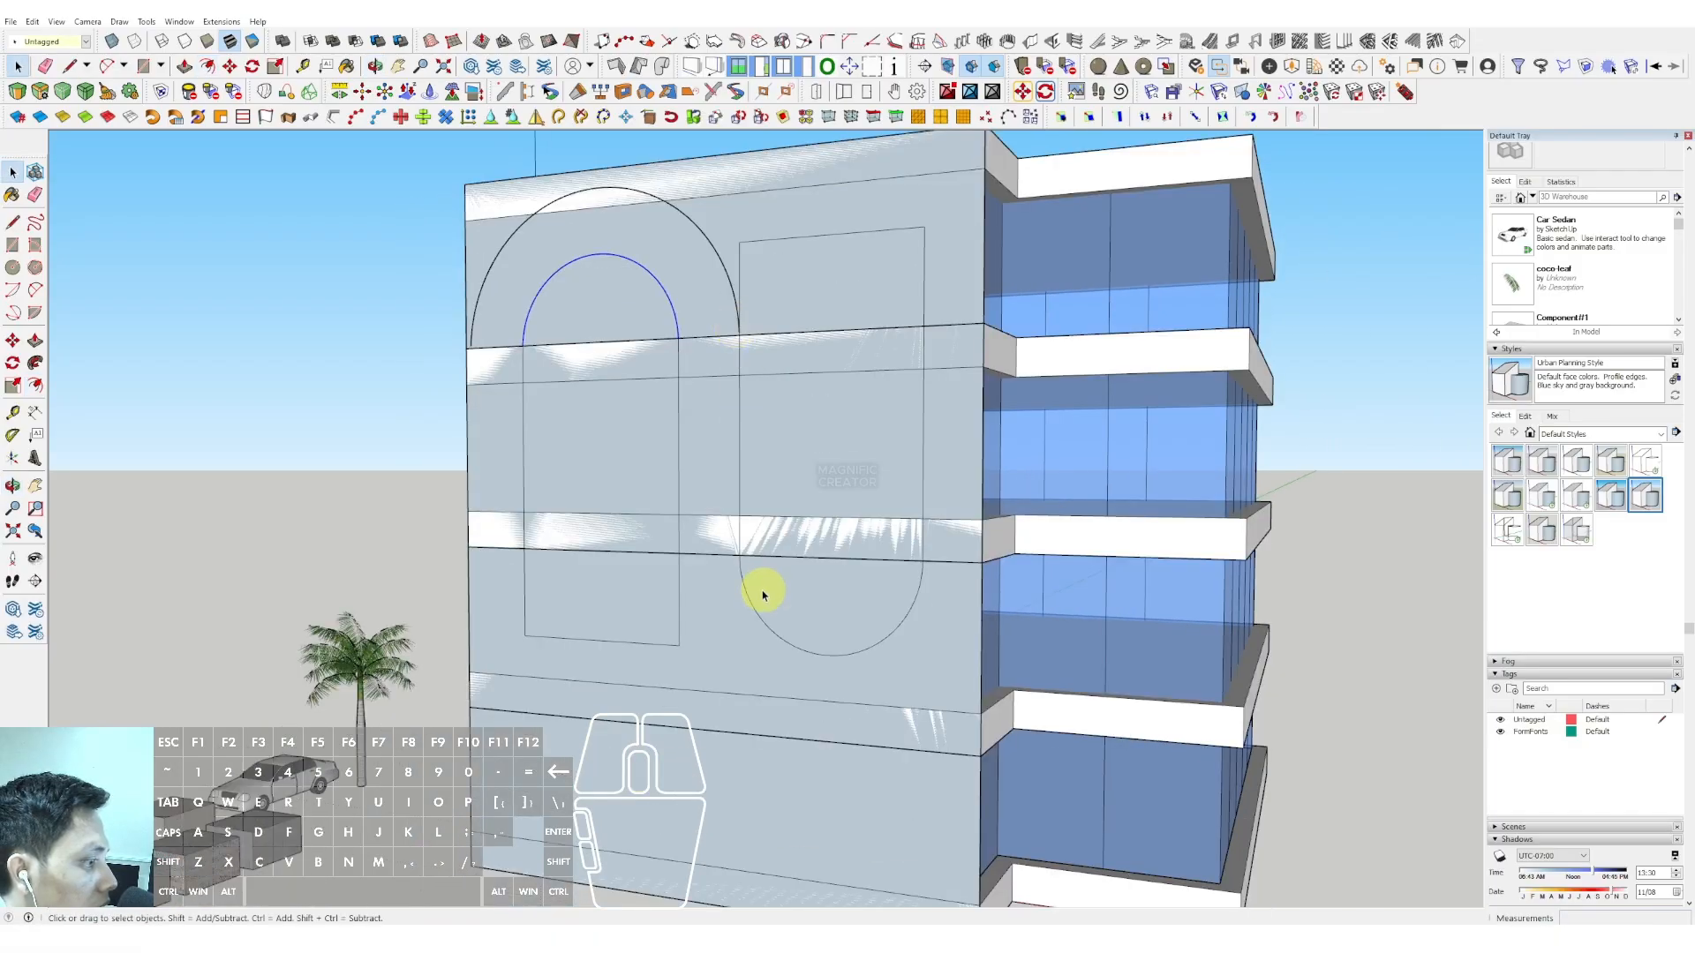
{"action": "scroll", "coordinate": [762, 589], "scroll_direction": "up", "scroll_amount": 2}
{"action": "left_click", "coordinate": [739, 576]}
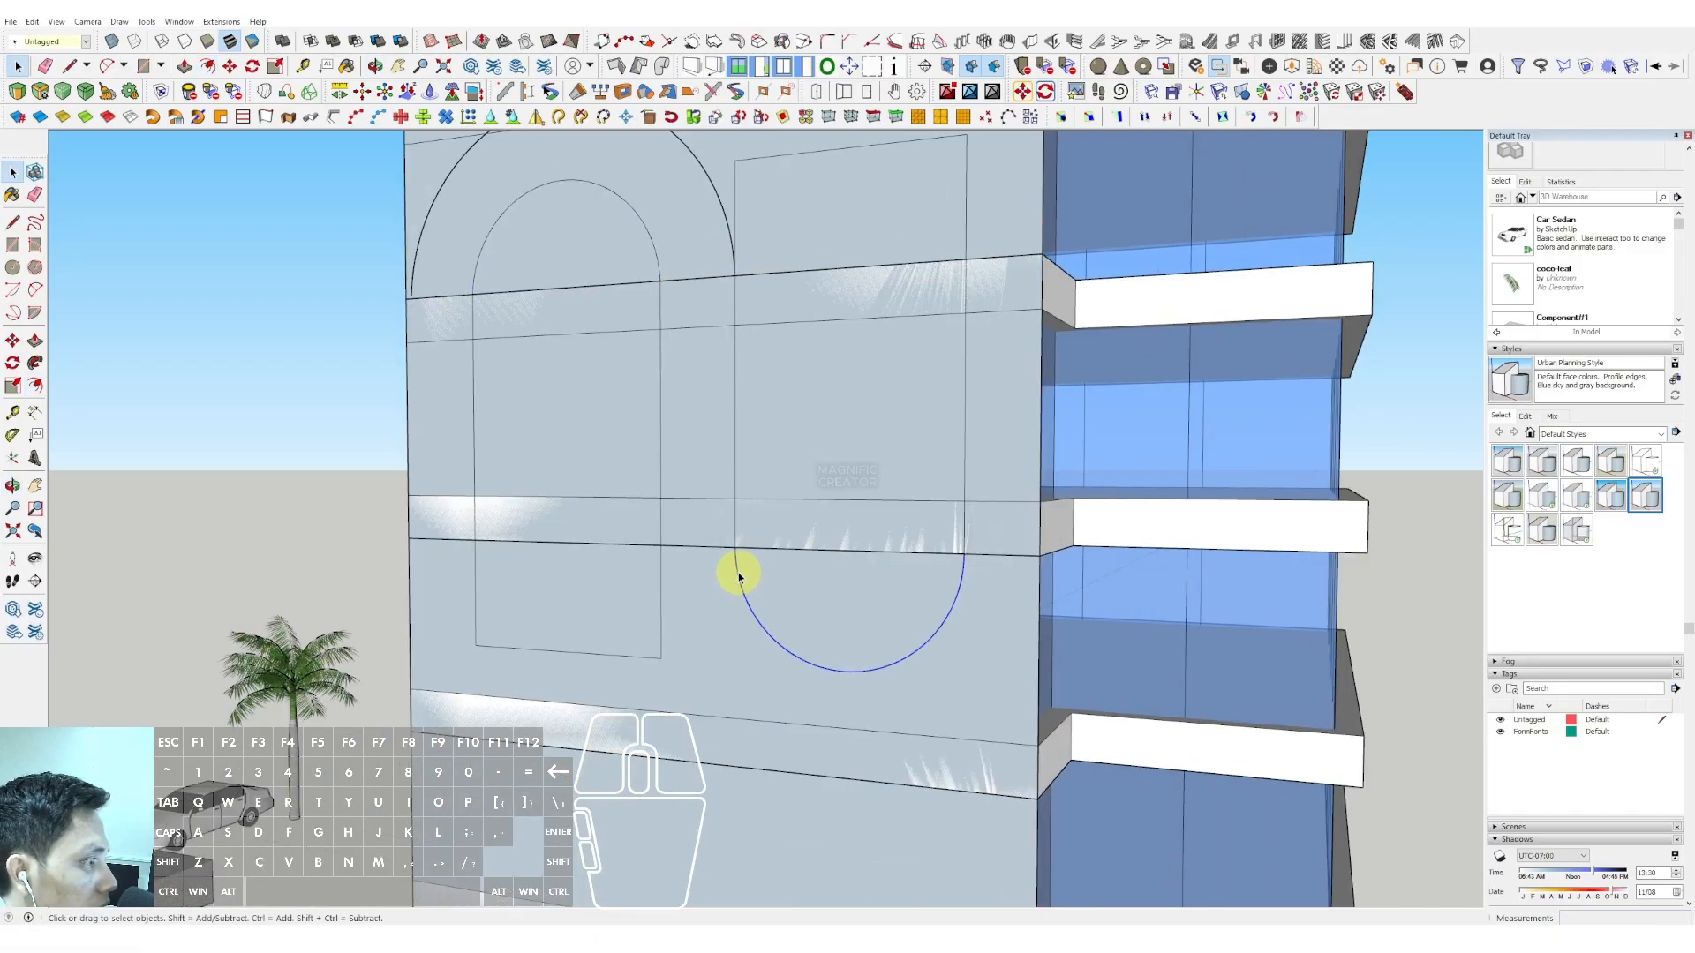
{"action": "key", "text": "ctrl+z"}
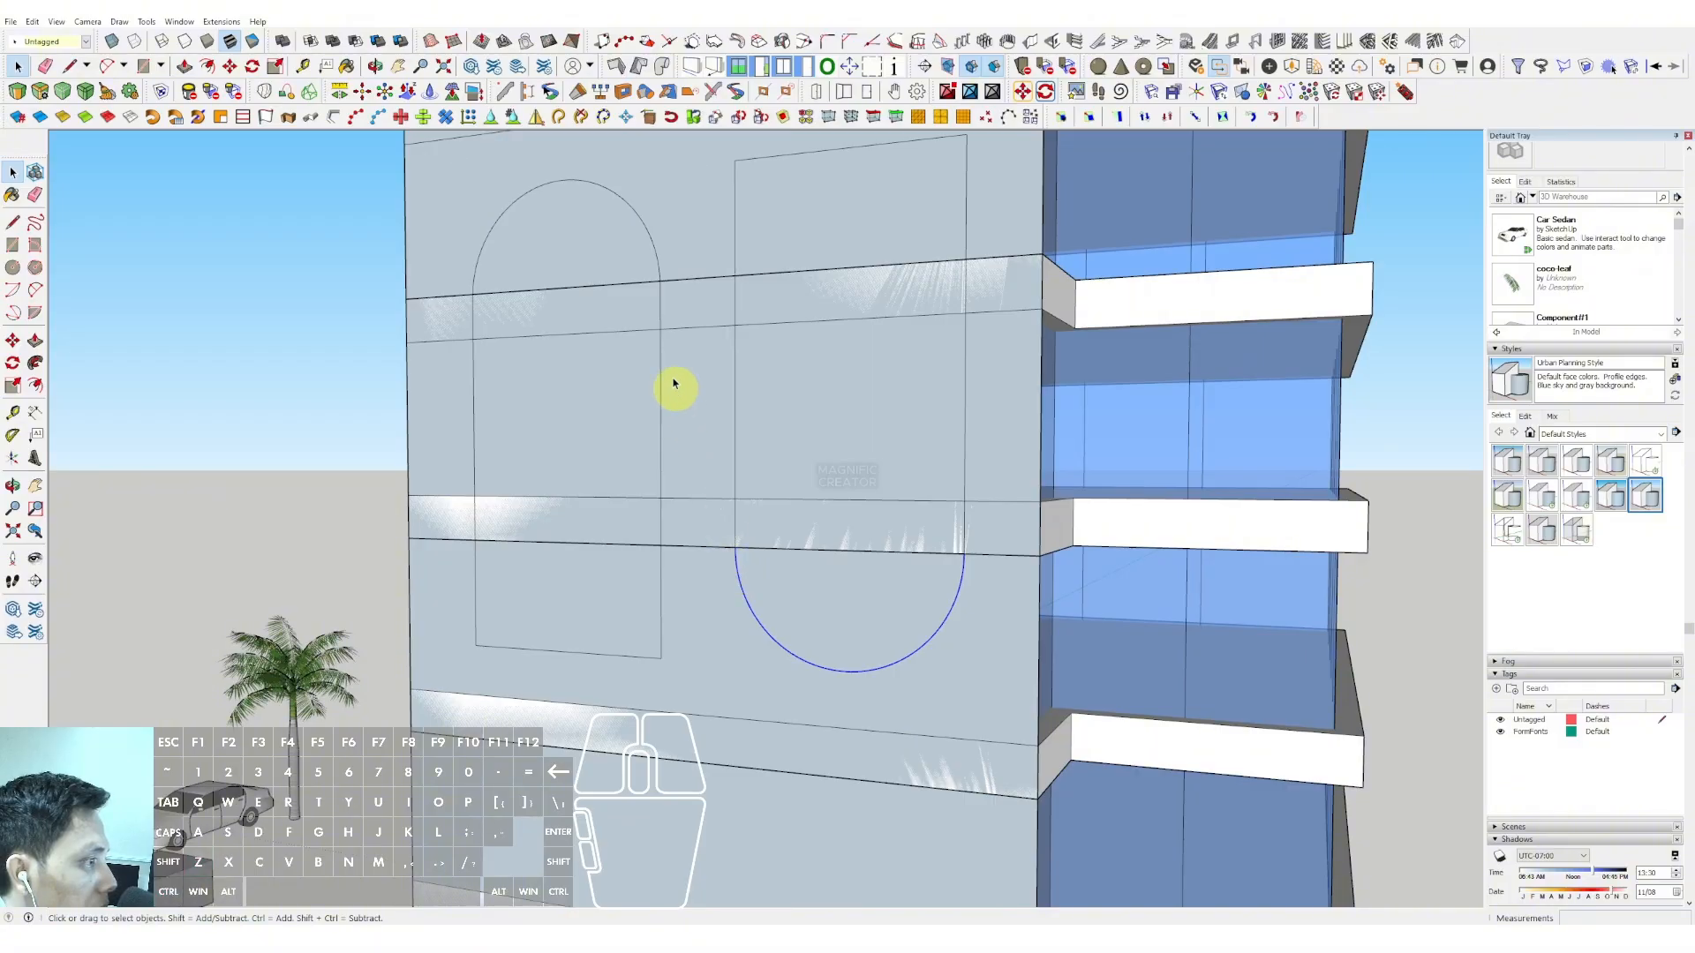
Step: Offset the left outline's arc together with both side edges outward to the near side edge of the right outline
{"action": "left_click", "coordinate": [654, 250]}
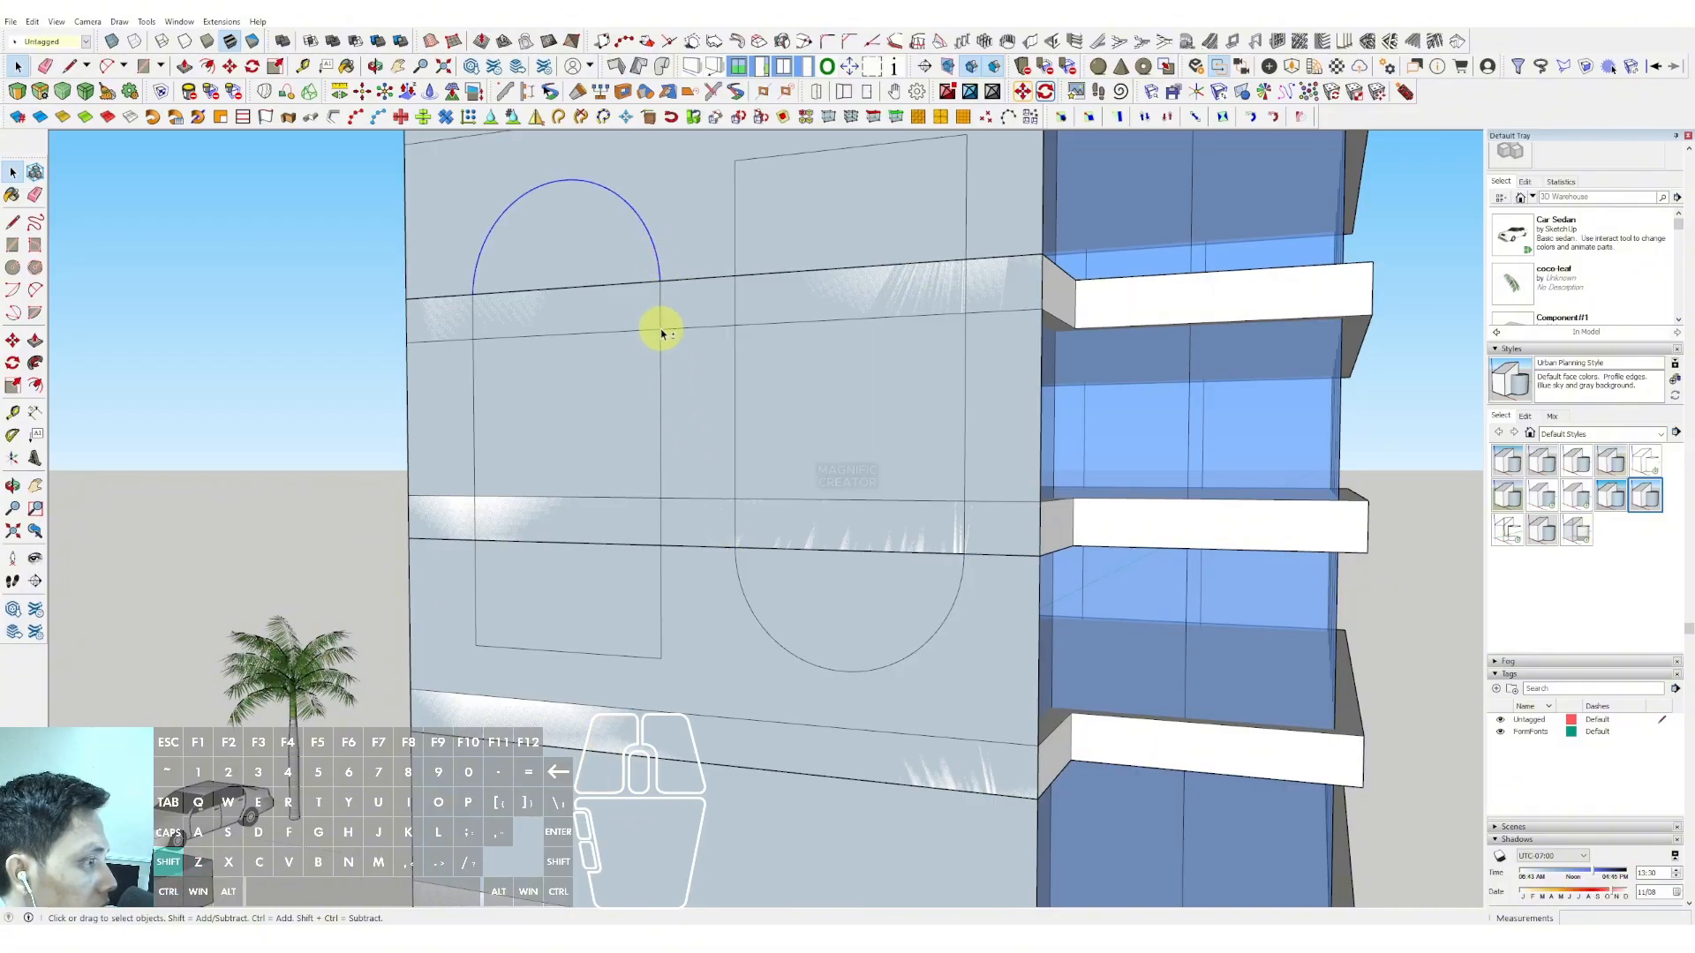
{"action": "left_click", "coordinate": [474, 390], "text": "shift"}
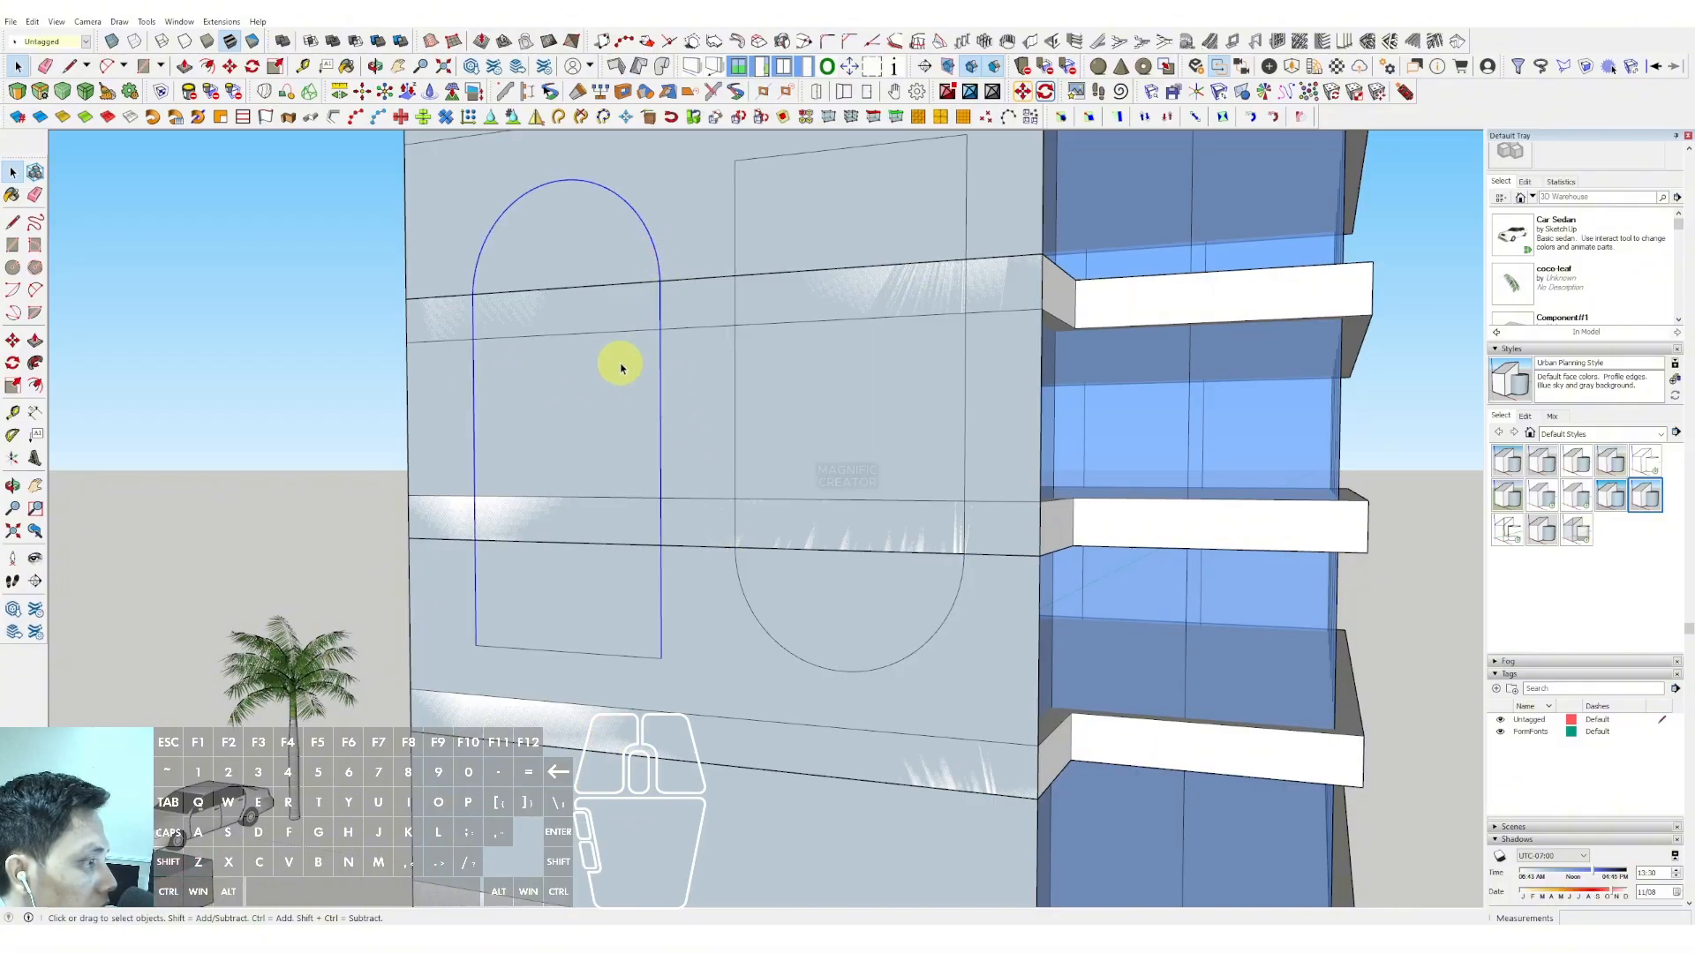
{"action": "key", "text": "f"}
{"action": "left_click", "coordinate": [472, 371]}
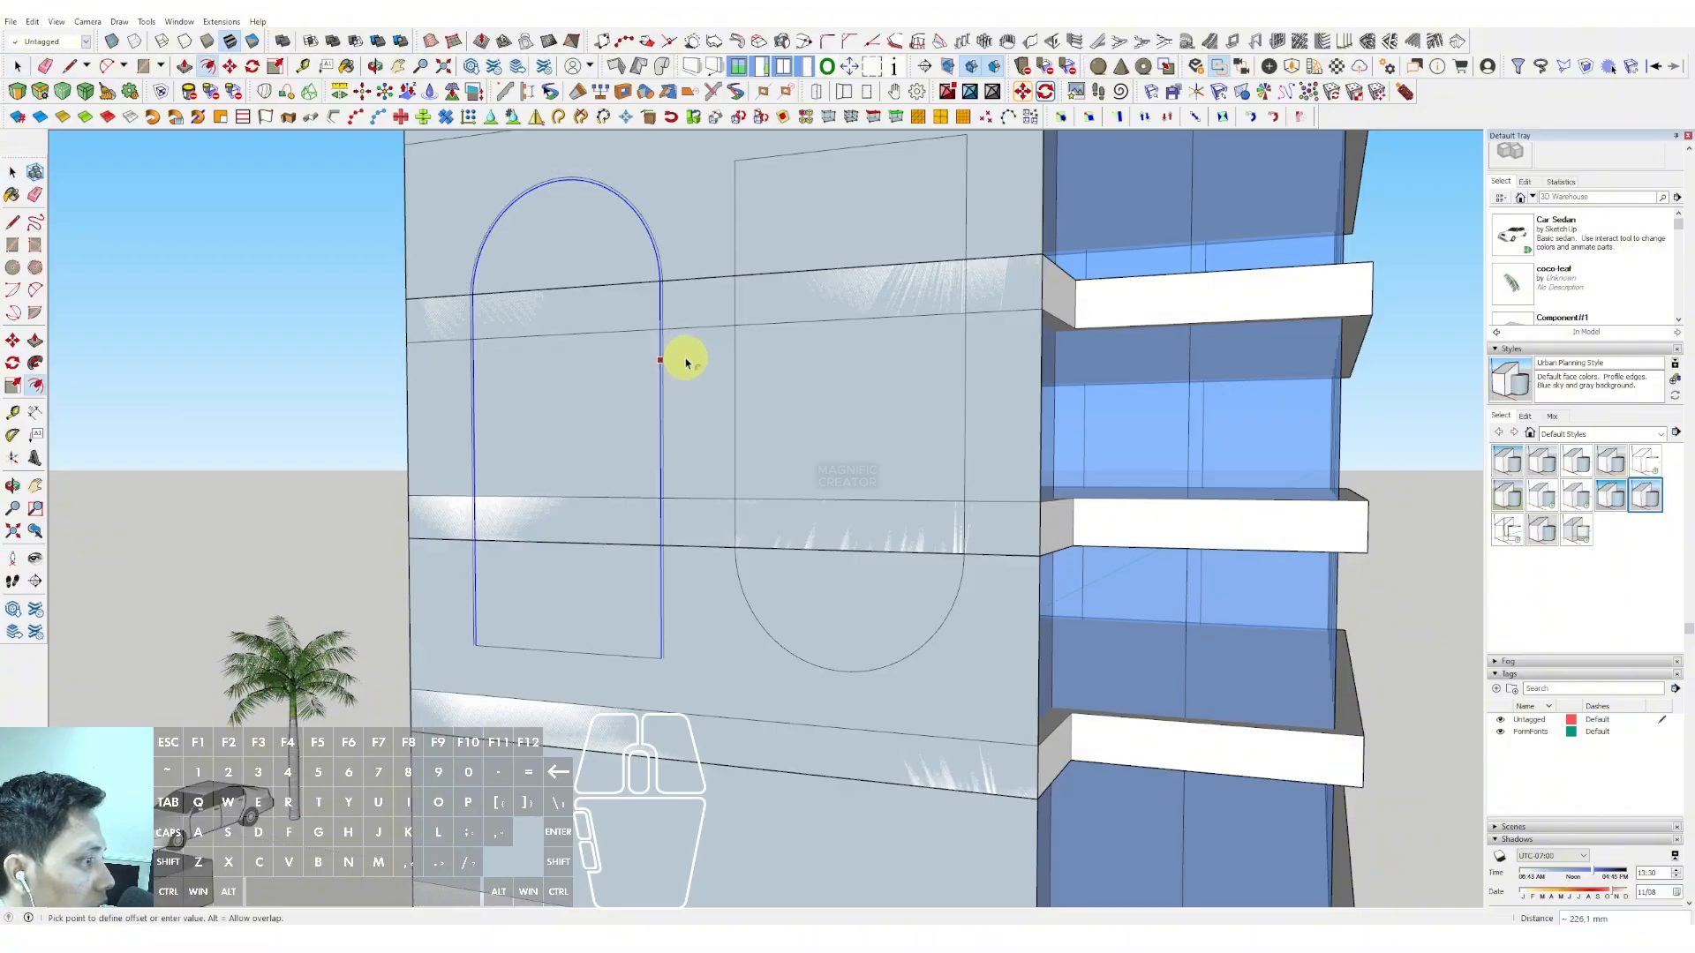
{"action": "left_click", "coordinate": [732, 361]}
{"action": "key", "text": "space"}
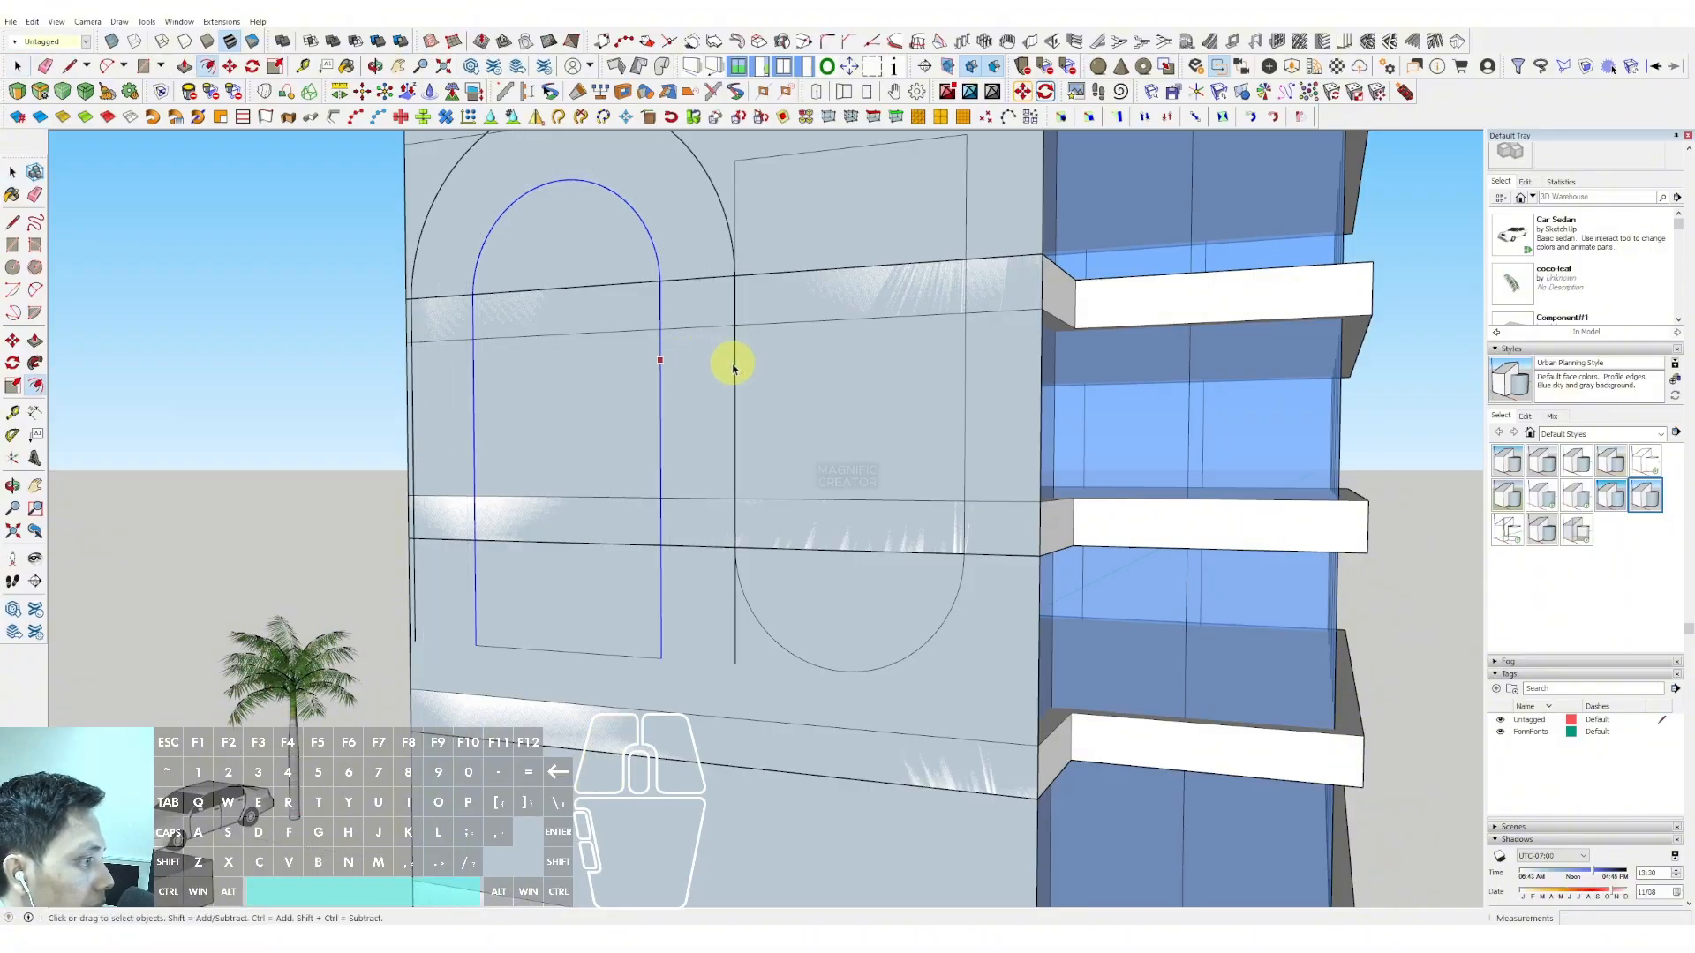
Step: Erase the stub of the offset line that hangs below the right outline's straight side
{"action": "scroll", "coordinate": [706, 375], "scroll_direction": "down", "scroll_amount": 2}
{"action": "key", "text": "e"}
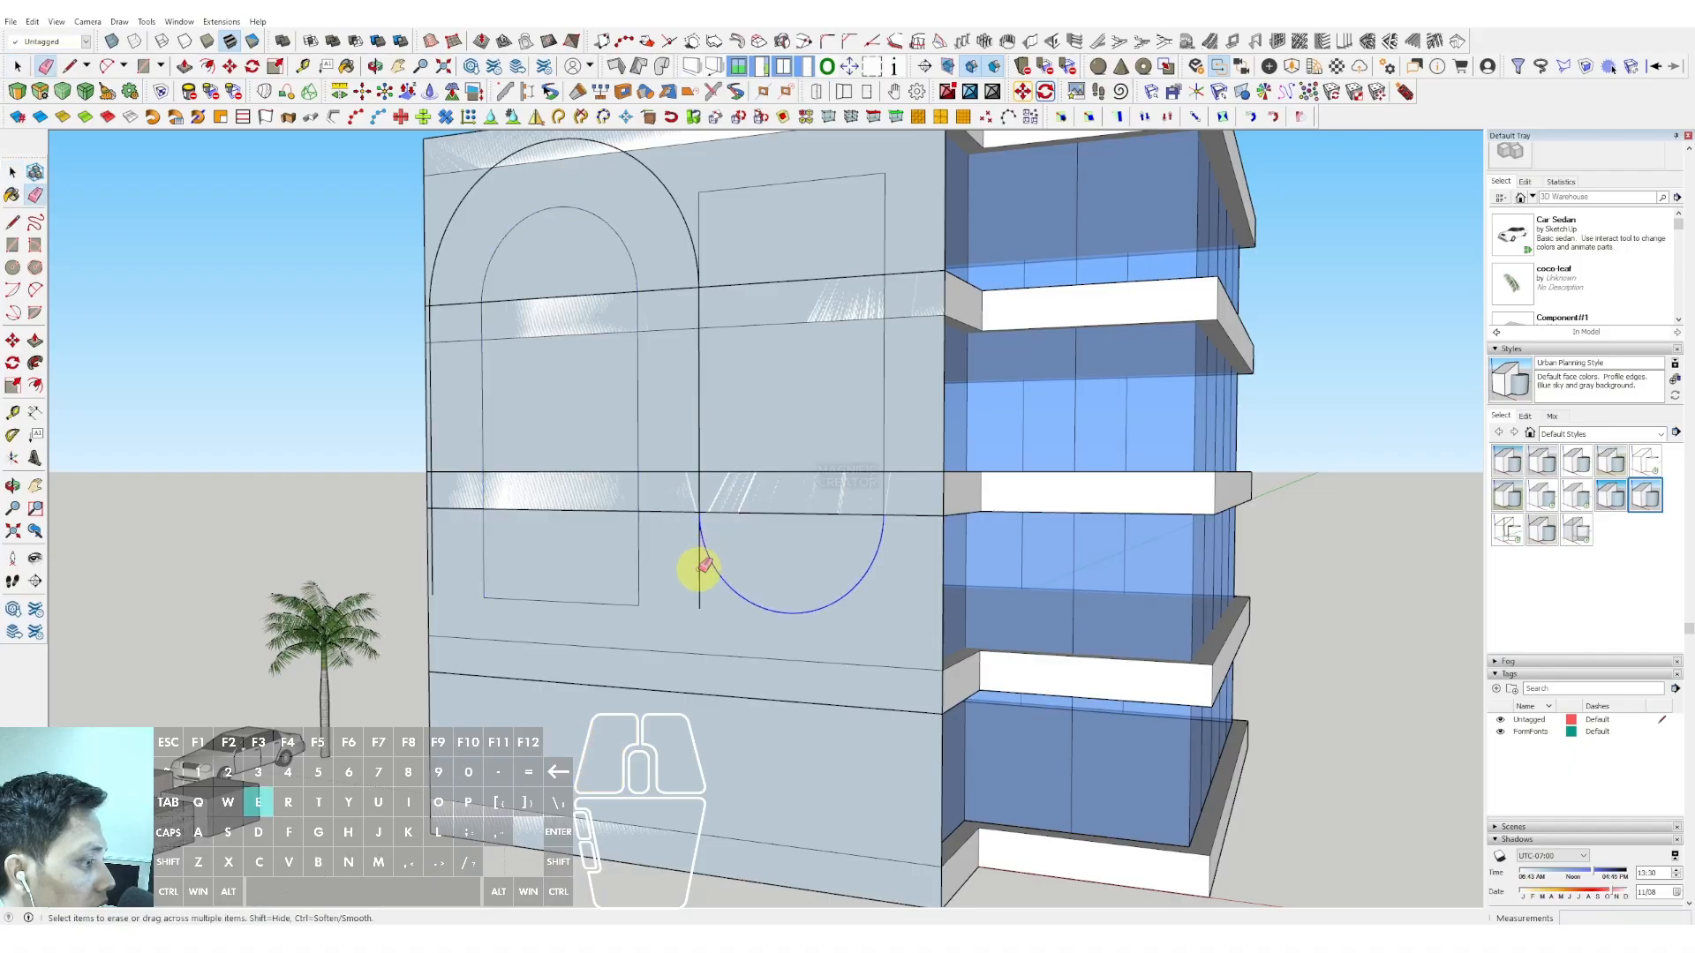
{"action": "key", "text": "space"}
Step: Try to offset the right outline's lower arc and side edges outward to the near side of the left outline
{"action": "left_click", "coordinate": [704, 545], "text": "shift"}
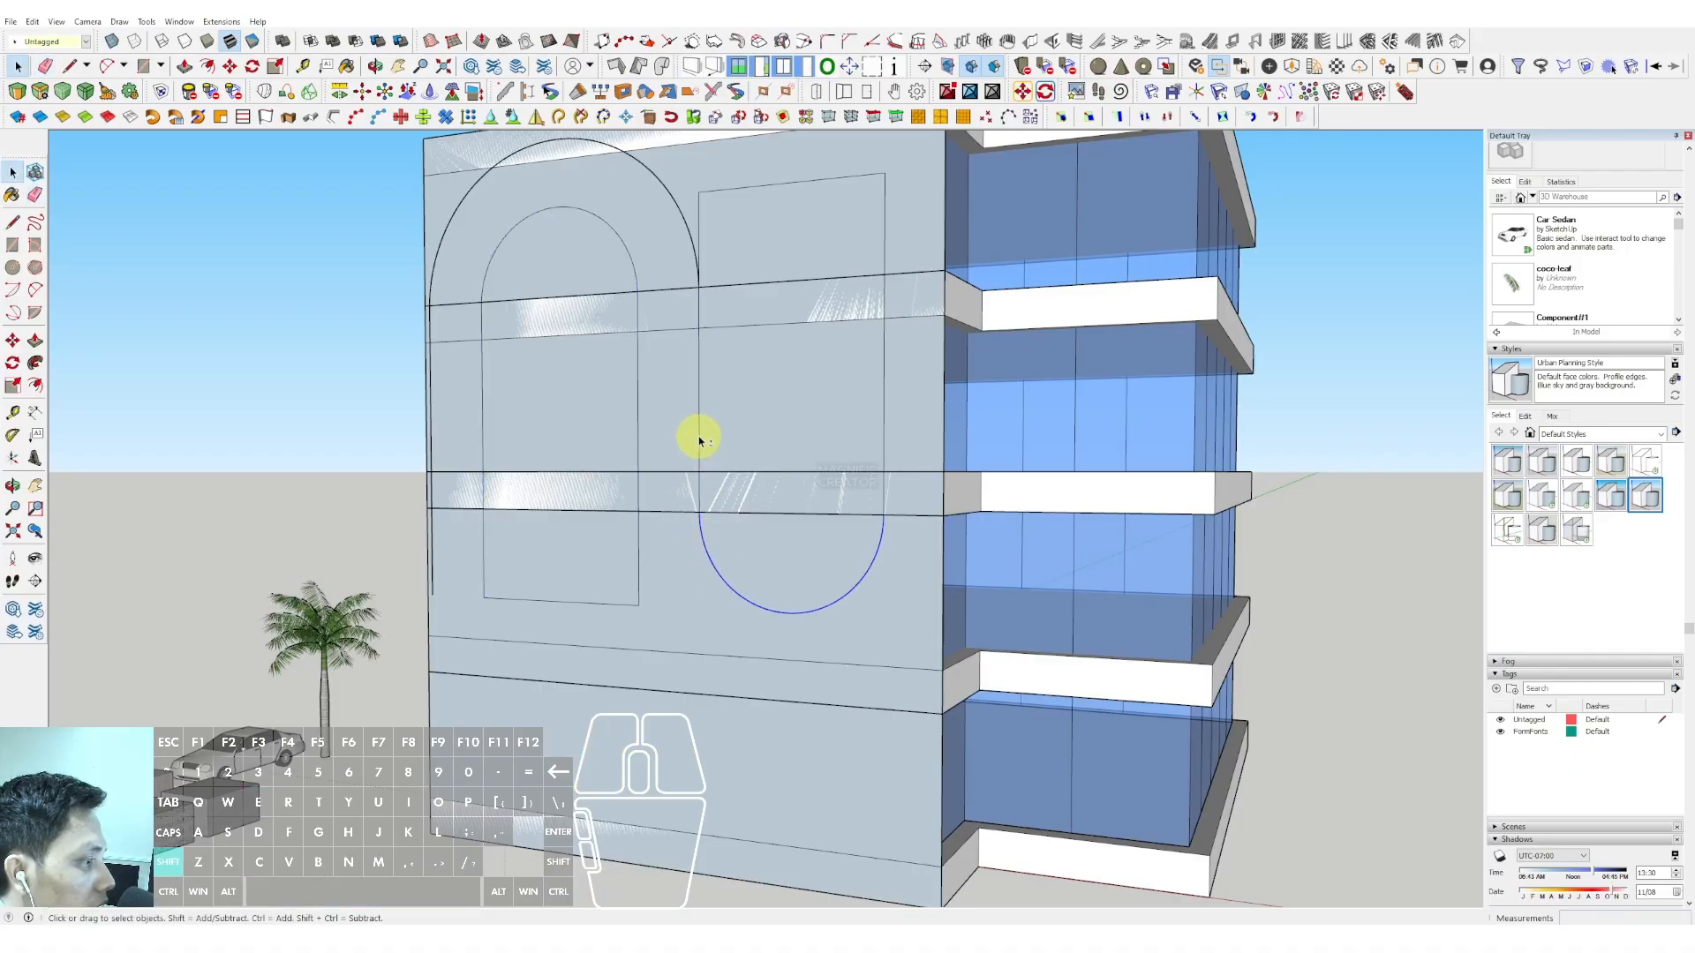
{"action": "left_click", "coordinate": [699, 440], "text": "shift"}
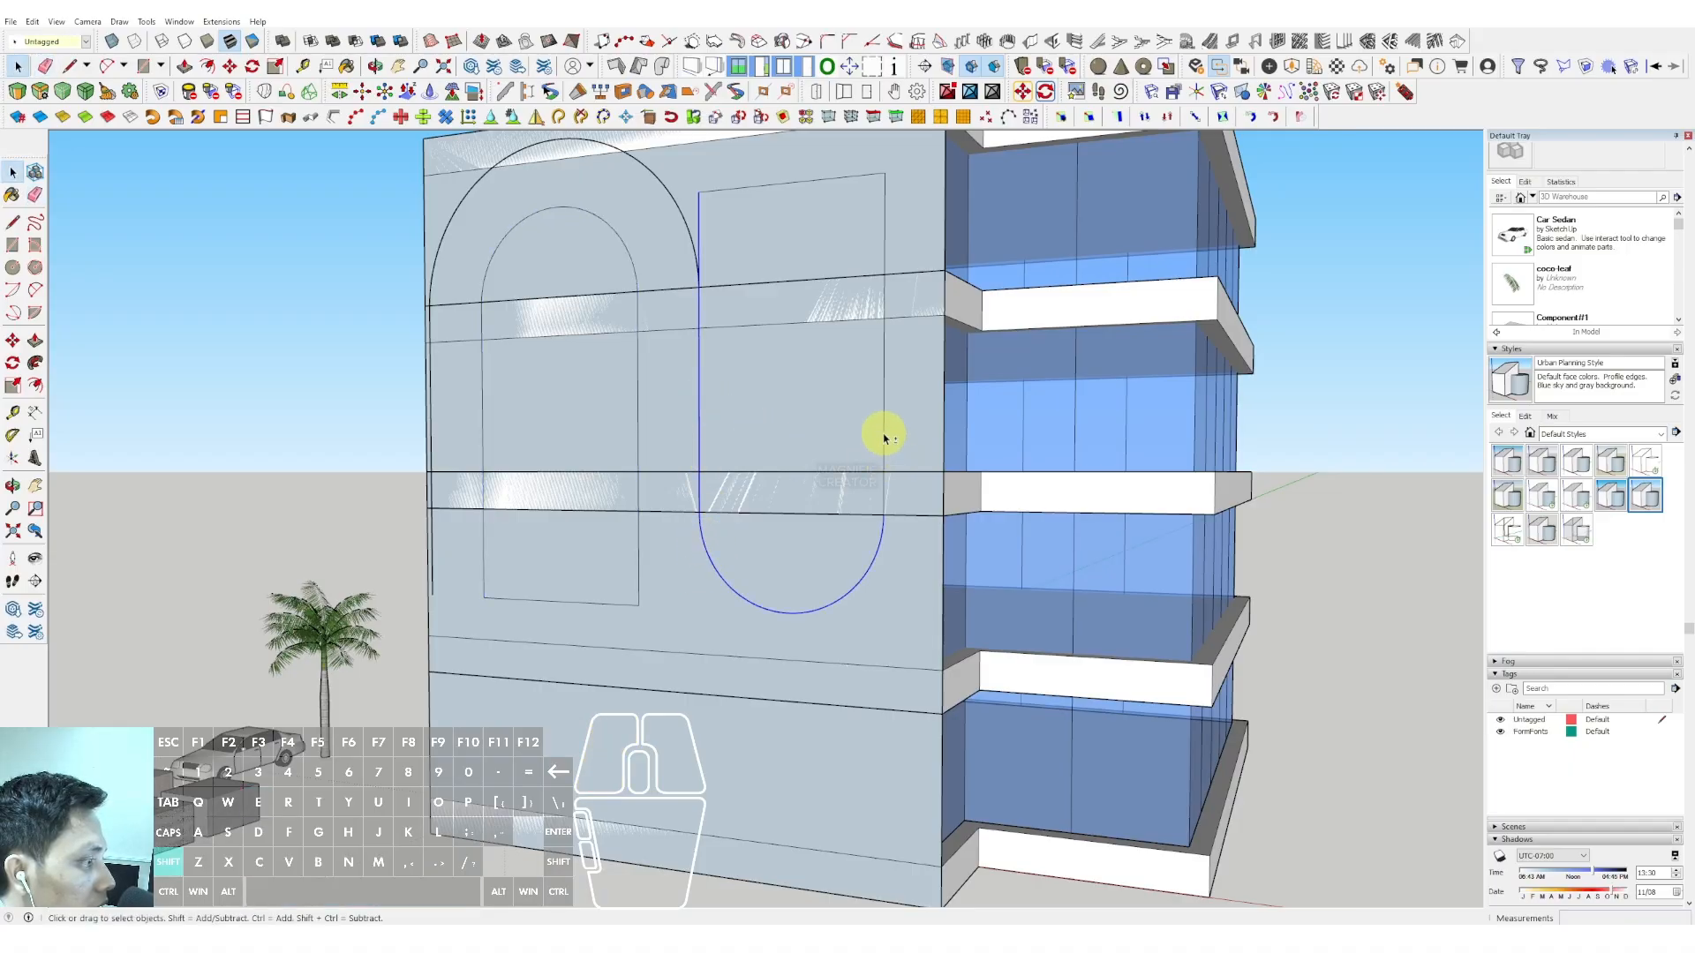
{"action": "key", "text": "f"}
{"action": "left_click", "coordinate": [698, 400]}
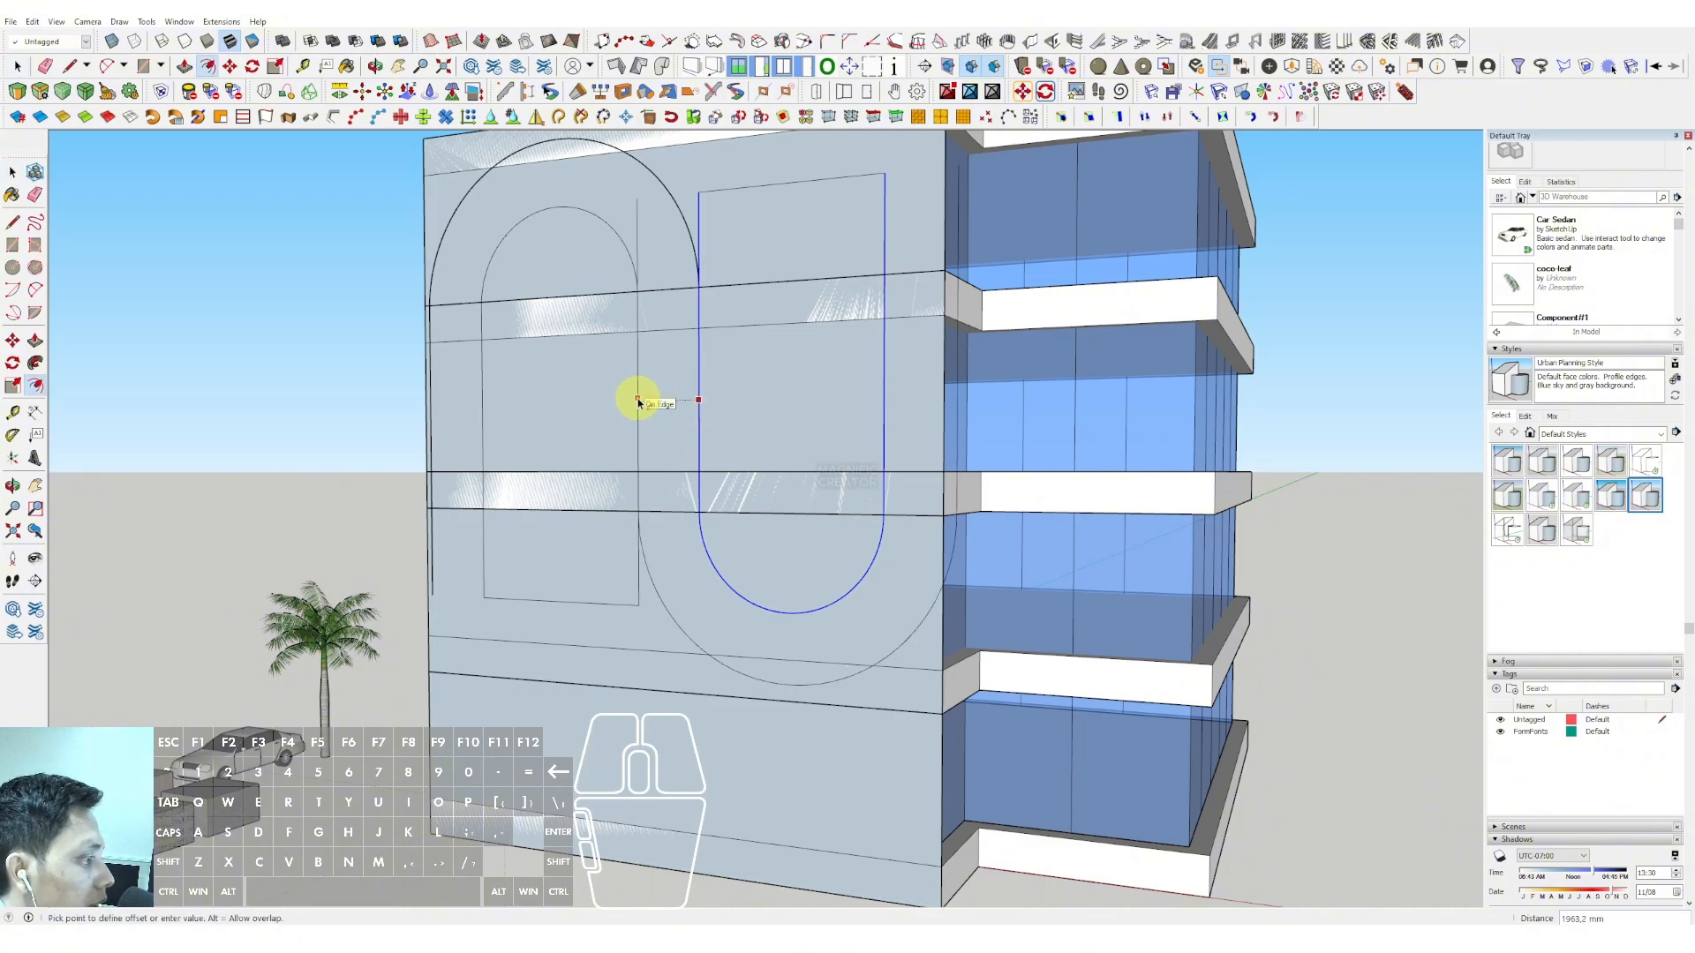
{"action": "right_click", "coordinate": [638, 401]}
{"action": "left_click", "coordinate": [638, 399]}
{"action": "key", "text": "space"}
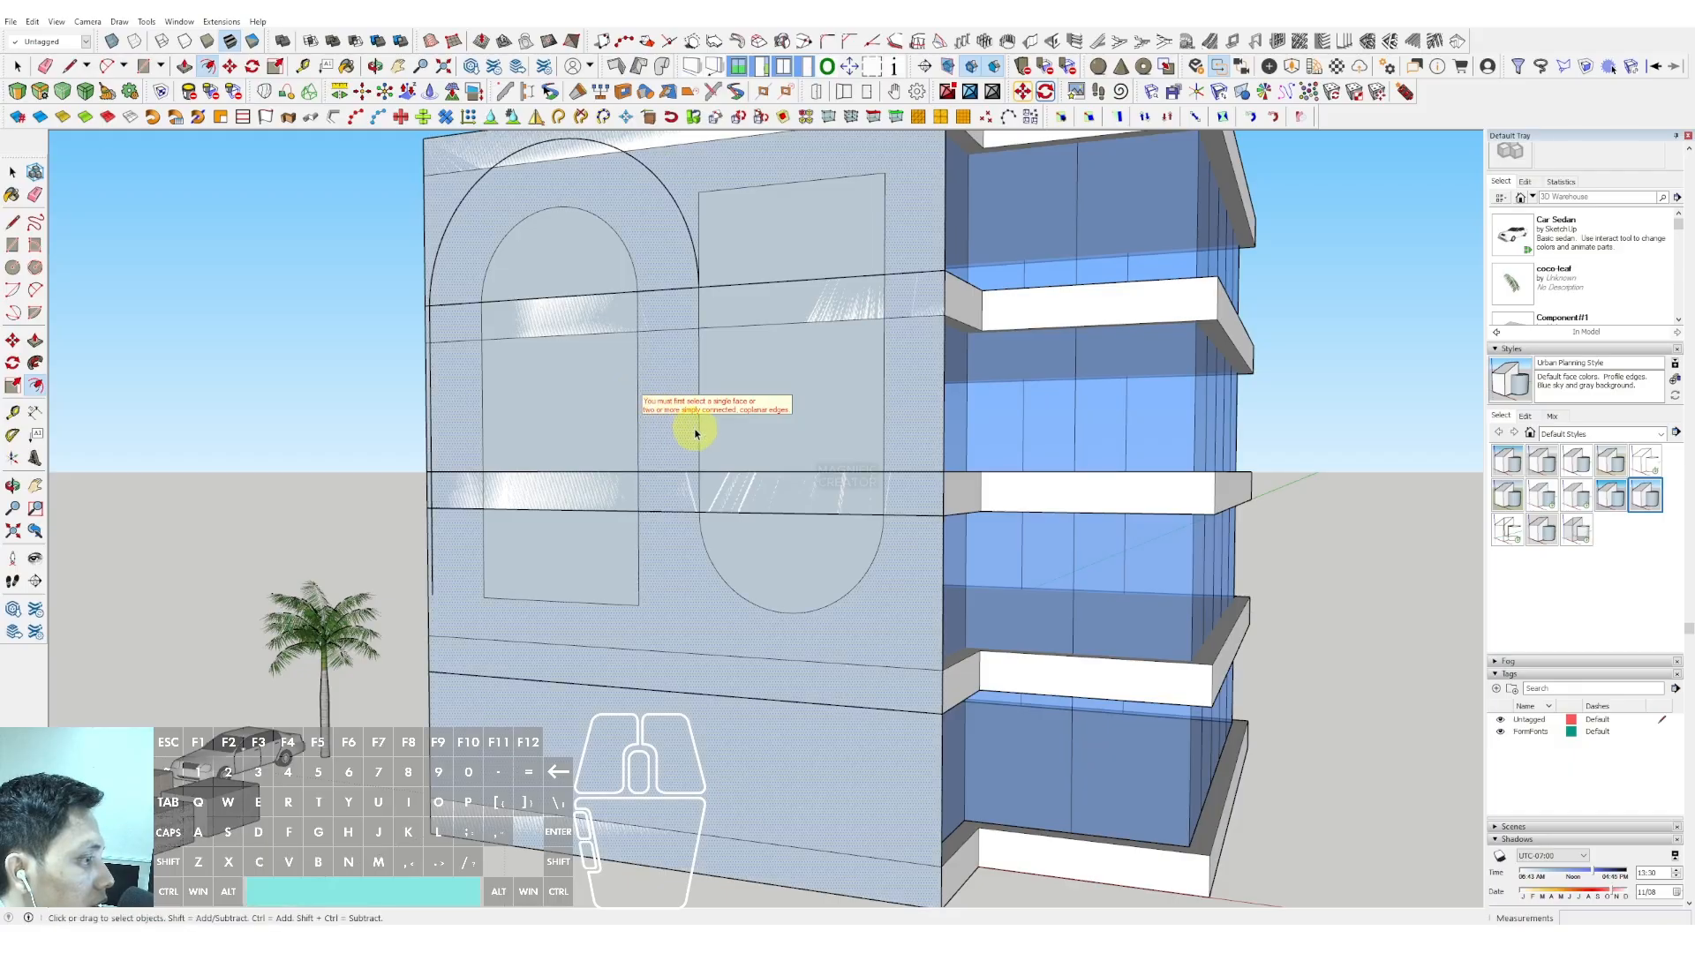
Step: Reselect the right outline's arc and sides, offset them outward past the wall's end, and undo that offset
{"action": "left_click", "coordinate": [698, 403]}
{"action": "scroll", "coordinate": [700, 397], "scroll_direction": "down", "scroll_amount": 2}
{"action": "scroll", "coordinate": [701, 381], "scroll_direction": "up", "scroll_amount": 1}
{"action": "left_click", "coordinate": [701, 382]}
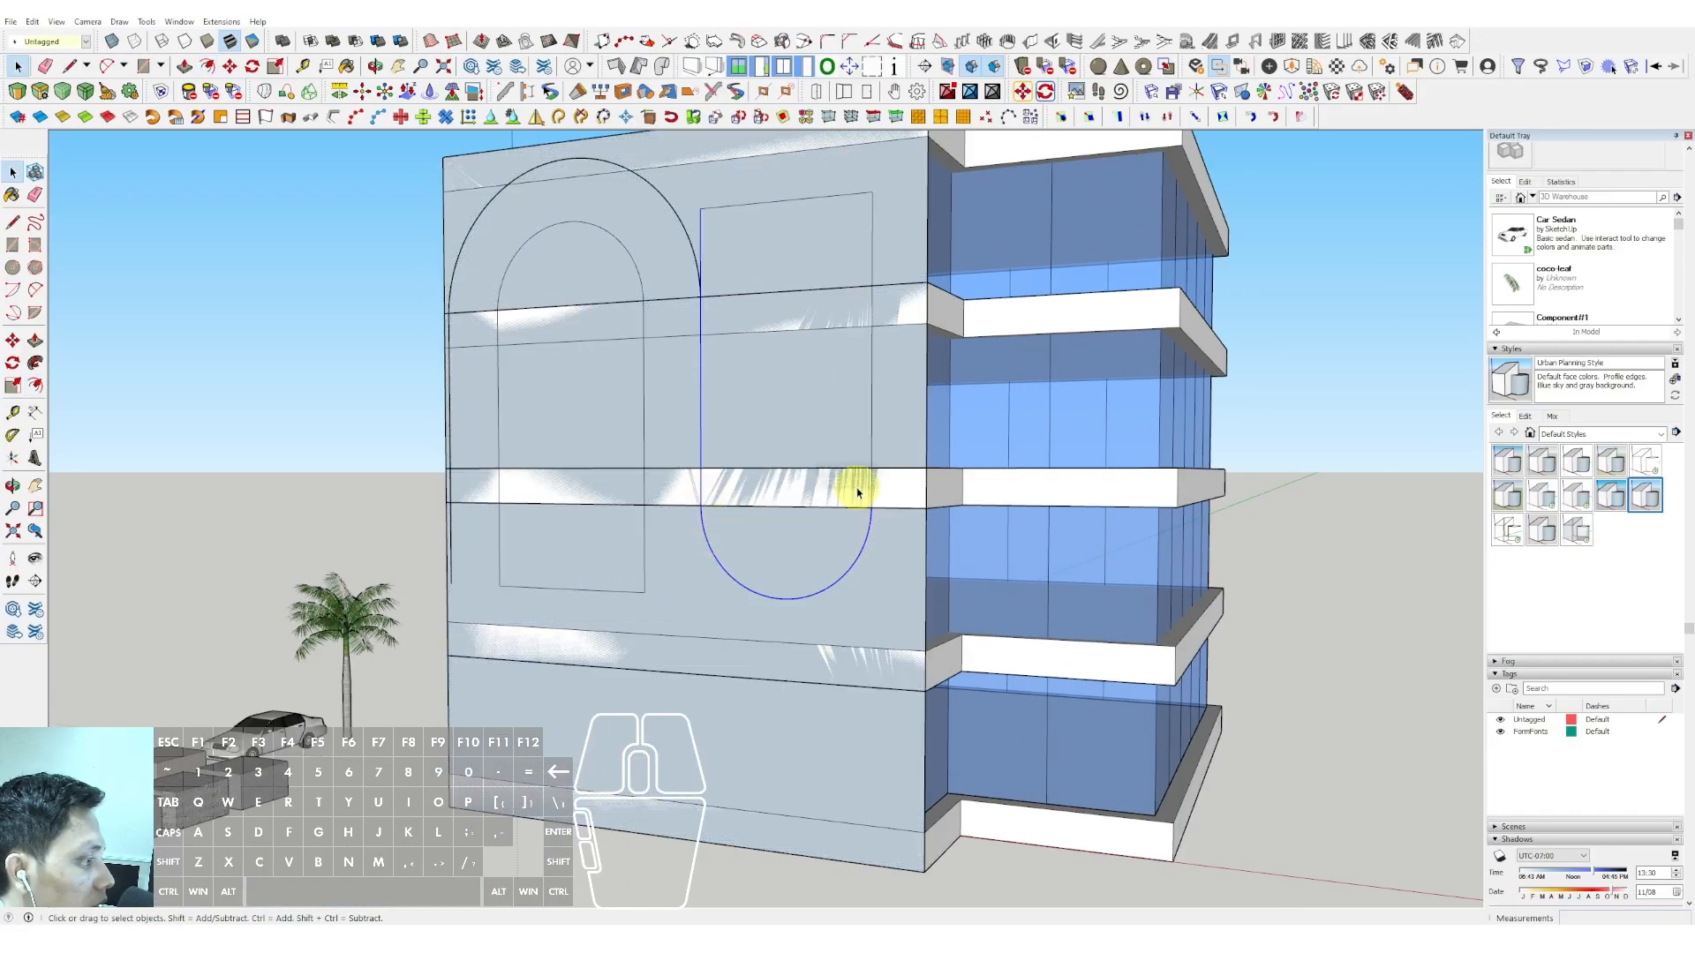
{"action": "scroll", "coordinate": [750, 375], "scroll_direction": "up", "scroll_amount": 1}
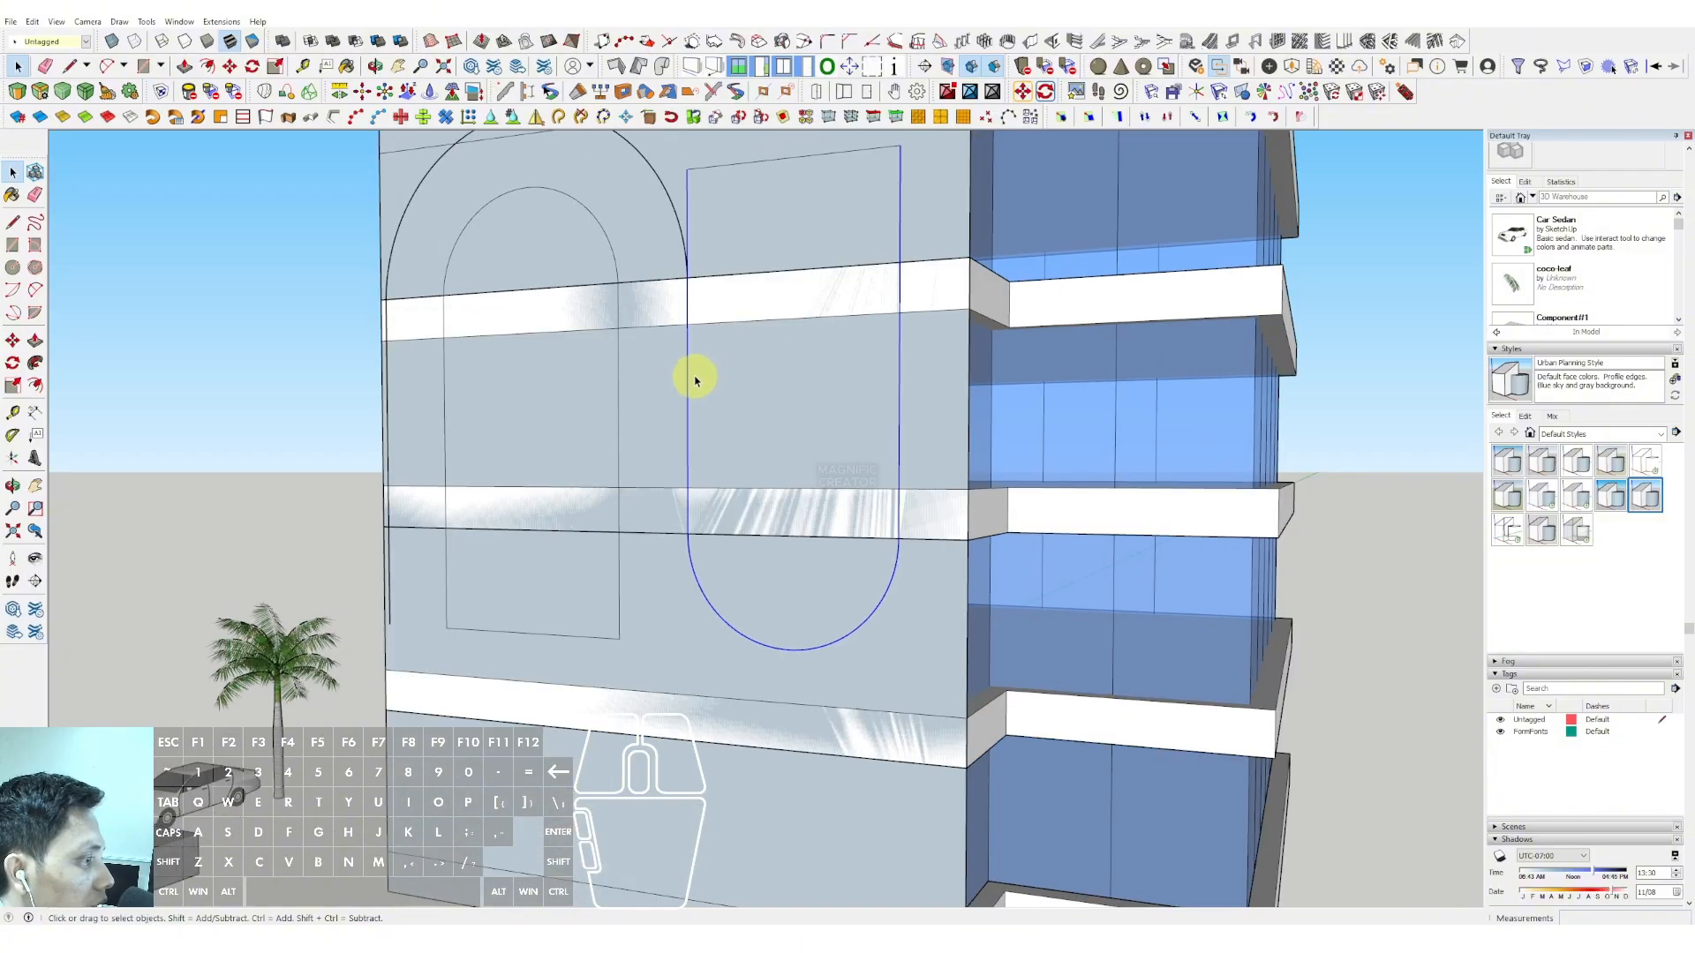
{"action": "key", "text": "f"}
{"action": "left_click", "coordinate": [687, 363]}
{"action": "left_click", "coordinate": [620, 372]}
{"action": "key", "text": "space"}
{"action": "scroll", "coordinate": [798, 412], "scroll_direction": "down", "scroll_amount": 2}
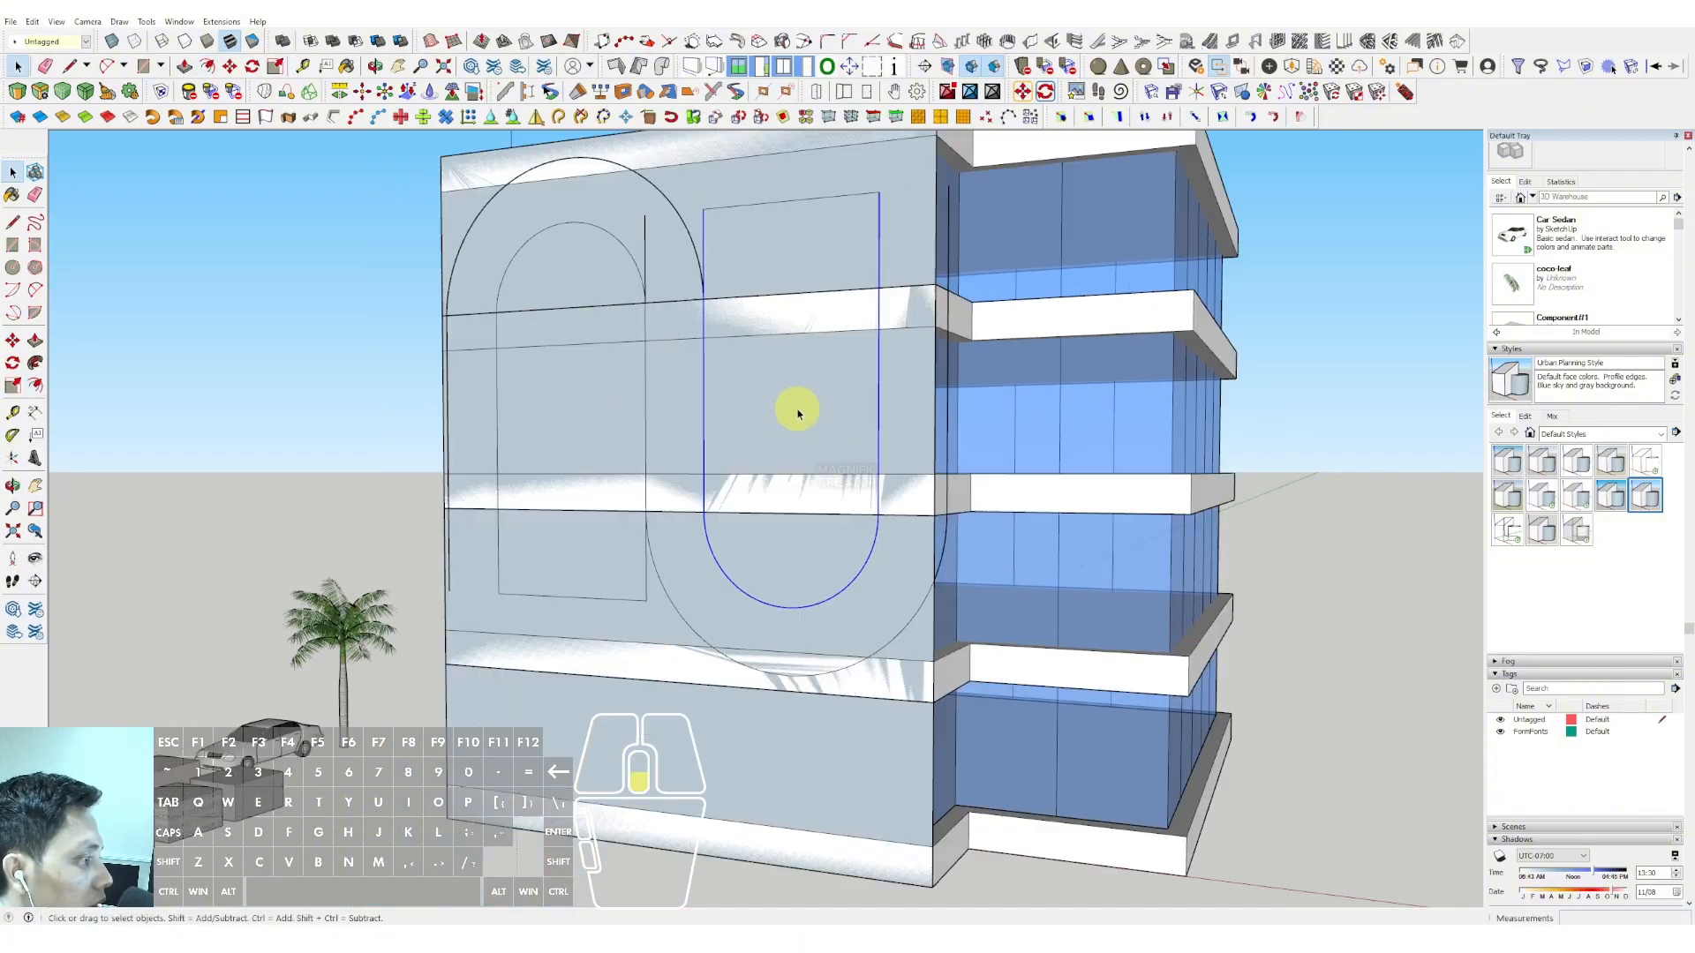
{"action": "middle_click_drag", "start_coordinate": [821, 434], "coordinate": [862, 491]}
{"action": "scroll", "coordinate": [896, 487], "scroll_direction": "down", "scroll_amount": 1}
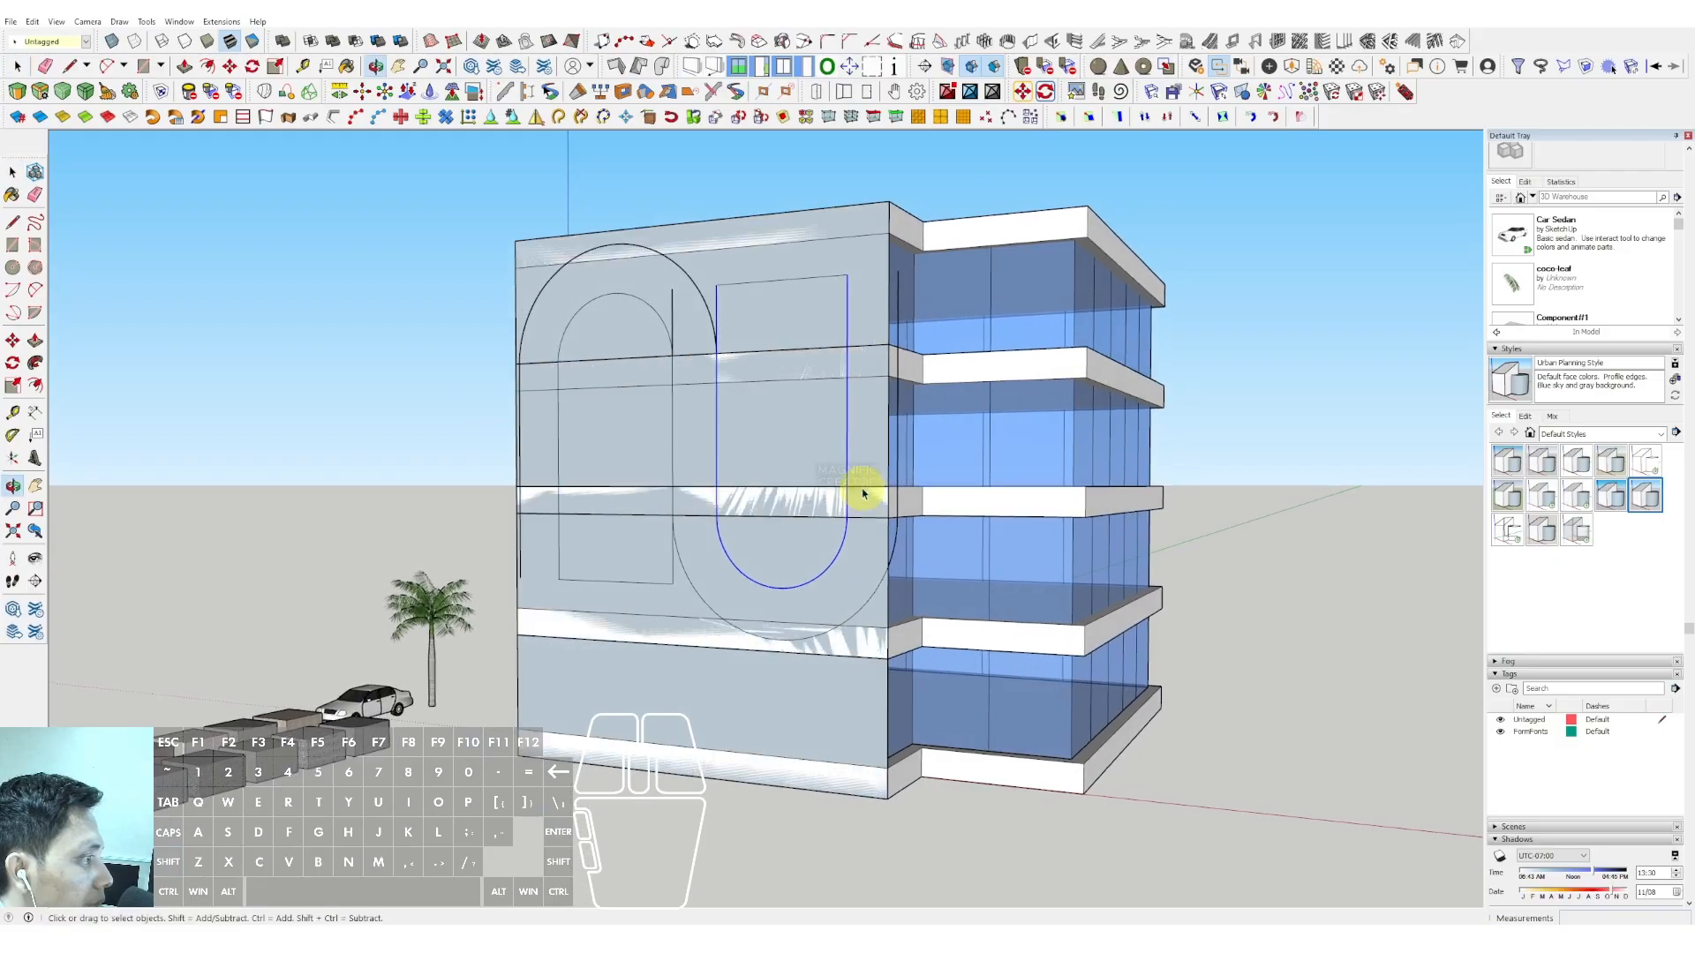
{"action": "key", "text": "ctrl+z"}
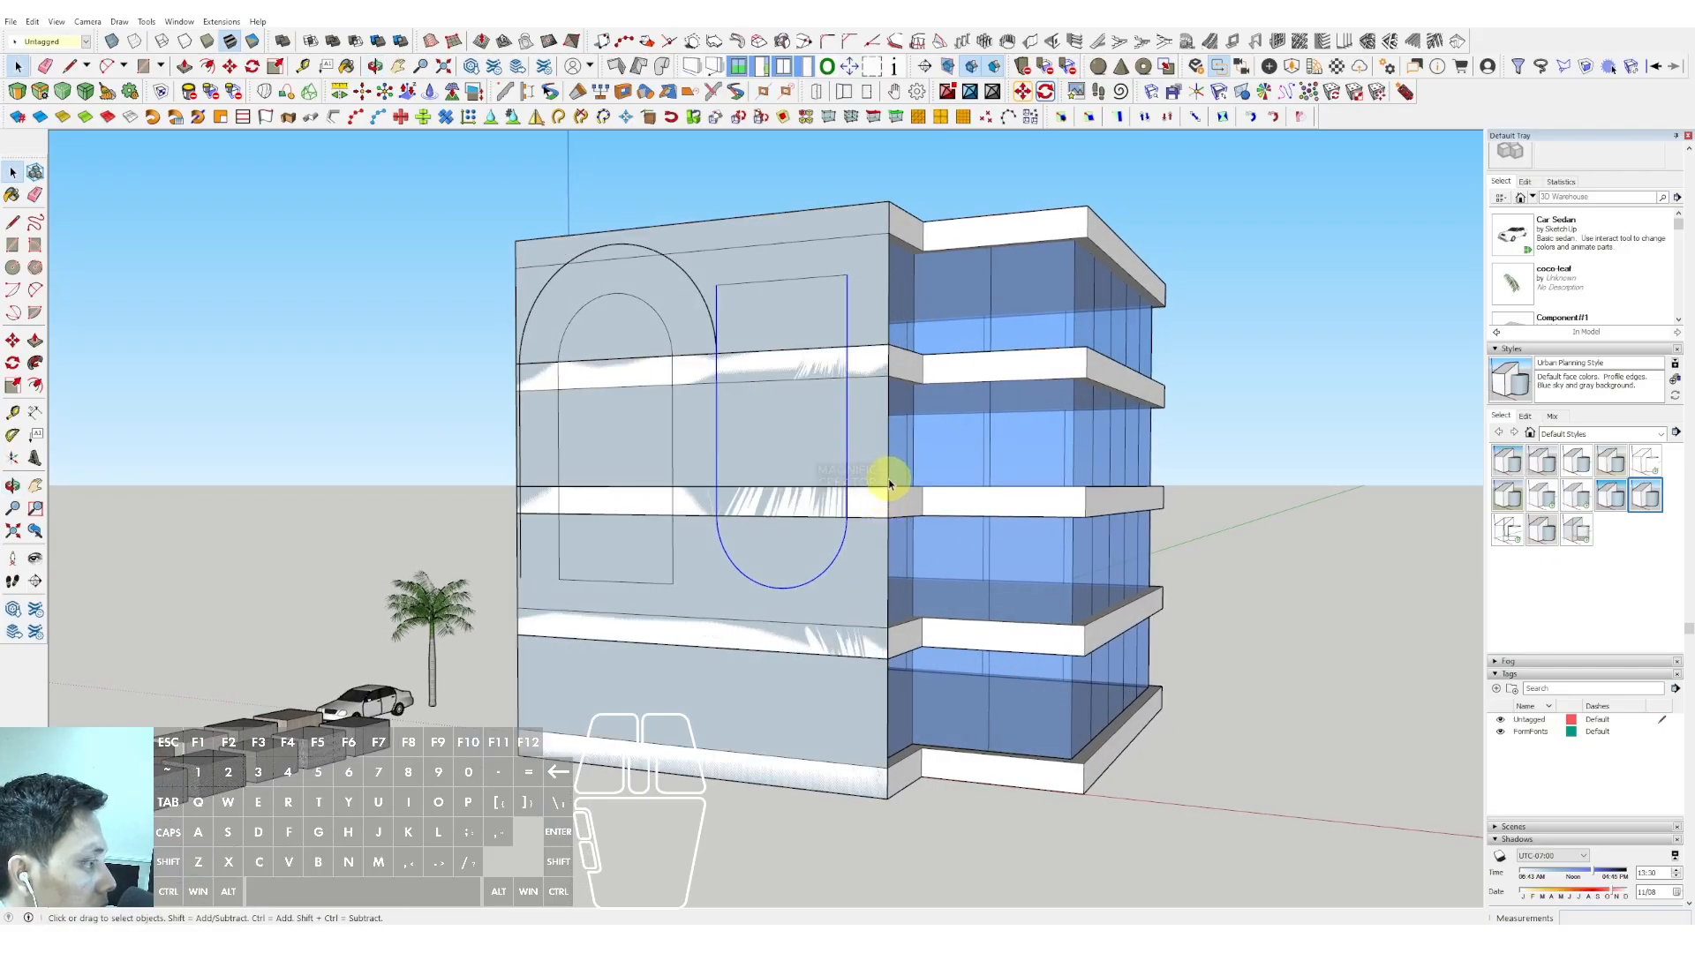
Step: Move the front wall's vertical end edge outward to widen the wall beyond the slab ends
{"action": "scroll", "coordinate": [886, 441], "scroll_direction": "up", "scroll_amount": 2}
{"action": "middle_click_drag", "start_coordinate": [882, 390], "coordinate": [806, 662]}
{"action": "key", "text": "m"}
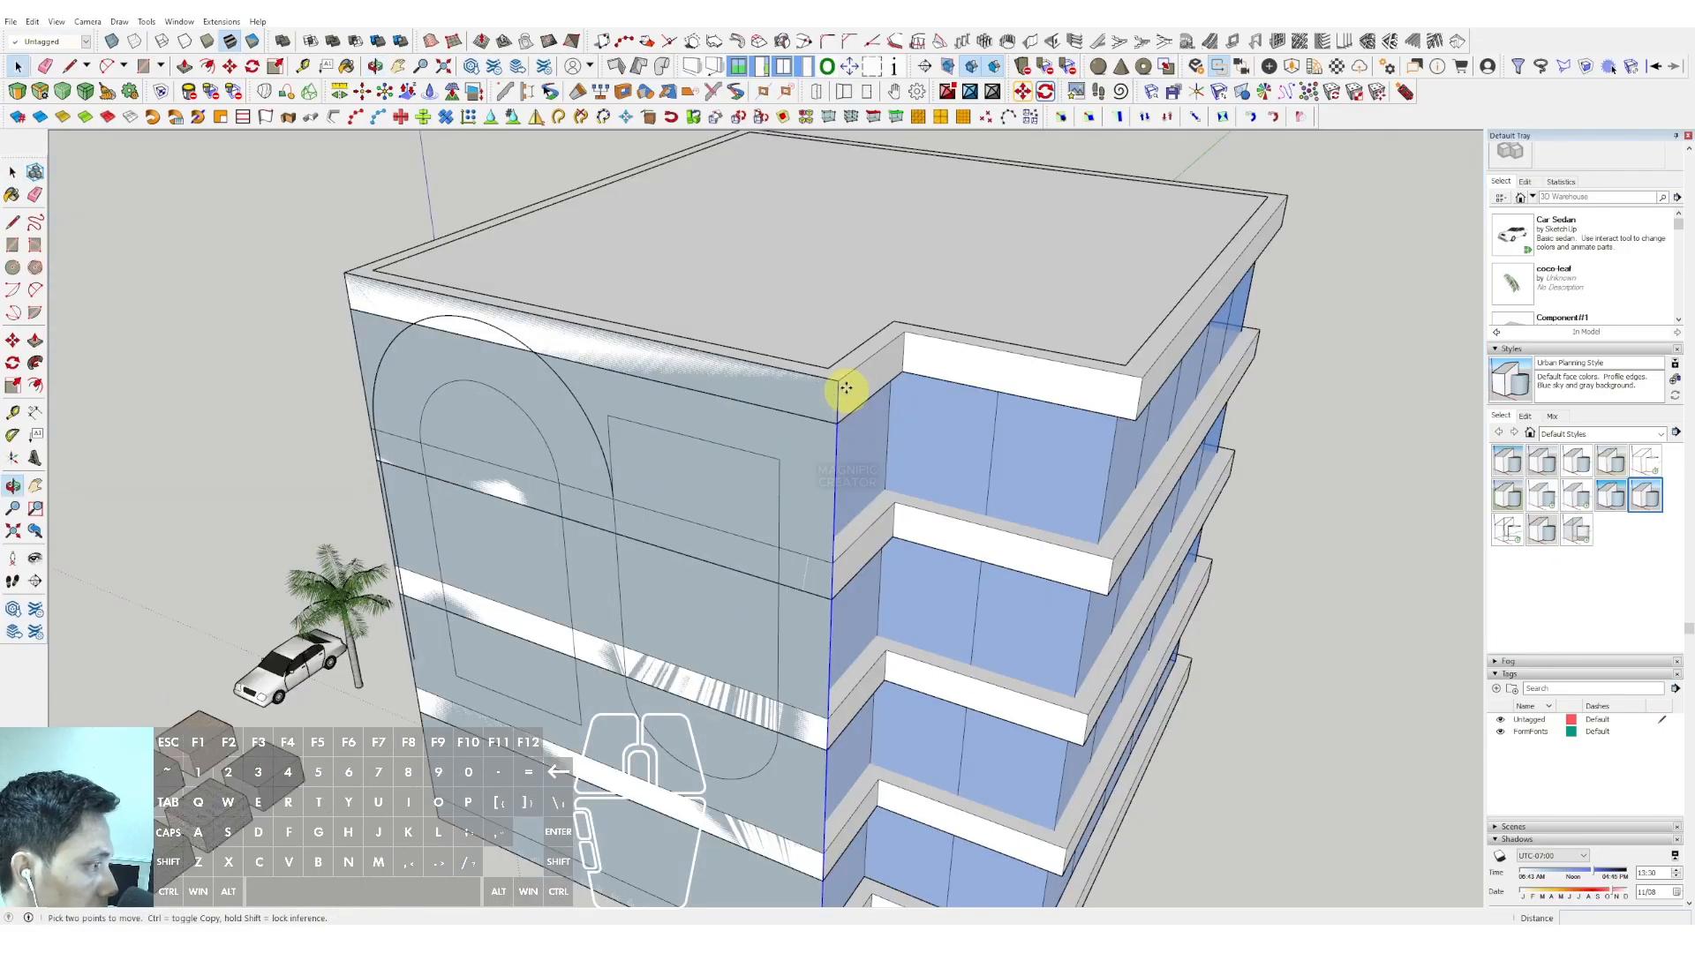
{"action": "left_click", "coordinate": [839, 383]}
{"action": "left_click", "coordinate": [883, 391], "text": "shift"}
{"action": "key", "text": "space"}
Step: Offset the right outline's lower arc and both side edges outward to the left outline's near side edge
{"action": "middle_click_drag", "start_coordinate": [725, 591], "coordinate": [715, 393]}
{"action": "left_click", "coordinate": [682, 397]}
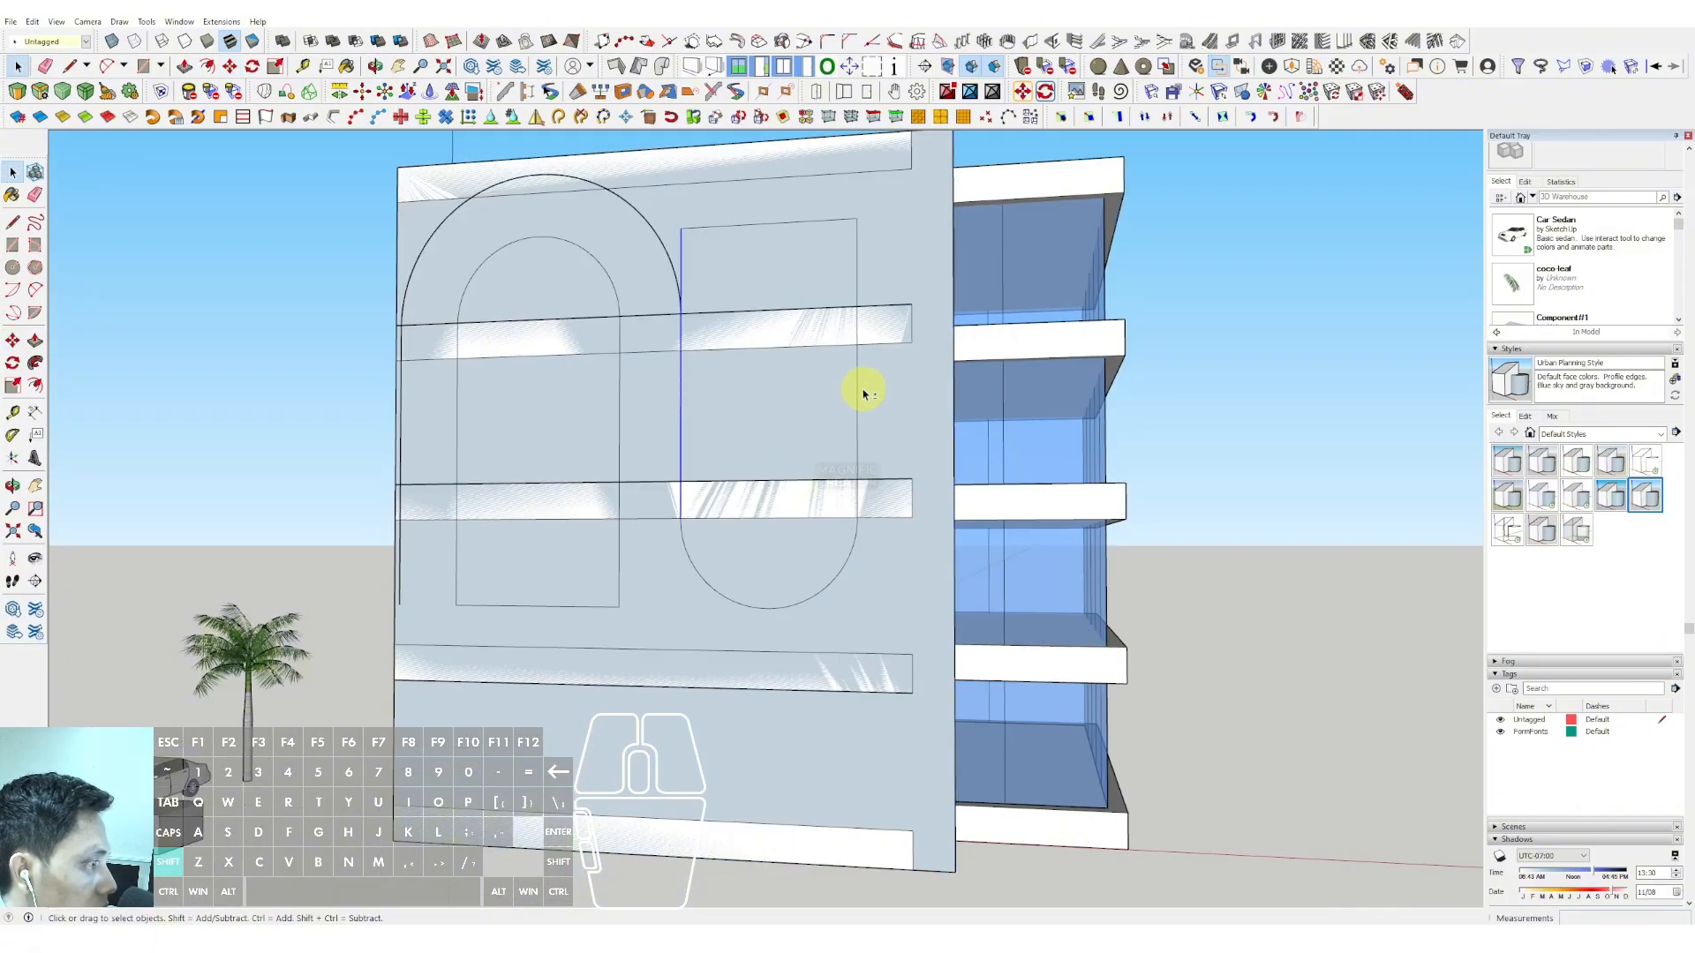
{"action": "scroll", "coordinate": [681, 484], "scroll_direction": "up", "scroll_amount": 2}
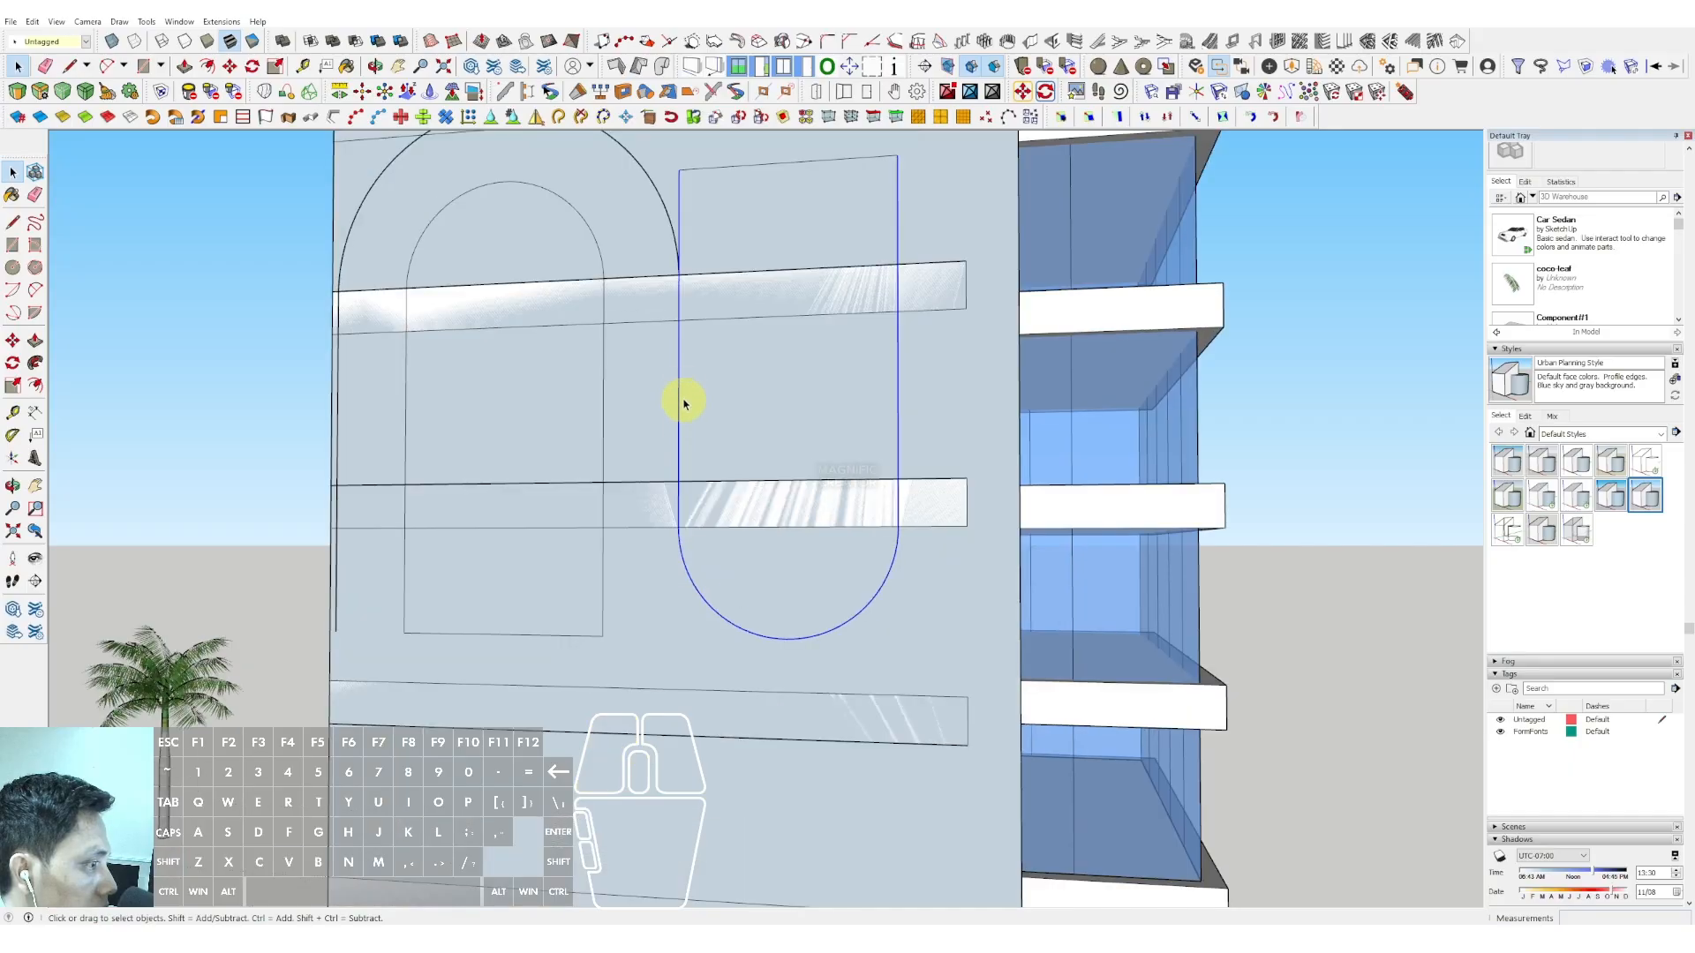
{"action": "key", "text": "f"}
{"action": "left_click", "coordinate": [679, 379]}
{"action": "left_click", "coordinate": [604, 380]}
{"action": "key", "text": "space"}
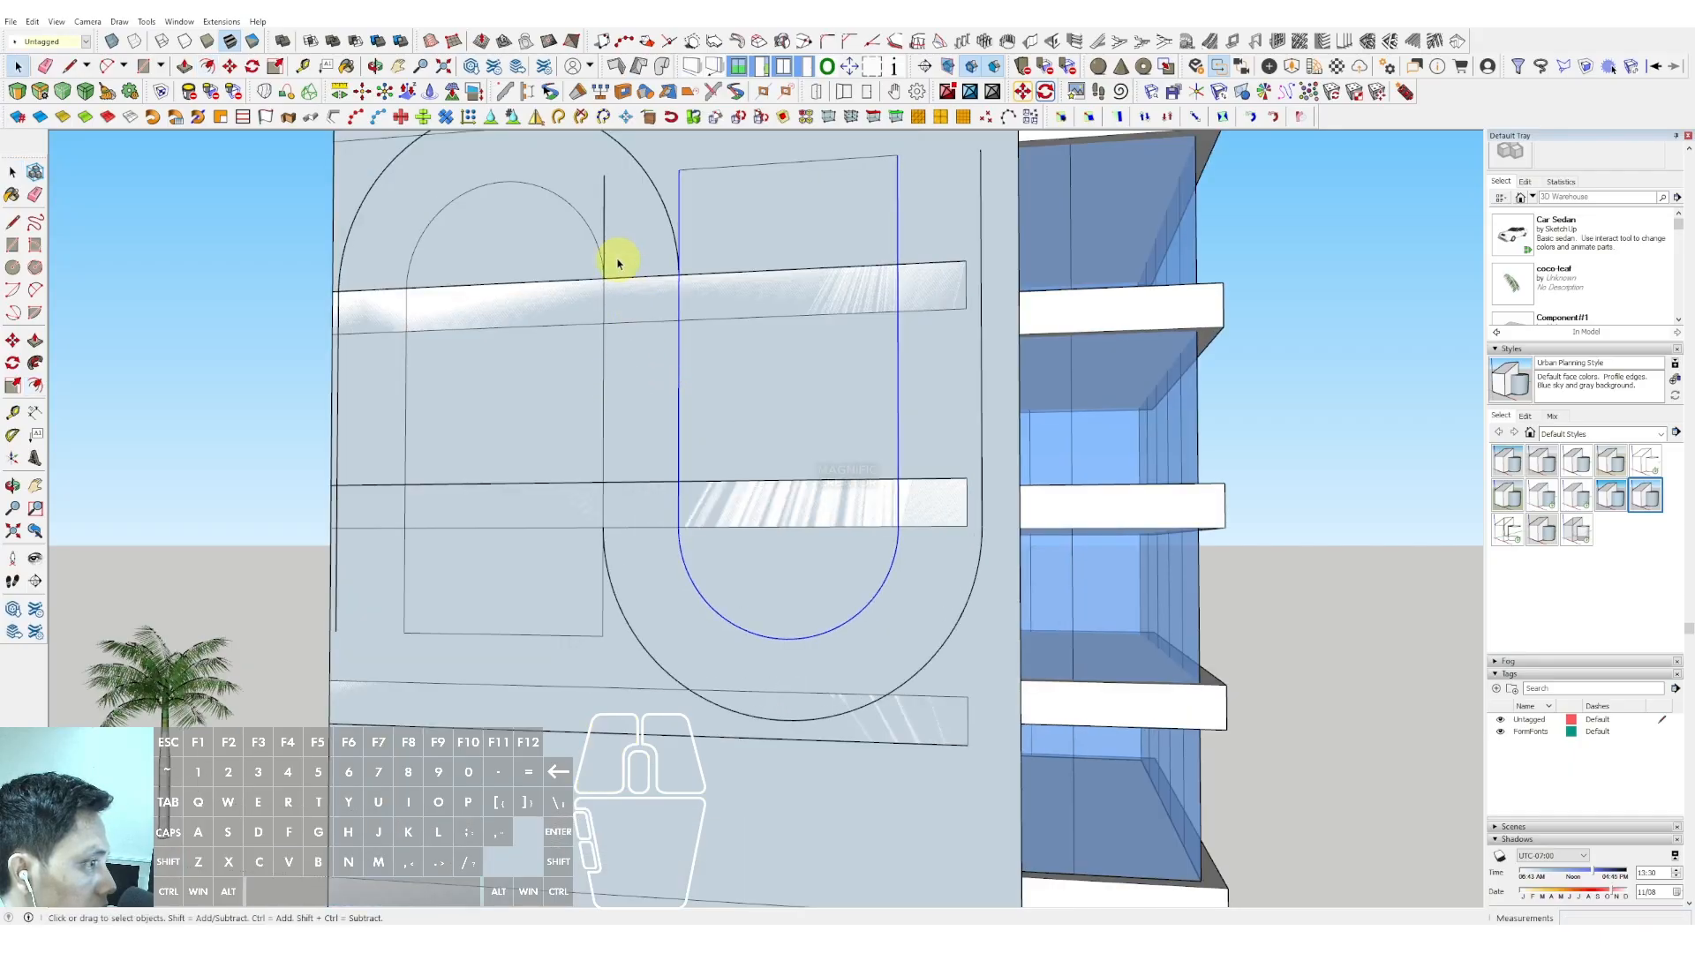
Step: Erase the excess offset line that runs above the left outline's straight side
{"action": "key", "text": "e"}
{"action": "left_click", "coordinate": [603, 234]}
{"action": "scroll", "coordinate": [730, 291], "scroll_direction": "down", "scroll_amount": 2}
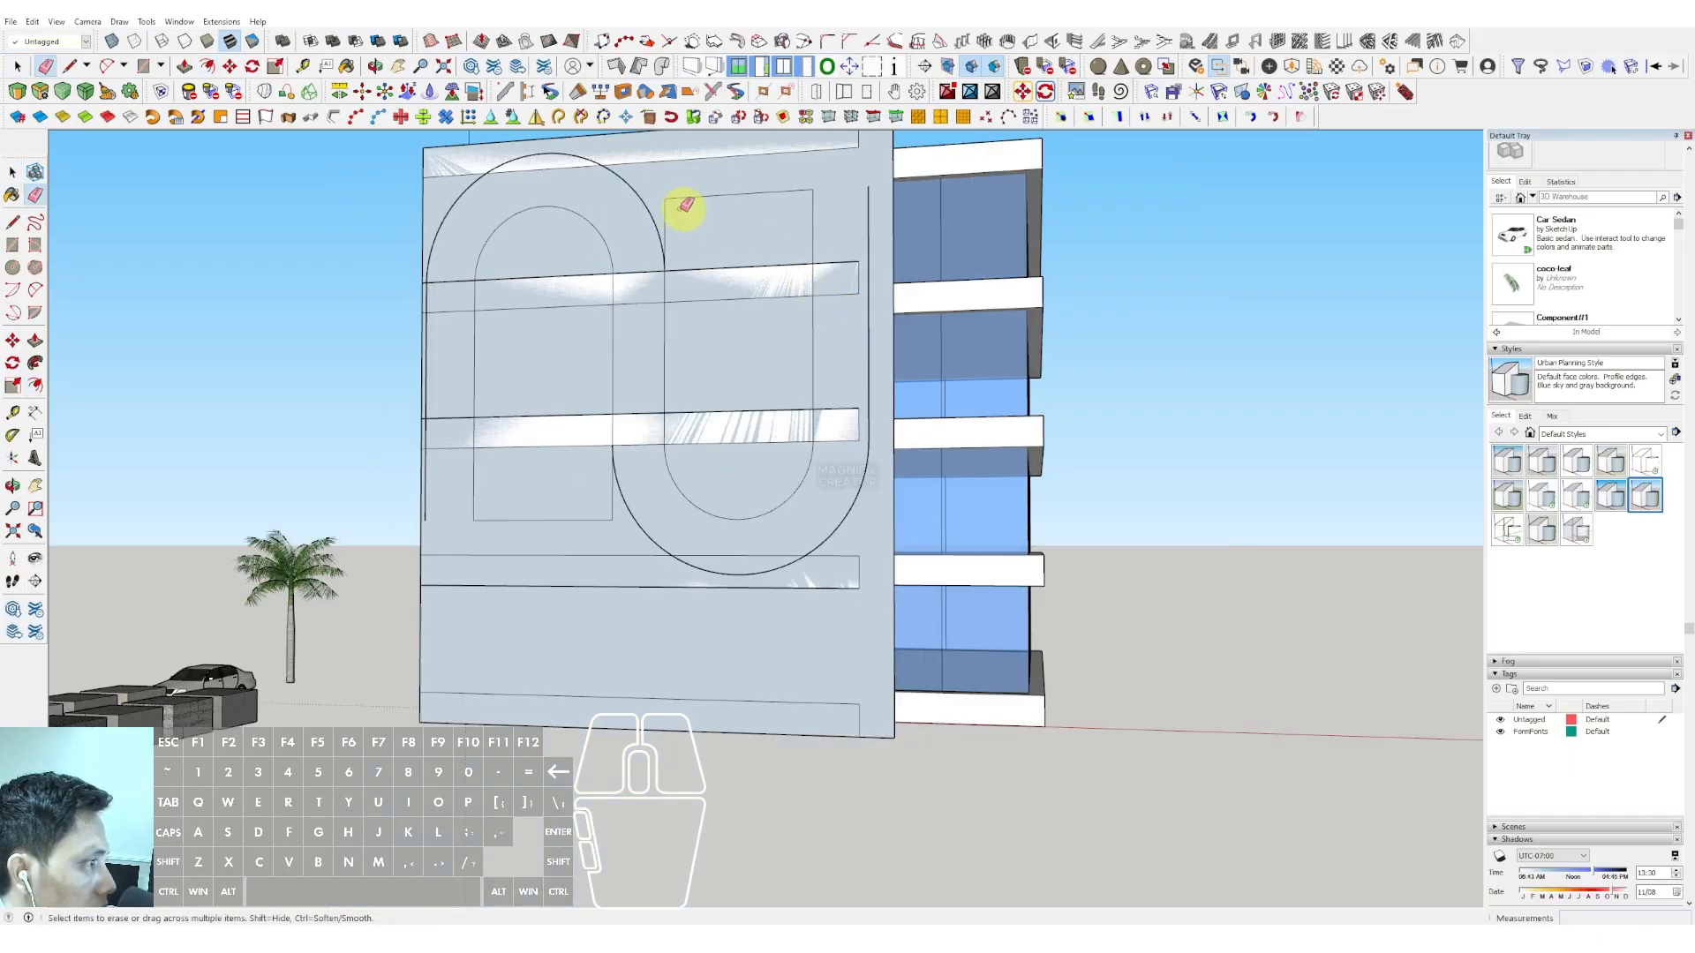
{"action": "left_click_drag", "start_coordinate": [685, 205], "coordinate": [681, 198]}
{"action": "key", "text": "space"}
Step: Draw a short line over the junction of the outer left arc and the right outline's side to split that edge
{"action": "scroll", "coordinate": [669, 285], "scroll_direction": "up", "scroll_amount": 2}
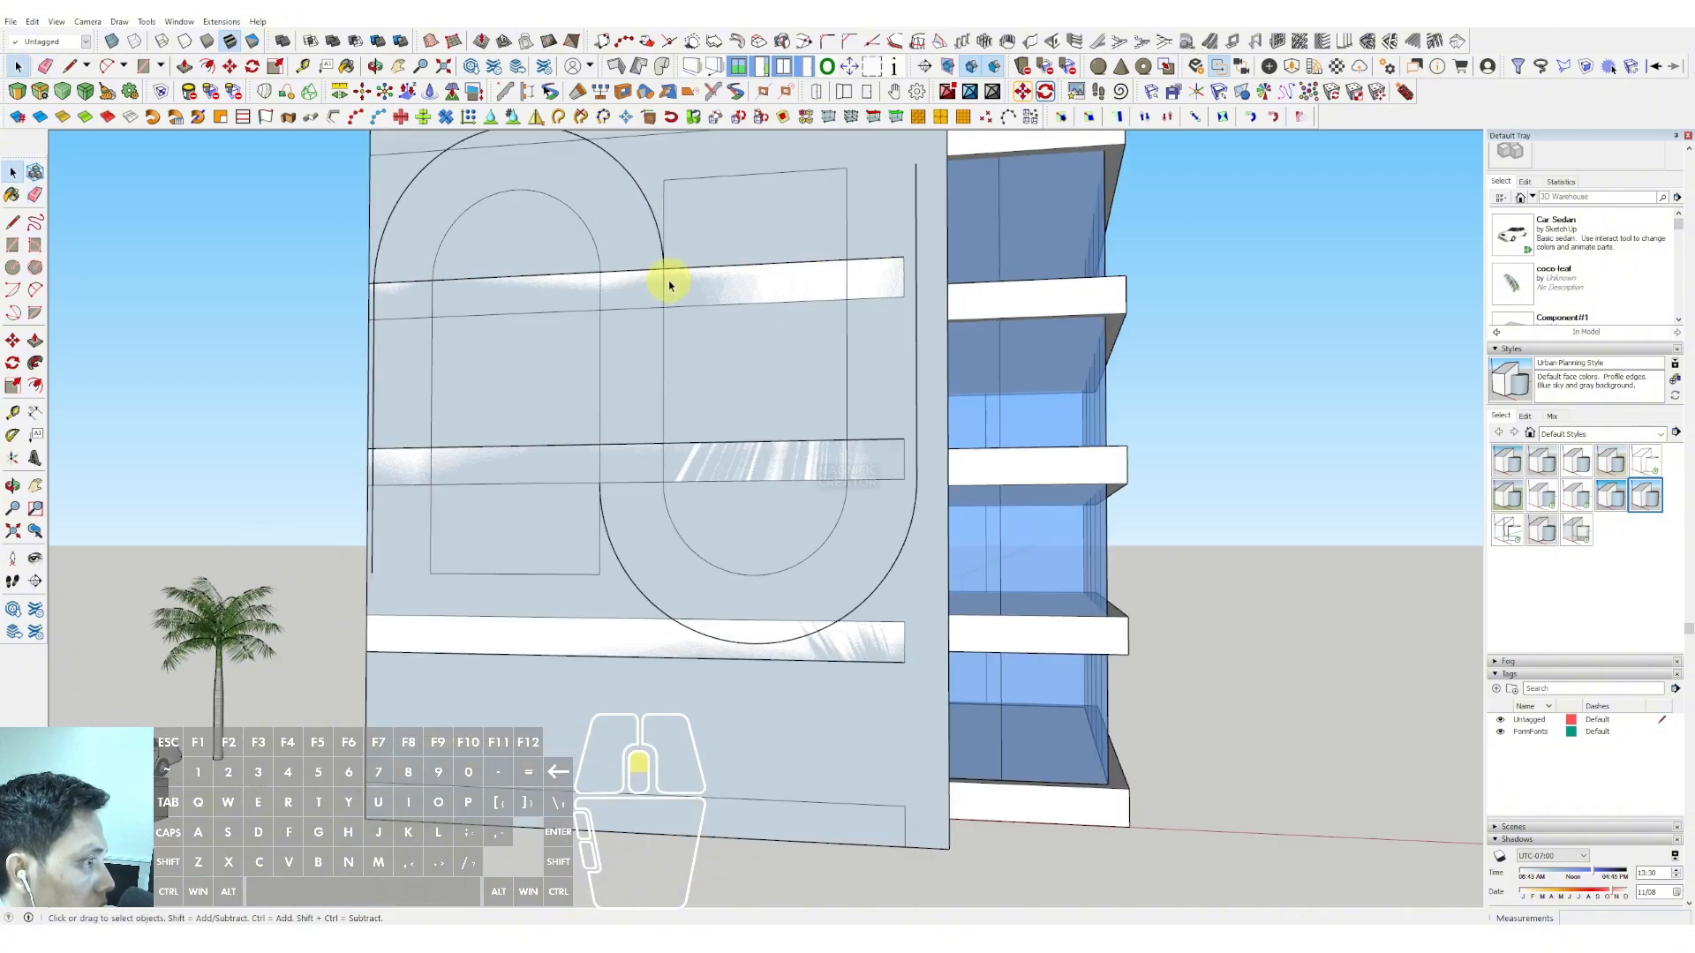
{"action": "scroll", "coordinate": [672, 245], "scroll_direction": "up", "scroll_amount": 6}
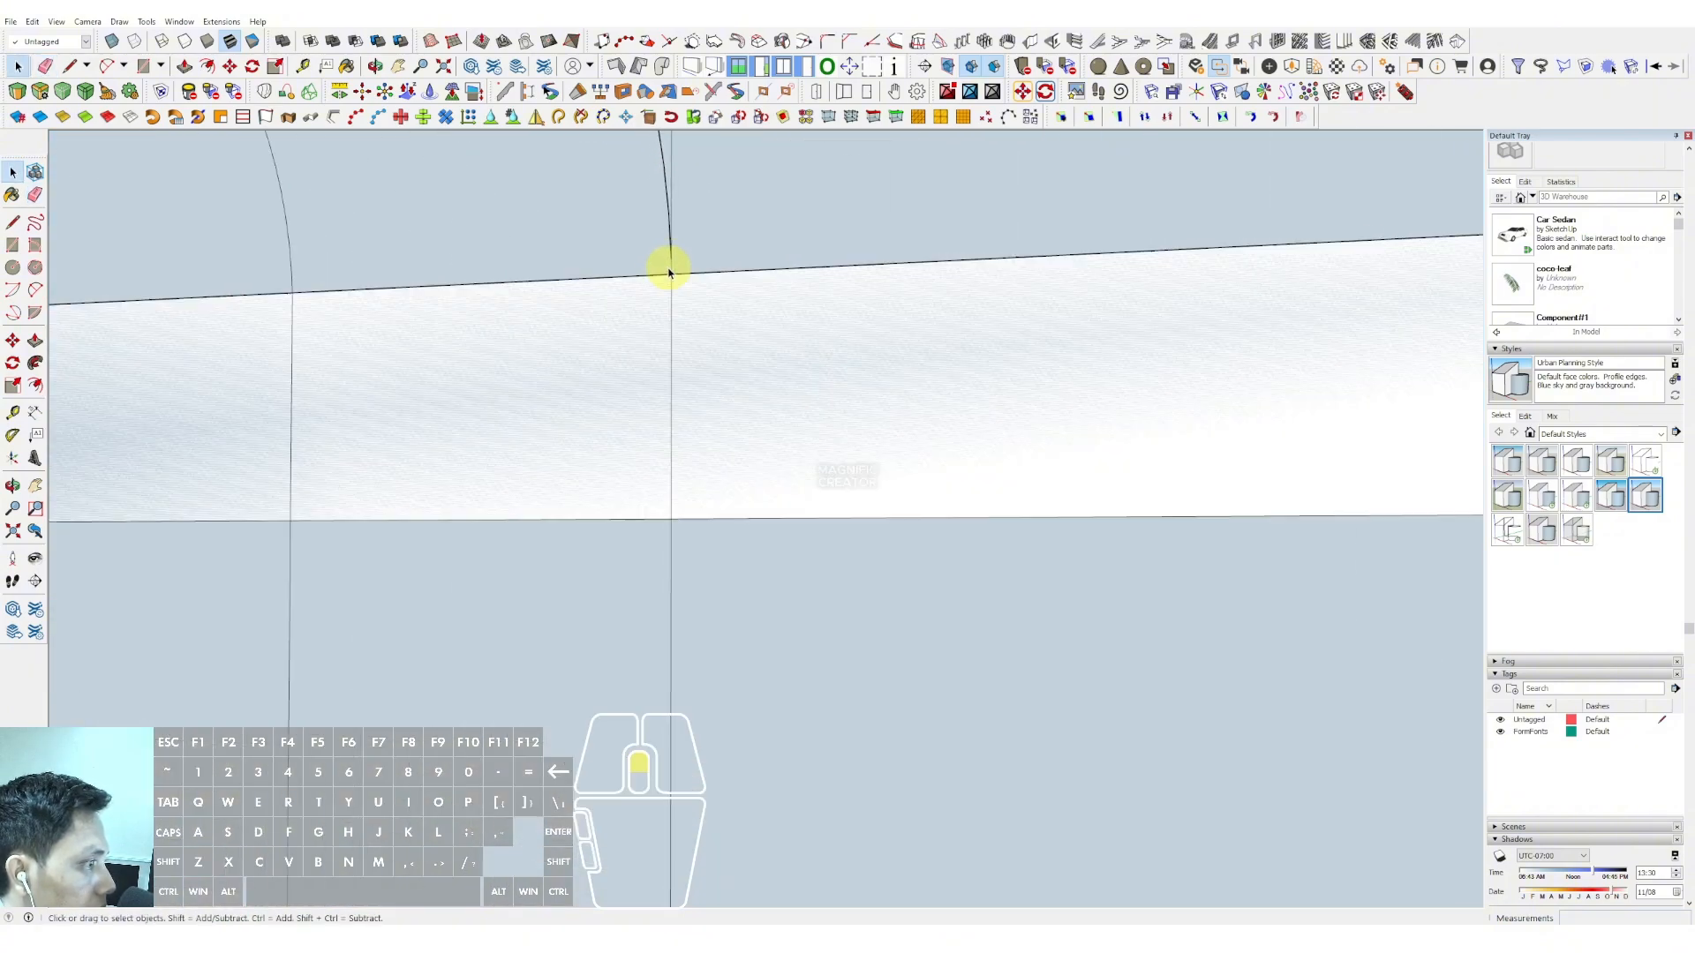
{"action": "key", "text": "d"}
{"action": "left_click", "coordinate": [671, 219]}
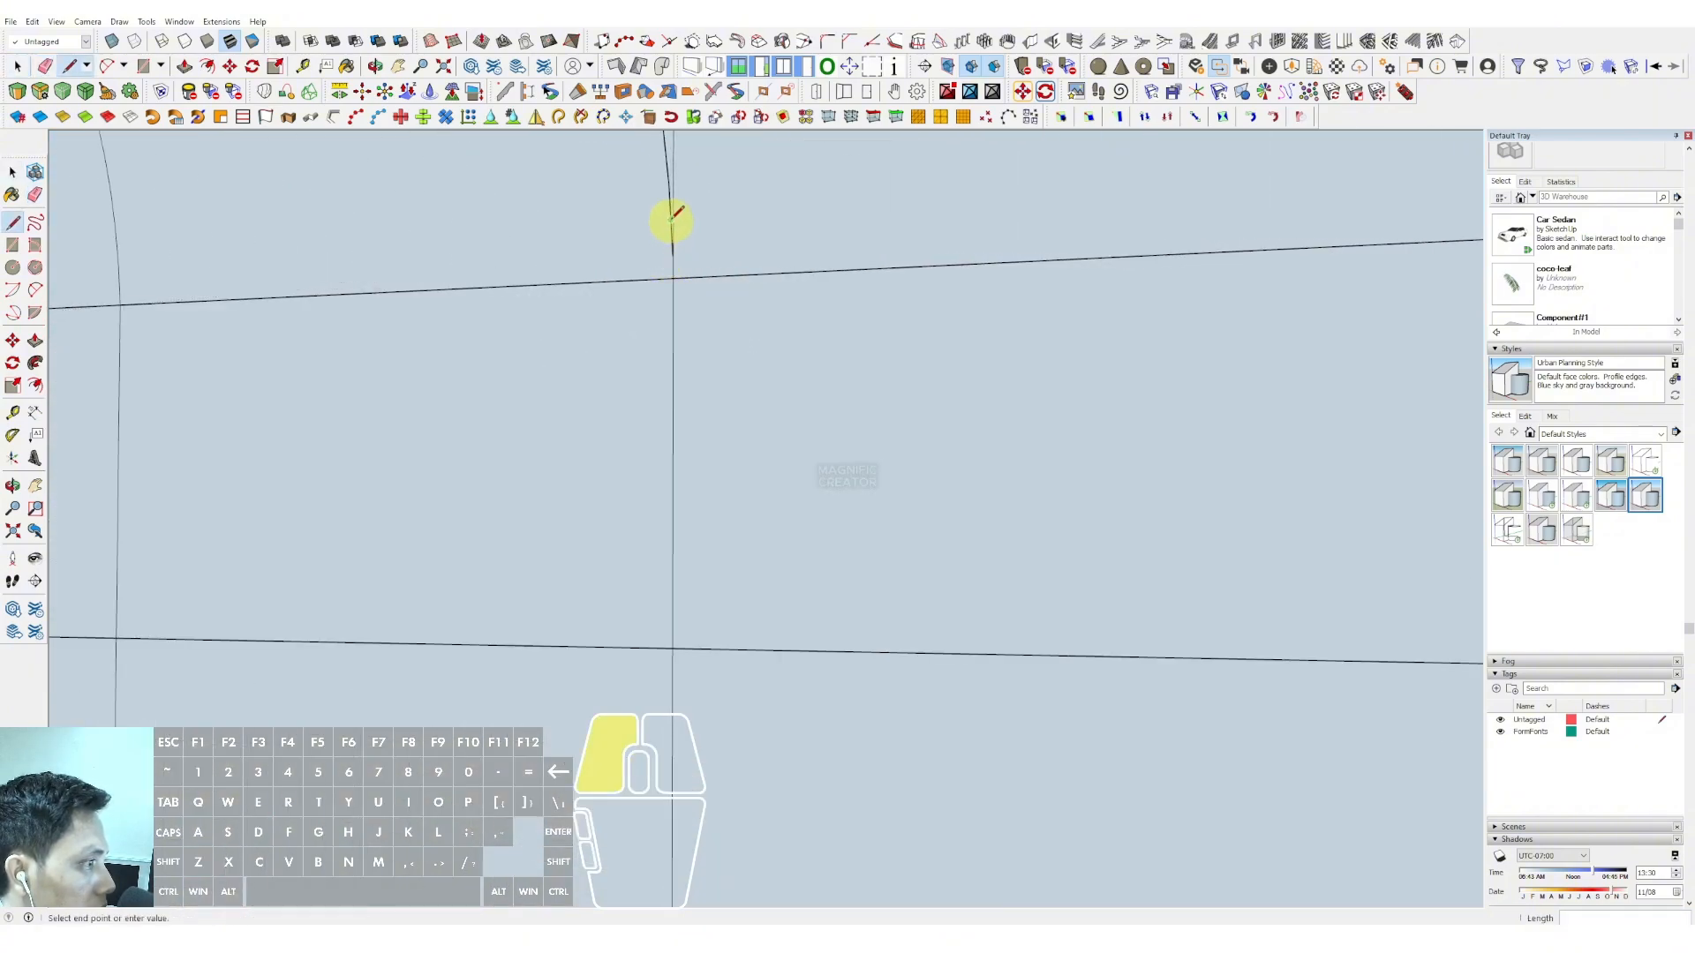
{"action": "left_click", "coordinate": [673, 360]}
{"action": "scroll", "coordinate": [674, 360], "scroll_direction": "down", "scroll_amount": 5}
{"action": "key", "text": "space"}
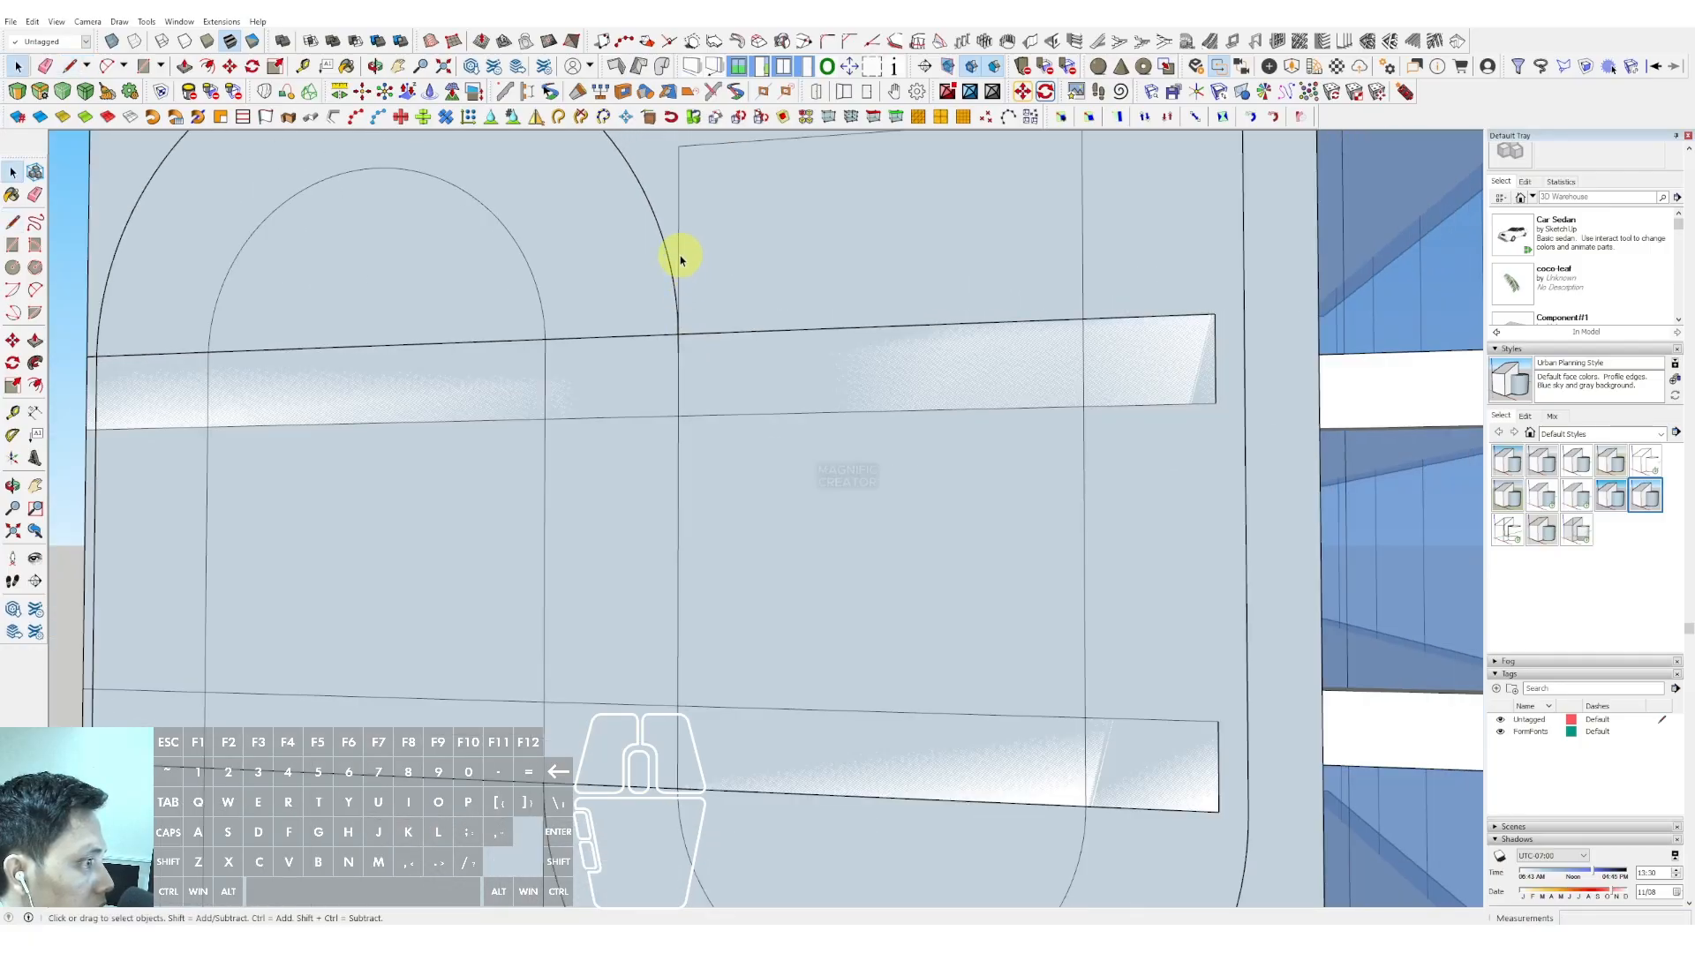
Step: Erase the right outline's top edge and the excess side edge above the junction with the outer left arc
{"action": "scroll", "coordinate": [678, 259], "scroll_direction": "down", "scroll_amount": 4}
{"action": "left_click", "coordinate": [790, 170]}
{"action": "key", "text": "e"}
{"action": "scroll", "coordinate": [903, 199], "scroll_direction": "down", "scroll_amount": 3}
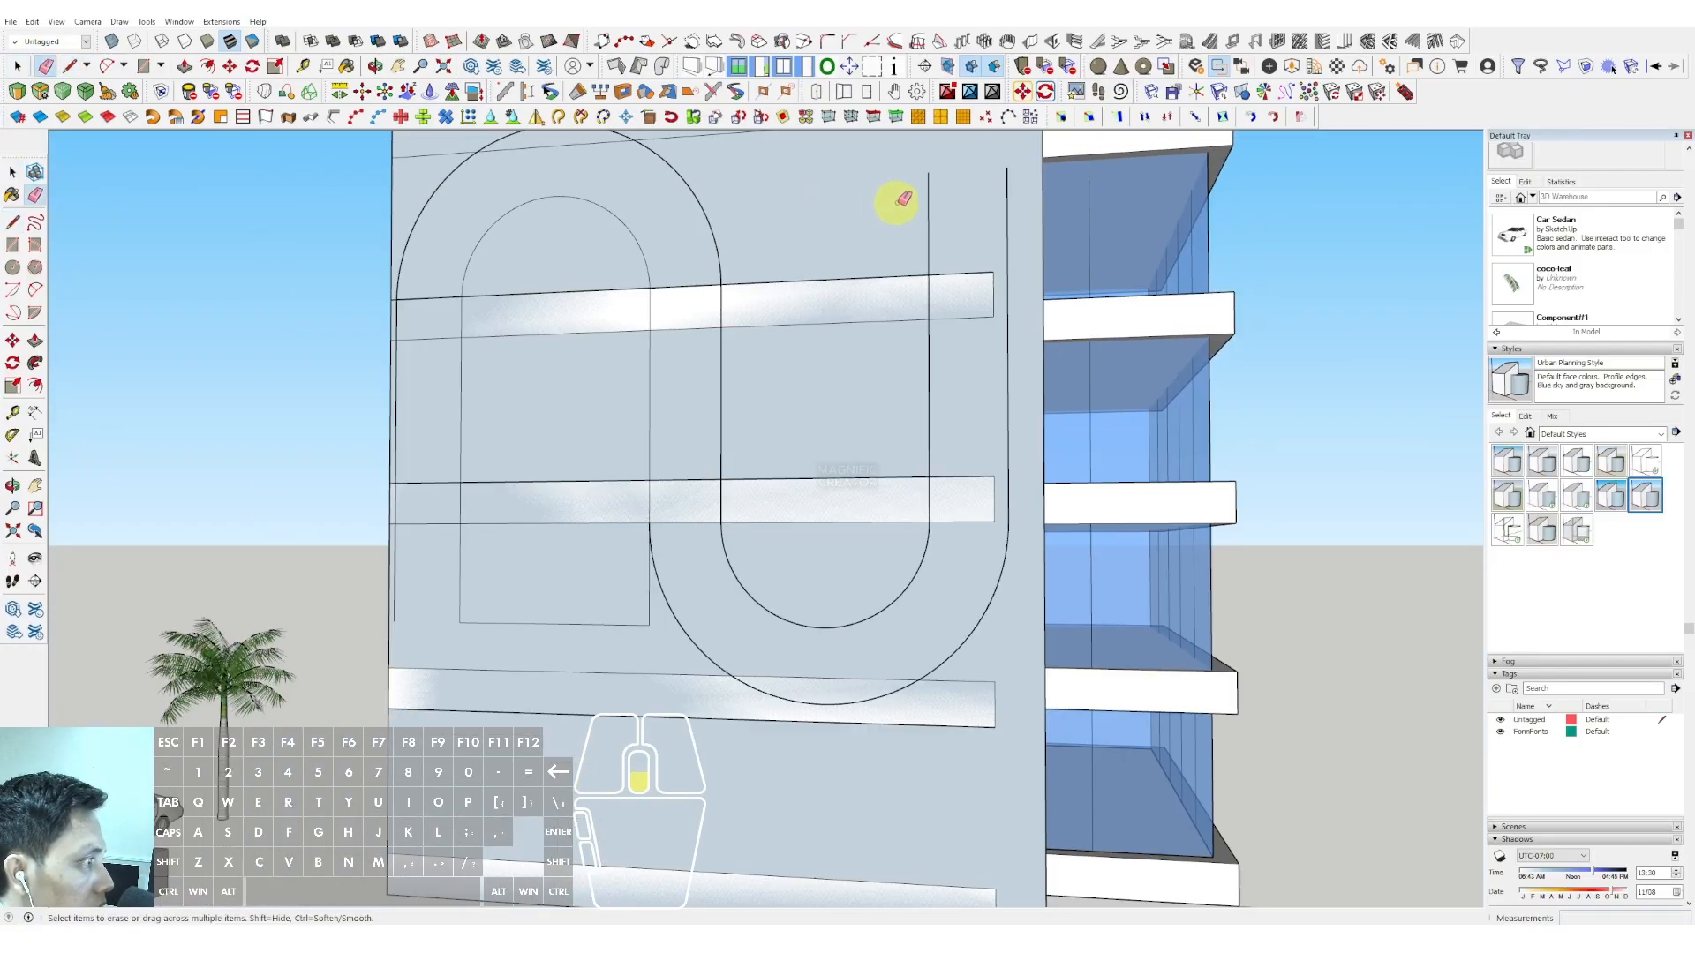
Step: Extend the right inner edge about 5422 mm upward beyond the roof and close the band across to the outer edge
{"action": "scroll", "coordinate": [918, 260], "scroll_direction": "down", "scroll_amount": 3}
{"action": "scroll", "coordinate": [881, 288], "scroll_direction": "up", "scroll_amount": 2}
{"action": "key", "text": "l"}
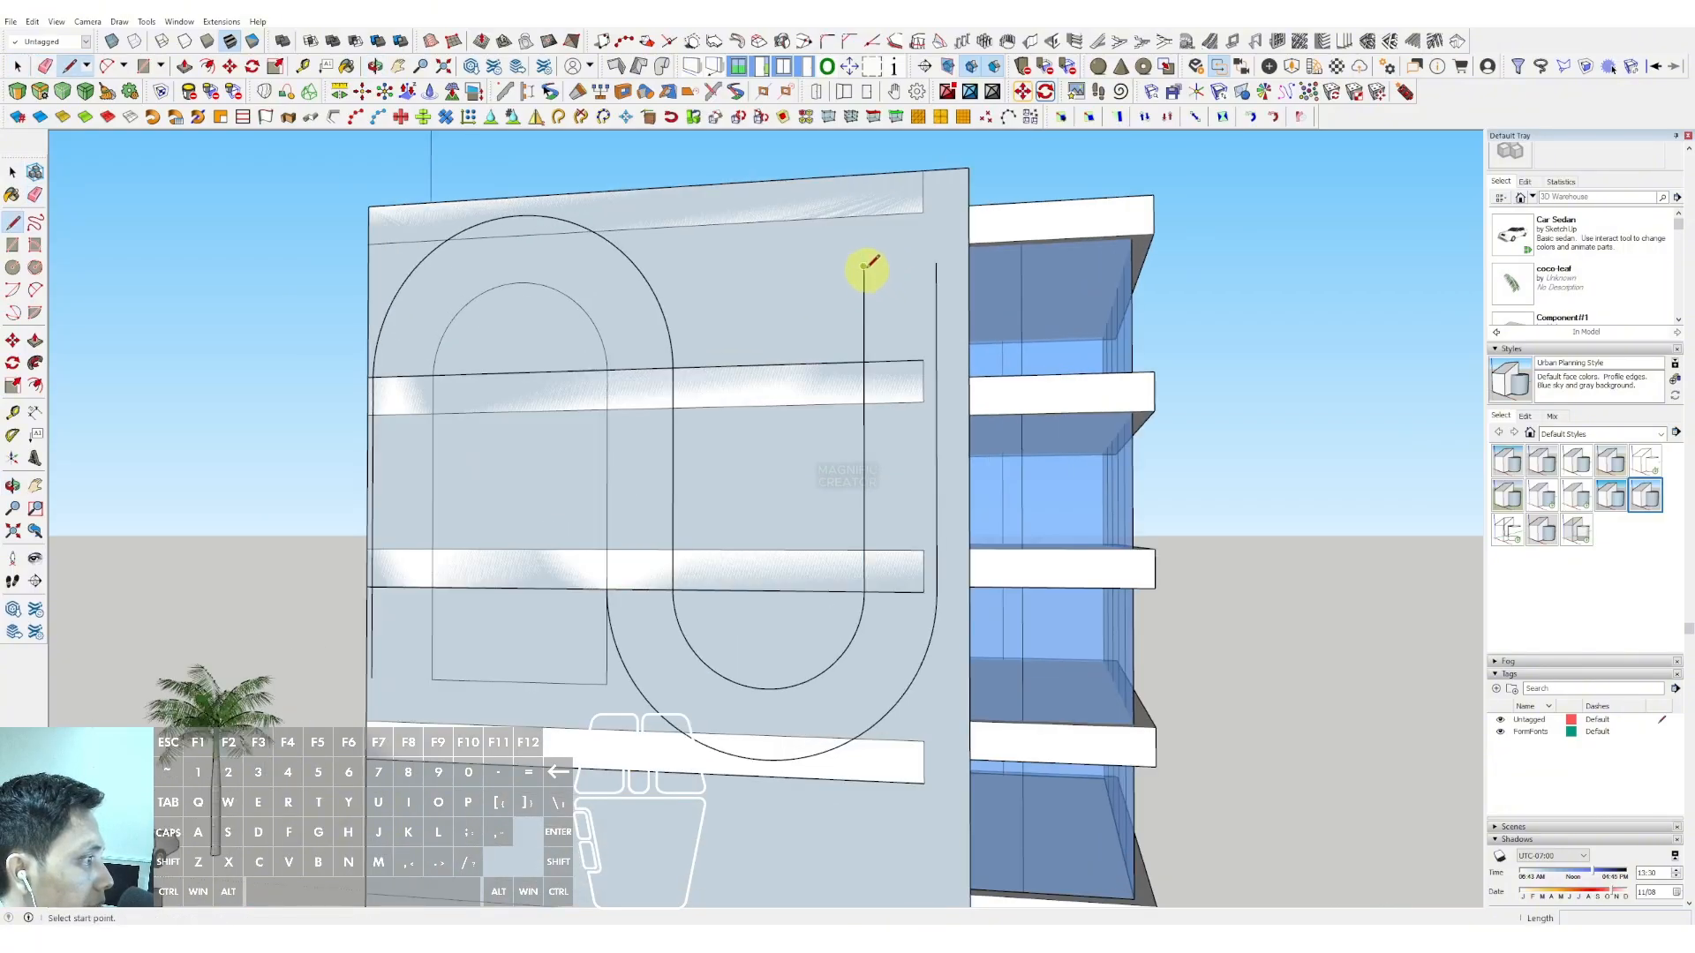
{"action": "left_click", "coordinate": [863, 265]}
{"action": "scroll", "coordinate": [865, 200], "scroll_direction": "down", "scroll_amount": 2}
{"action": "key", "text": "shift"}
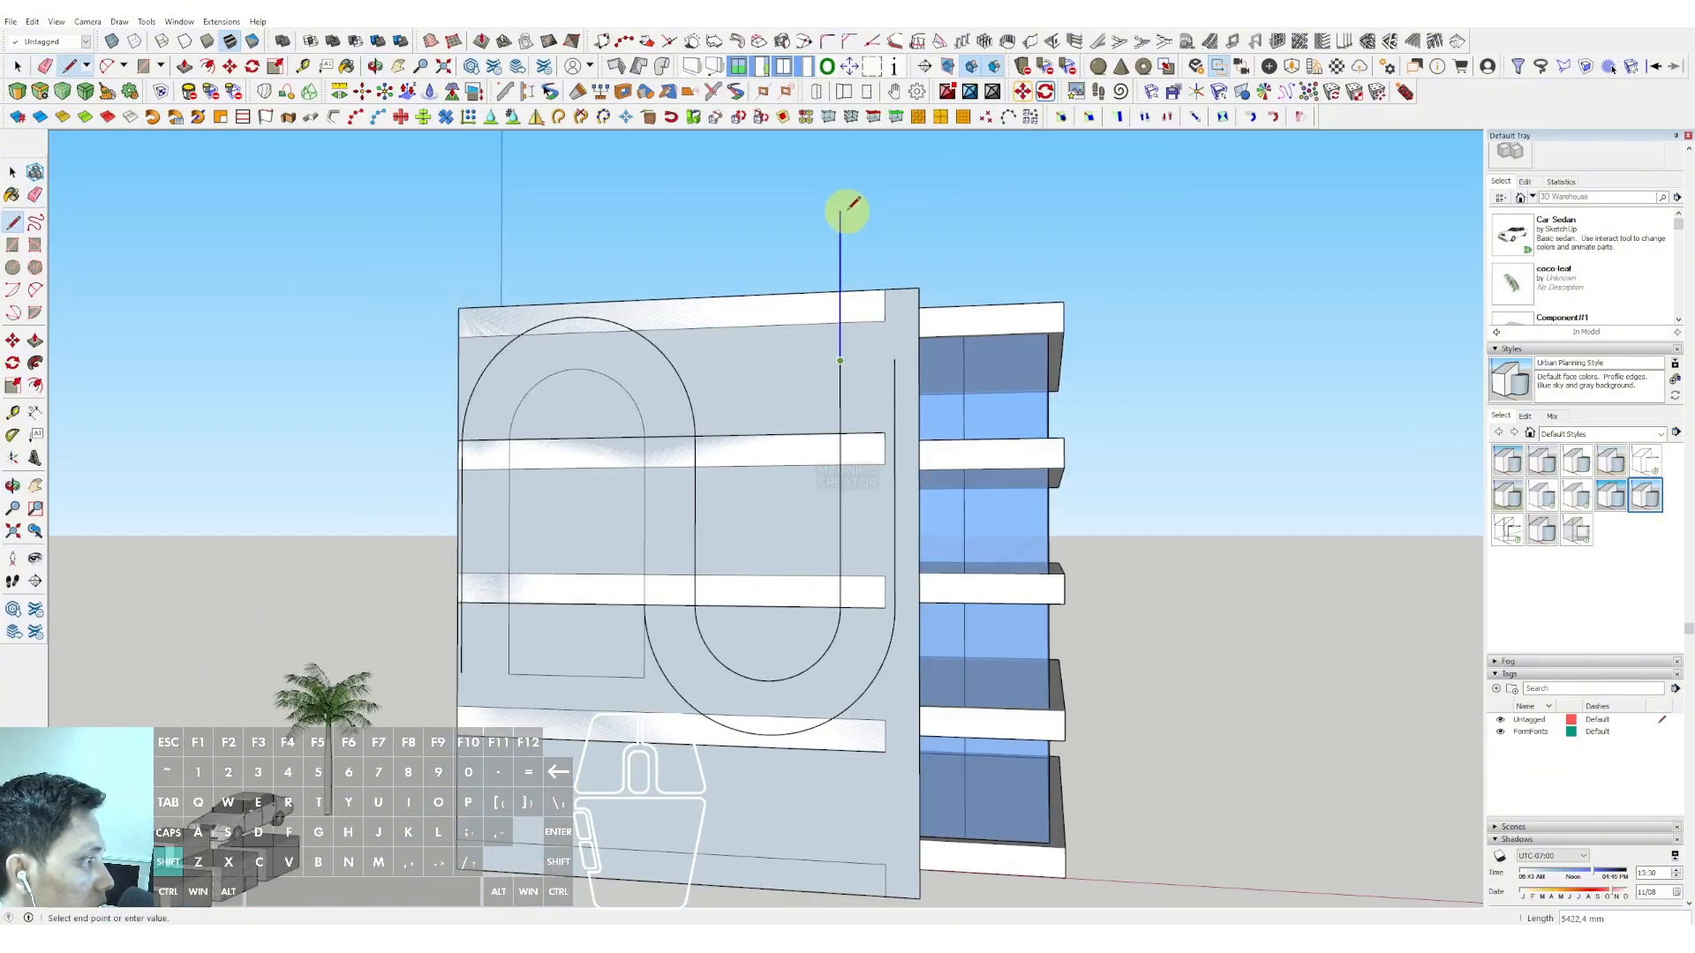
{"action": "left_click", "coordinate": [845, 210]}
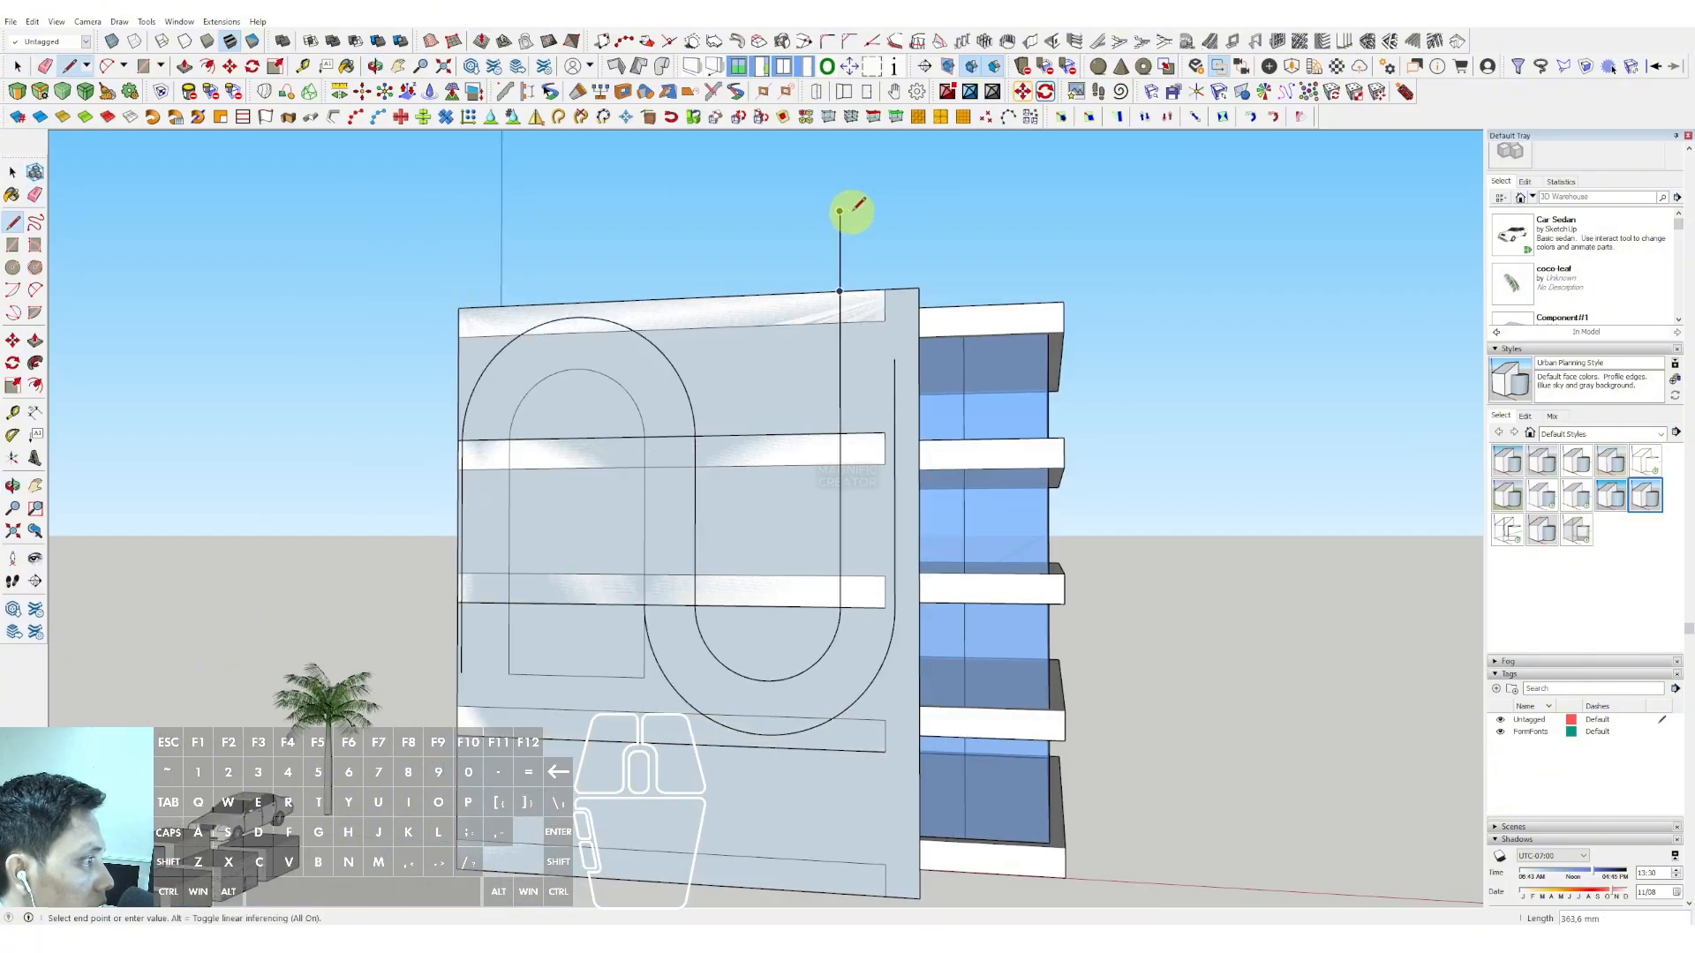
{"action": "left_click", "coordinate": [894, 357]}
{"action": "key", "text": "space"}
Step: Close the band's lower end with a horizontal line from the left outline's lower corner to the outer offset edge
{"action": "middle_click_drag", "start_coordinate": [892, 359], "coordinate": [879, 270]}
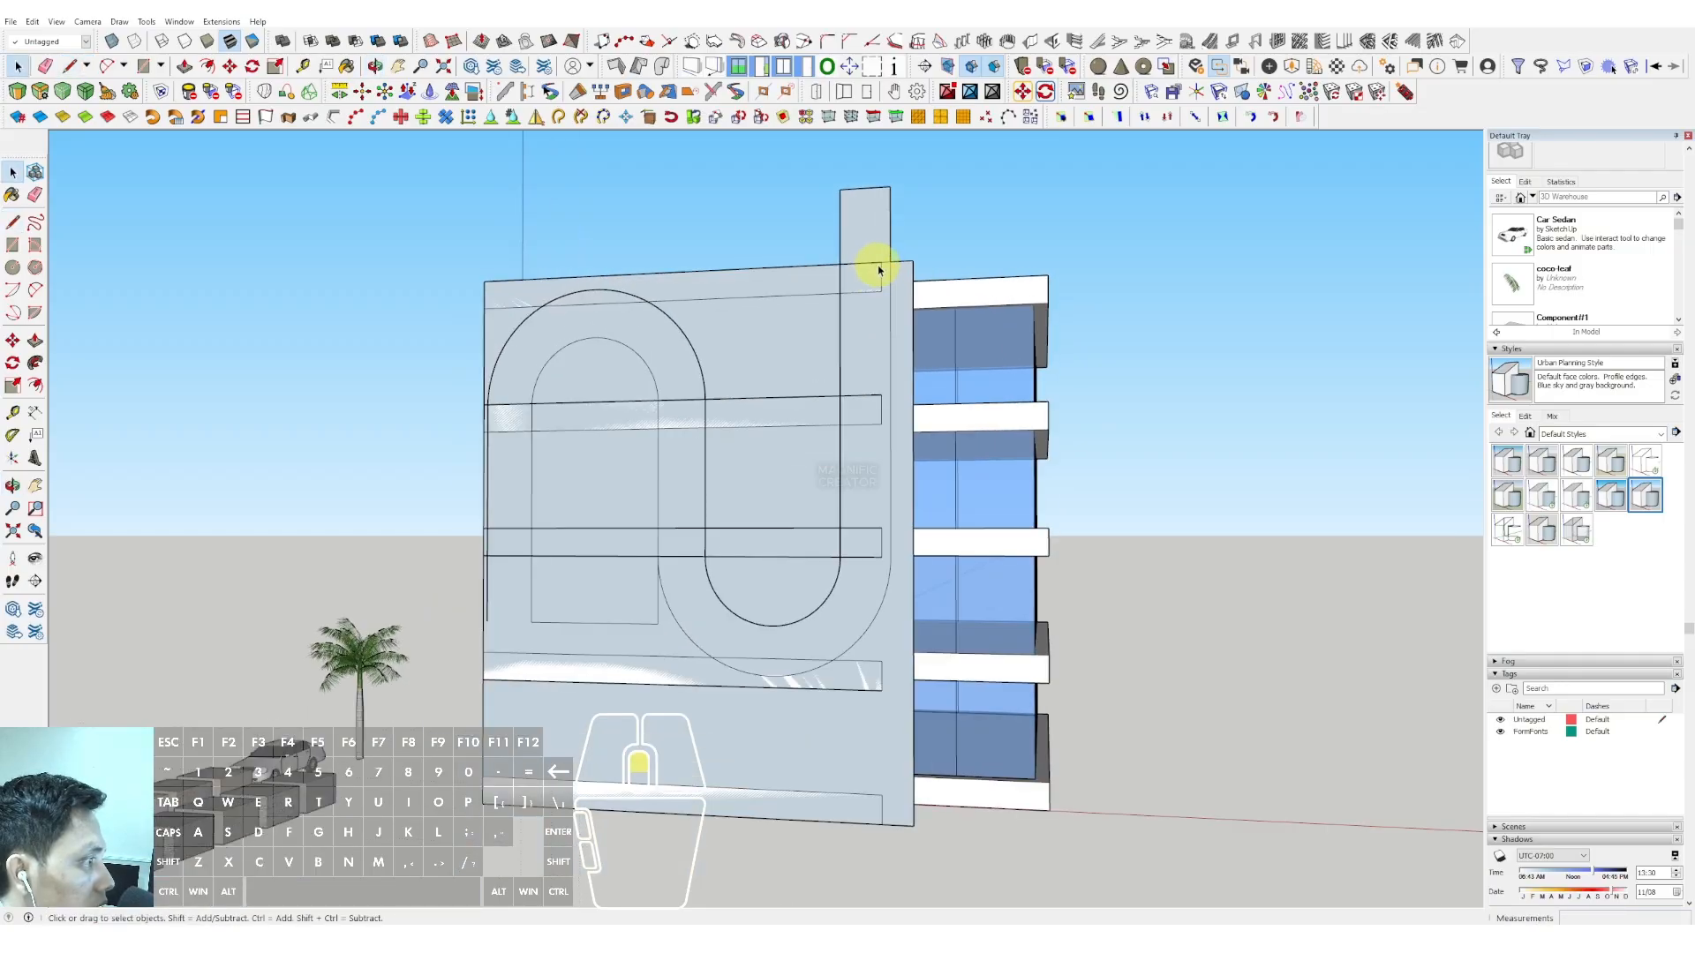
{"action": "scroll", "coordinate": [878, 276], "scroll_direction": "down", "scroll_amount": 2}
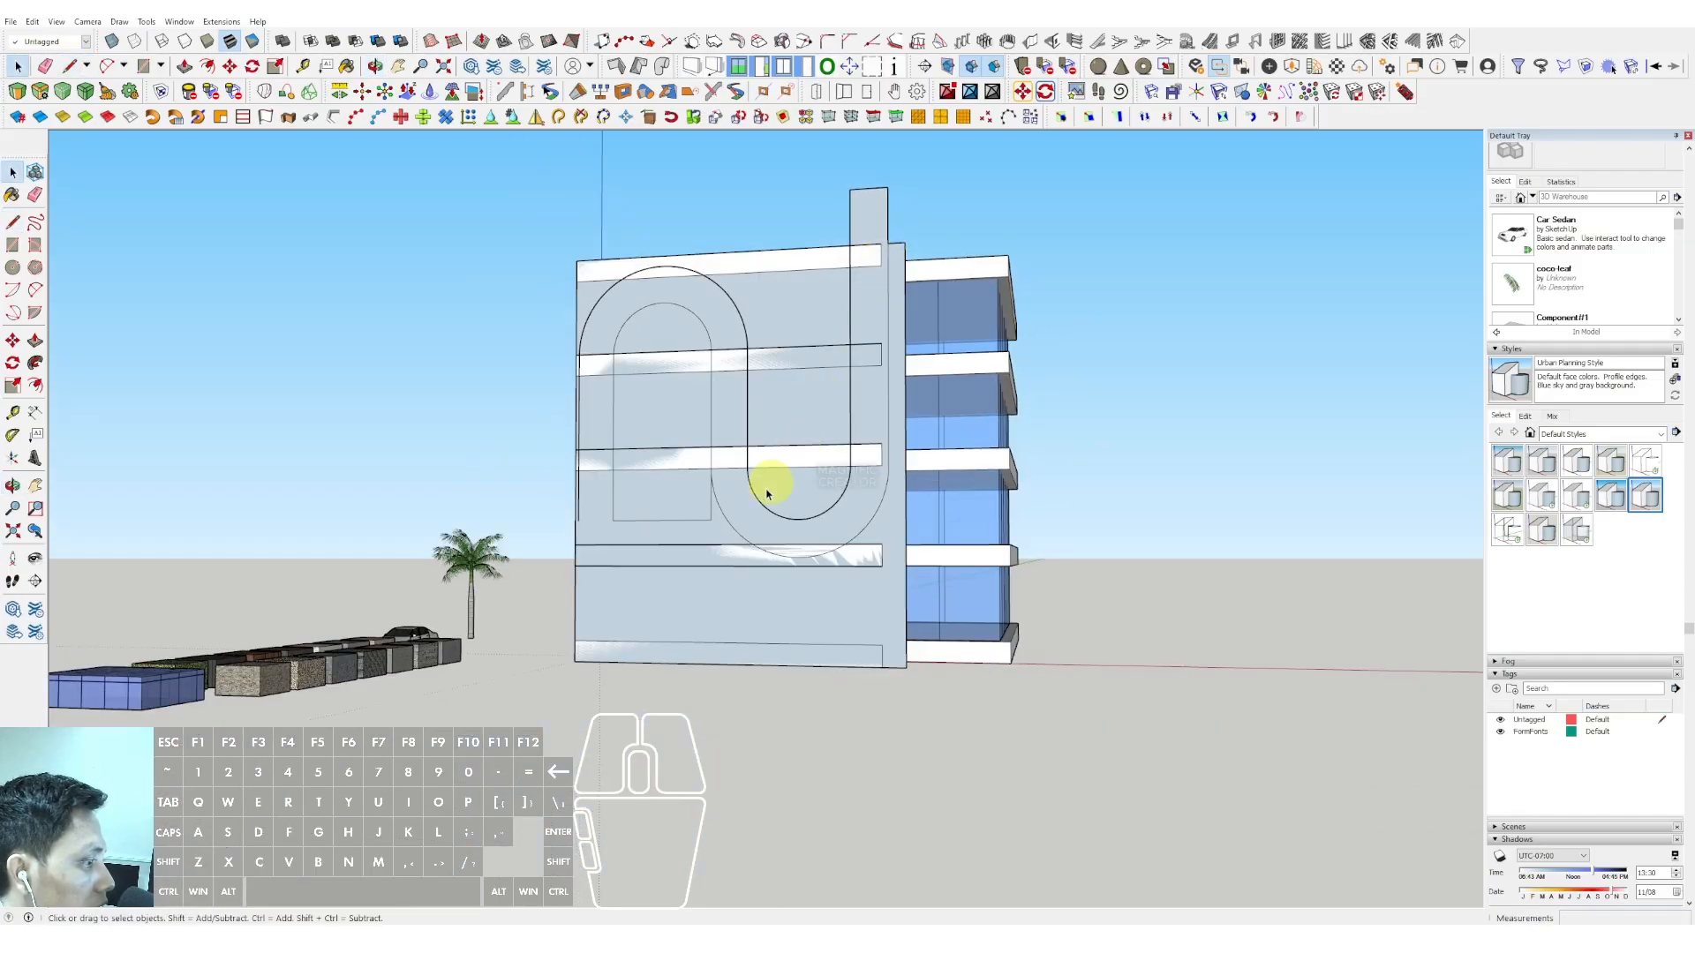
{"action": "left_click", "coordinate": [654, 612]}
{"action": "scroll", "coordinate": [614, 521], "scroll_direction": "up", "scroll_amount": 3}
{"action": "scroll", "coordinate": [614, 521], "scroll_direction": "up", "scroll_amount": 2}
{"action": "key", "text": "l"}
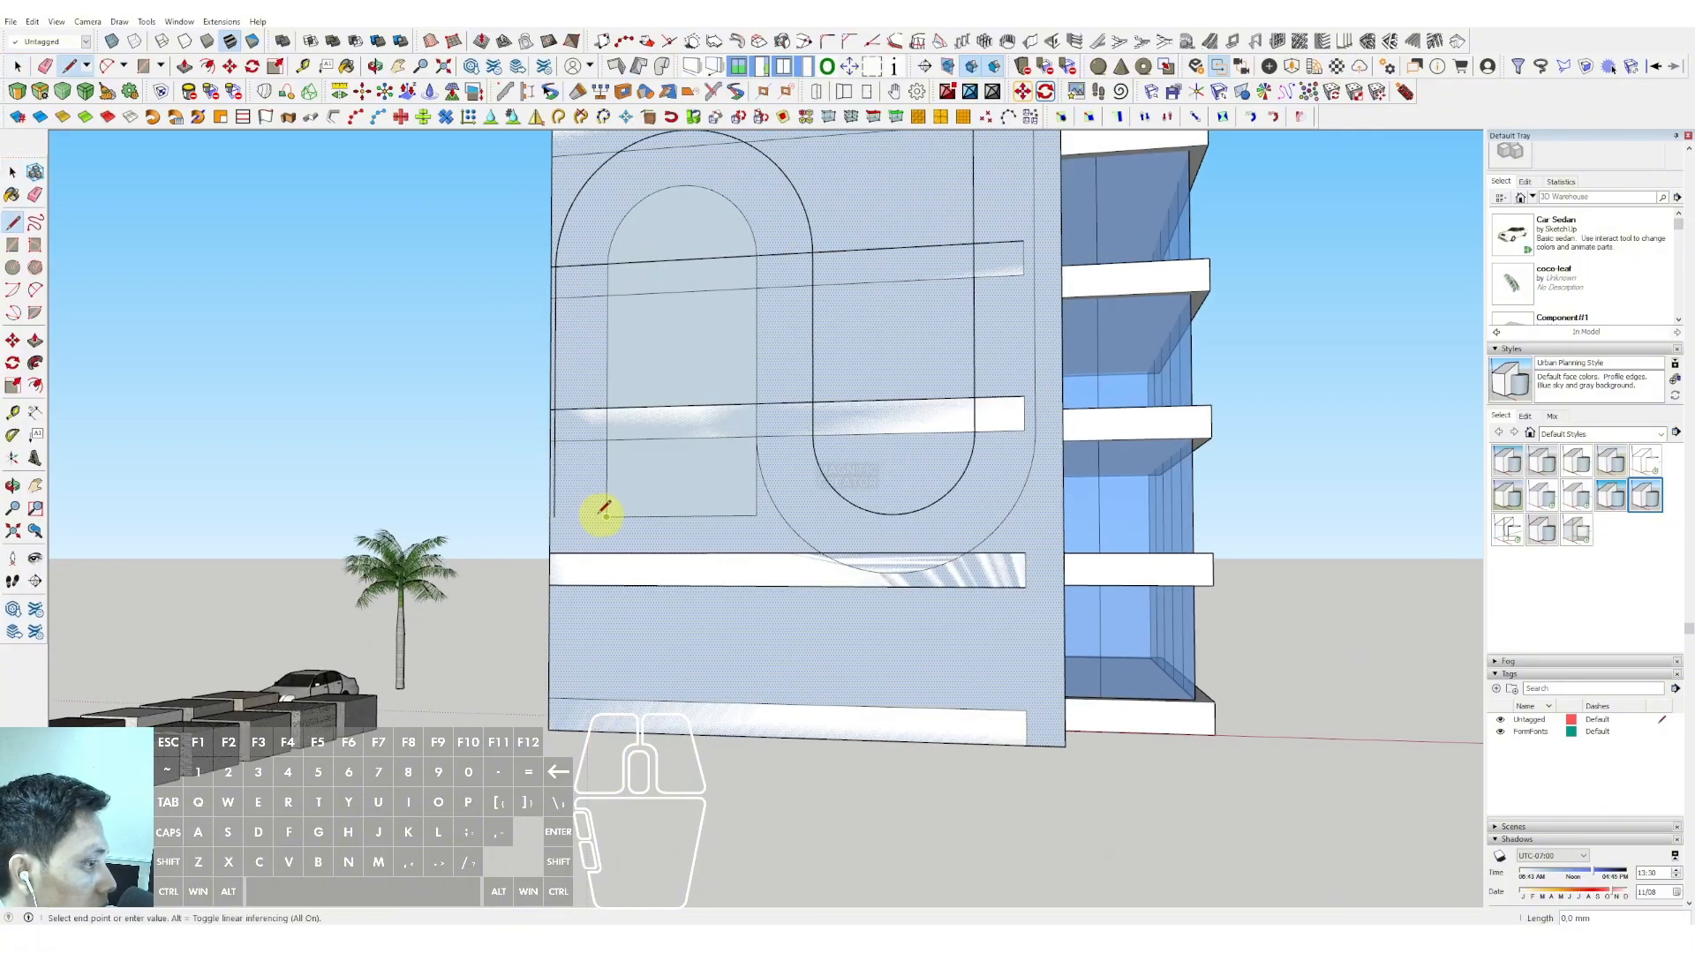
{"action": "scroll", "coordinate": [565, 510], "scroll_direction": "down", "scroll_amount": 1}
{"action": "scroll", "coordinate": [715, 476], "scroll_direction": "up", "scroll_amount": 3}
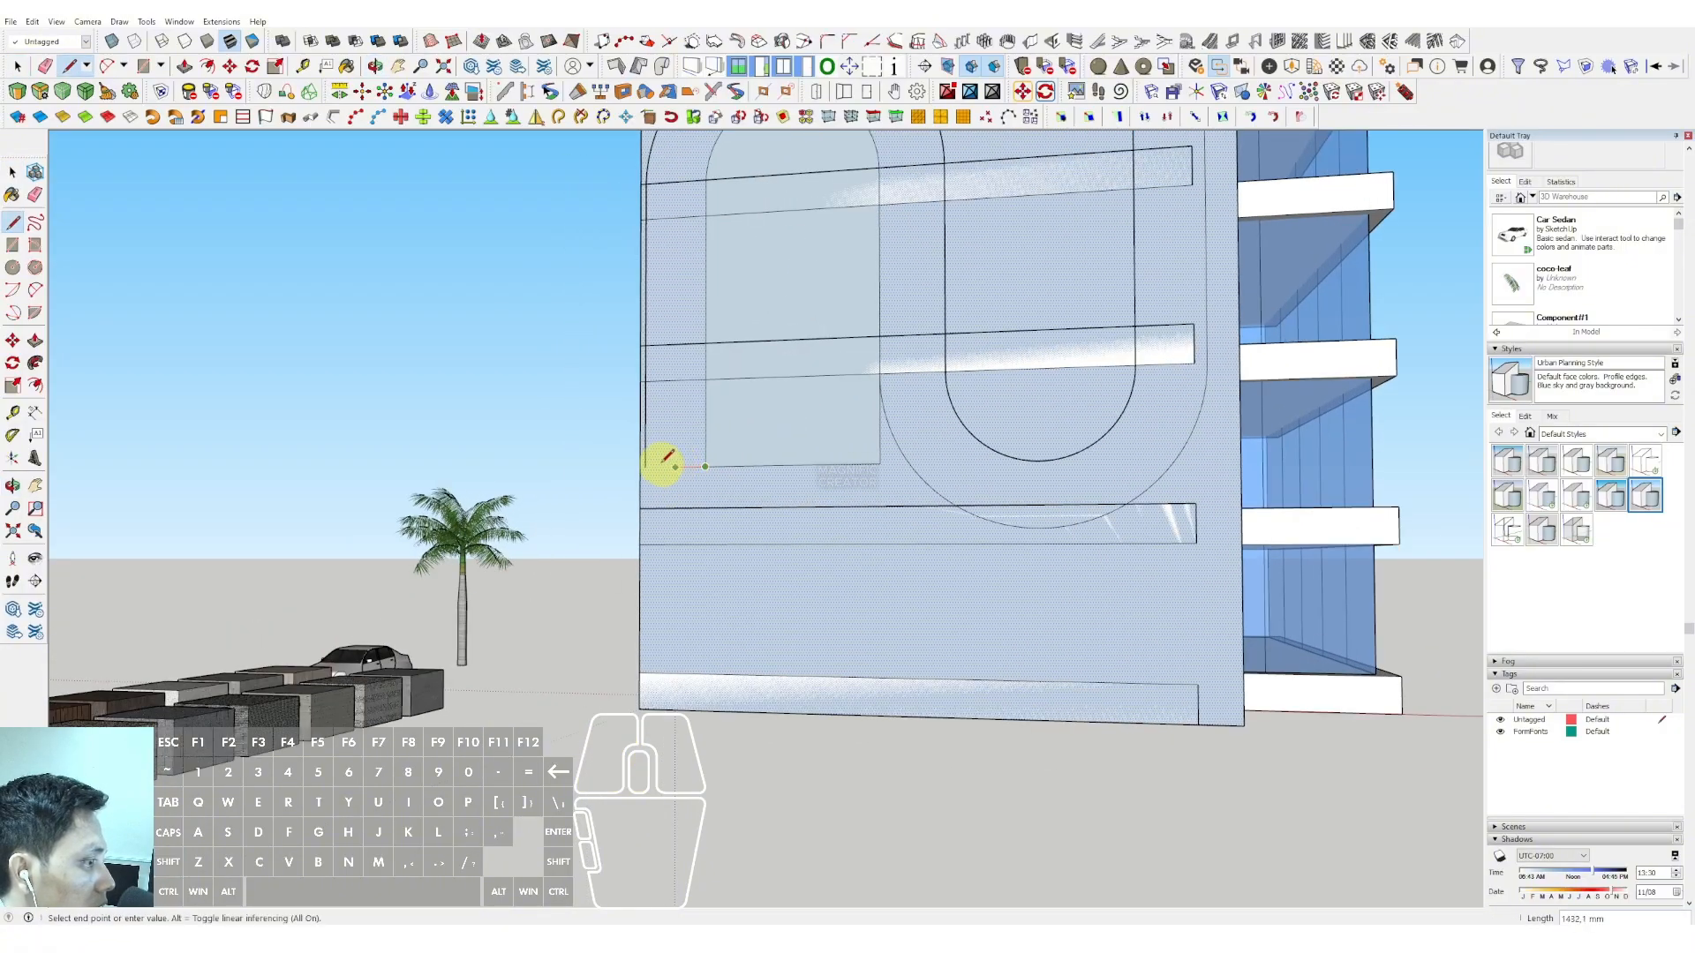
{"action": "scroll", "coordinate": [783, 454], "scroll_direction": "down", "scroll_amount": 3}
{"action": "key", "text": "e"}
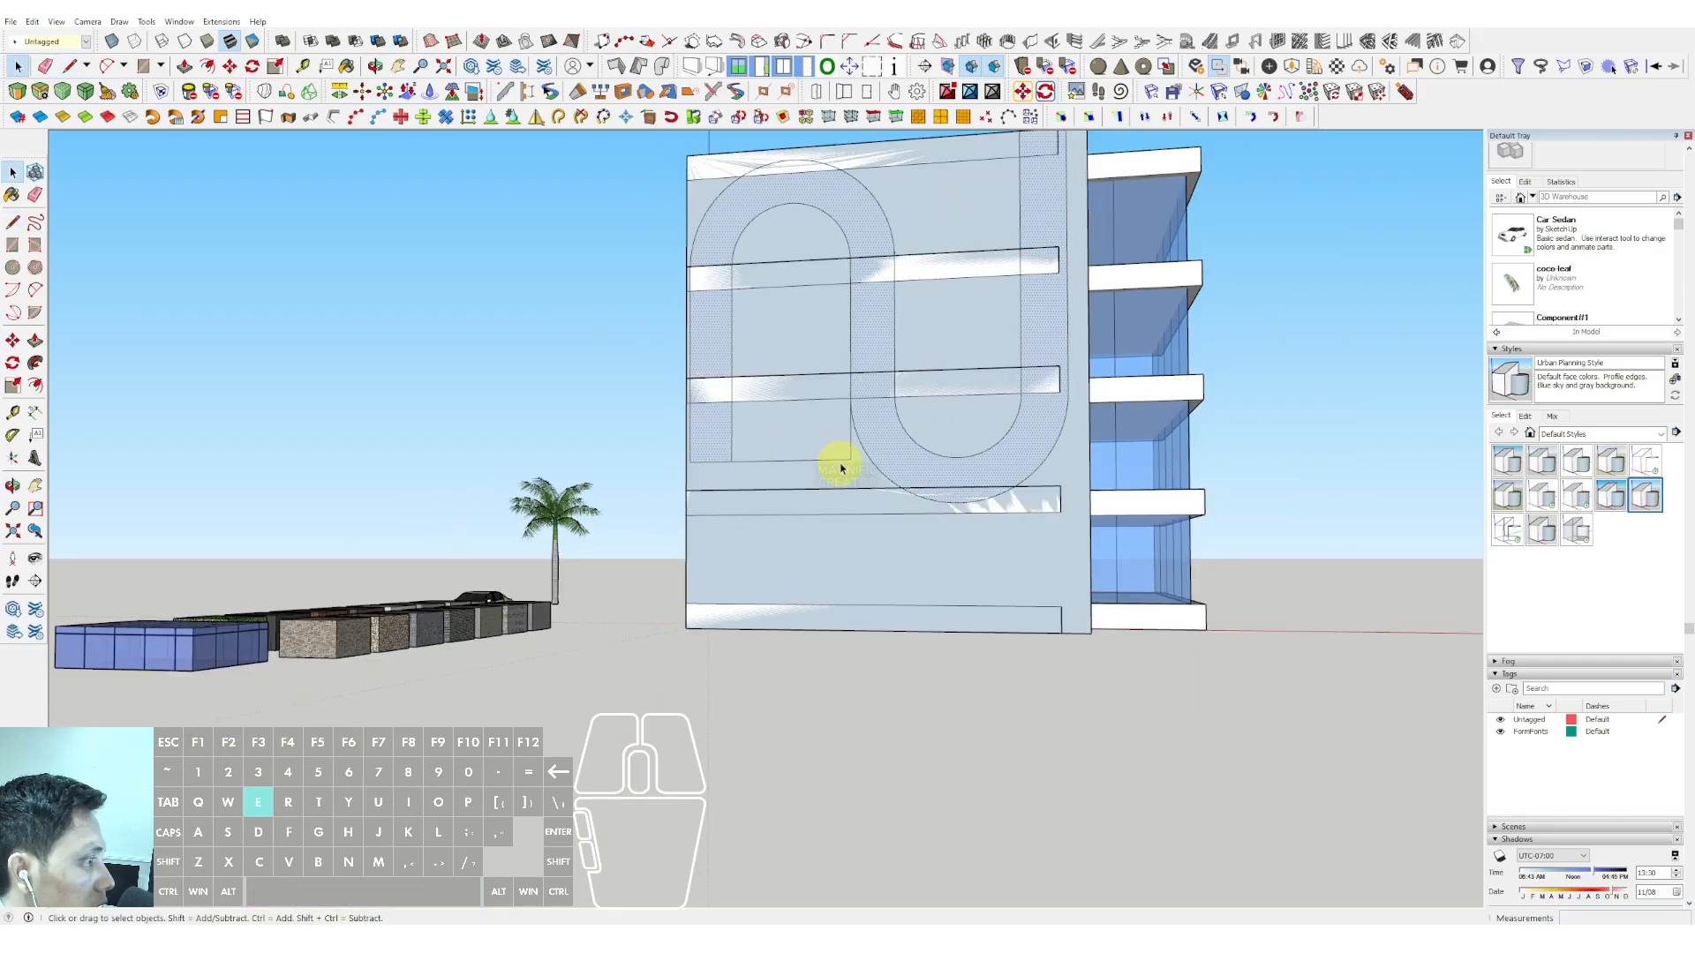
Step: Delete the leftover facade face around the S-shaped band, leaving only the band face
{"action": "scroll", "coordinate": [841, 462], "scroll_direction": "down", "scroll_amount": 1}
{"action": "key", "text": "space"}
{"action": "mouse_move", "coordinate": [843, 461]}
{"action": "middle_mouse_down"}
{"action": "mouse_move", "coordinate": [806, 428]}
{"action": "mouse_move", "coordinate": [839, 447]}
{"action": "mouse_move", "coordinate": [876, 362]}
{"action": "mouse_move", "coordinate": [719, 329]}
{"action": "mouse_move", "coordinate": [966, 265]}
{"action": "middle_mouse_up"}
{"action": "left_click", "coordinate": [908, 329]}
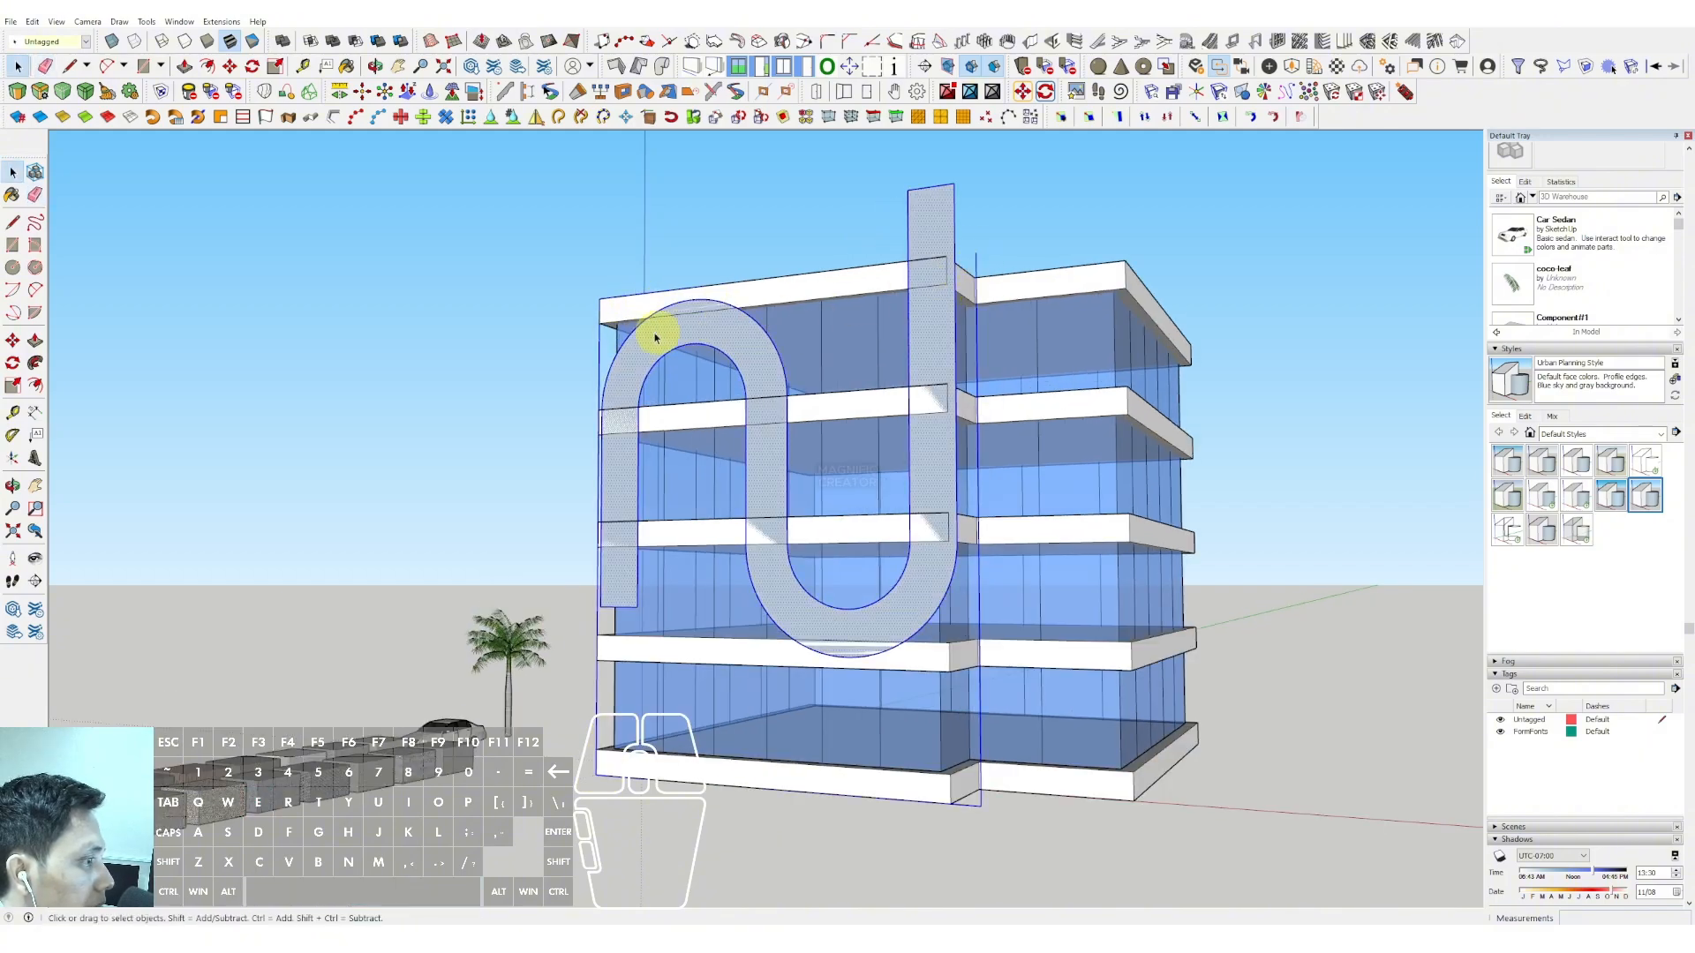
Step: Delete the leftover outline edges around the S-shaped band
{"action": "middle_click_drag", "start_coordinate": [655, 337], "coordinate": [968, 214]}
{"action": "scroll", "coordinate": [763, 477], "scroll_direction": "up", "scroll_amount": 1}
{"action": "middle_click_drag", "start_coordinate": [902, 537], "coordinate": [929, 562]}
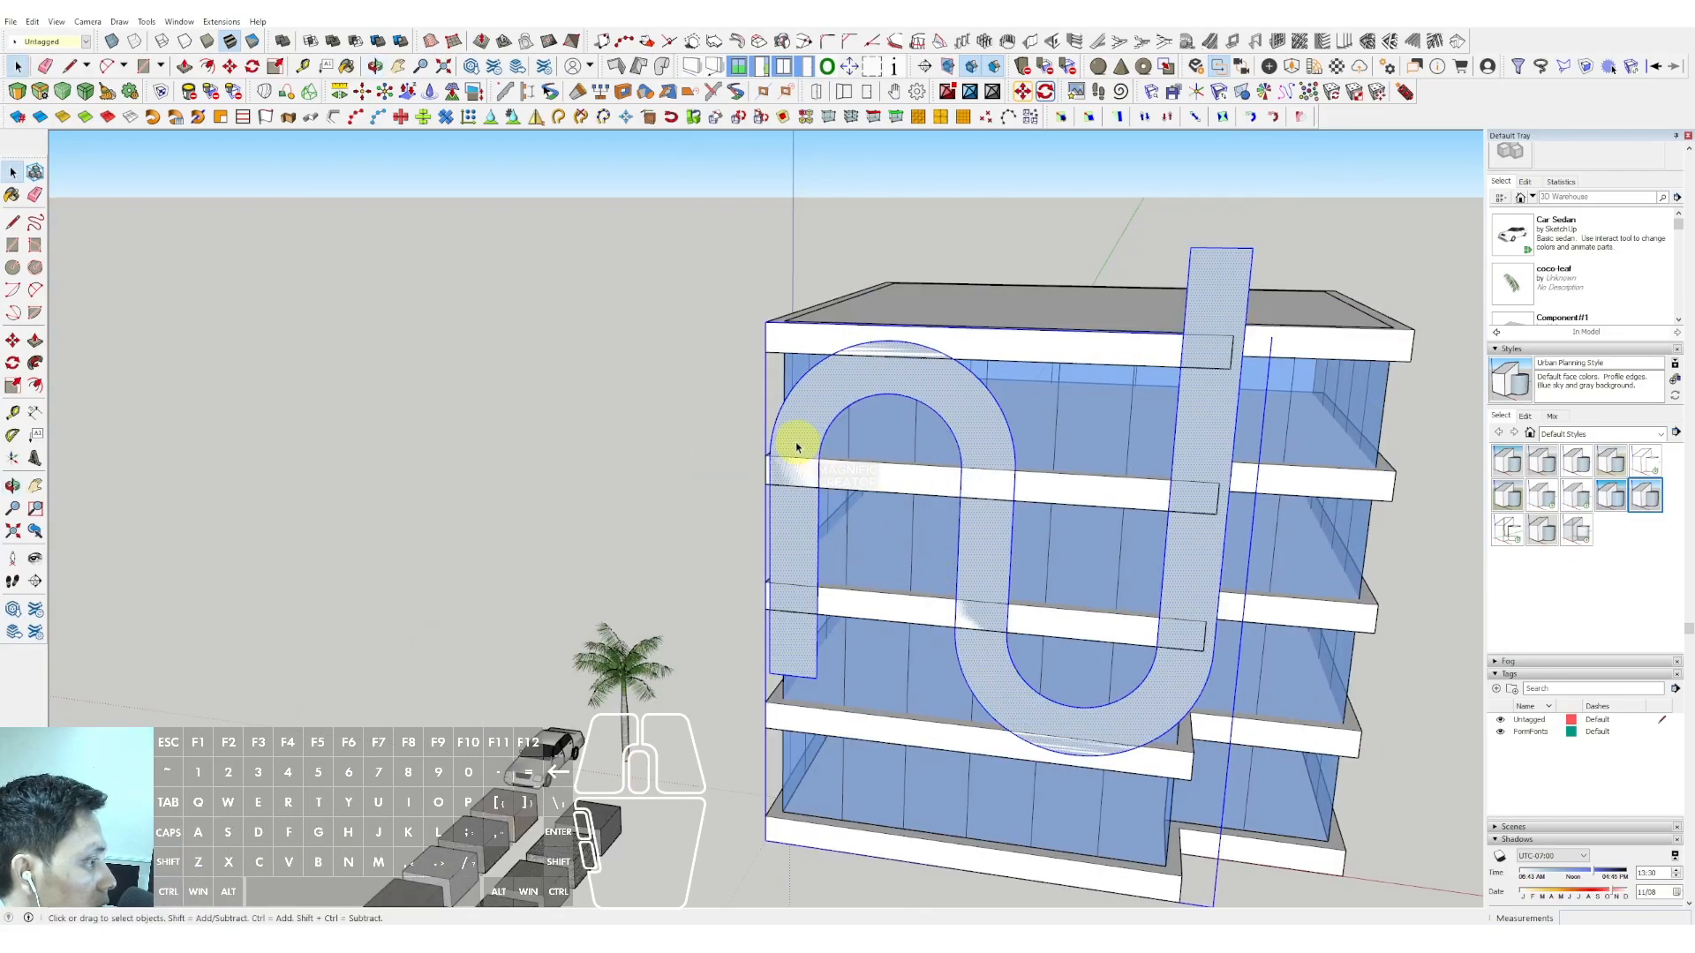
{"action": "scroll", "coordinate": [790, 457], "scroll_direction": "up", "scroll_amount": 5}
{"action": "scroll", "coordinate": [761, 759], "scroll_direction": "down", "scroll_amount": 4}
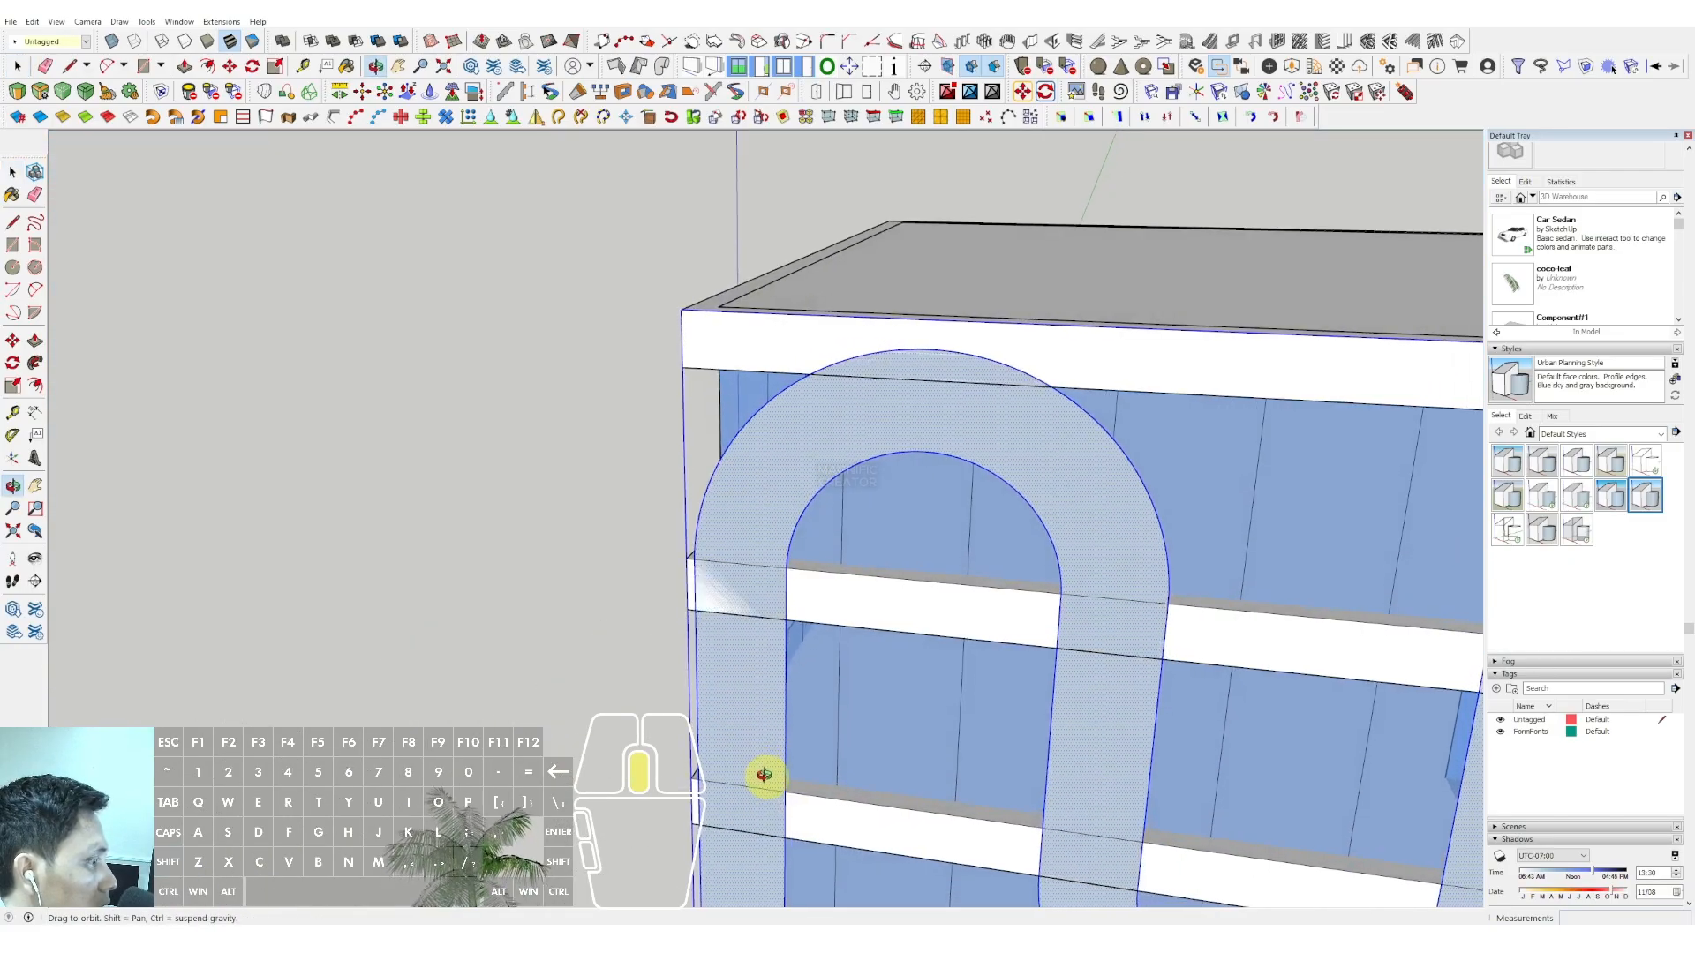
{"action": "middle_click_drag", "start_coordinate": [954, 813], "coordinate": [1135, 333]}
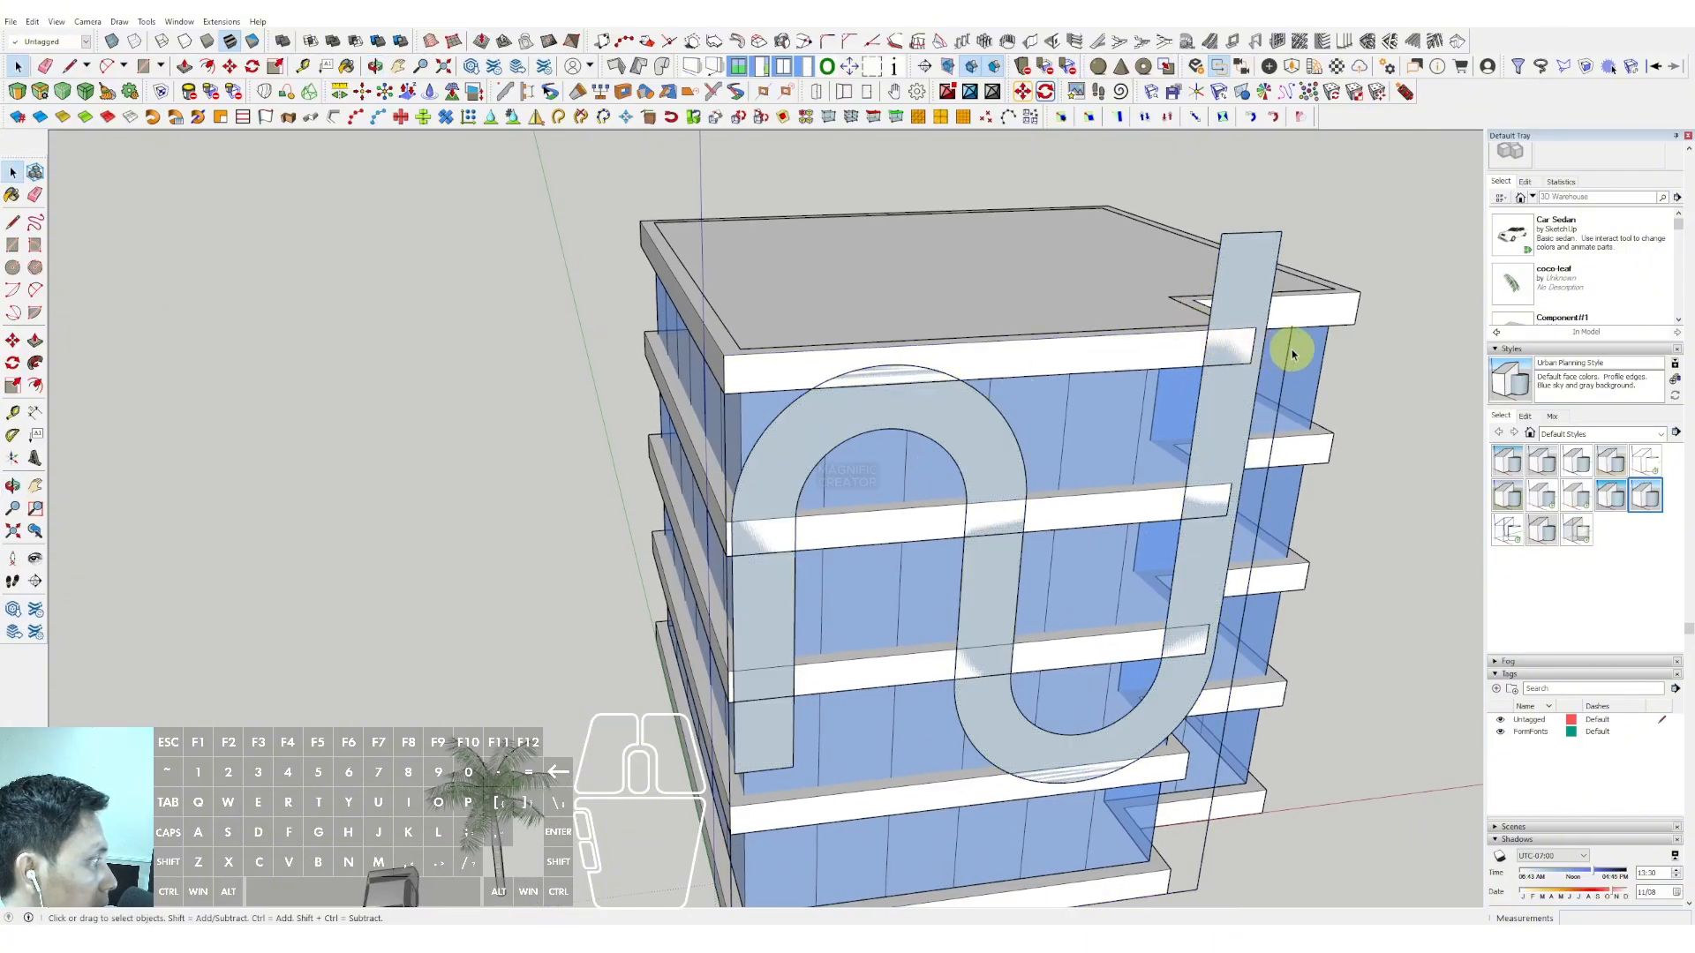
{"action": "scroll", "coordinate": [908, 484], "scroll_direction": "down", "scroll_amount": 3}
{"action": "middle_click_drag", "start_coordinate": [908, 485], "coordinate": [896, 500]}
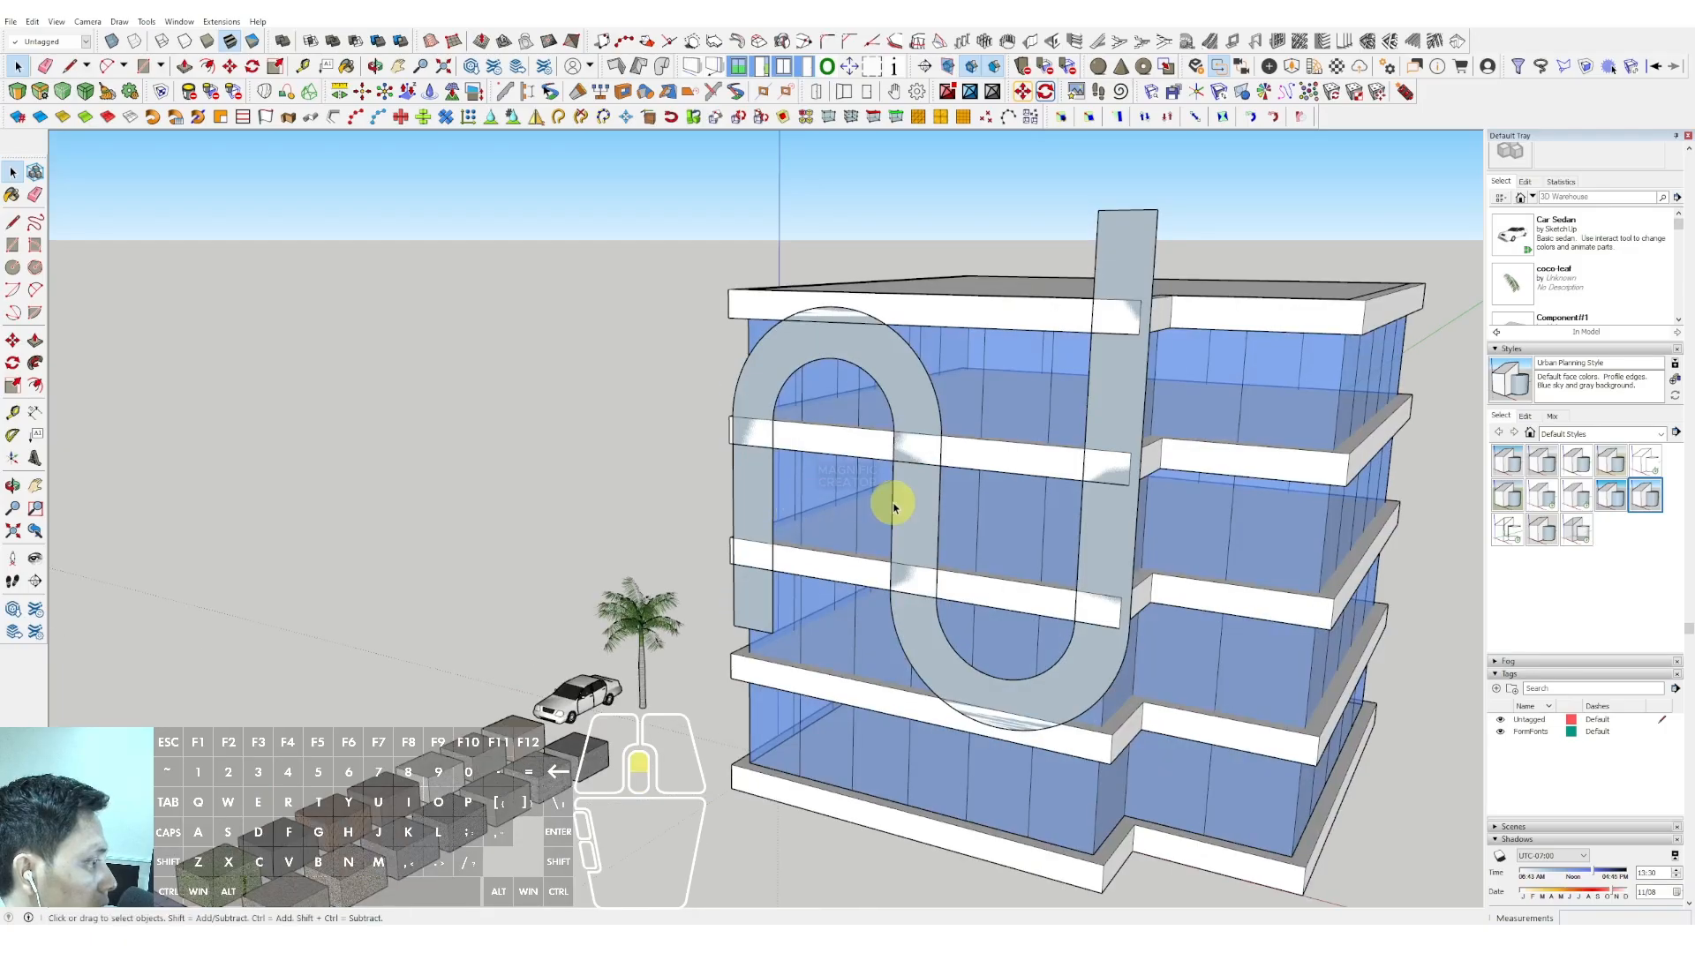
Step: Extrude the S-shaped band face into a solid and make the whole band a group
{"action": "scroll", "coordinate": [919, 492], "scroll_direction": "up", "scroll_amount": 4}
{"action": "key", "text": "p"}
{"action": "scroll", "coordinate": [914, 502], "scroll_direction": "down", "scroll_amount": 3}
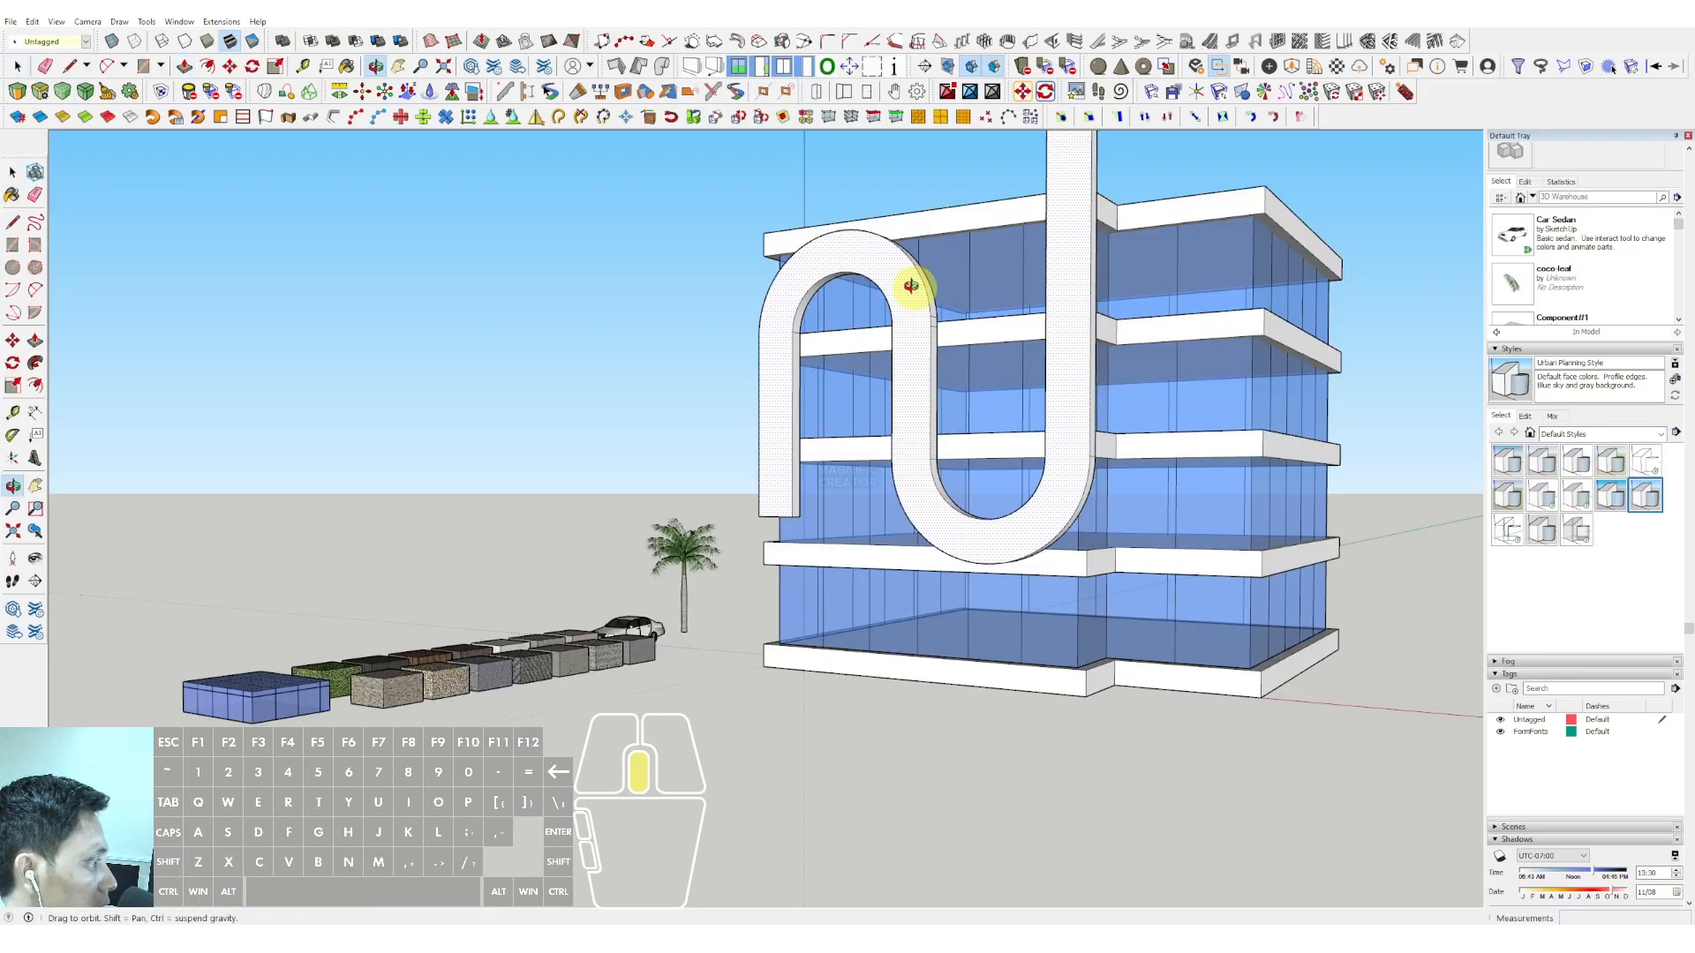
{"action": "middle_click_drag", "start_coordinate": [908, 283], "coordinate": [806, 401]}
{"action": "scroll", "coordinate": [827, 334], "scroll_direction": "up", "scroll_amount": 3}
{"action": "key", "text": "space"}
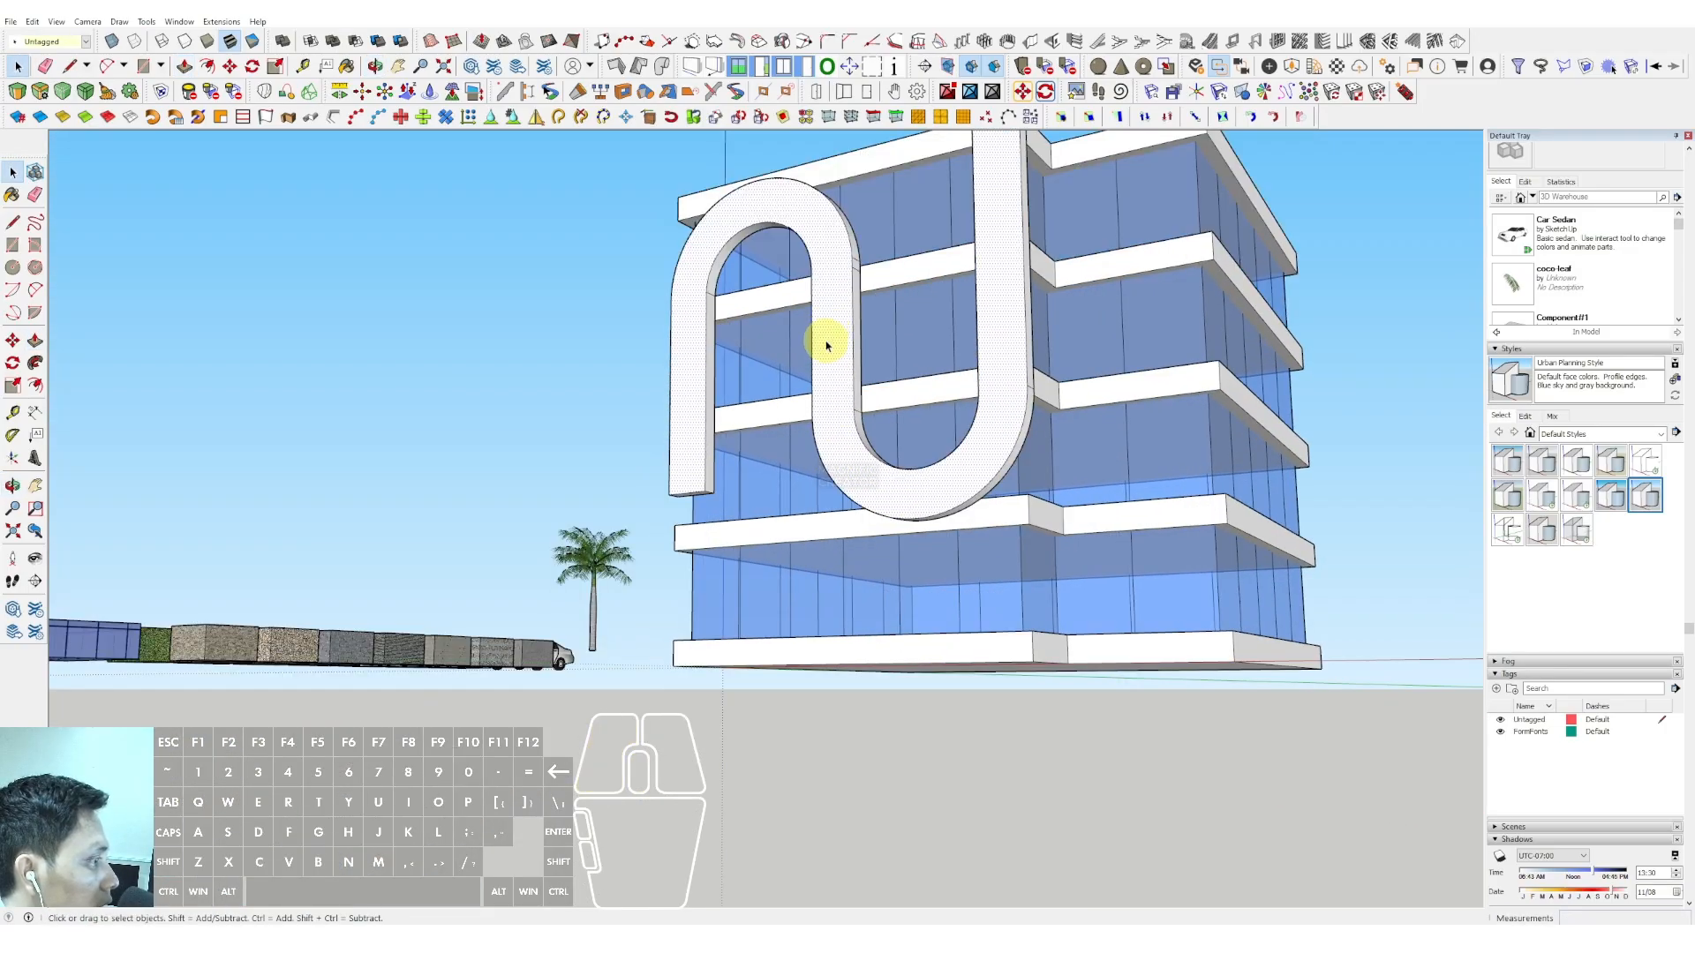
{"action": "left_click", "coordinate": [827, 345]}
{"action": "right_click", "coordinate": [827, 345]}
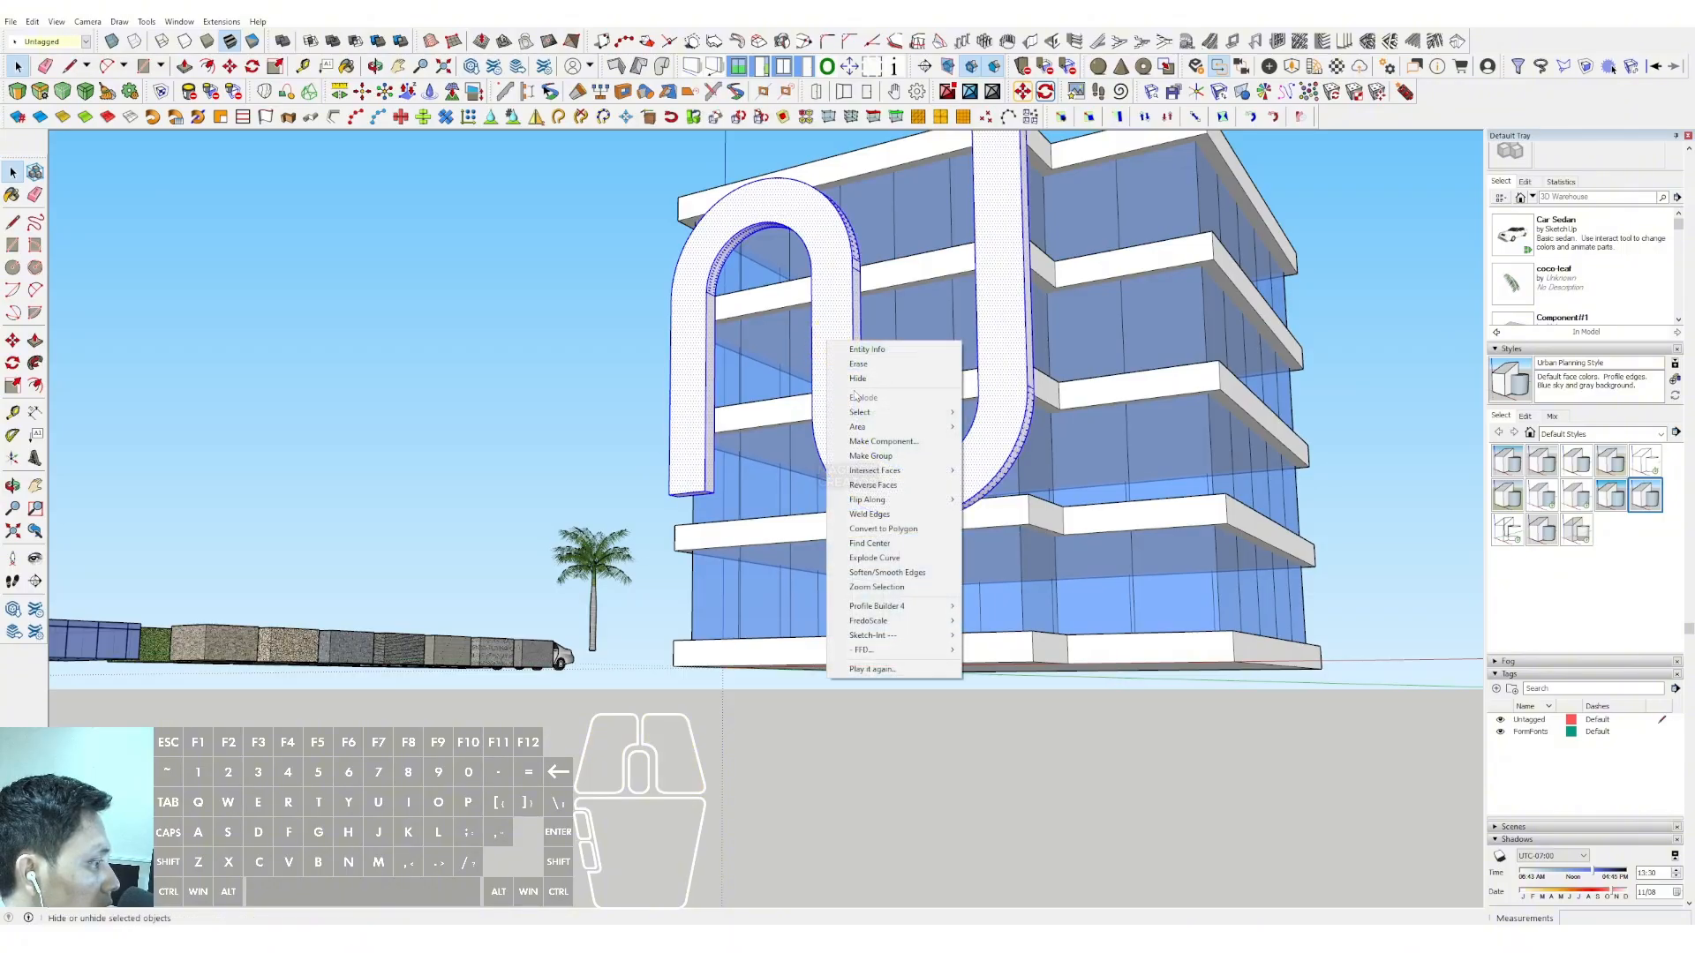
{"action": "left_click", "coordinate": [871, 456]}
Step: Inside the band group, extend the lower end of the outer leg down to the base of the ground slab
{"action": "double_click", "coordinate": [700, 480]}
{"action": "key", "text": "p"}
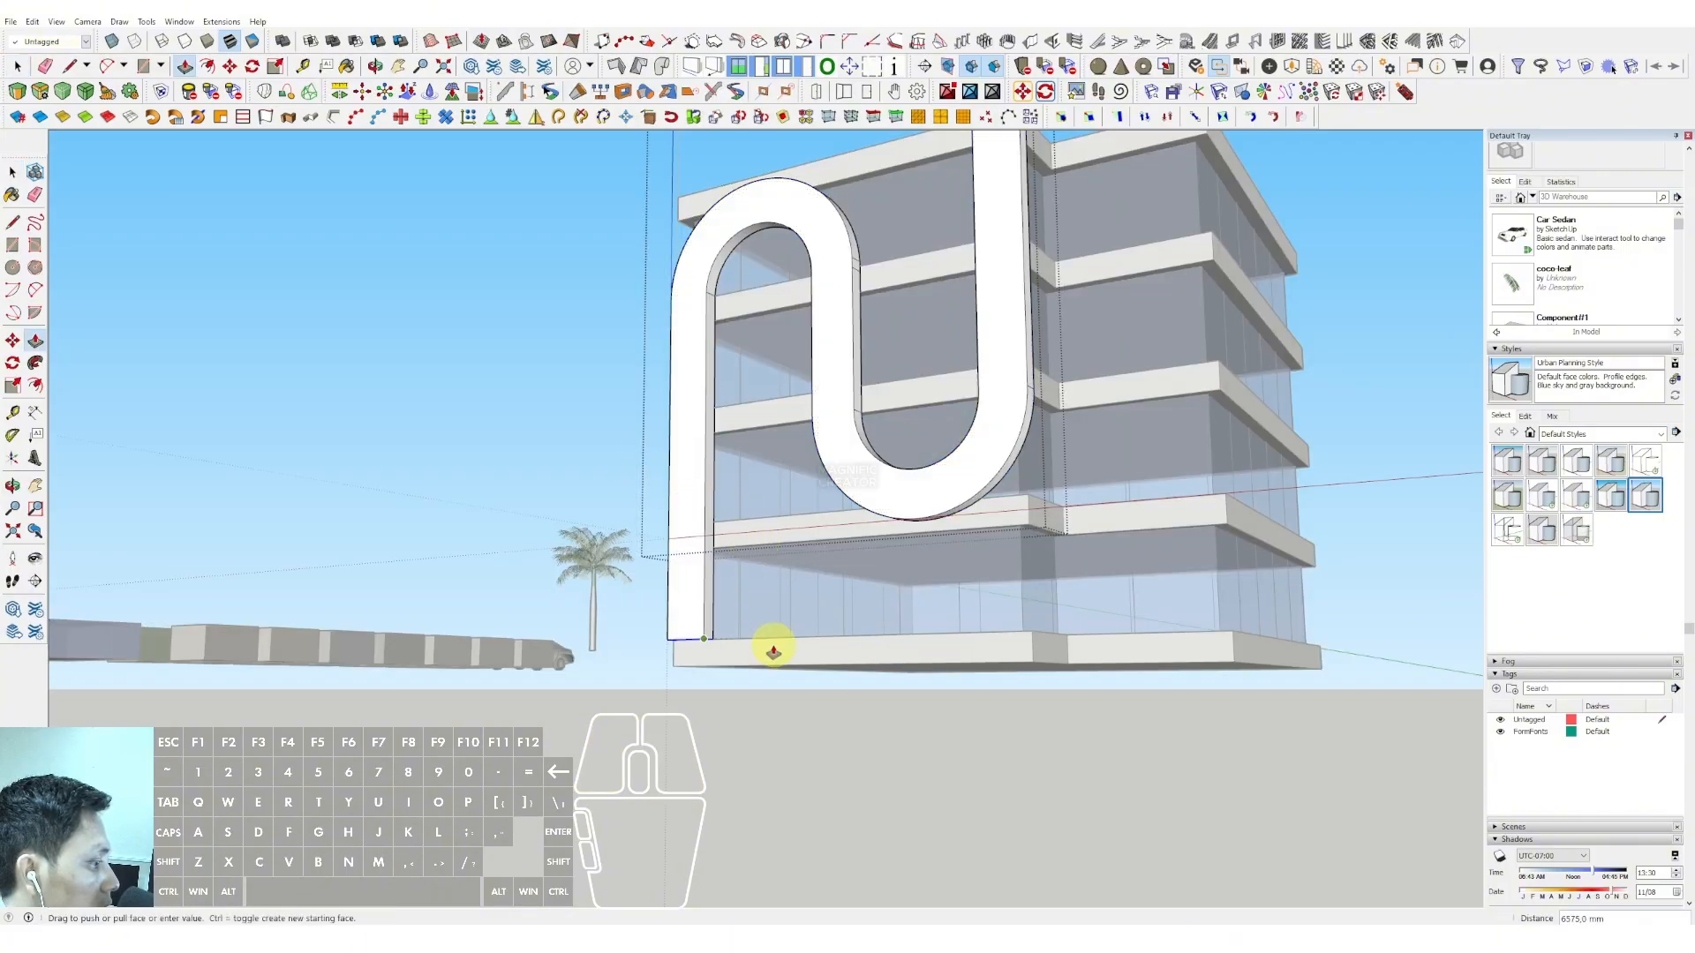
{"action": "left_click", "coordinate": [777, 667]}
{"action": "key", "text": "space"}
{"action": "scroll", "coordinate": [781, 649], "scroll_direction": "down", "scroll_amount": 3}
{"action": "middle_click_drag", "start_coordinate": [791, 605], "coordinate": [770, 617], "text": "shift"}
{"action": "left_click", "coordinate": [1194, 363]}
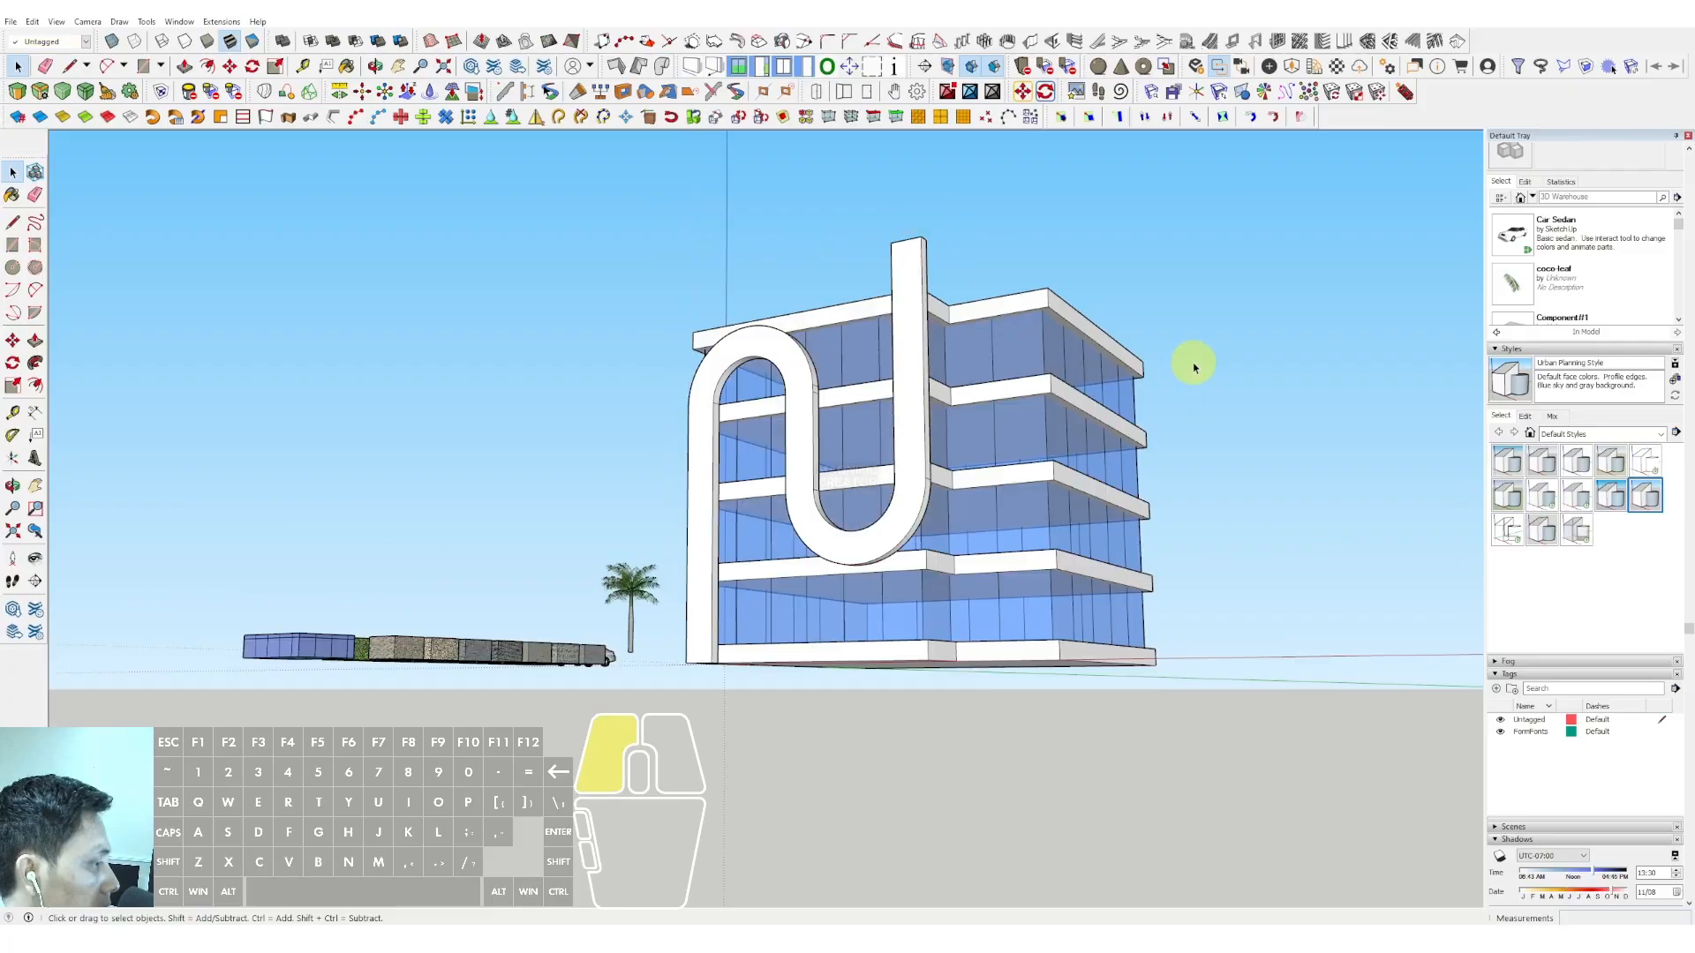
Step: Draw a vertical rectangle on the ground-floor front, from the second slab's lower outer corner to the foot of the band's leg
{"action": "middle_click_drag", "start_coordinate": [816, 540], "coordinate": [931, 512]}
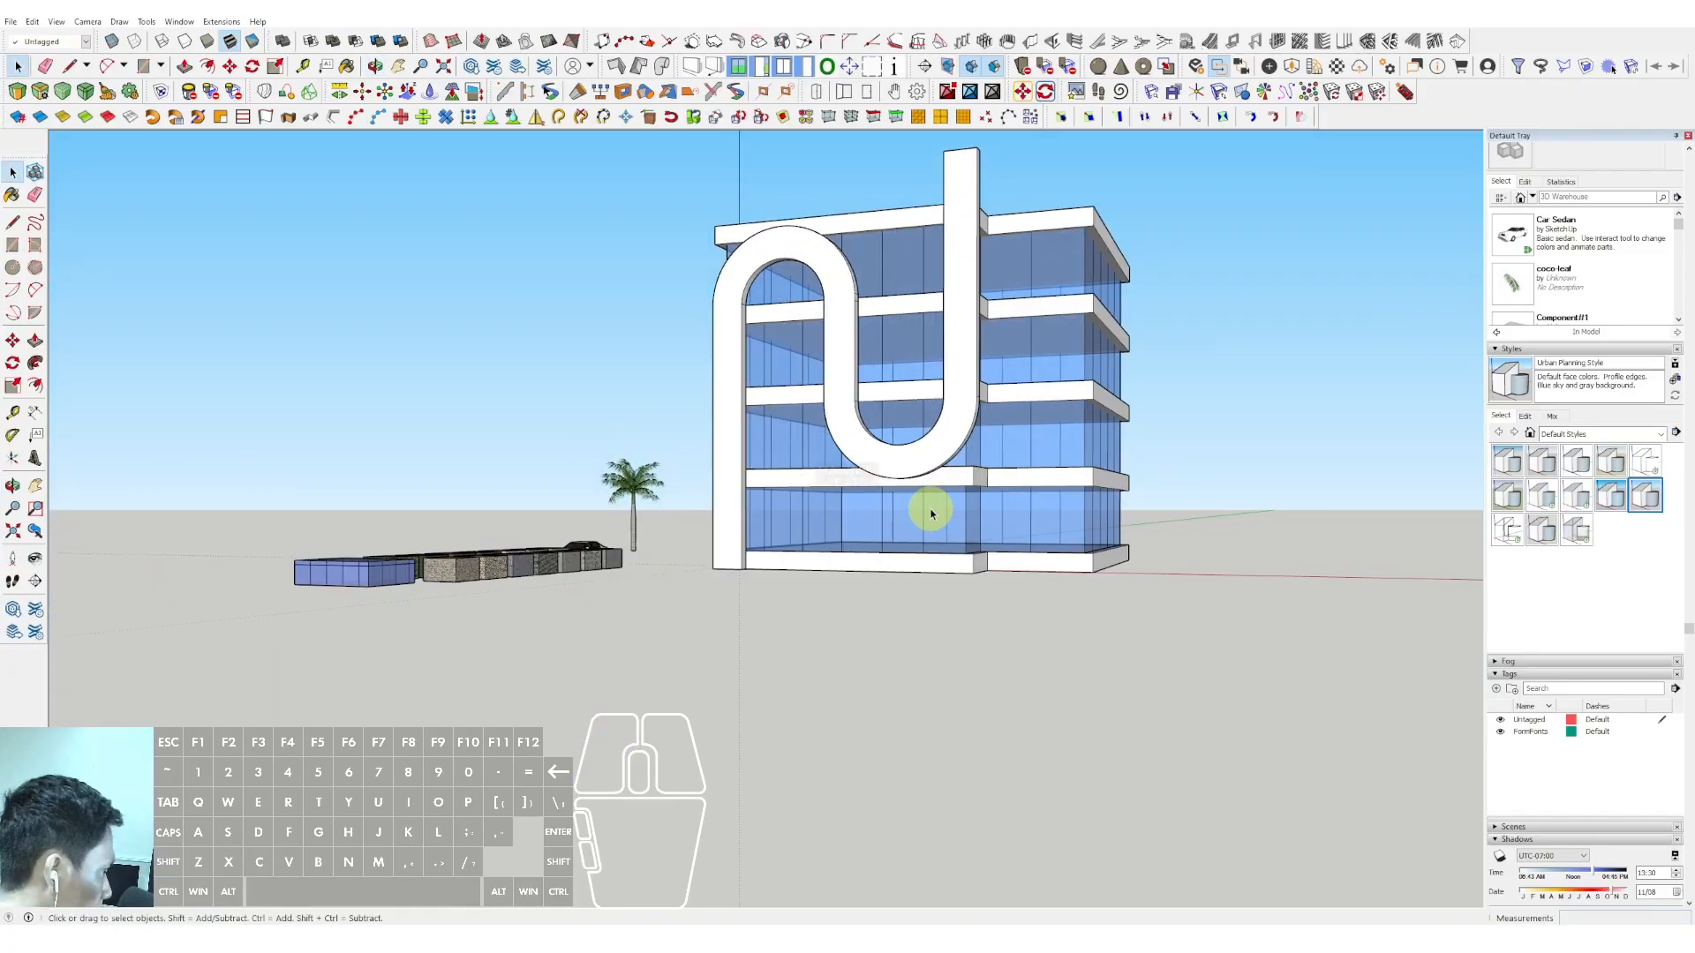
{"action": "scroll", "coordinate": [891, 508], "scroll_direction": "up", "scroll_amount": 5}
{"action": "key", "text": "r"}
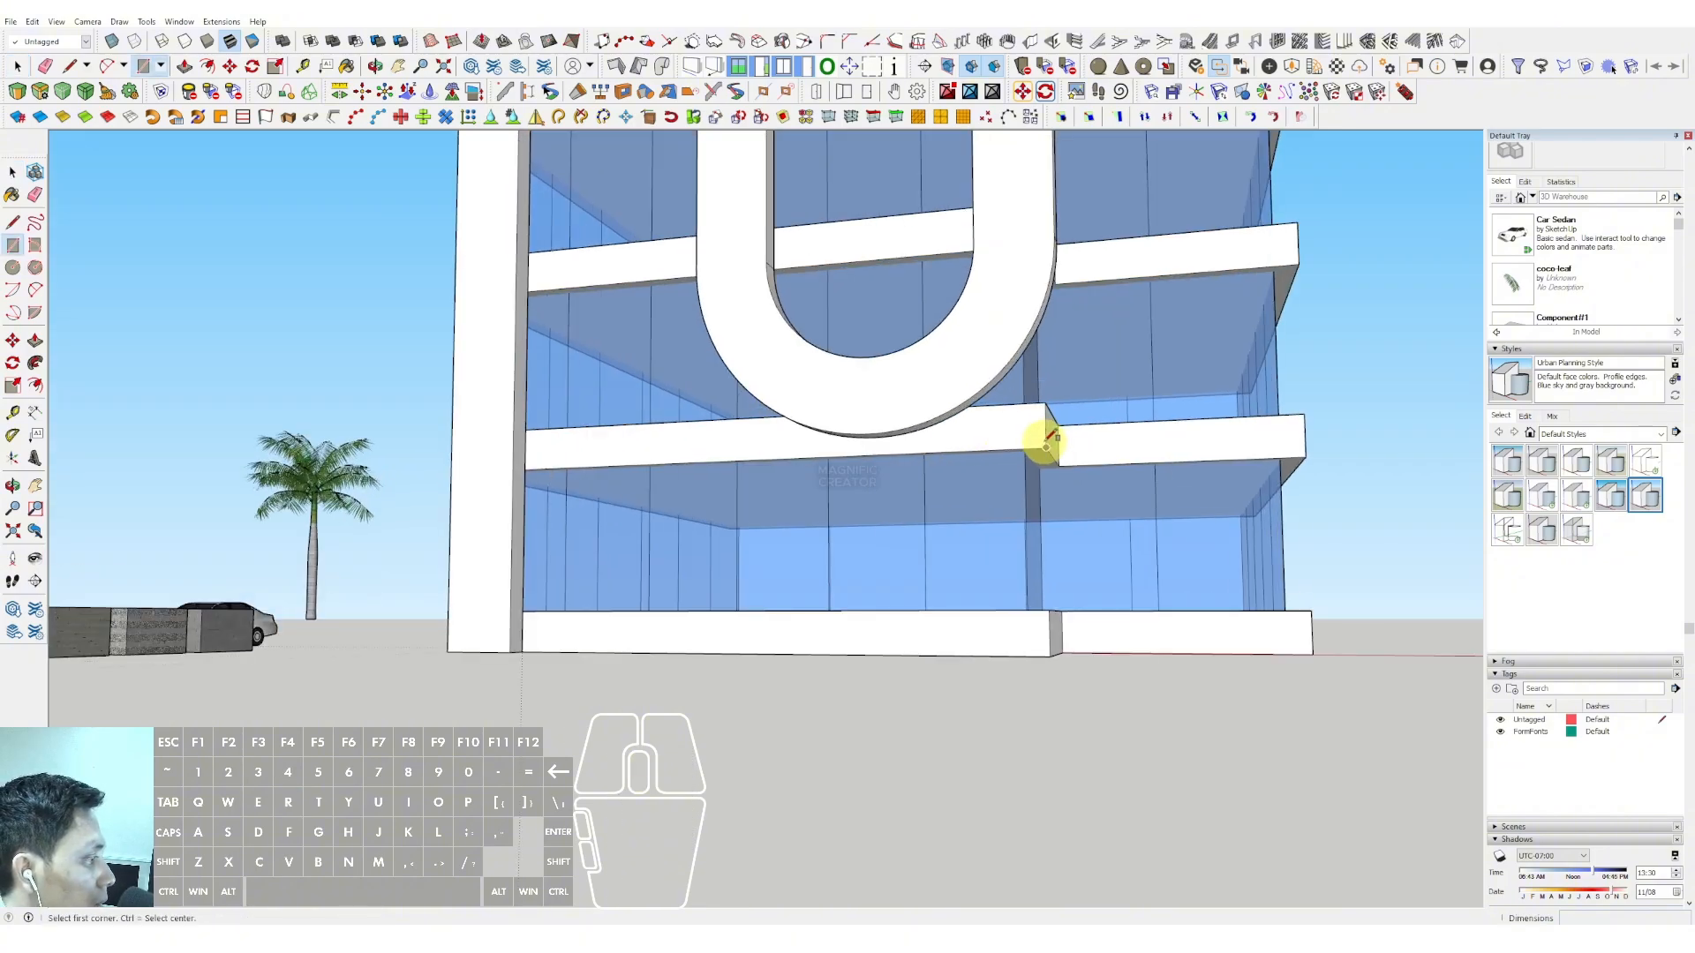
{"action": "left_click", "coordinate": [1046, 447]}
{"action": "scroll", "coordinate": [716, 456], "scroll_direction": "up", "scroll_amount": 2}
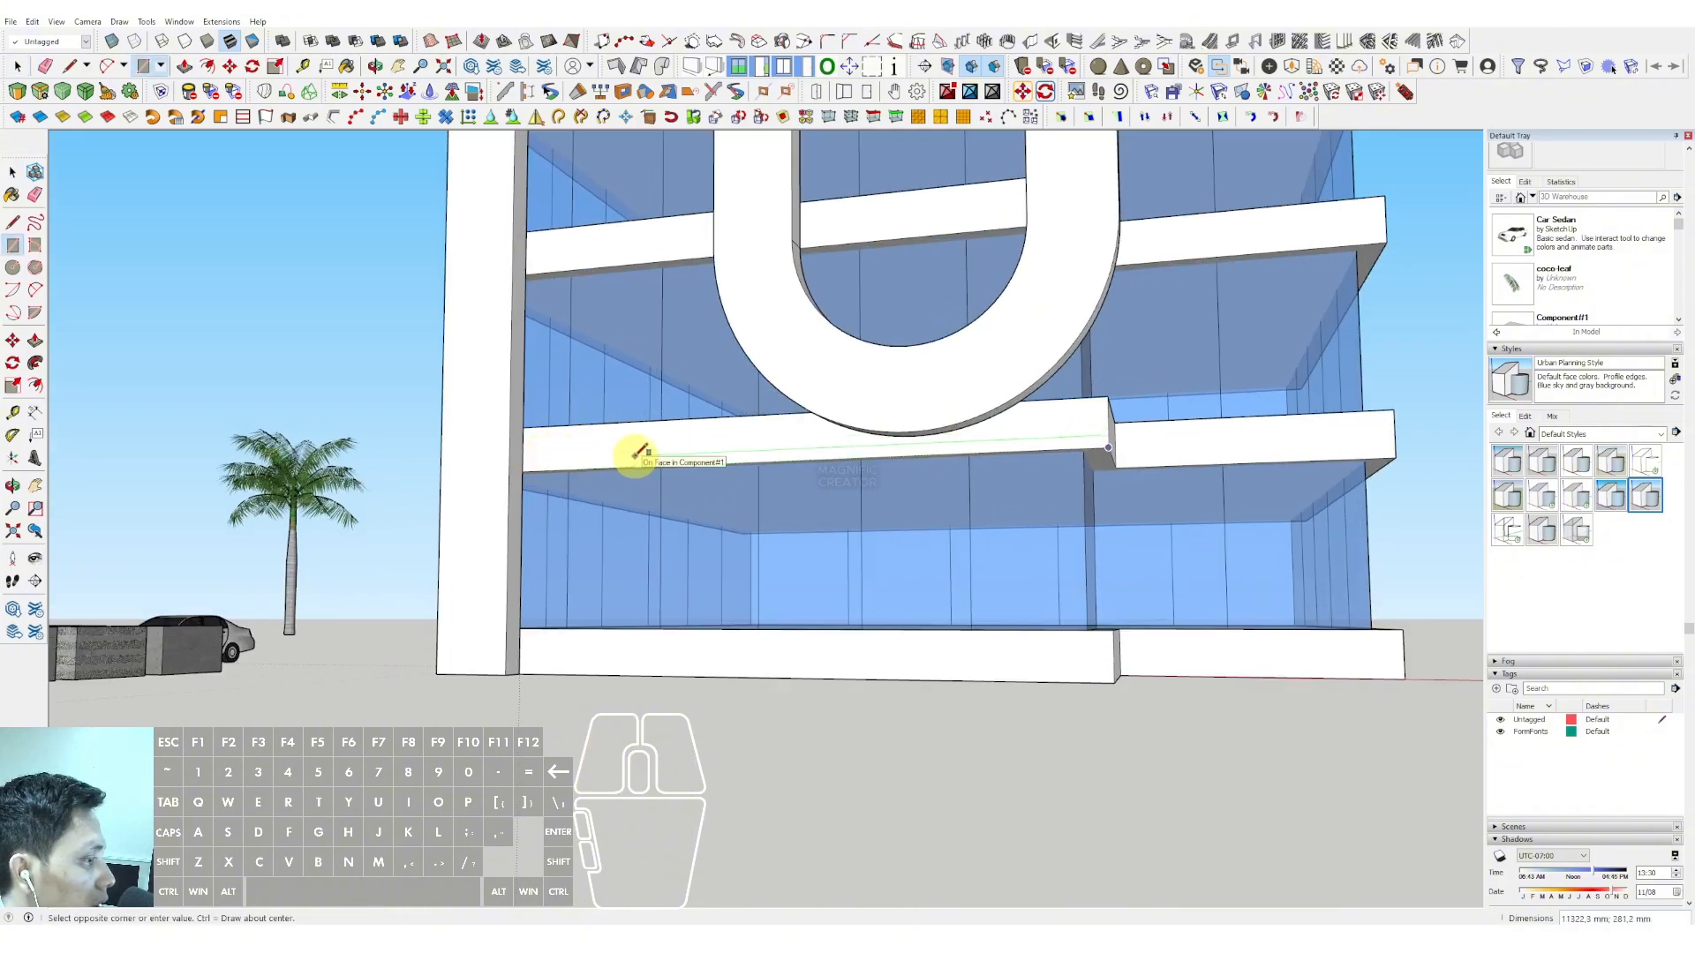
{"action": "key", "text": "shift"}
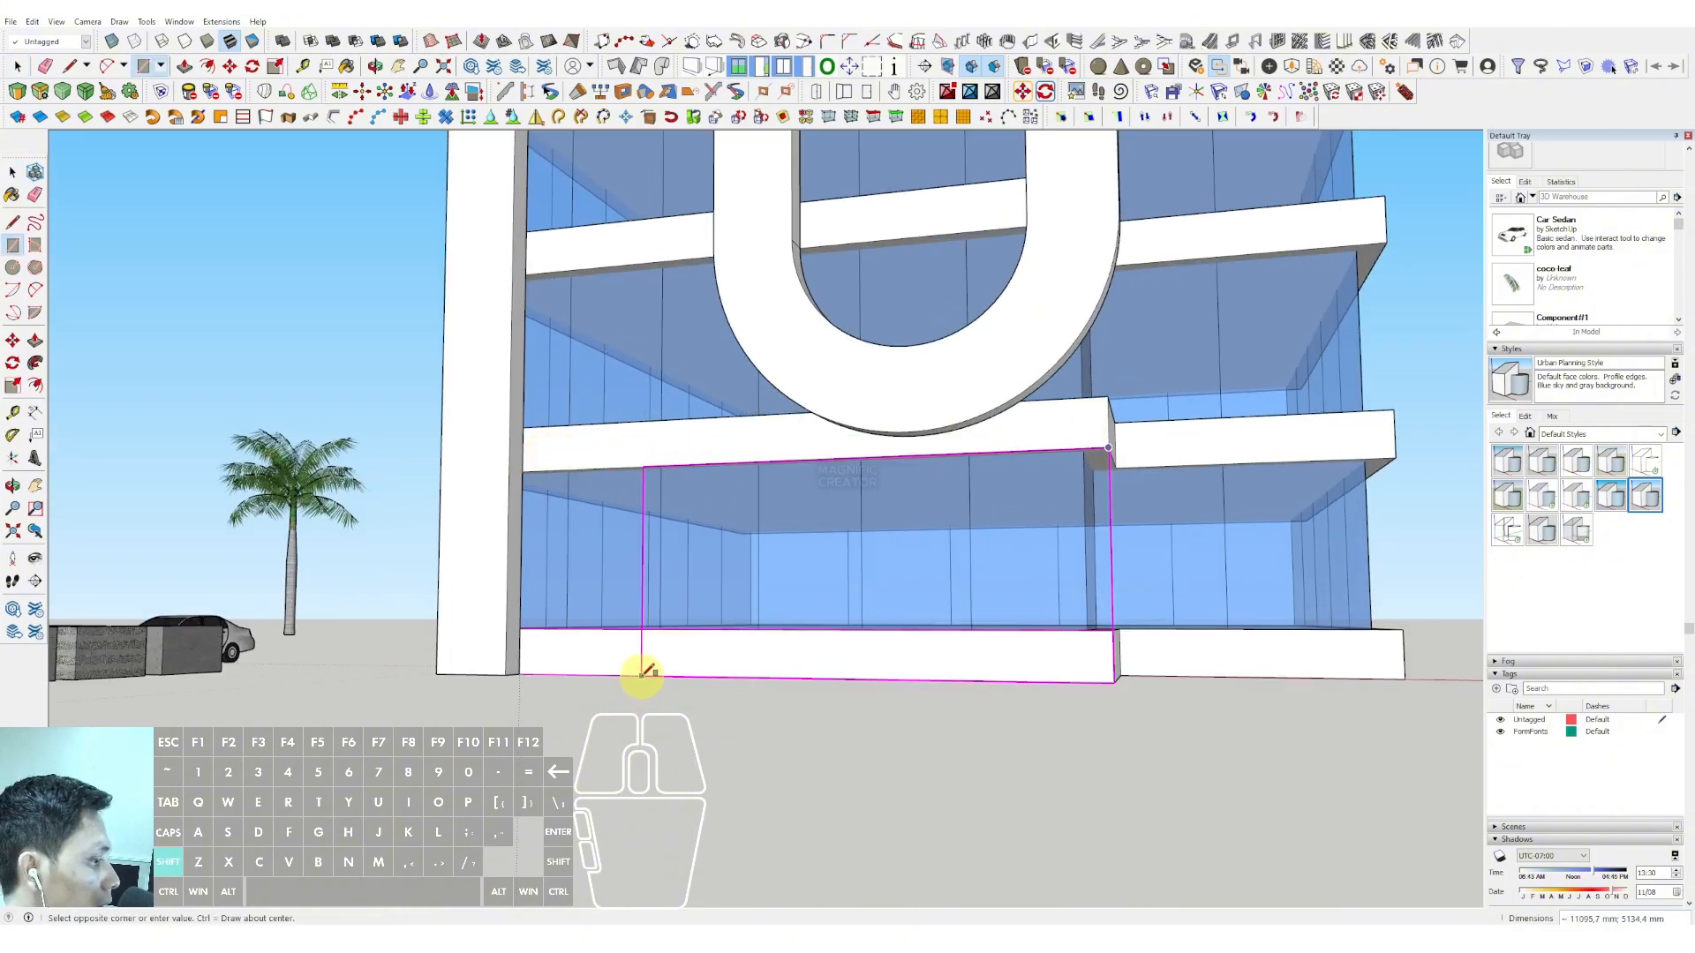
{"action": "left_click", "coordinate": [524, 670], "text": "shift"}
{"action": "key", "text": "space"}
Step: Round the rectangle's upper corner beside the band's leg with a tangent arc
{"action": "key", "text": "a"}
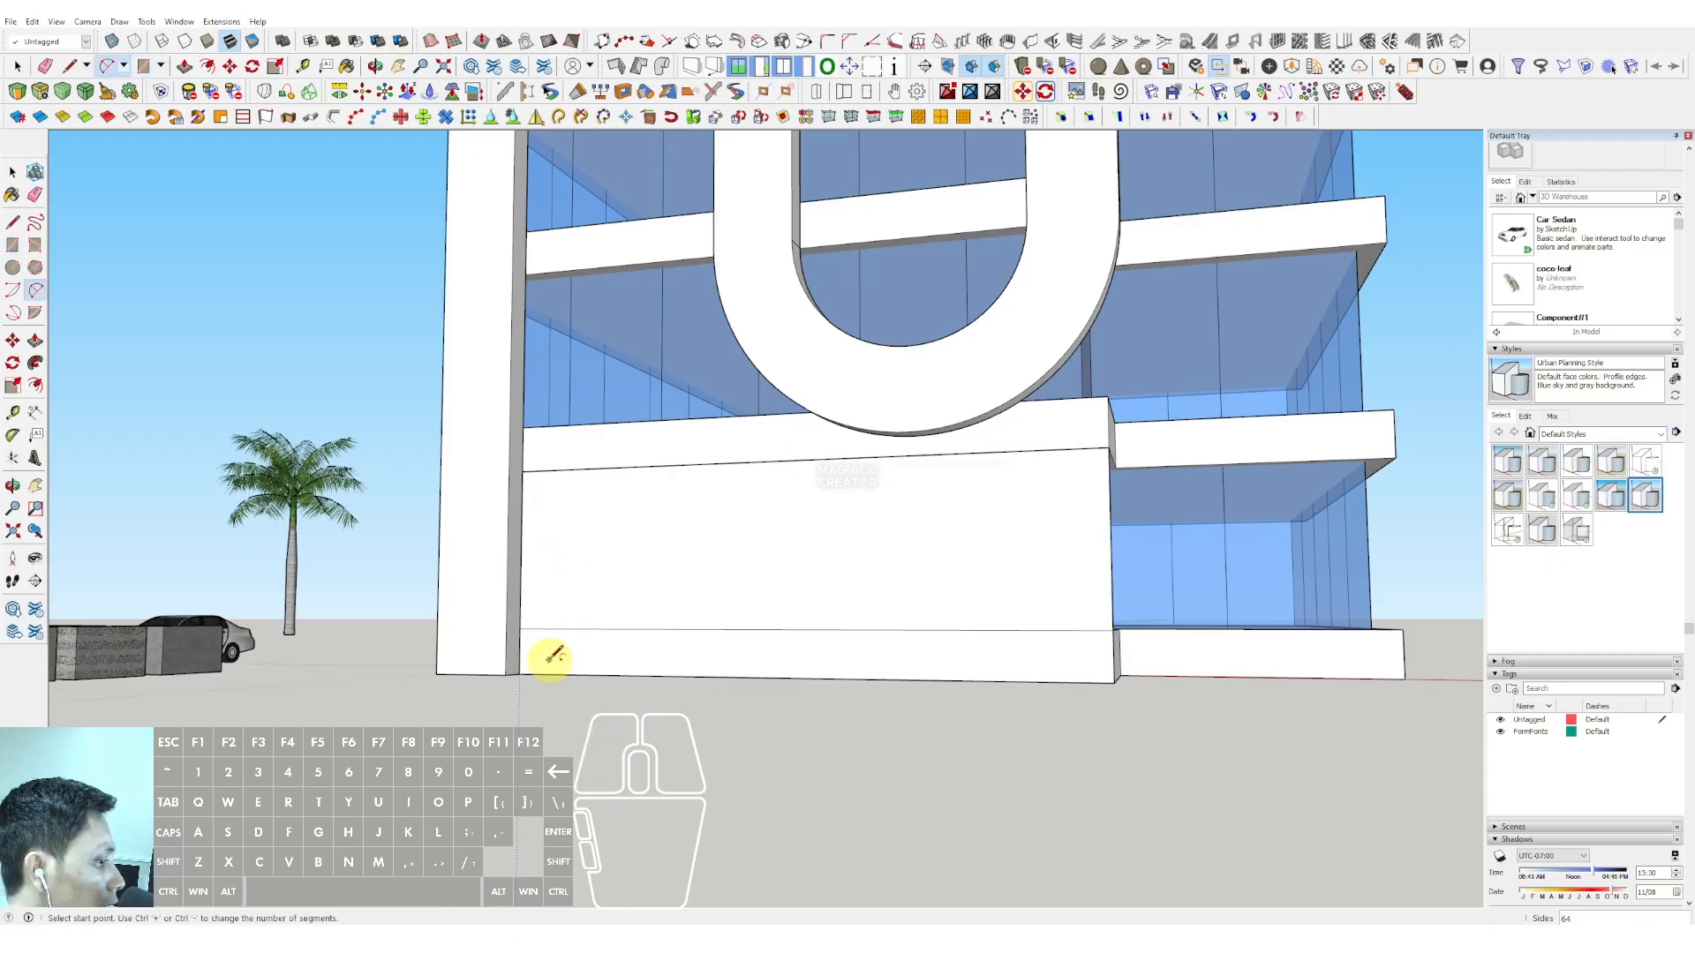
{"action": "left_click", "coordinate": [519, 571]}
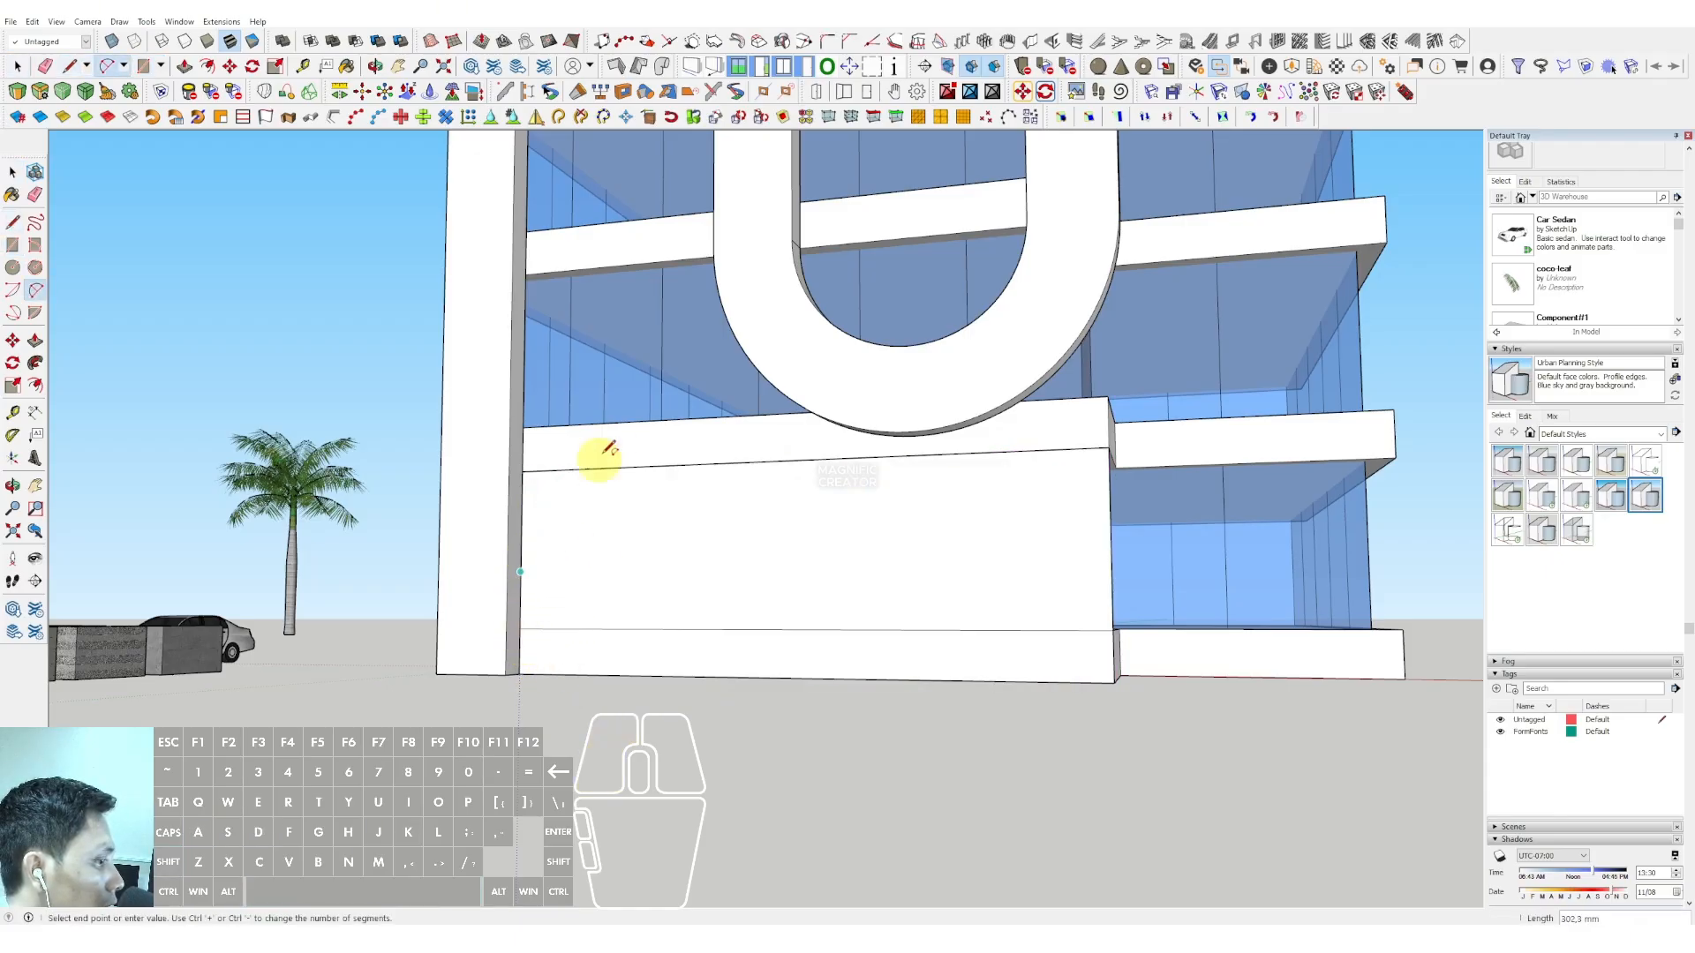
{"action": "double_click", "coordinate": [610, 469]}
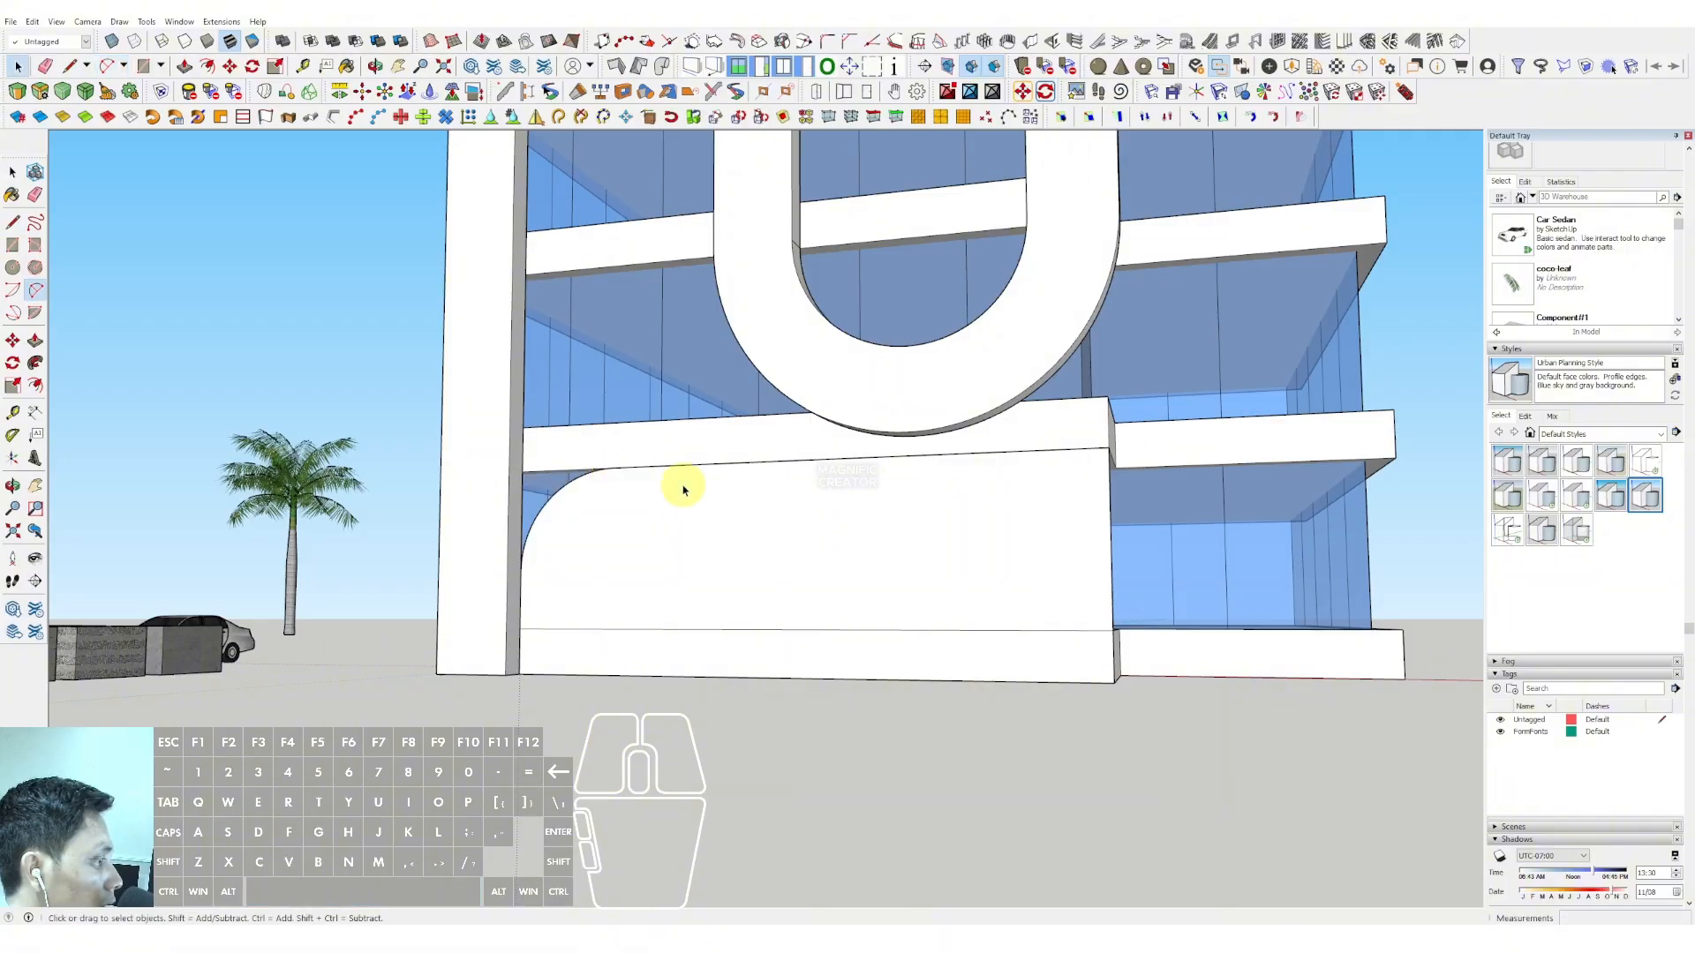
{"action": "key", "text": "space"}
Step: Round the rectangle's other upper corner, at the outer end of the slab, with a matching tangent arc
{"action": "scroll", "coordinate": [759, 503], "scroll_direction": "down", "scroll_amount": 3}
{"action": "middle_click_drag", "start_coordinate": [812, 503], "coordinate": [788, 509]}
{"action": "left_click", "coordinate": [944, 501]}
{"action": "middle_click_drag", "start_coordinate": [921, 504], "coordinate": [836, 564]}
{"action": "scroll", "coordinate": [900, 553], "scroll_direction": "up", "scroll_amount": 5}
{"action": "key", "text": "a"}
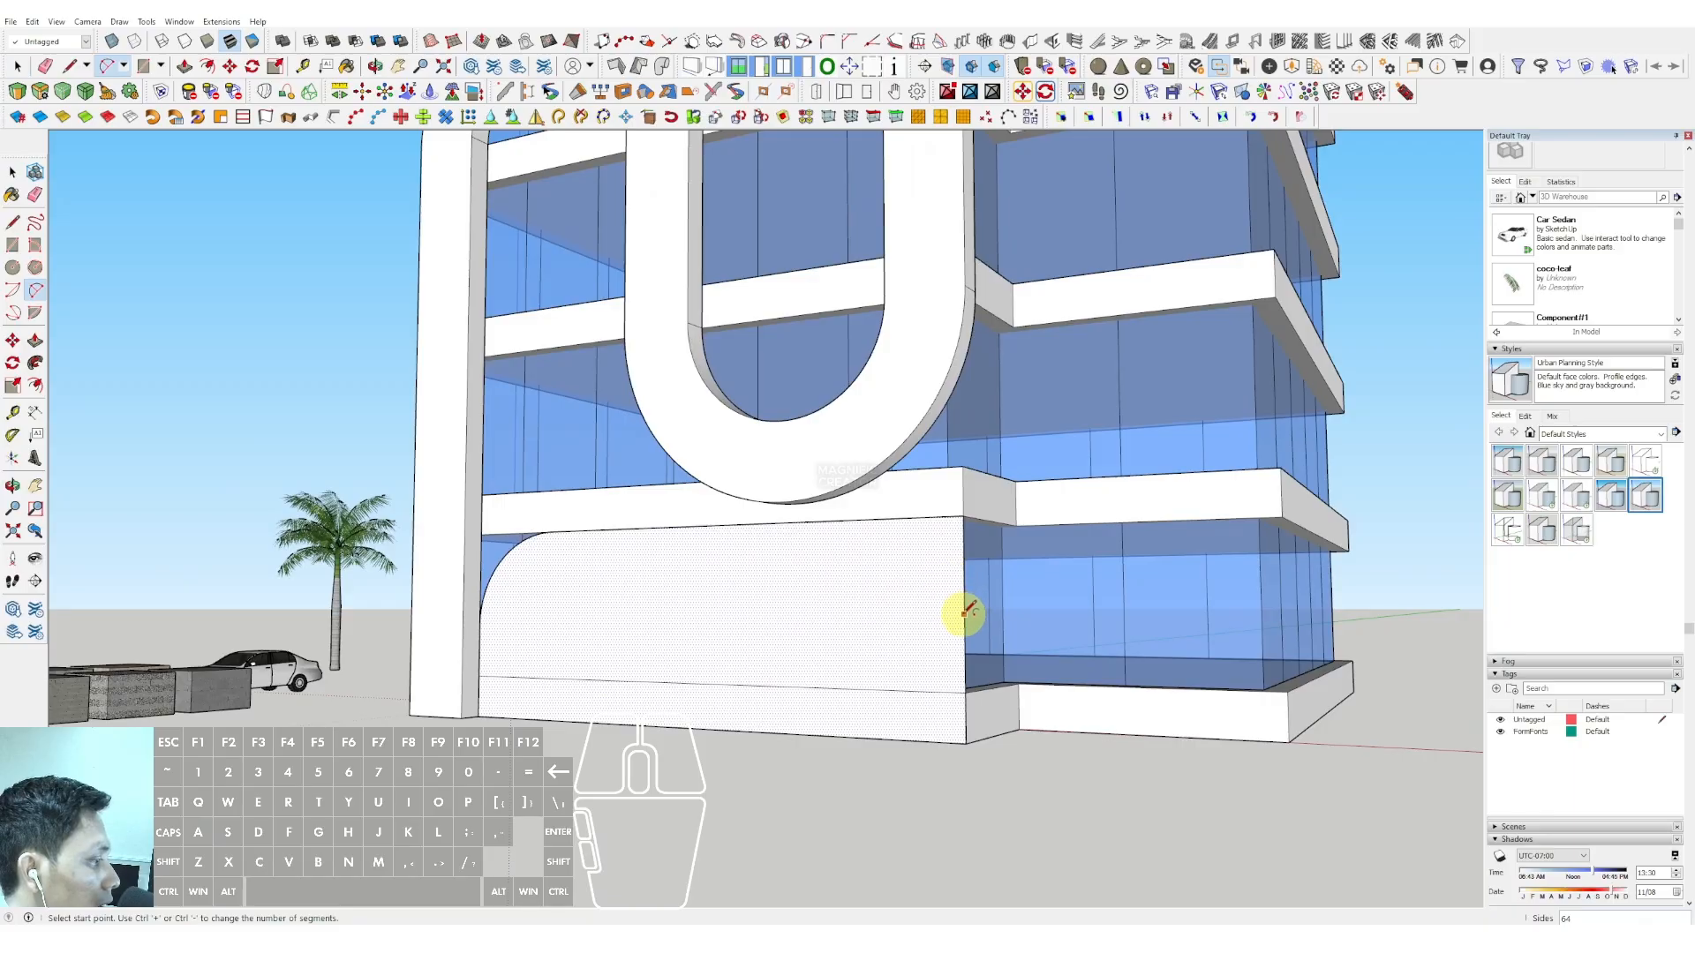
{"action": "double_click", "coordinate": [865, 516]}
{"action": "key", "text": "space"}
Step: Offset the rounded entrance outline's sides, arcs and top edge slightly inward, leaving the base edge out
{"action": "scroll", "coordinate": [915, 567], "scroll_direction": "down", "scroll_amount": 2}
{"action": "middle_click_drag", "start_coordinate": [915, 568], "coordinate": [972, 640]}
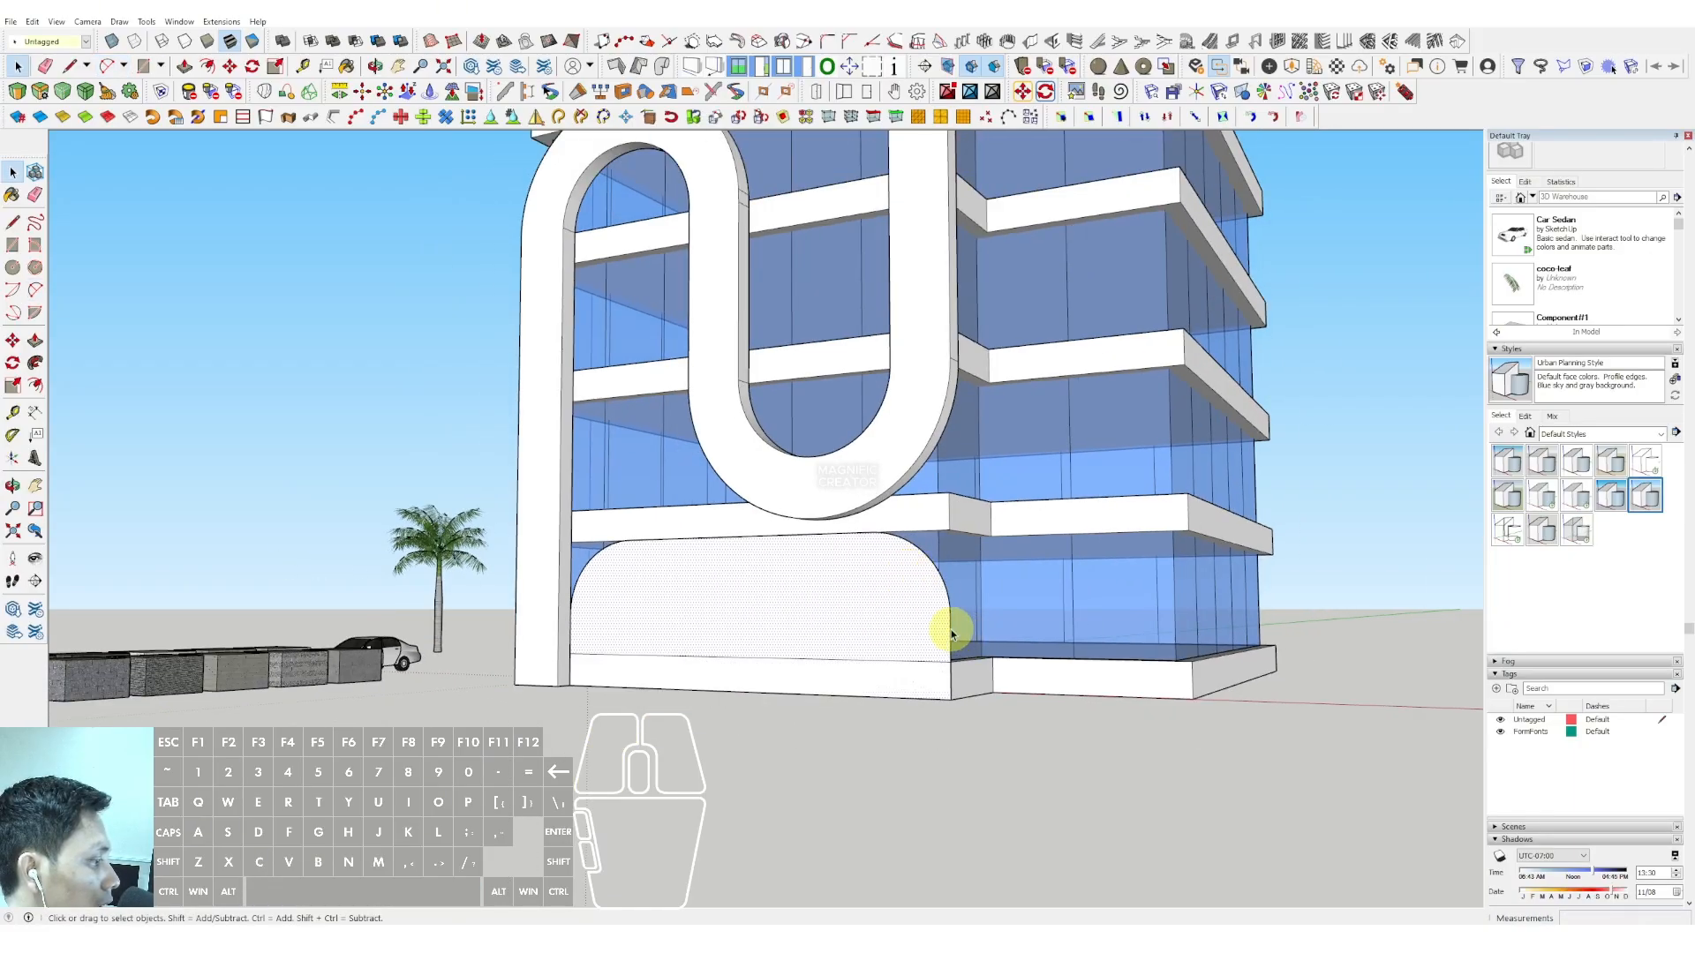
{"action": "left_click", "coordinate": [939, 575], "text": "shift"}
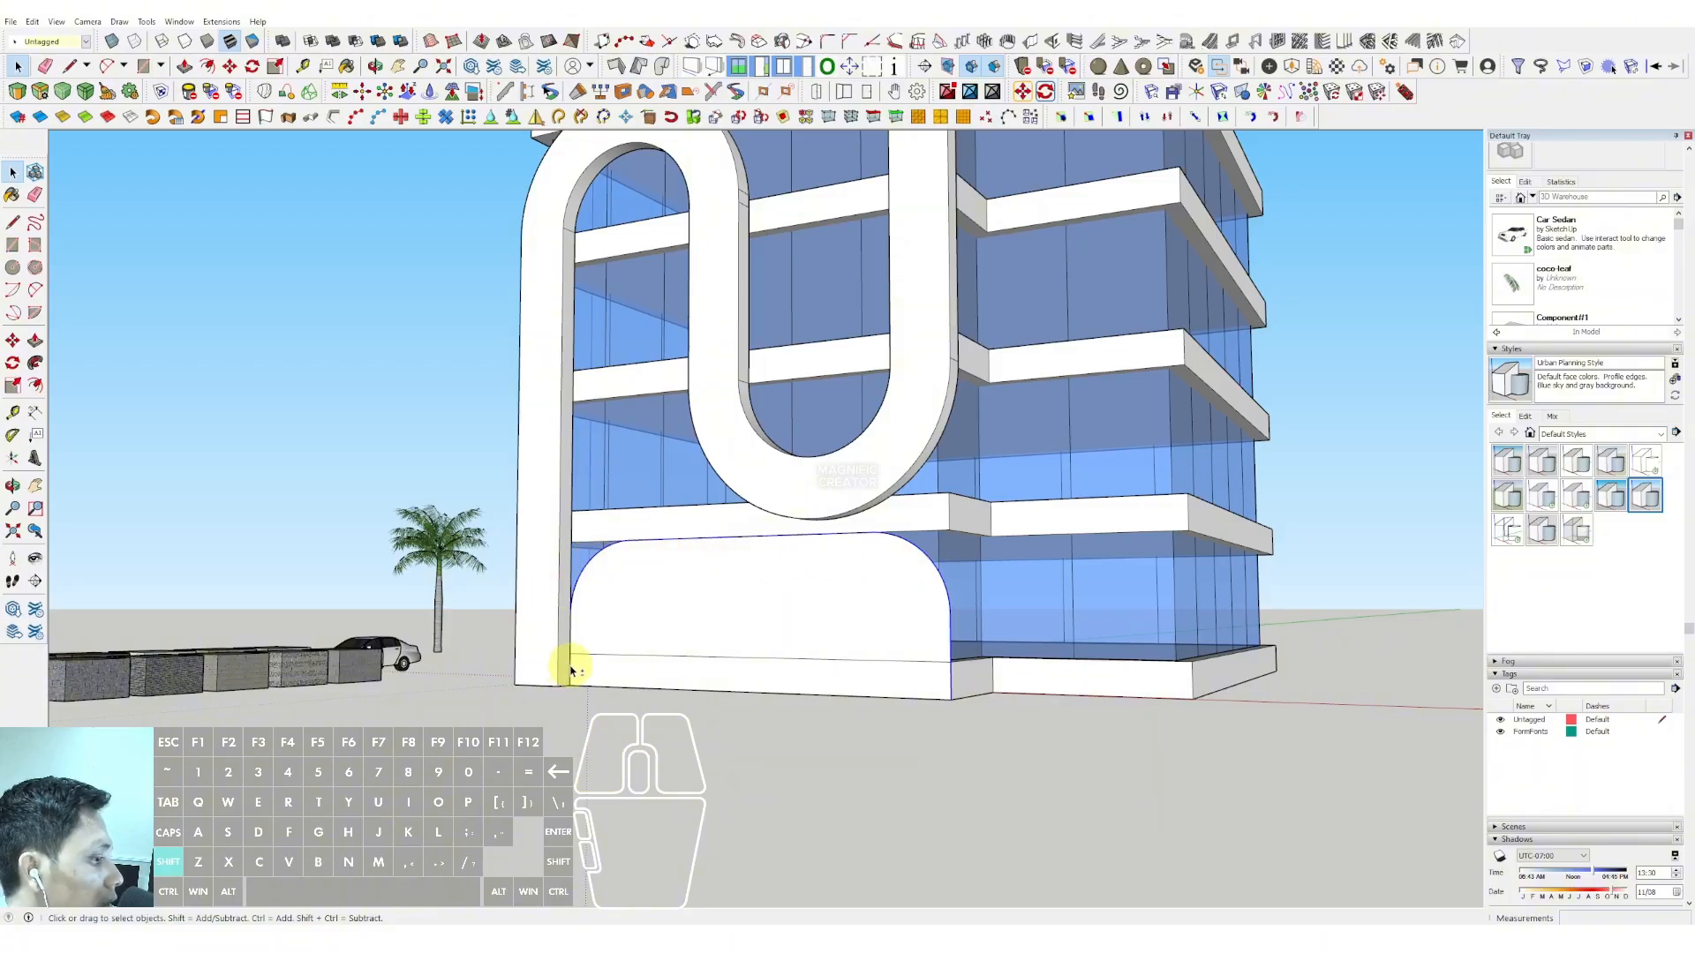
{"action": "scroll", "coordinate": [972, 685], "scroll_direction": "up", "scroll_amount": 1}
{"action": "key", "text": "f"}
{"action": "left_click", "coordinate": [927, 560]}
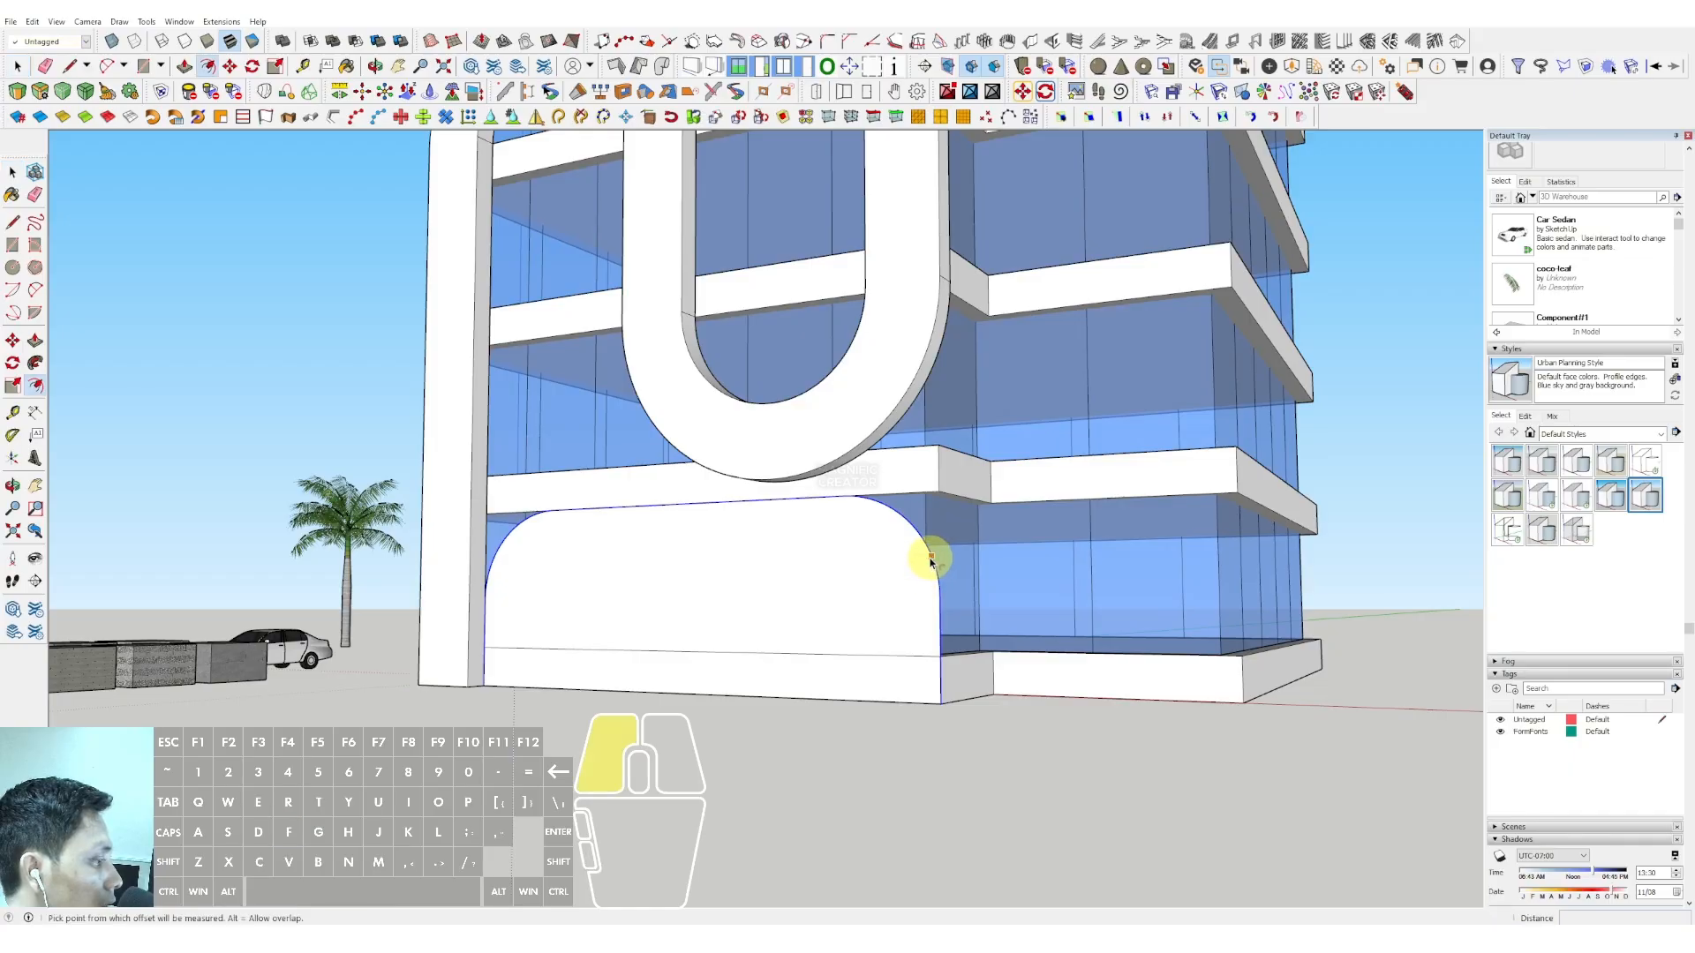
{"action": "left_click", "coordinate": [915, 576]}
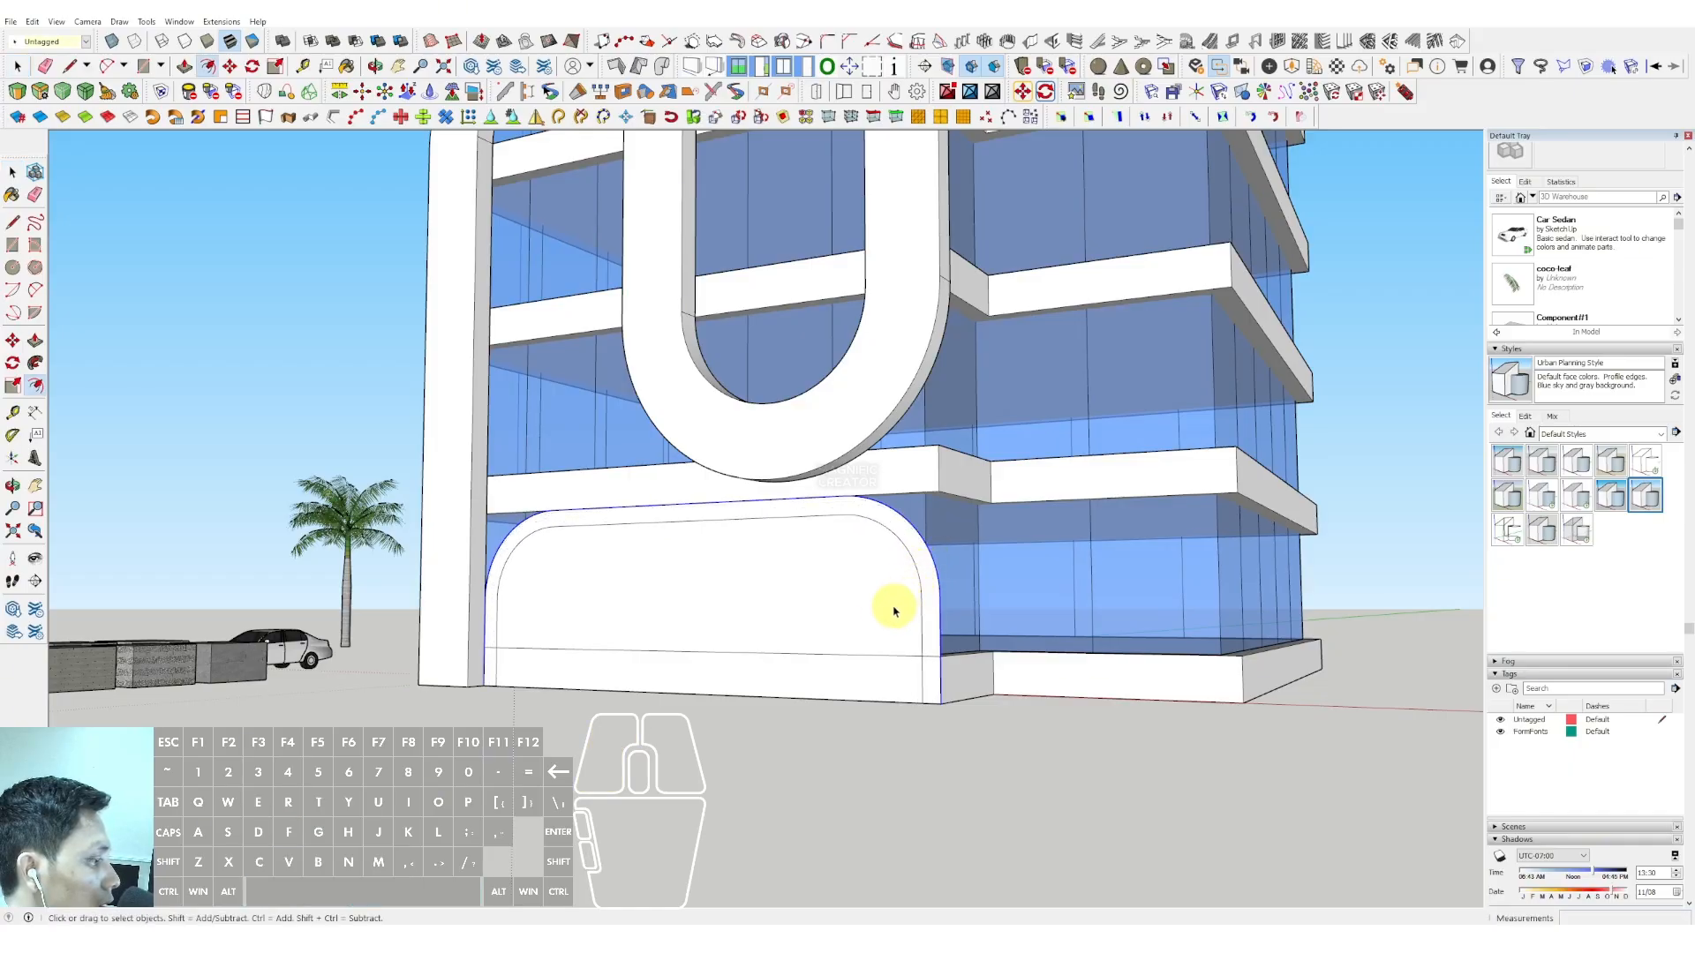
Step: Delete the faces inside the offset outline so only a thin arched frame remains
{"action": "key", "text": "space"}
{"action": "left_click", "coordinate": [890, 611]}
{"action": "left_click", "coordinate": [893, 683], "text": "shift"}
{"action": "key", "text": "e"}
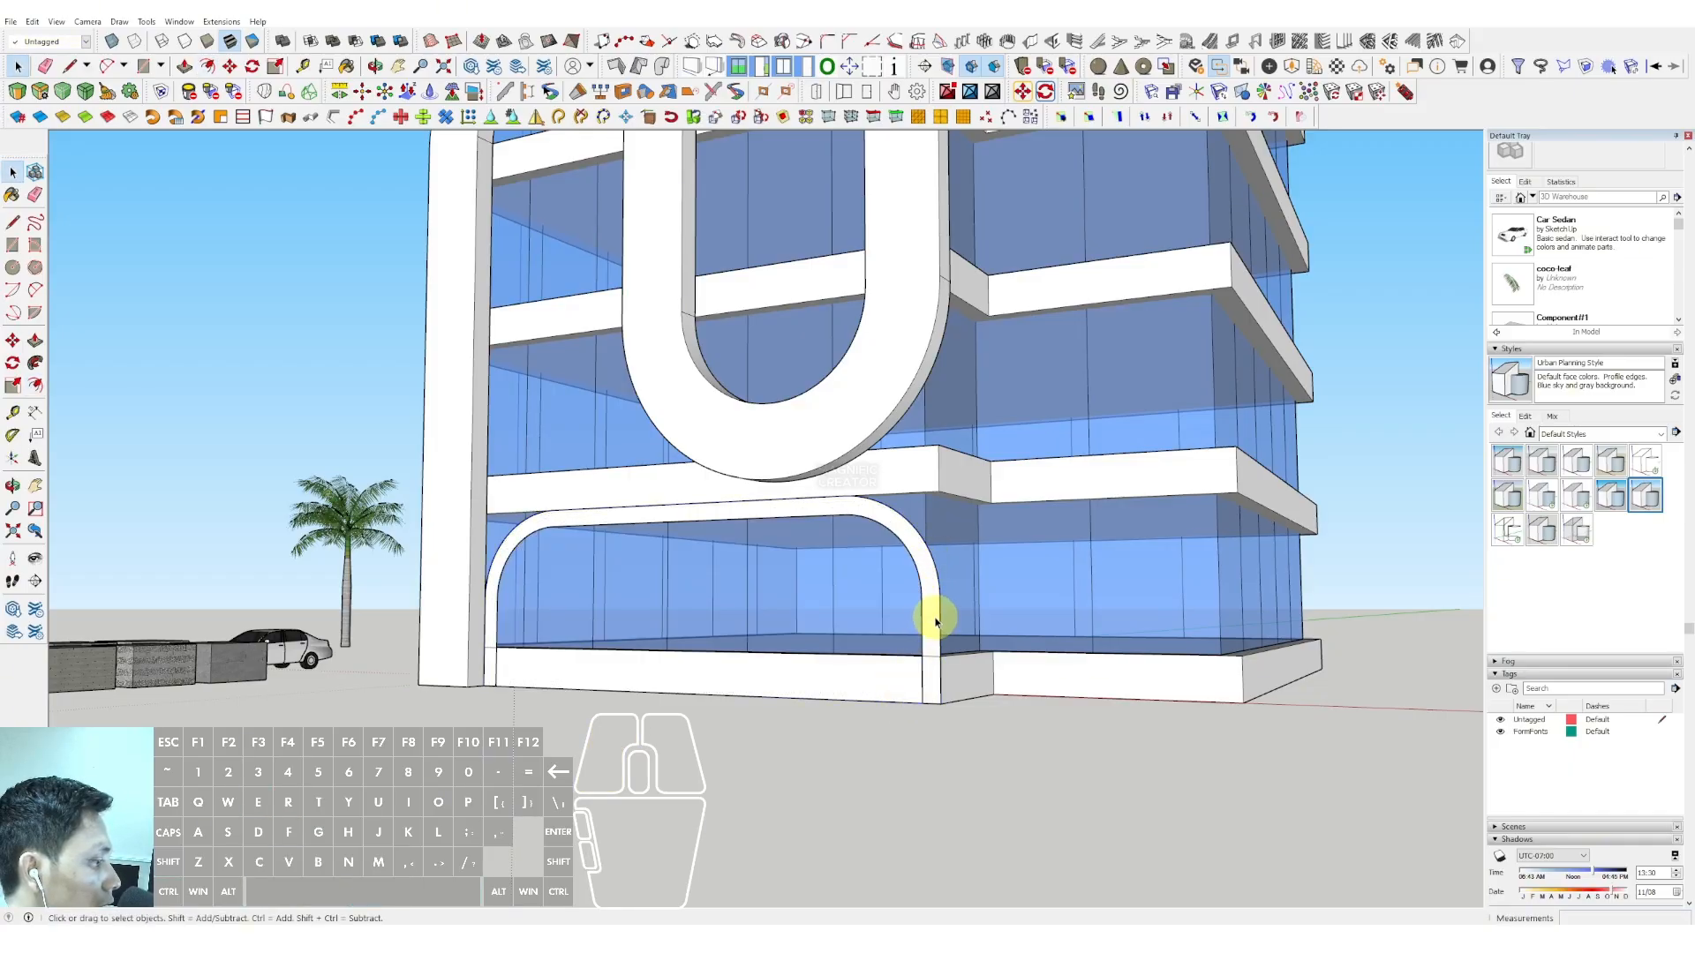
Step: Extrude the arched frame outward from the facade to form an entrance canopy
{"action": "key", "text": "p"}
{"action": "left_click", "coordinate": [930, 597]}
{"action": "scroll", "coordinate": [859, 628], "scroll_direction": "down", "scroll_amount": 1}
{"action": "middle_click_drag", "start_coordinate": [859, 627], "coordinate": [832, 600]}
{"action": "left_click", "coordinate": [675, 699]}
{"action": "key", "text": "space"}
Step: Select all of the arched entrance canopy's geometry and make it a group
{"action": "scroll", "coordinate": [675, 700], "scroll_direction": "down", "scroll_amount": 2}
{"action": "triple_click", "coordinate": [782, 617]}
{"action": "right_click", "coordinate": [781, 616]}
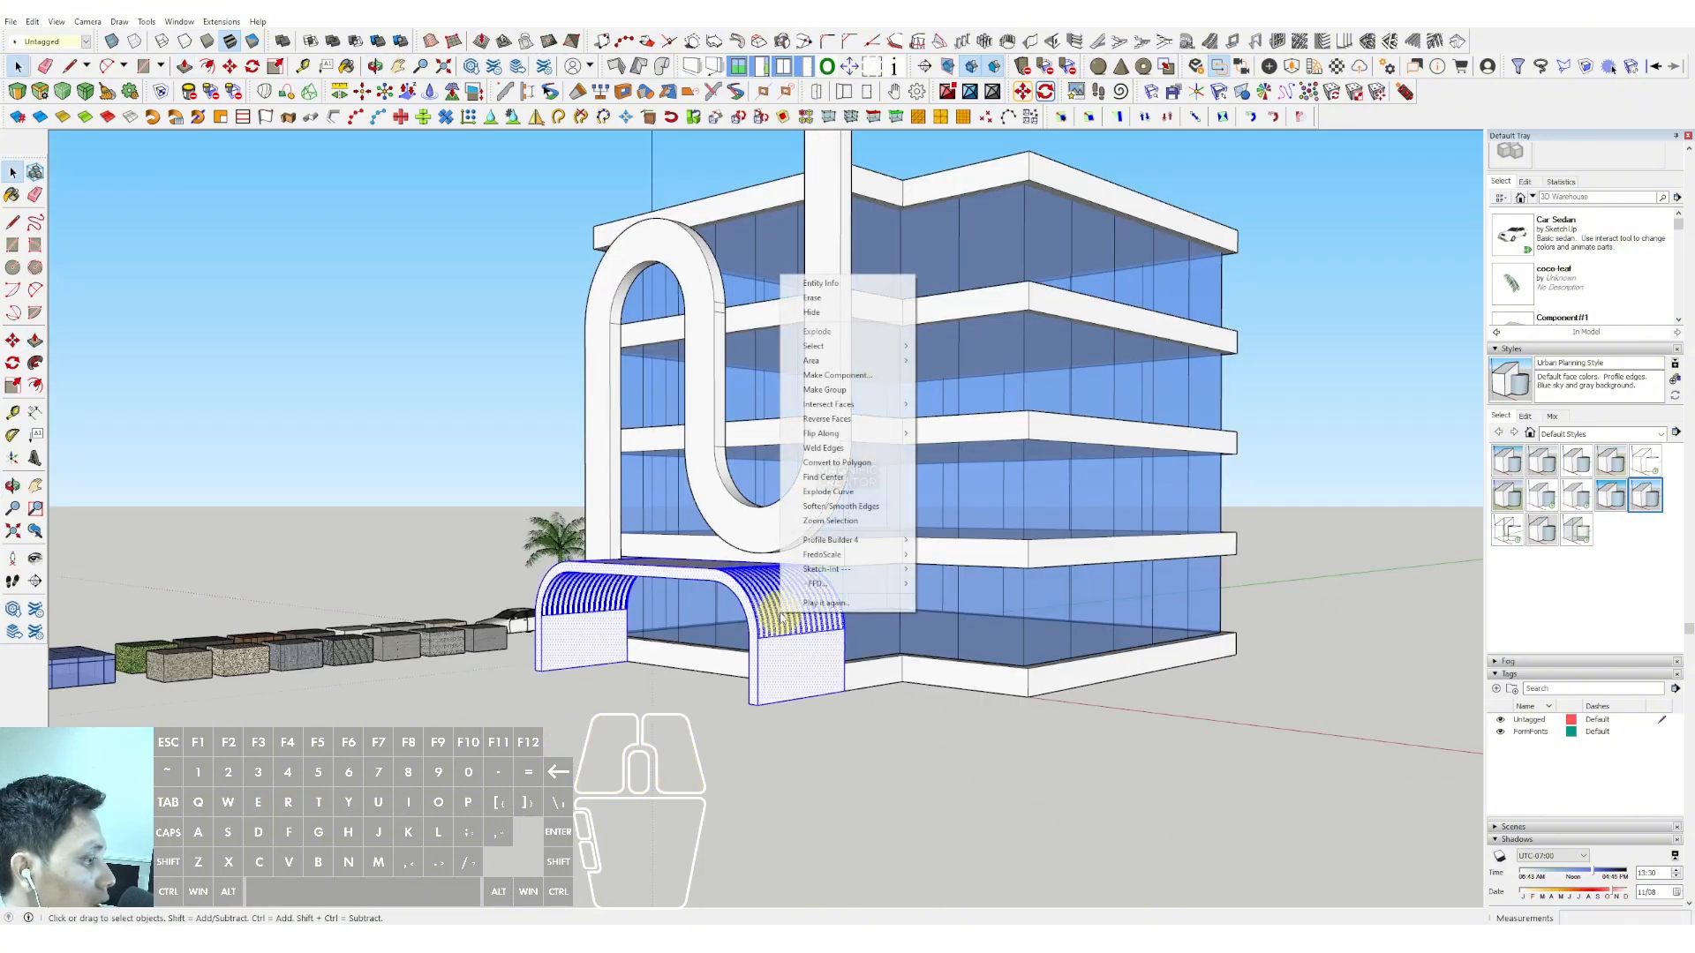
{"action": "left_click", "coordinate": [824, 389]}
Step: Draw a ground rectangle between the canopy's legs back to the slab and raise it about 904 mm as a platform
{"action": "middle_click_drag", "start_coordinate": [700, 644], "coordinate": [1035, 667]}
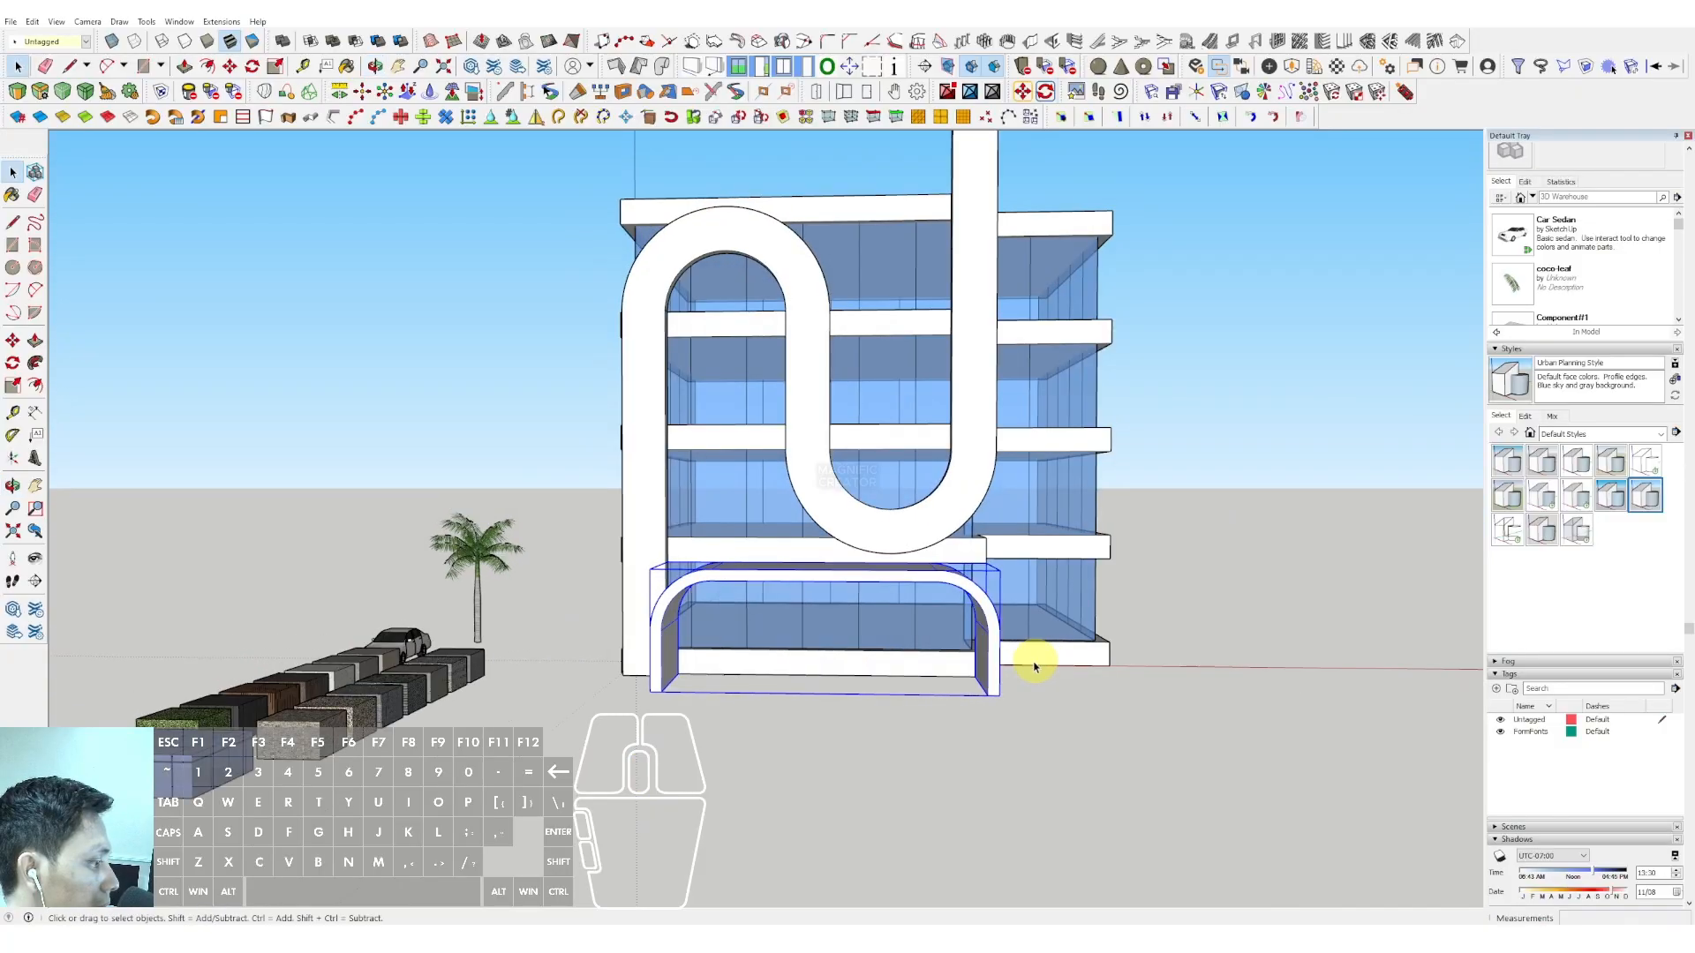
{"action": "scroll", "coordinate": [1034, 668], "scroll_direction": "up", "scroll_amount": 1}
{"action": "key", "text": "r"}
{"action": "left_click", "coordinate": [1002, 696]}
{"action": "scroll", "coordinate": [688, 658], "scroll_direction": "up", "scroll_amount": 1}
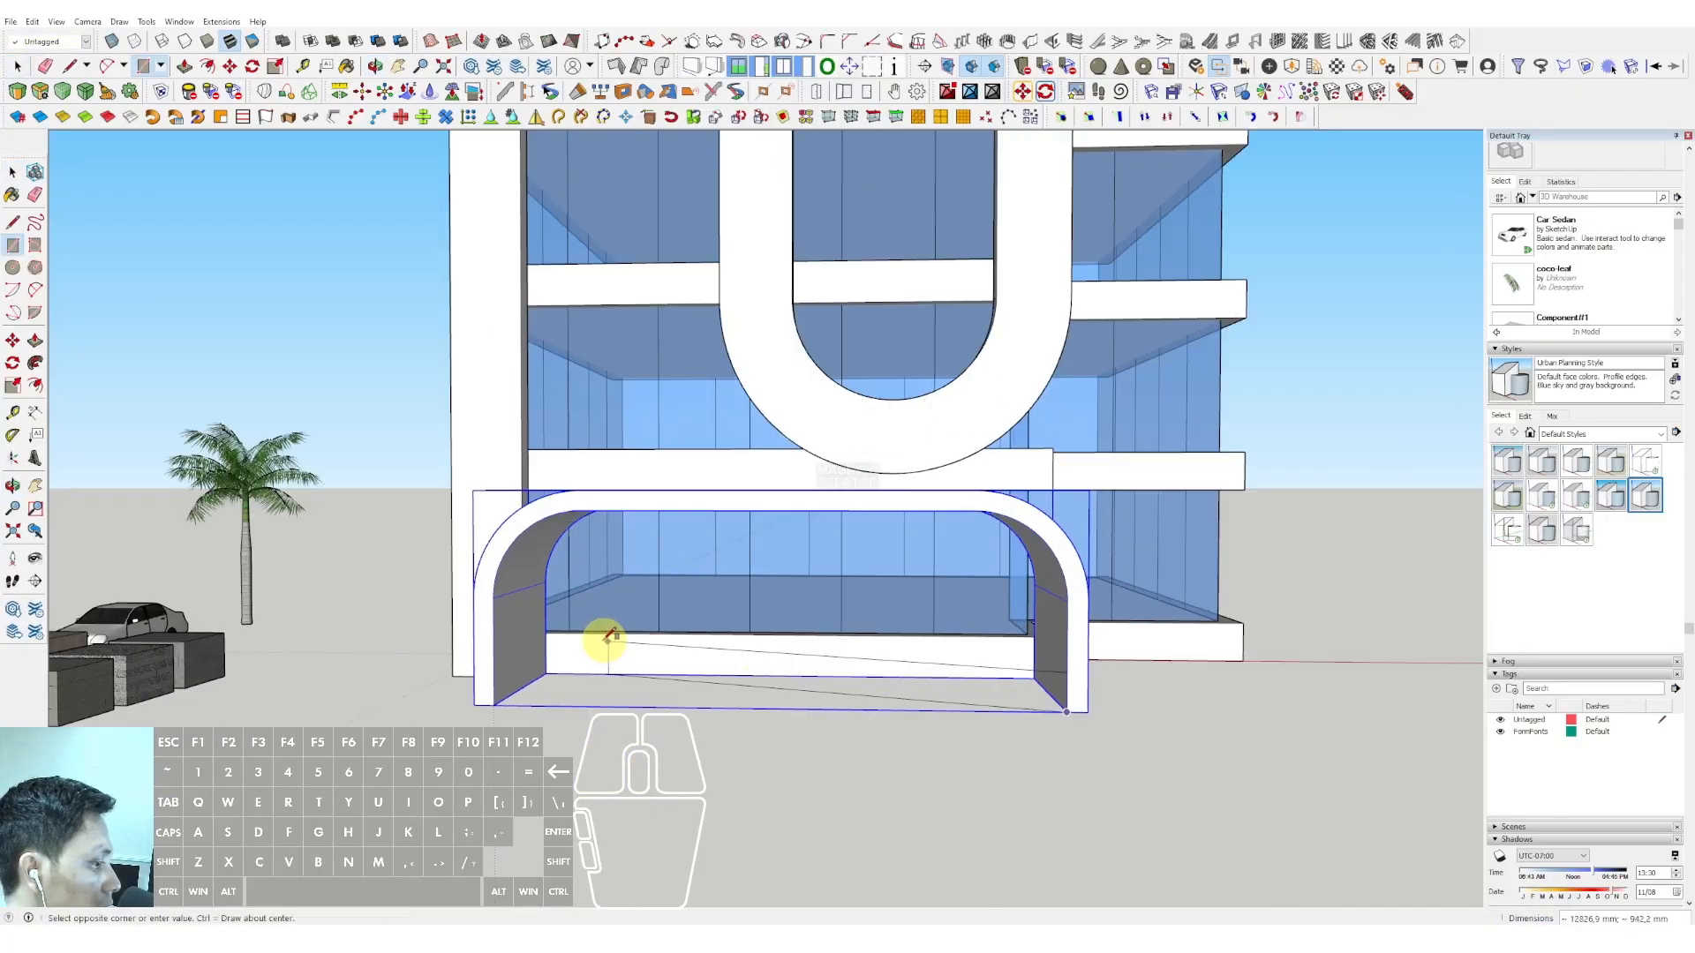
{"action": "left_click", "coordinate": [549, 668]}
{"action": "key", "text": "p"}
{"action": "left_click", "coordinate": [609, 670]}
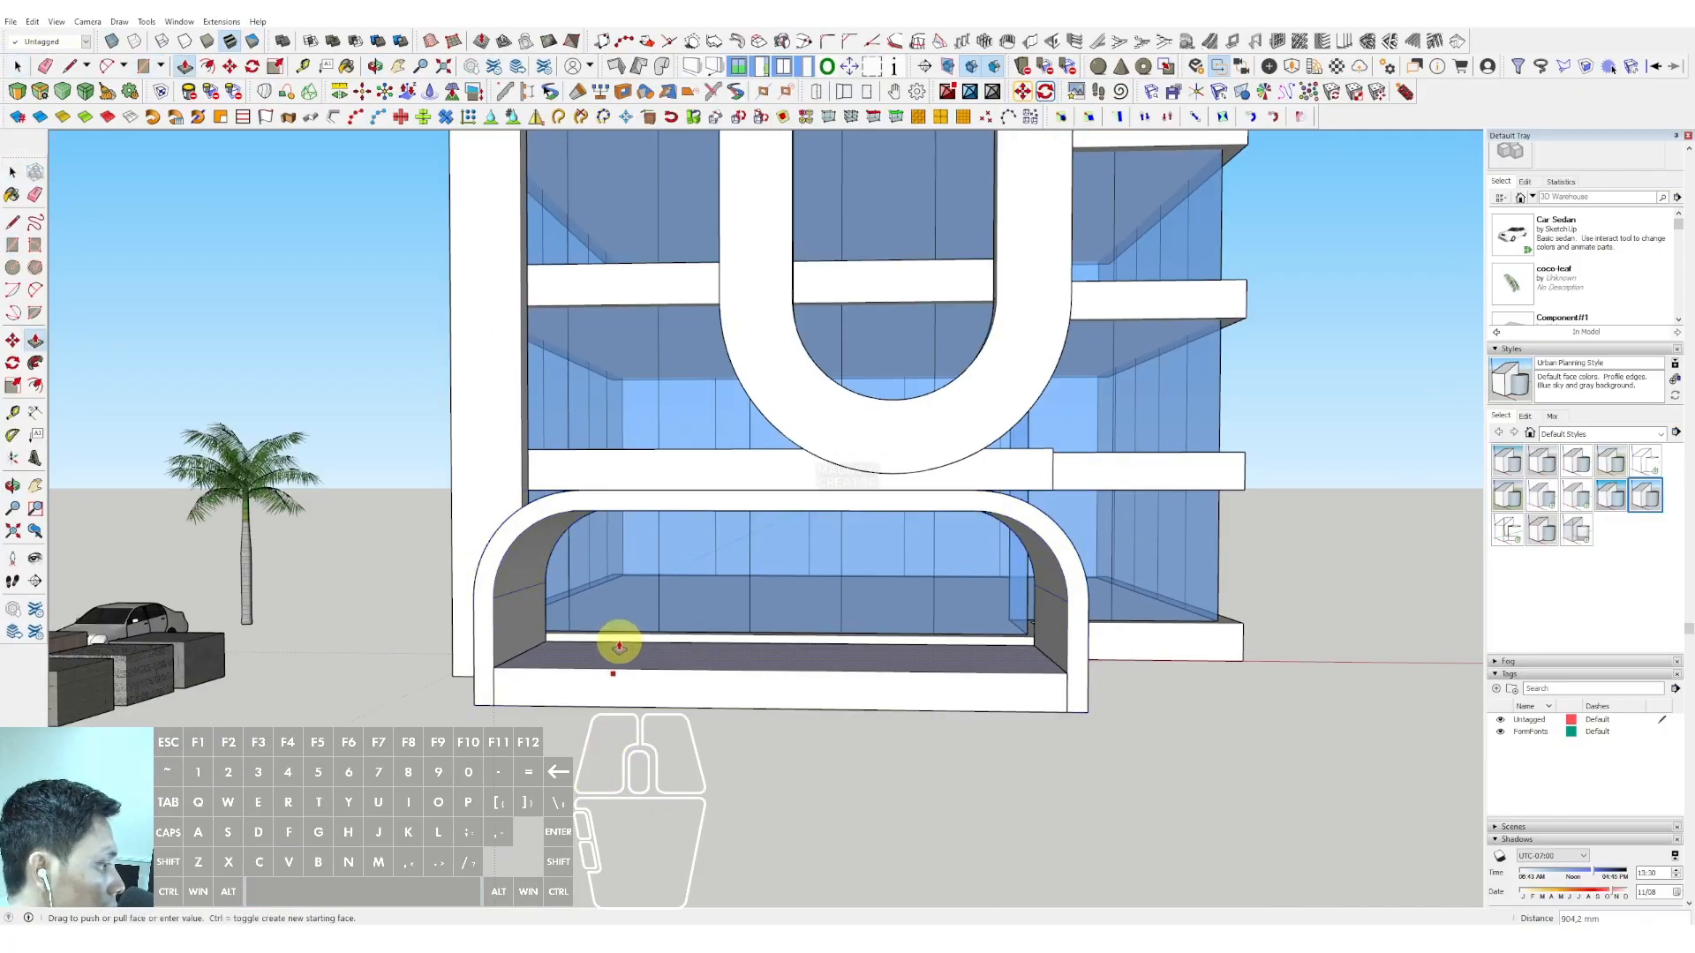
{"action": "middle_click_drag", "start_coordinate": [620, 644], "coordinate": [738, 665]}
Step: Draw a strip about 324 mm high across the top of the platform's front face and push it back into a step
{"action": "key", "text": "r"}
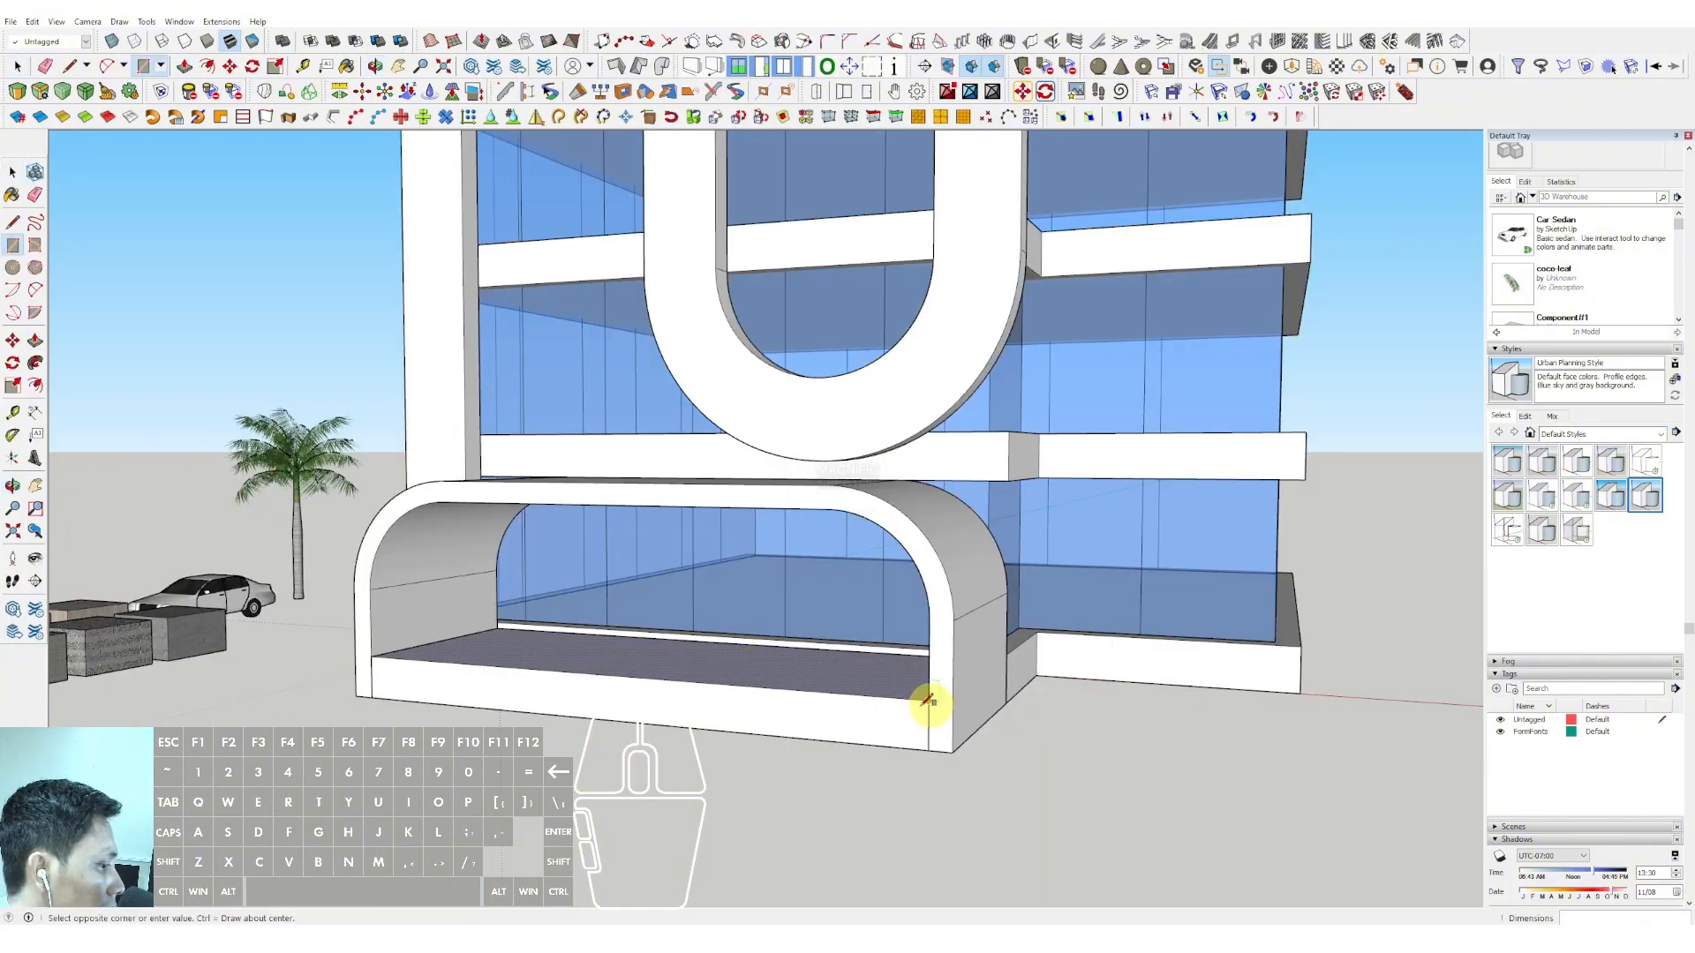
{"action": "left_click", "coordinate": [924, 703]}
{"action": "scroll", "coordinate": [402, 666], "scroll_direction": "up", "scroll_amount": 1}
{"action": "scroll", "coordinate": [404, 668], "scroll_direction": "up", "scroll_amount": 1}
{"action": "middle_click_drag", "start_coordinate": [403, 668], "coordinate": [553, 631], "text": "shift"}
{"action": "scroll", "coordinate": [545, 613], "scroll_direction": "up", "scroll_amount": 1}
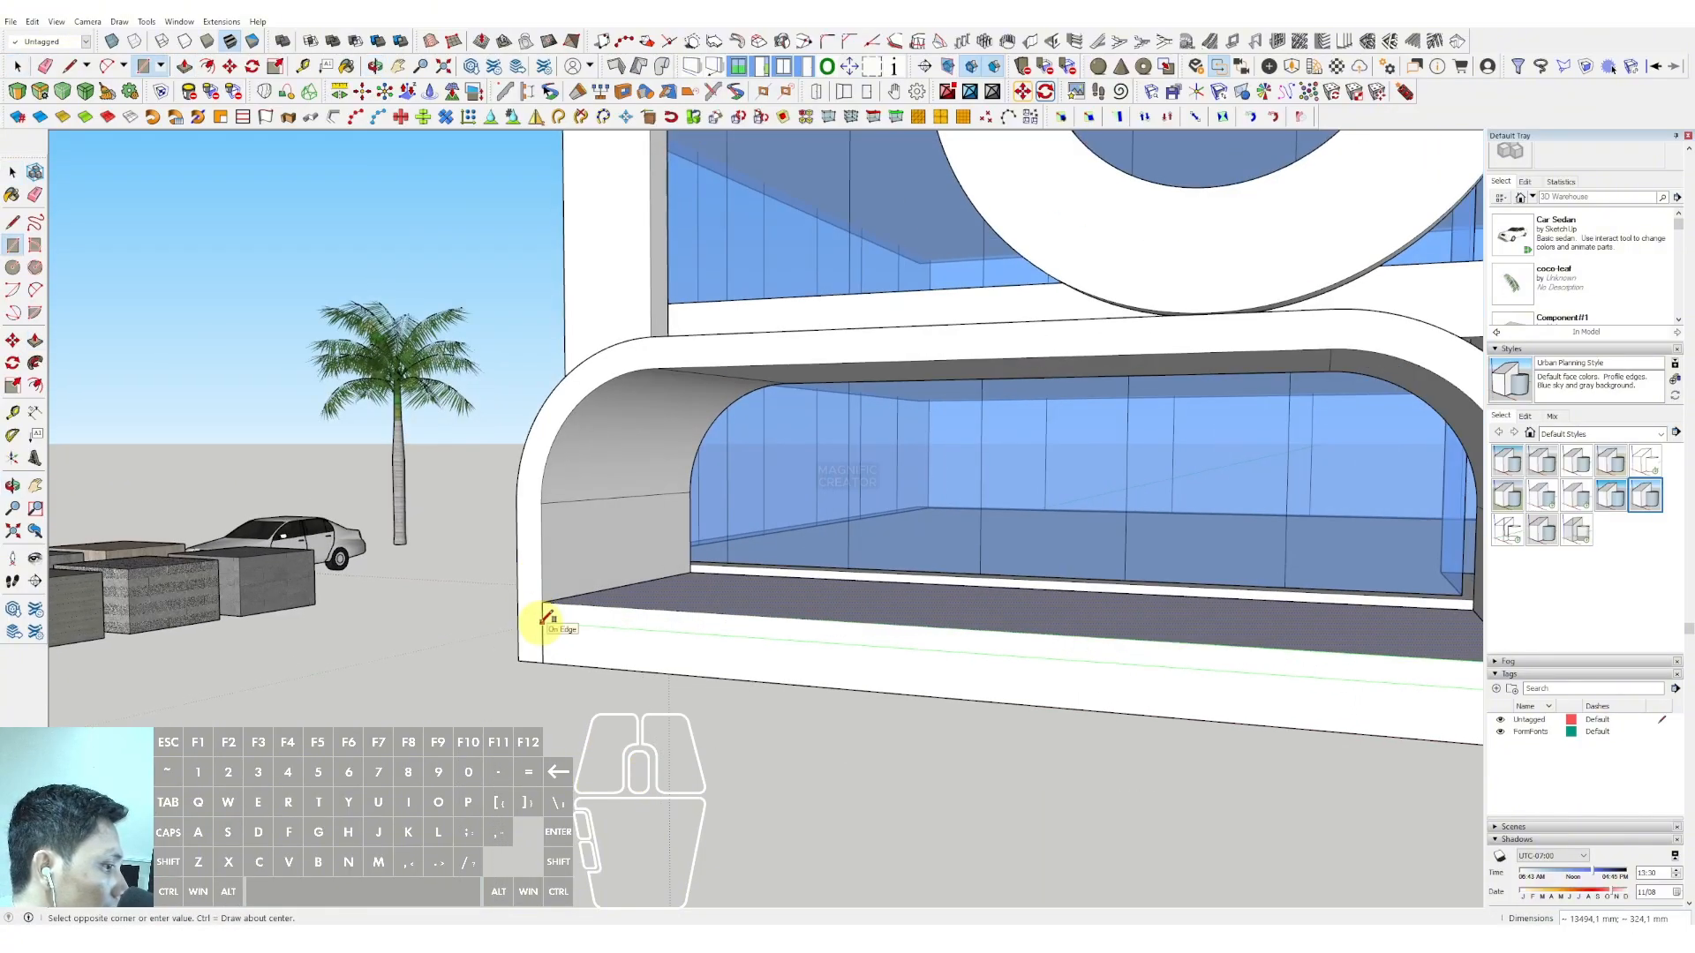
{"action": "left_click", "coordinate": [544, 623]}
{"action": "key", "text": "space"}
{"action": "key", "text": "v"}
{"action": "left_click", "coordinate": [582, 615]}
{"action": "left_click", "coordinate": [647, 603]}
Step: Divide the platform's remaining front face with a second horizontal strip and push its upper part back slightly
{"action": "key", "text": "r"}
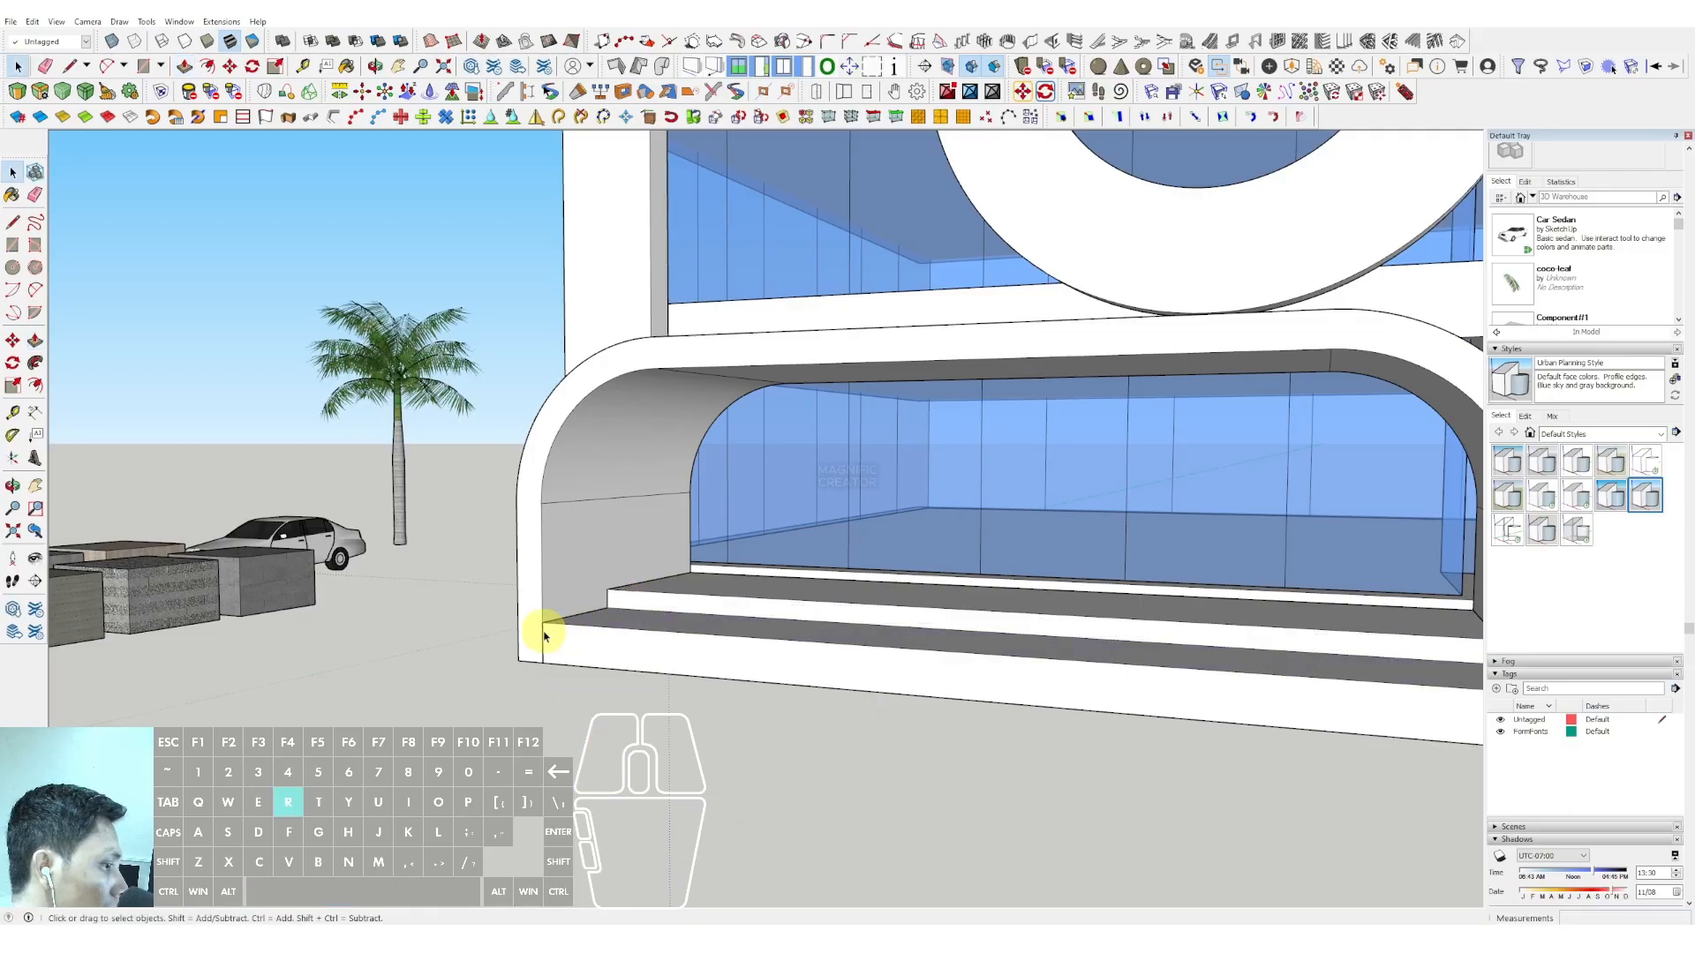
{"action": "left_click", "coordinate": [541, 622]}
{"action": "scroll", "coordinate": [379, 580], "scroll_direction": "down", "scroll_amount": 2}
{"action": "left_click", "coordinate": [1162, 675]}
{"action": "key", "text": "space"}
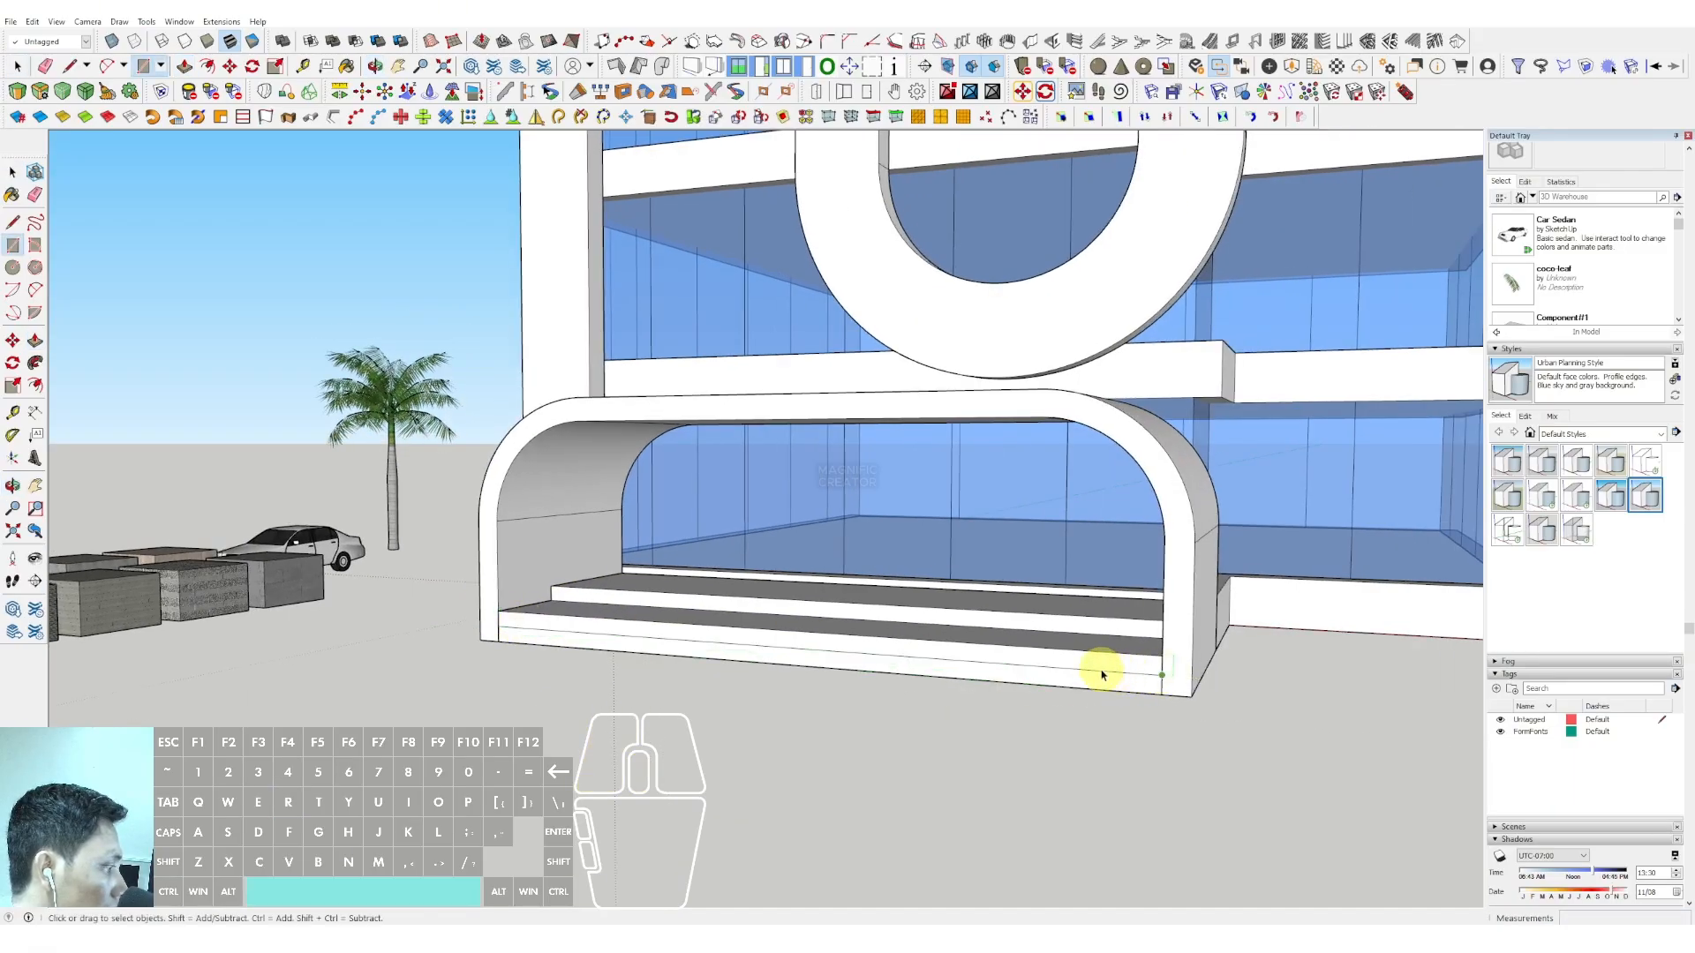
{"action": "key", "text": "v"}
{"action": "left_click", "coordinate": [1096, 661]}
{"action": "left_click", "coordinate": [1112, 659]}
Step: Pull the lowest step's front face forward about 3058 mm beyond the canopy
{"action": "key", "text": "space"}
{"action": "key", "text": "v"}
{"action": "left_click", "coordinate": [1108, 682]}
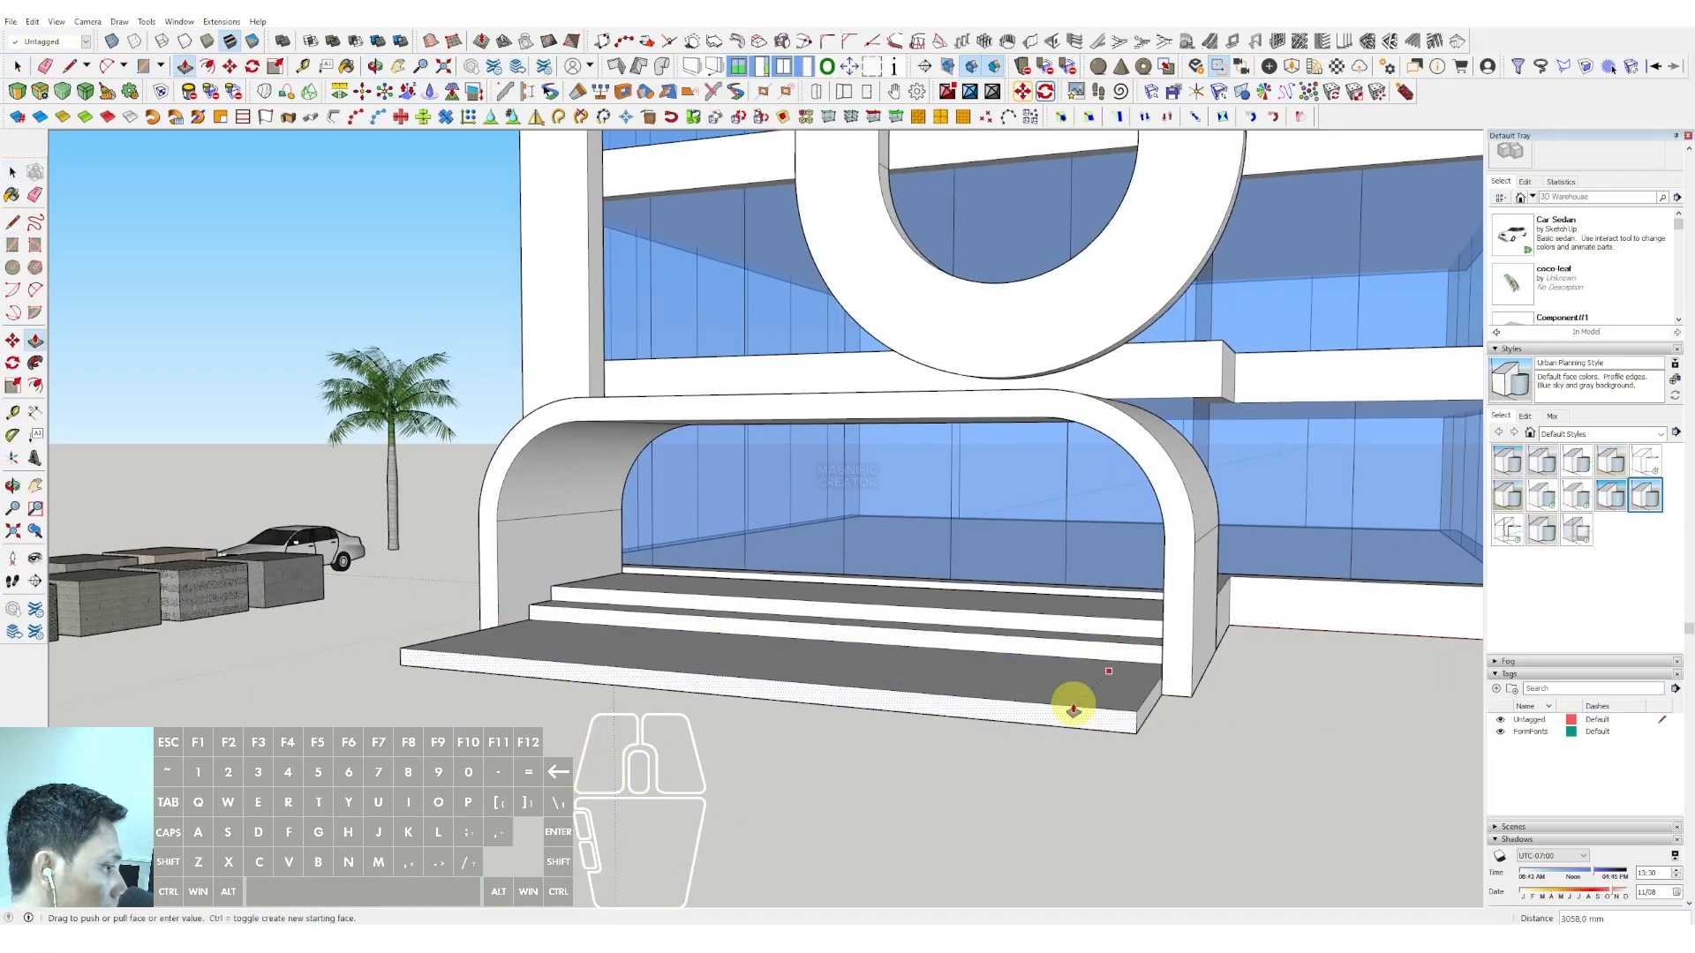
{"action": "left_click", "coordinate": [1074, 703]}
{"action": "key", "text": "space"}
Step: Pull the middle step's front face forward beyond the canopy to form its tread above the lowest step
{"action": "key", "text": "v"}
{"action": "left_click", "coordinate": [1094, 649]}
{"action": "left_click", "coordinate": [1082, 670]}
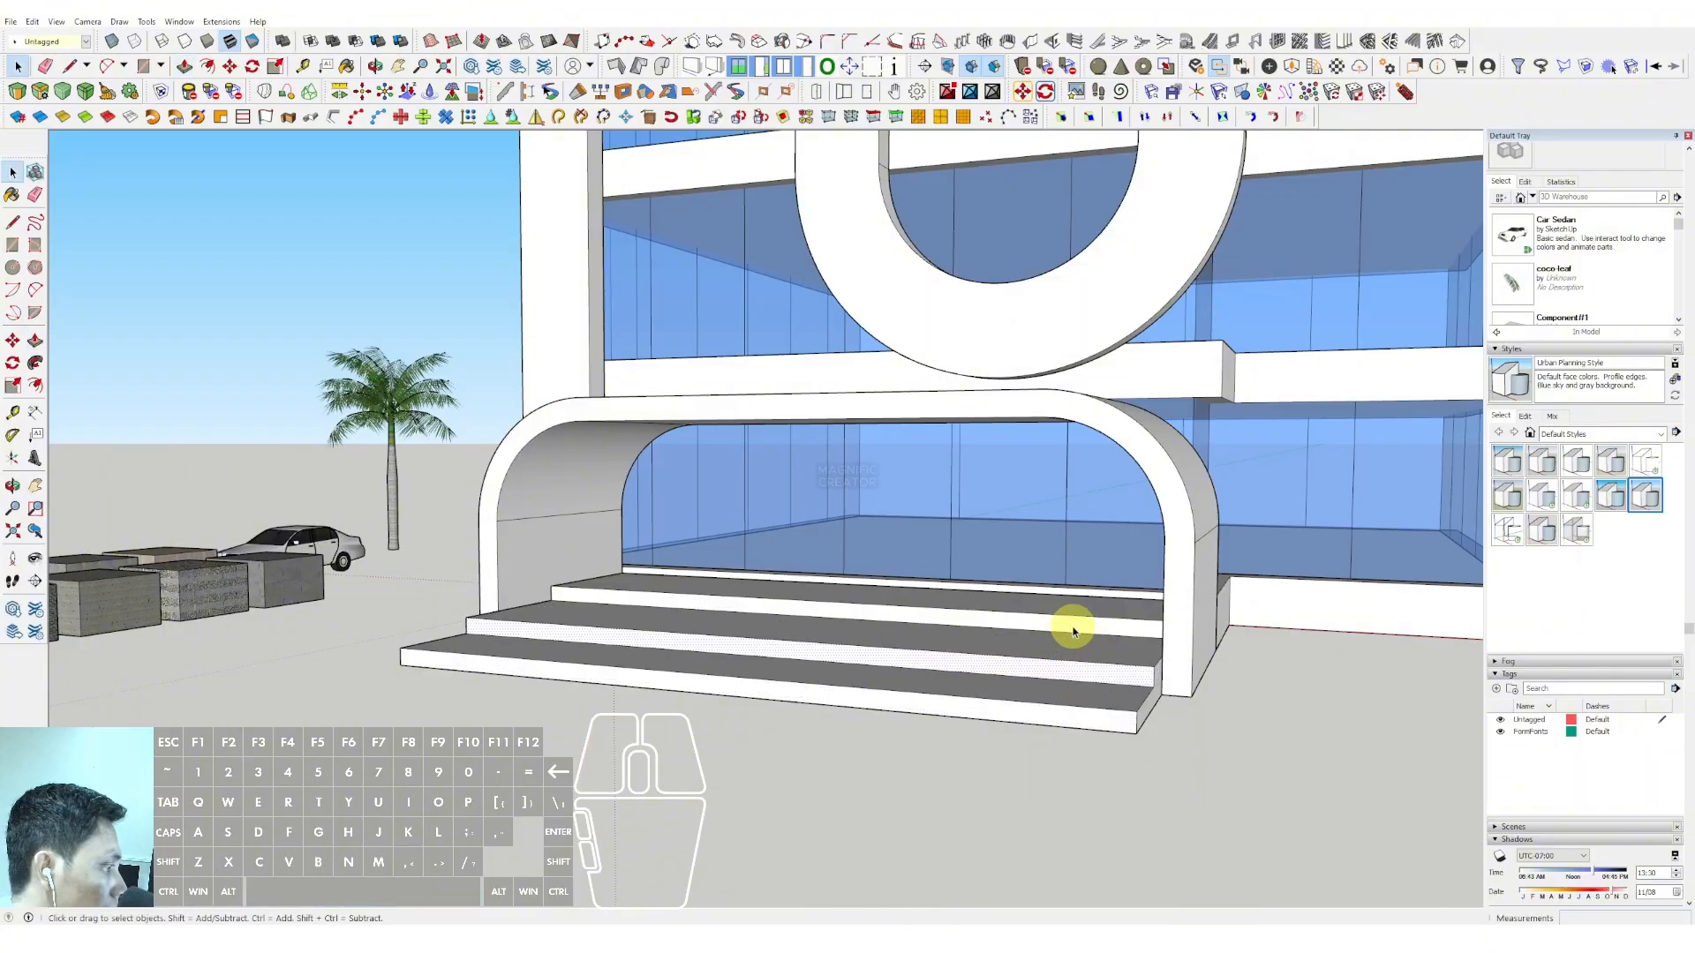
{"action": "key", "text": "space"}
{"action": "middle_click_drag", "start_coordinate": [1085, 635], "coordinate": [869, 685]}
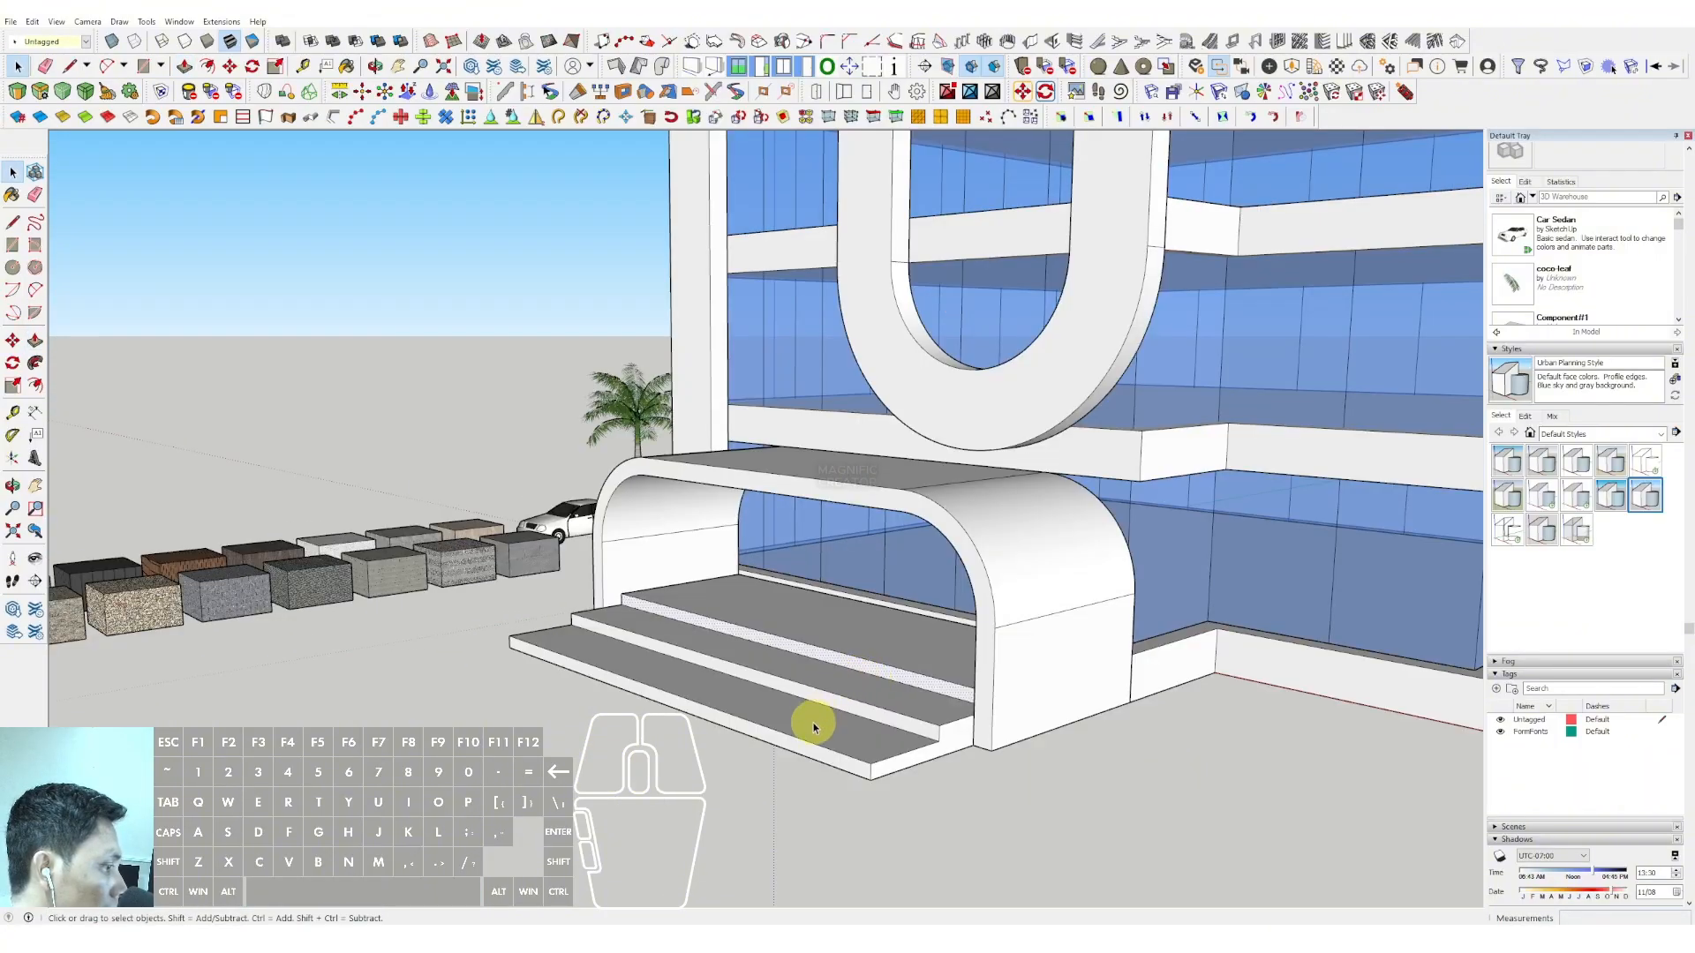
{"action": "scroll", "coordinate": [814, 727], "scroll_direction": "down", "scroll_amount": 5}
{"action": "middle_click_drag", "start_coordinate": [1003, 662], "coordinate": [822, 713]}
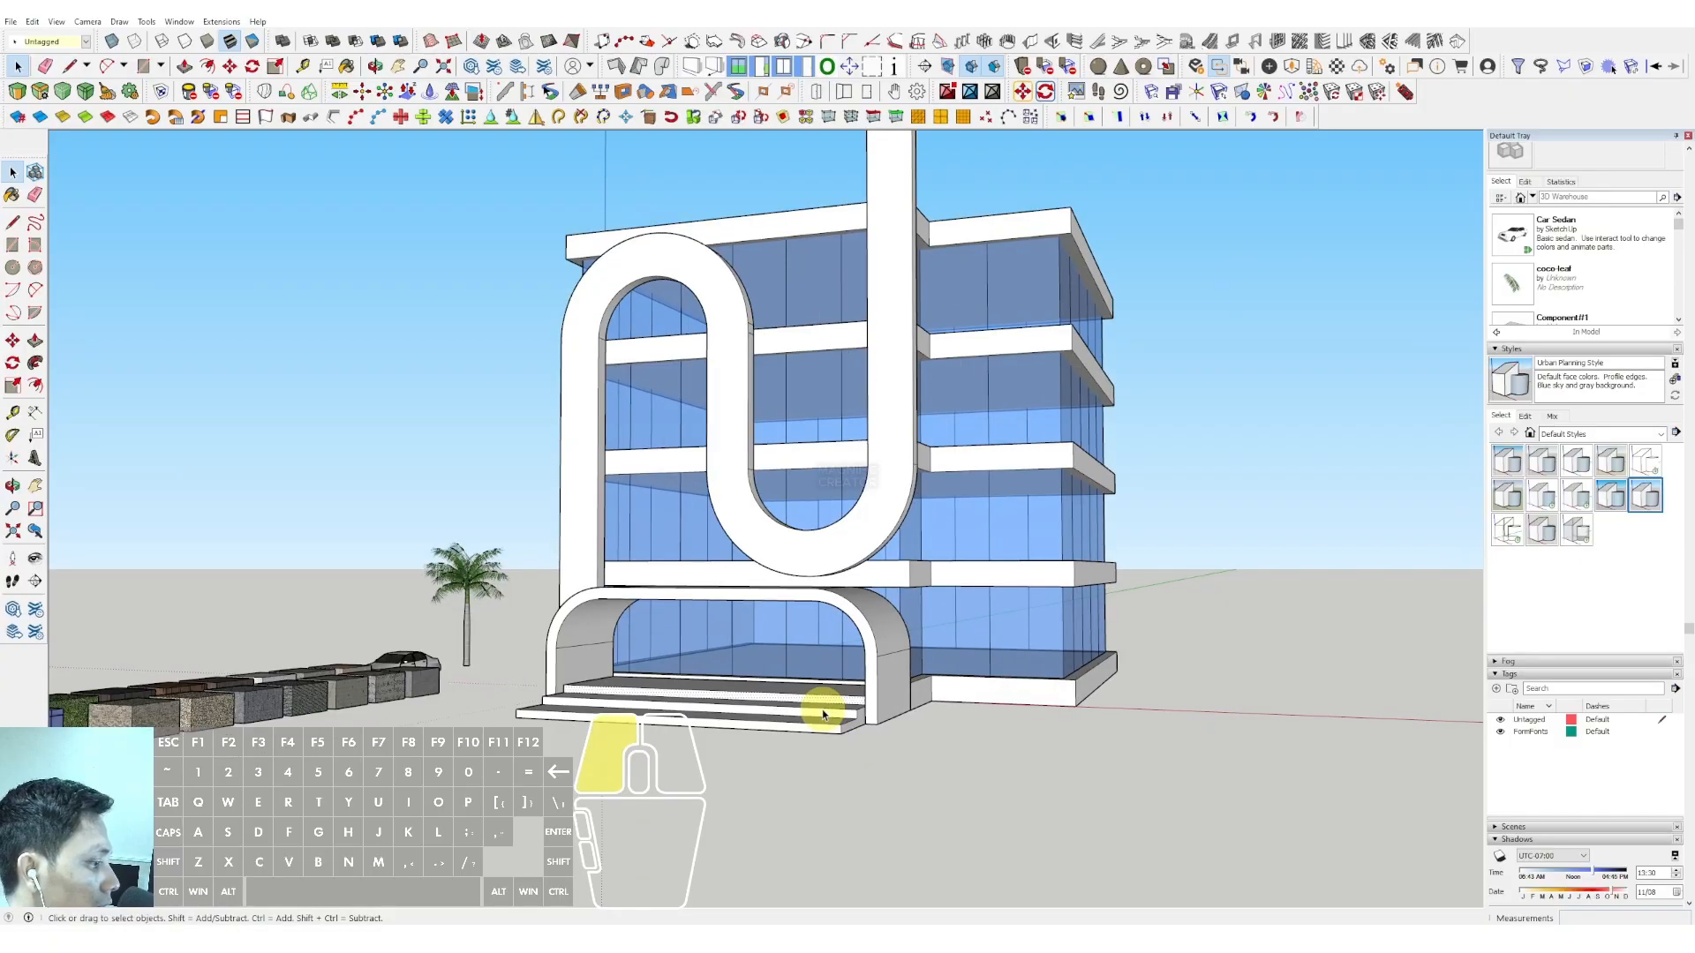
Step: Group all geometry of the entrance steps in front of the canopy
{"action": "triple_click", "coordinate": [823, 713]}
{"action": "right_click", "coordinate": [823, 714]}
{"action": "left_click", "coordinate": [863, 531]}
{"action": "scroll", "coordinate": [866, 533], "scroll_direction": "down", "scroll_amount": 1}
{"action": "middle_click_drag", "start_coordinate": [868, 536], "coordinate": [750, 603], "text": "shift"}
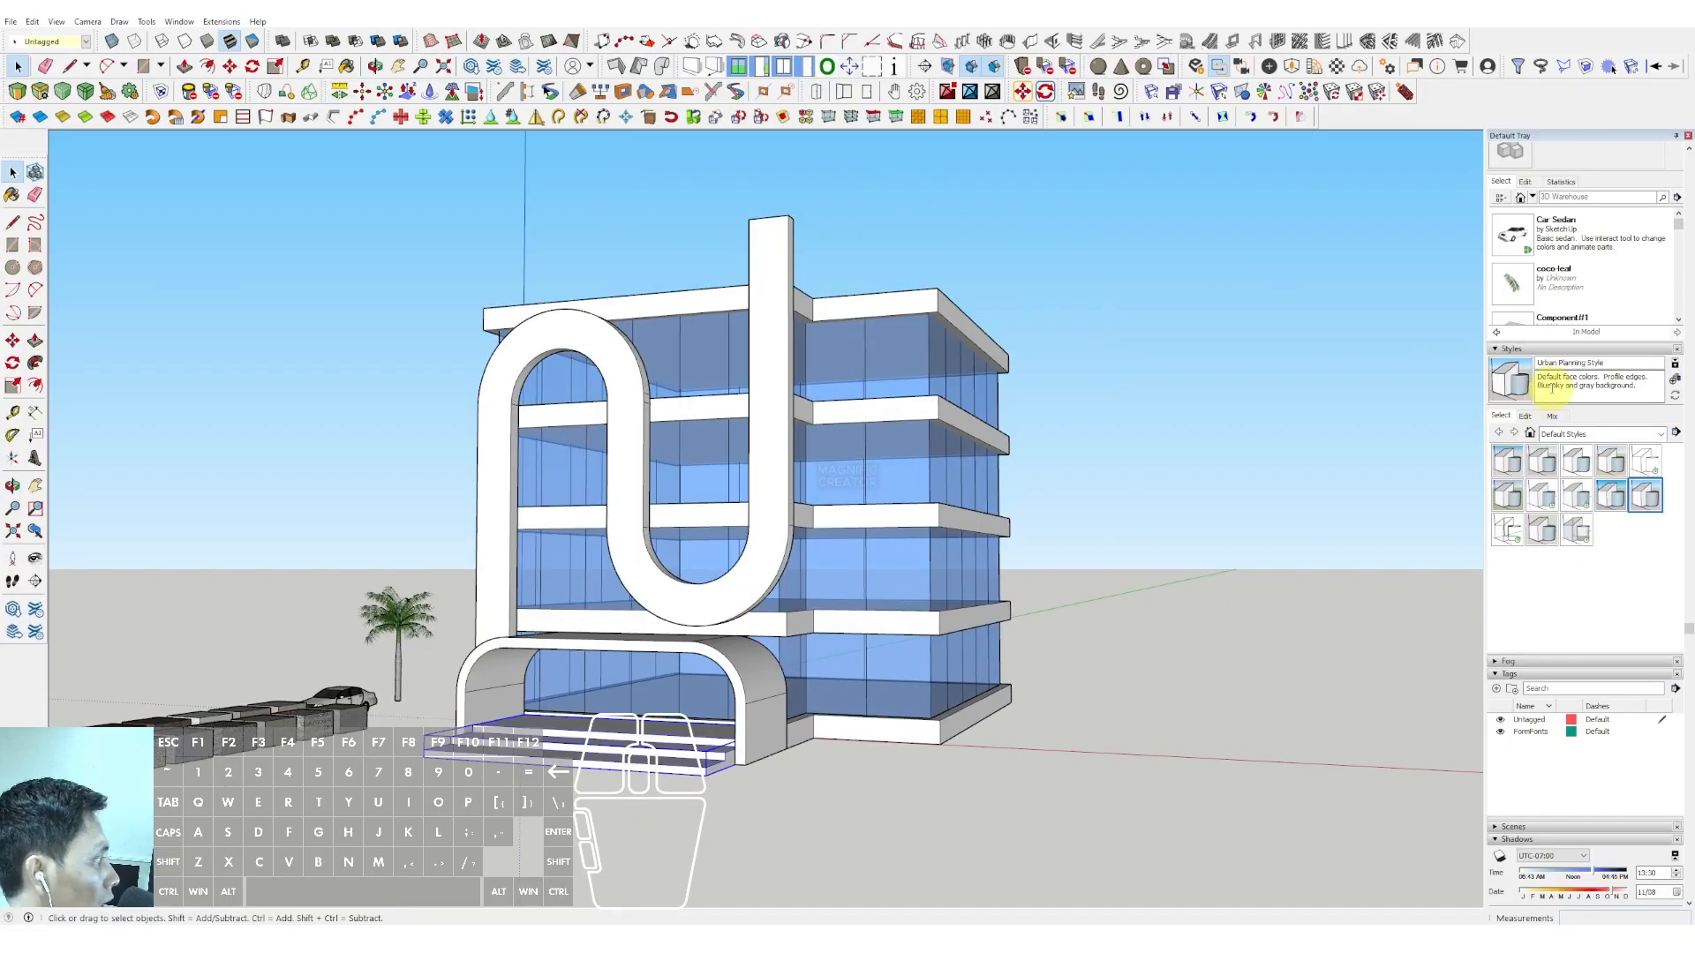
Step: Paint the S-curved facade band and the arched entrance canopy with orange Color C04 from the Colors collection
{"action": "scroll", "coordinate": [1639, 451], "scroll_direction": "up", "scroll_amount": 5}
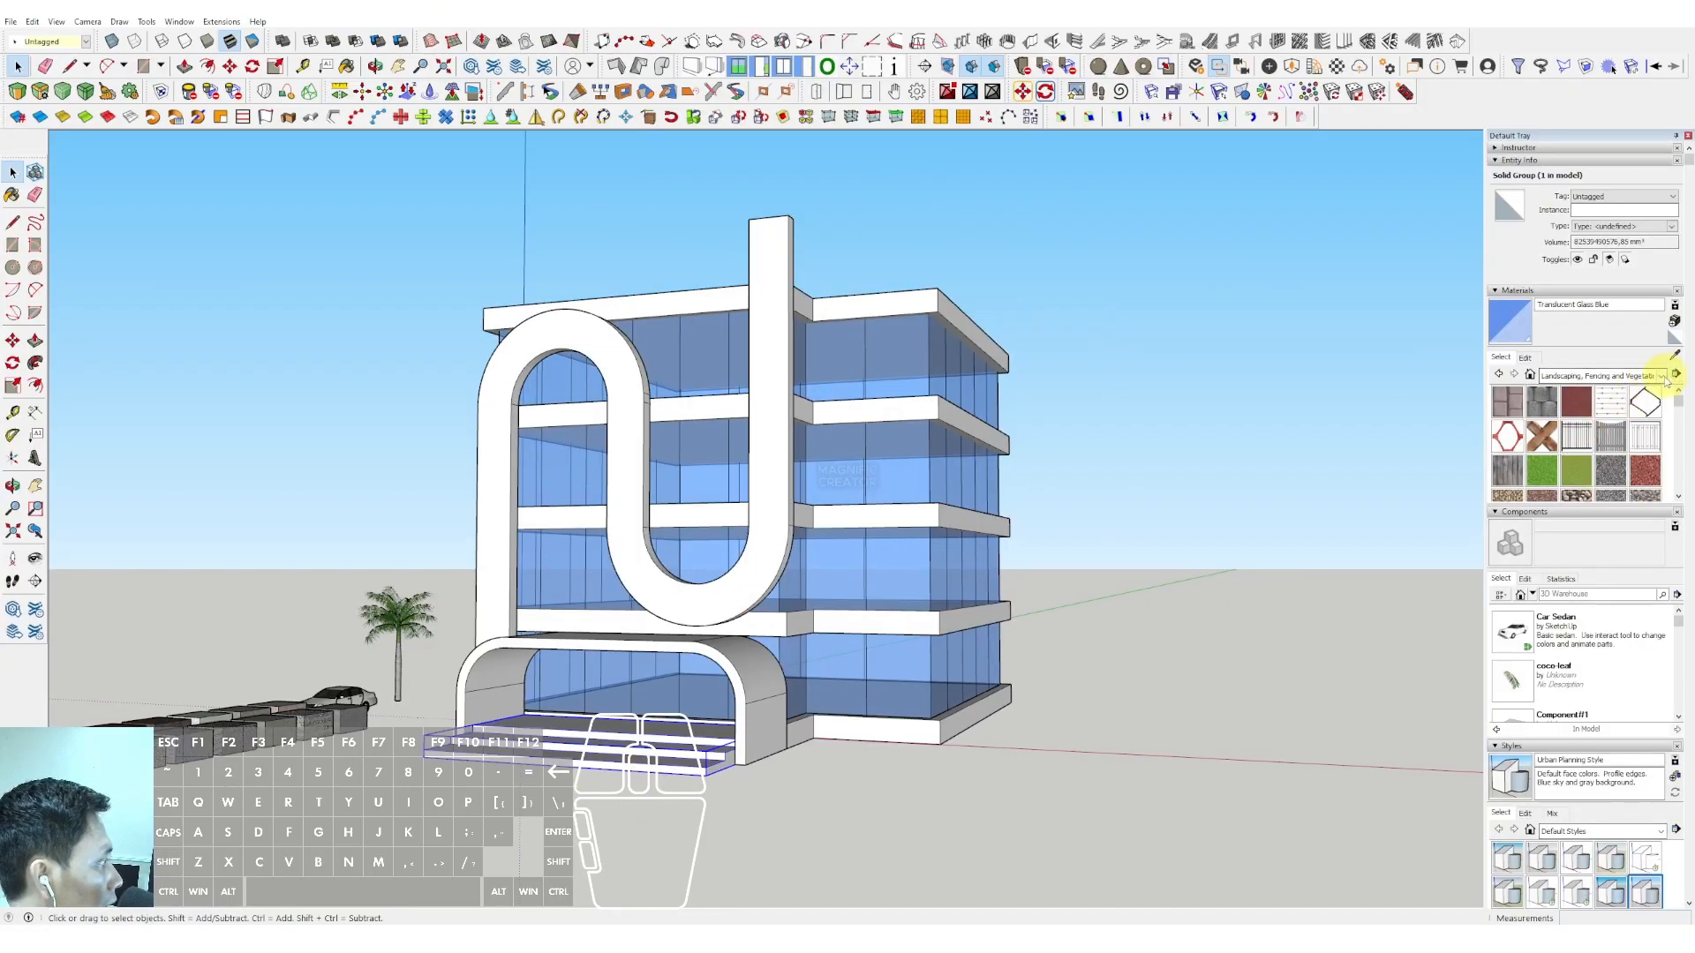
{"action": "left_click", "coordinate": [1661, 377]}
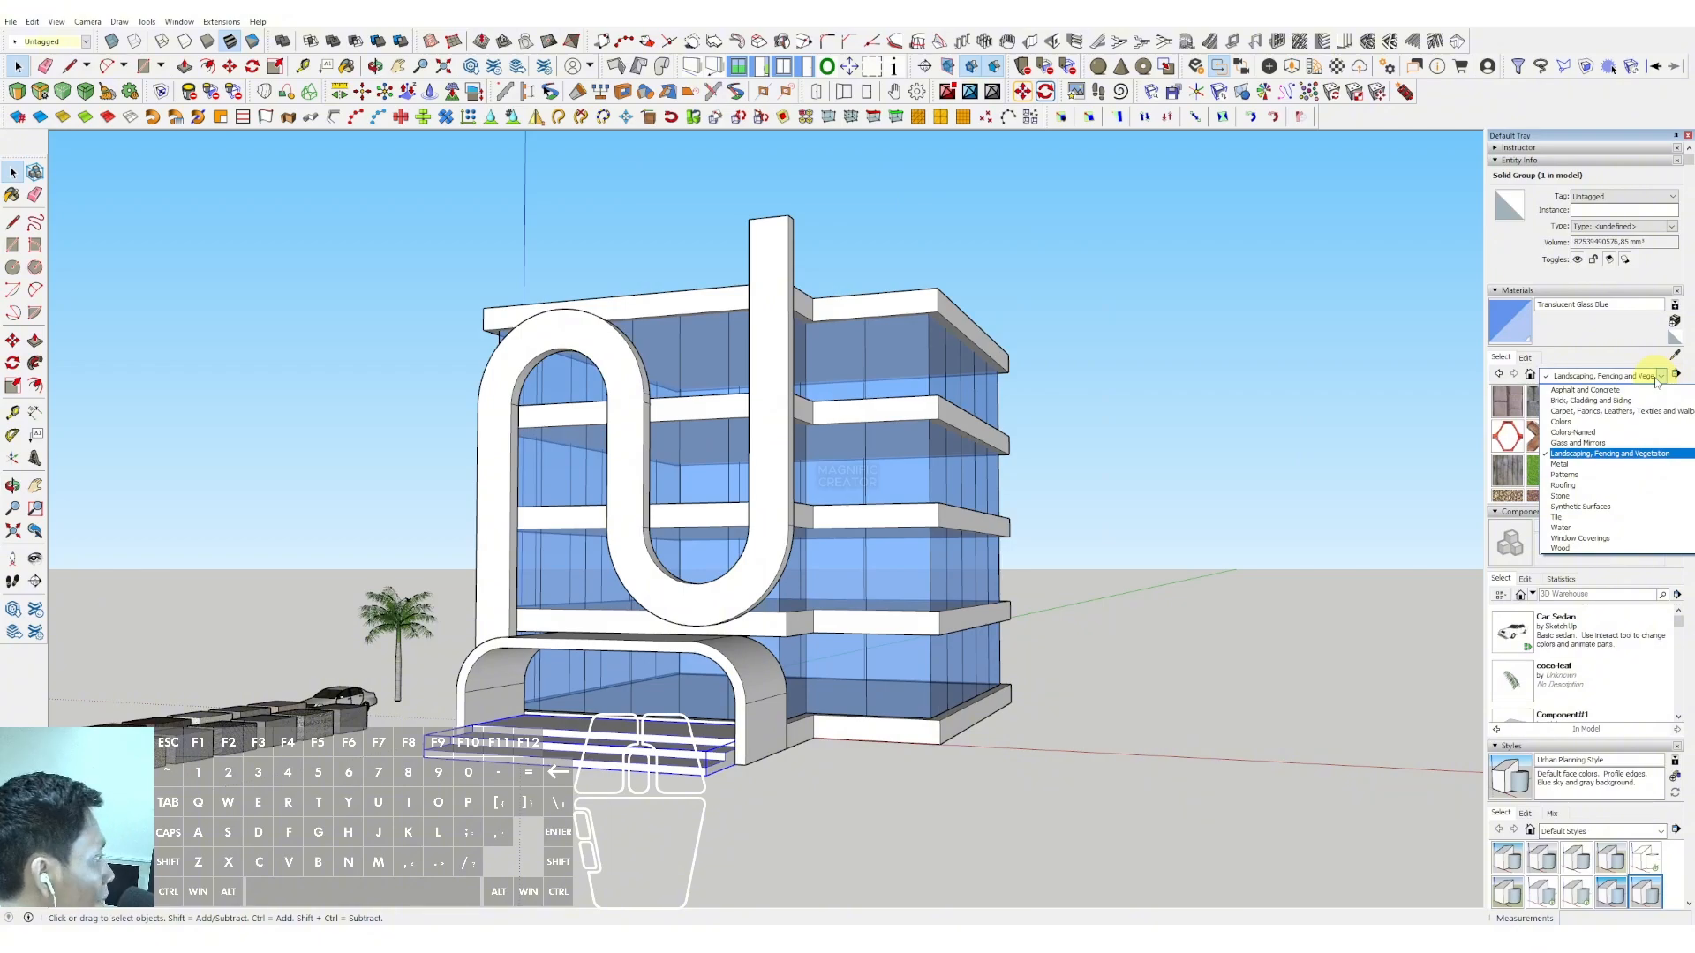
{"action": "left_click", "coordinate": [1561, 423]}
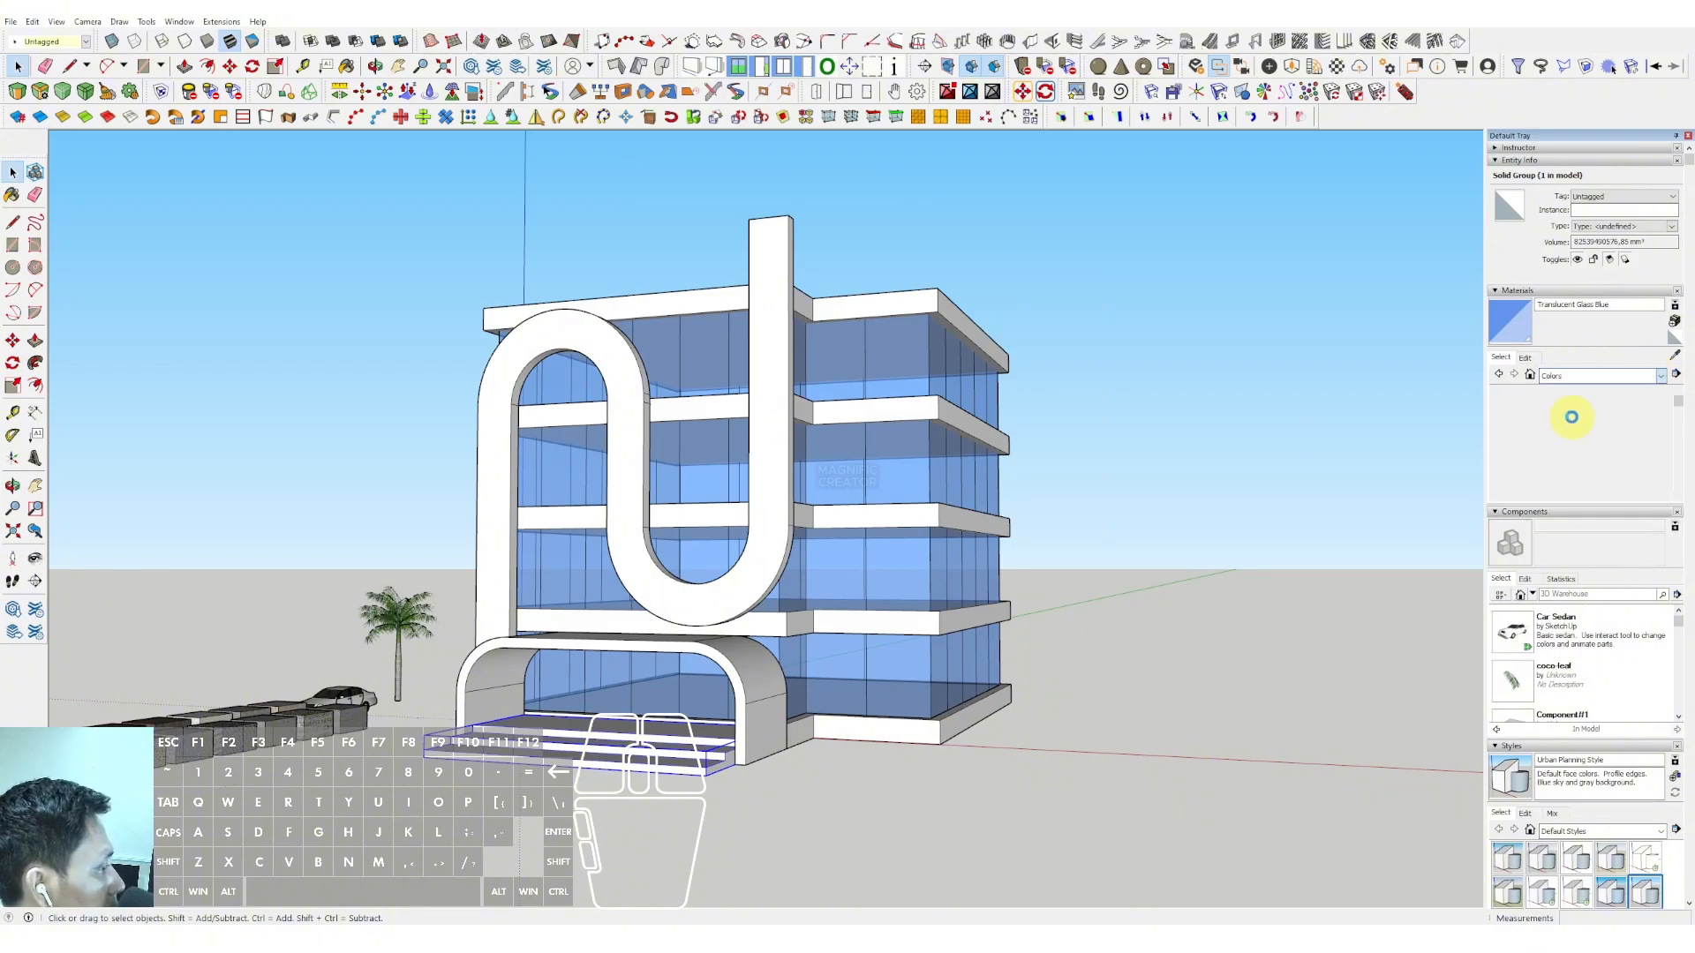
{"action": "scroll", "coordinate": [1569, 450], "scroll_direction": "down", "scroll_amount": 3}
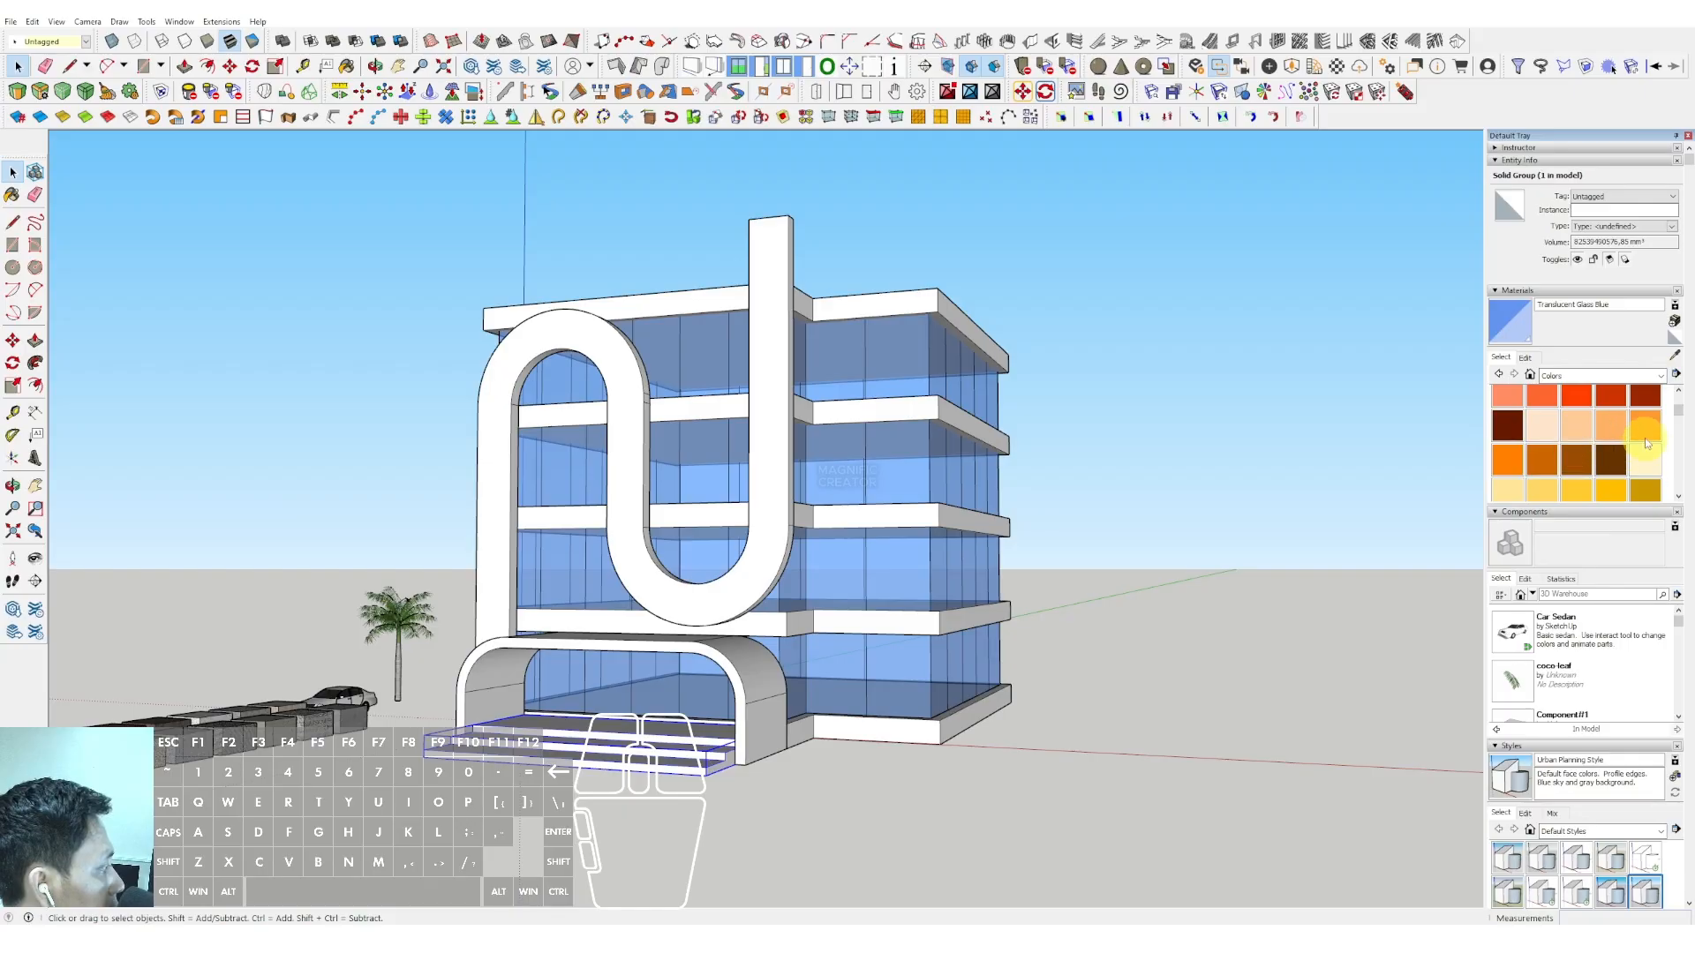
{"action": "left_click", "coordinate": [1647, 443]}
{"action": "left_click", "coordinate": [643, 389]}
{"action": "mouse_move", "coordinate": [643, 390]}
{"action": "middle_mouse_down"}
{"action": "mouse_move", "coordinate": [681, 454]}
{"action": "mouse_move", "coordinate": [733, 376]}
{"action": "mouse_move", "coordinate": [818, 439]}
{"action": "middle_mouse_up"}
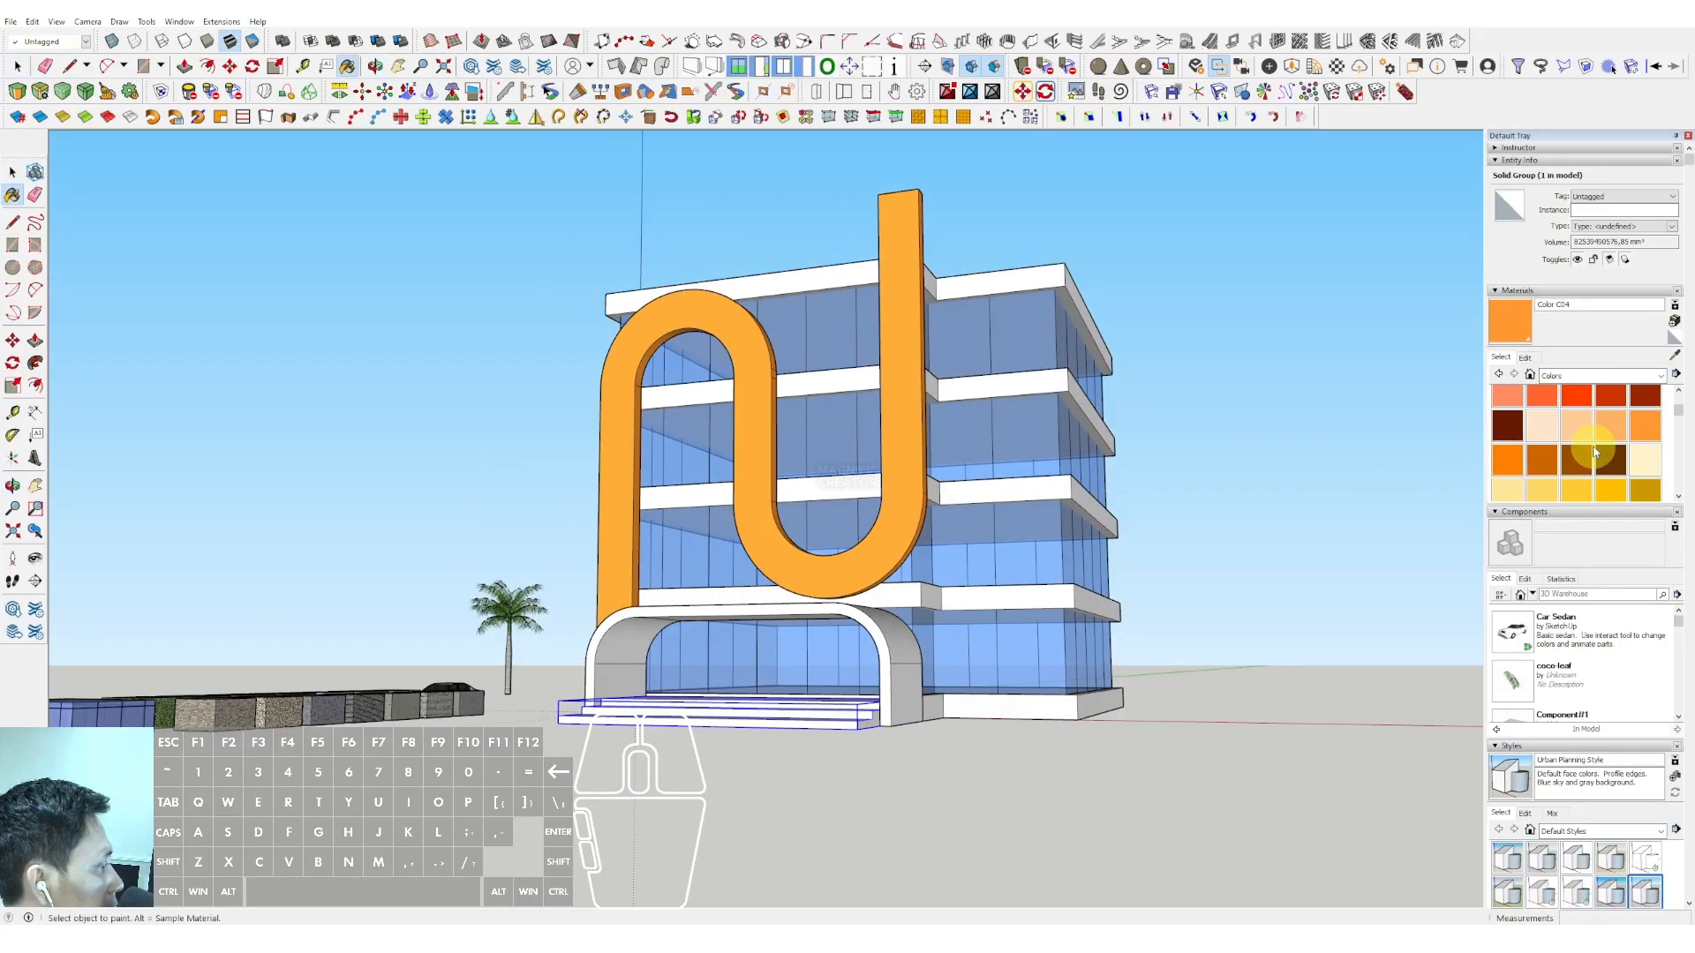
{"action": "scroll", "coordinate": [1612, 420], "scroll_direction": "down", "scroll_amount": 8}
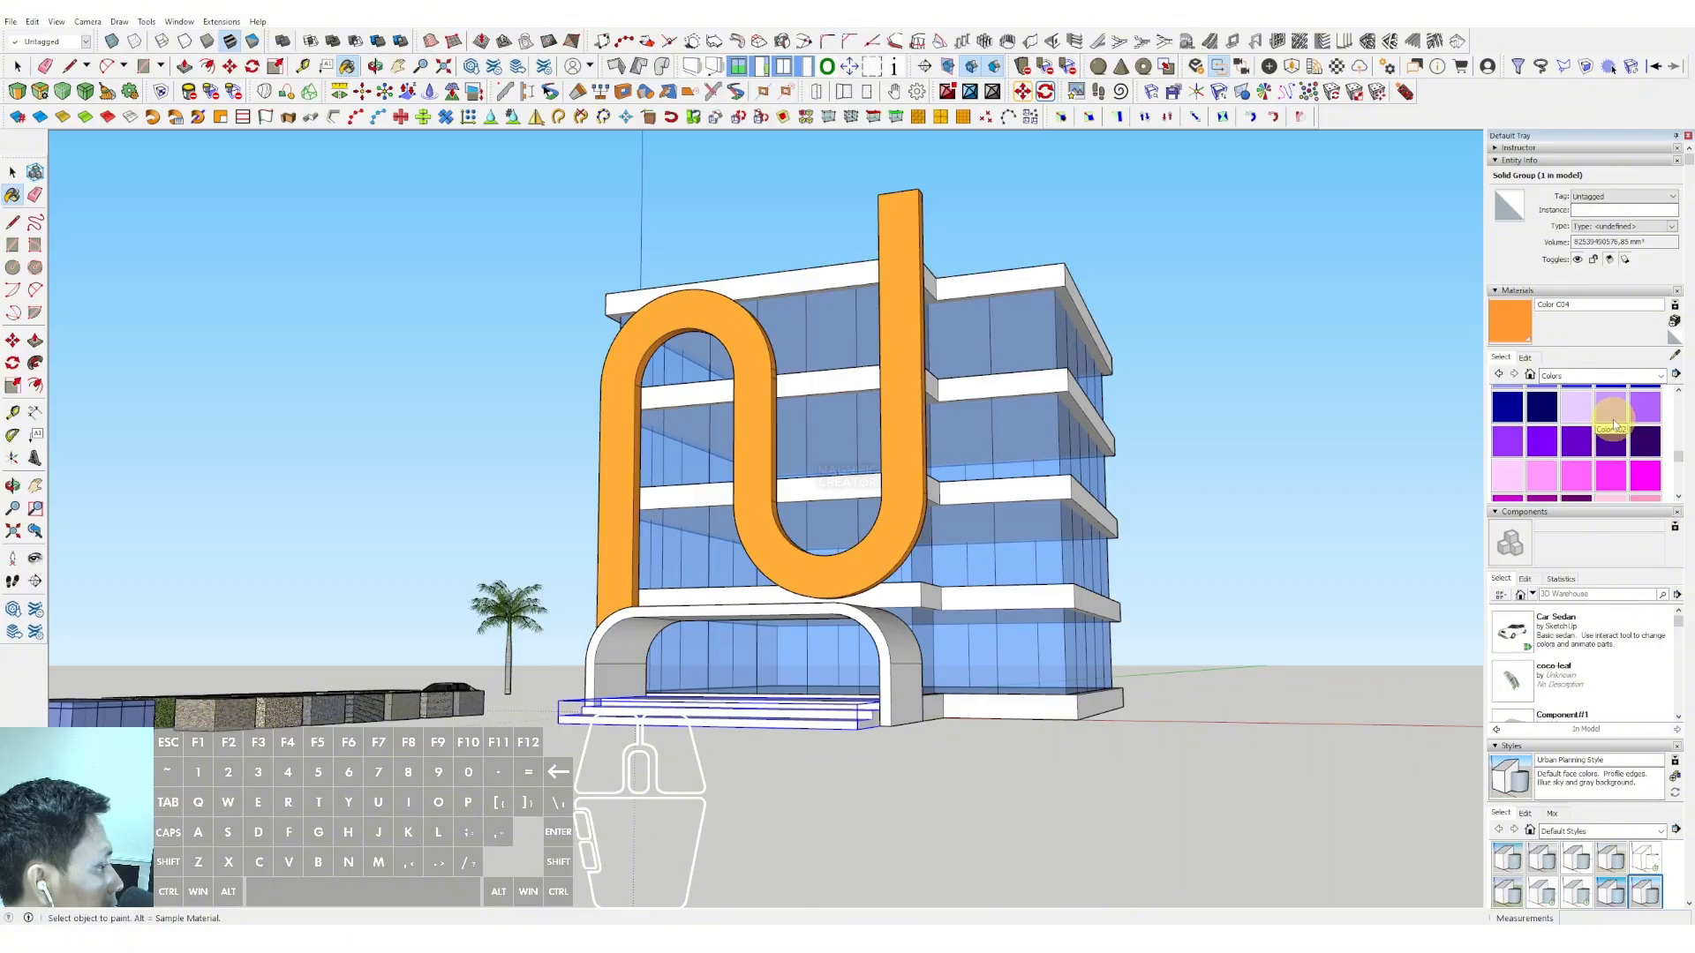
{"action": "scroll", "coordinate": [1612, 404], "scroll_direction": "up", "scroll_amount": 3}
{"action": "left_click", "coordinate": [908, 654]}
{"action": "middle_click_drag", "start_coordinate": [908, 654], "coordinate": [860, 659]}
Step: Paint the roof slab, the three floor slabs and the base slab with grey Color M05
{"action": "scroll", "coordinate": [1583, 432], "scroll_direction": "down", "scroll_amount": 6}
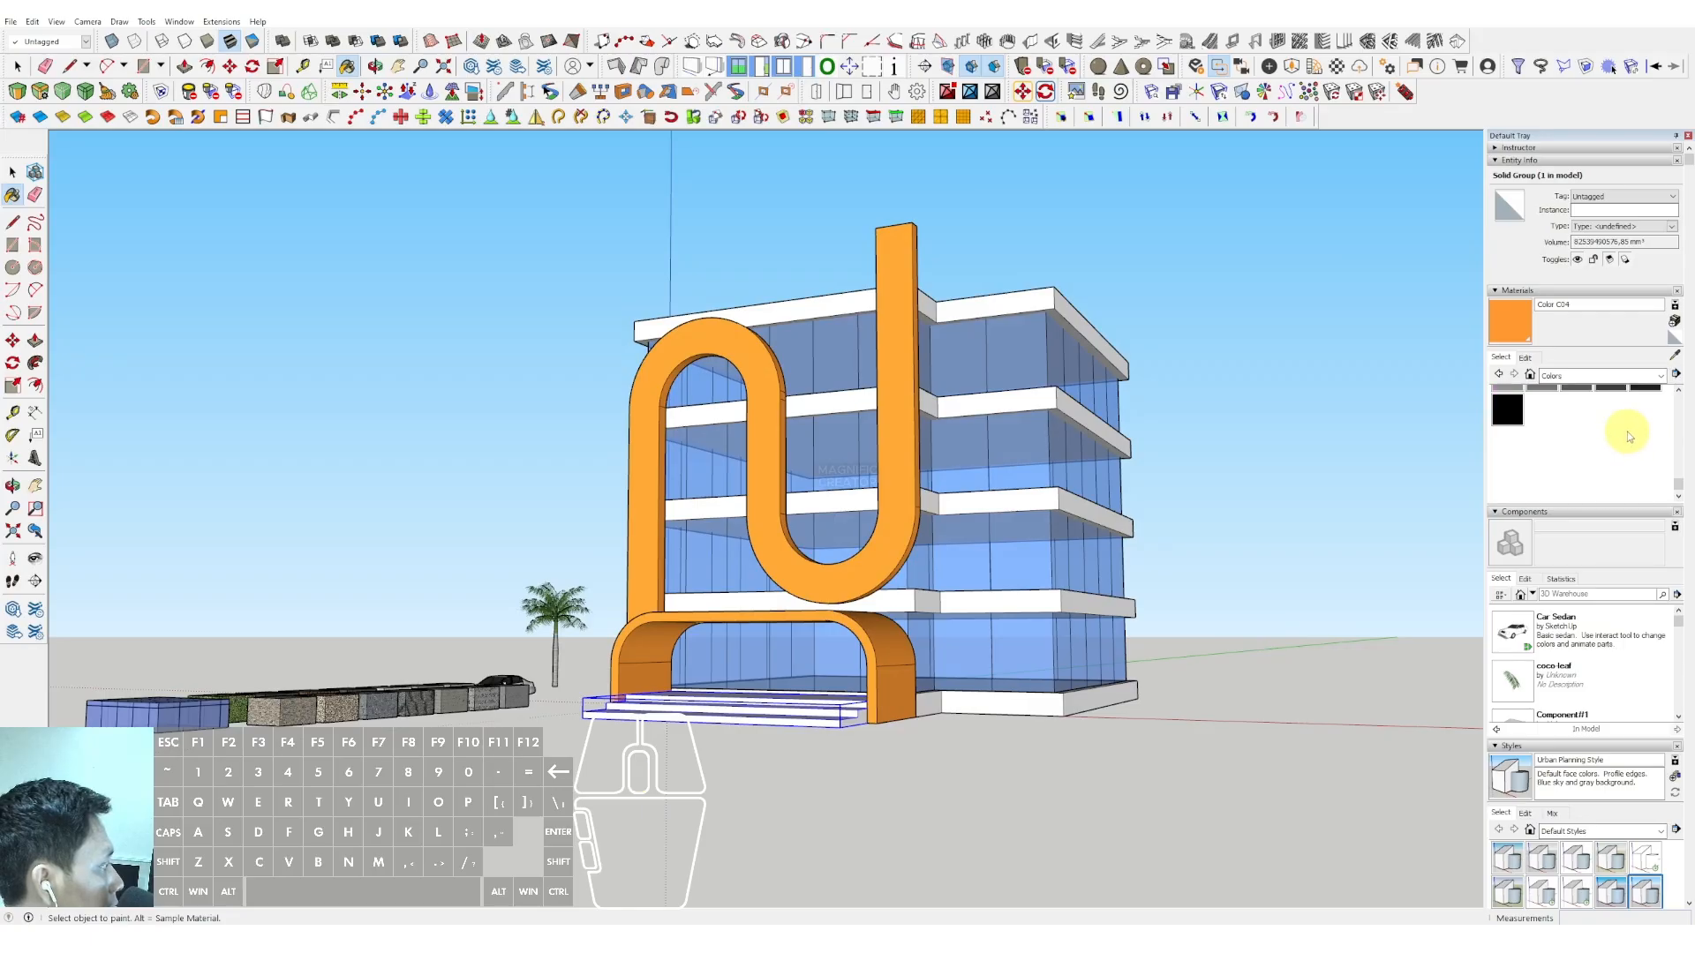
{"action": "left_click", "coordinate": [1060, 330]}
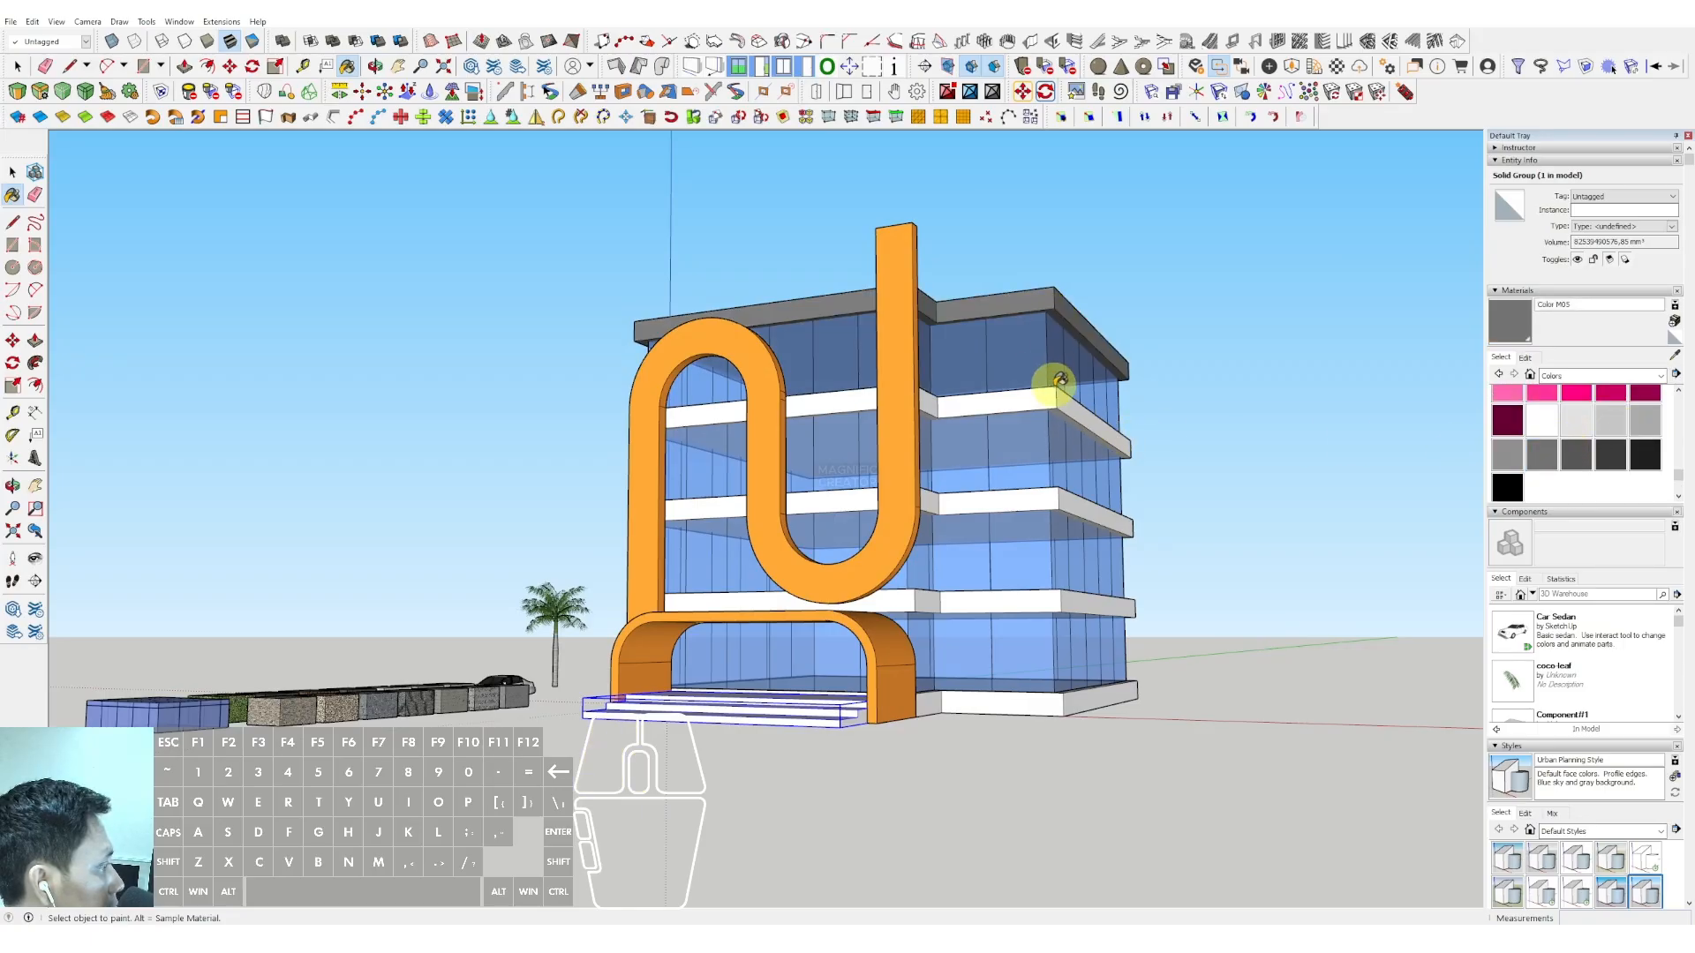
{"action": "left_click", "coordinate": [1055, 399]}
{"action": "left_click", "coordinate": [1061, 499]}
{"action": "left_click", "coordinate": [1062, 596]}
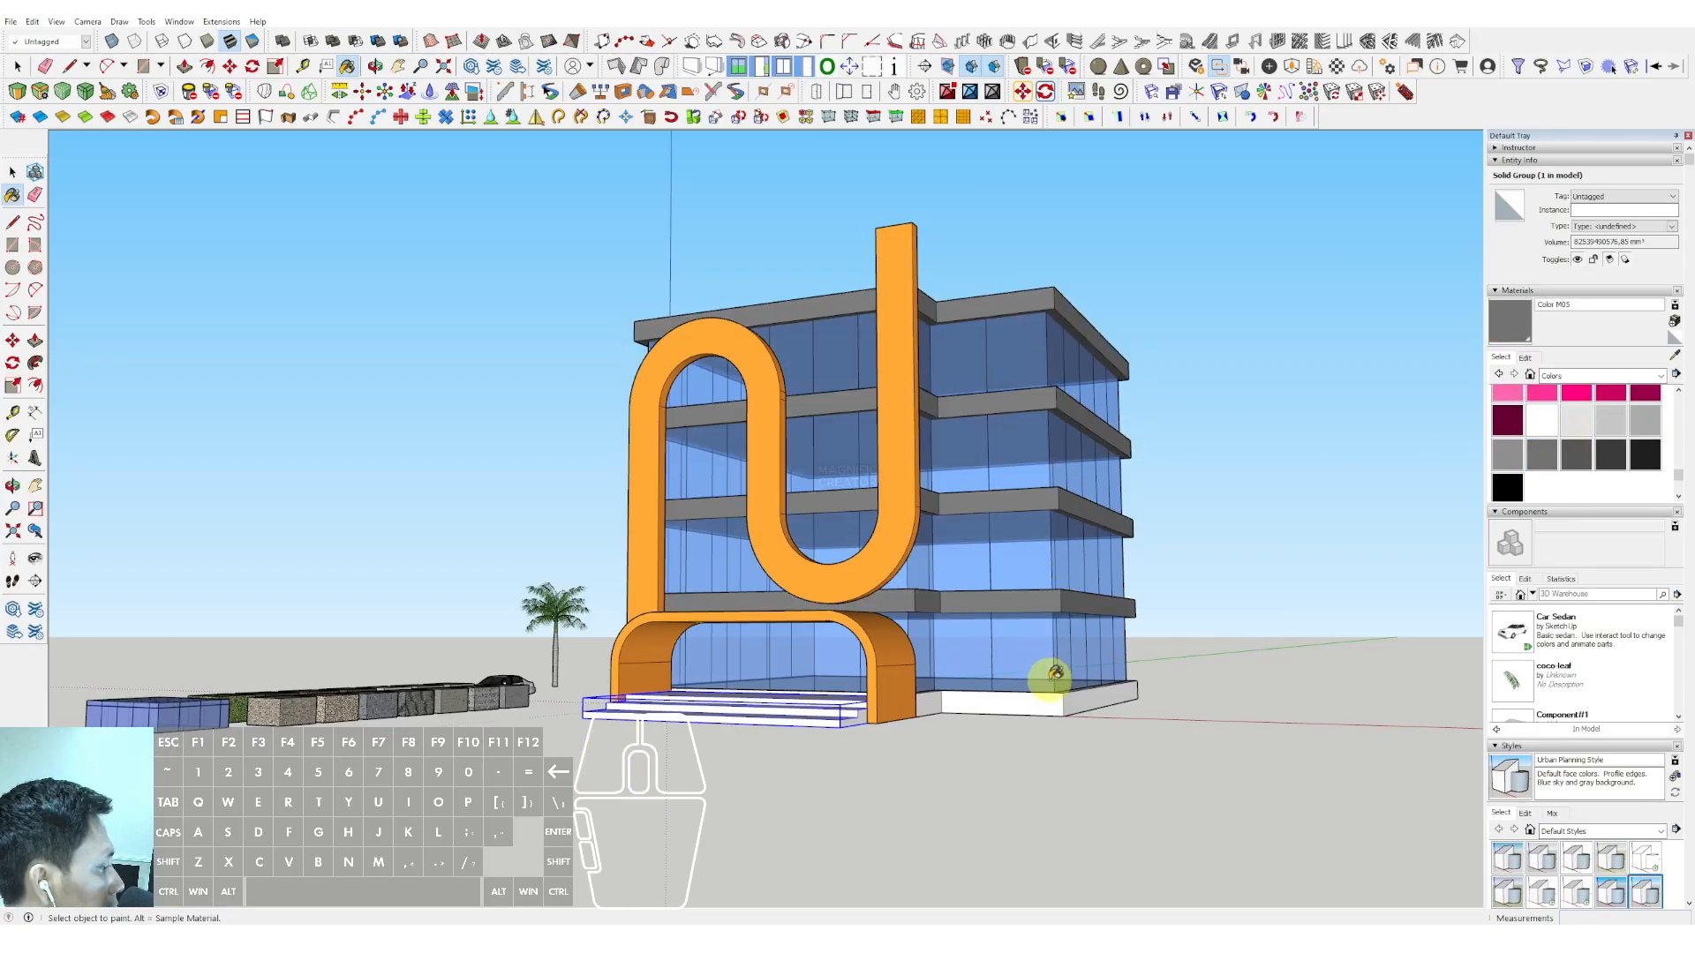
{"action": "left_click", "coordinate": [1035, 699]}
{"action": "key", "text": "space"}
Step: Draw a ground rectangle about 8809 by 6305 mm between the base slab's front corner and the canopy's outer foot
{"action": "mouse_move", "coordinate": [1033, 700]}
{"action": "middle_mouse_down"}
{"action": "mouse_move", "coordinate": [976, 673]}
{"action": "mouse_move", "coordinate": [972, 617]}
{"action": "mouse_move", "coordinate": [824, 586]}
{"action": "middle_mouse_up"}
{"action": "scroll", "coordinate": [983, 630], "scroll_direction": "up", "scroll_amount": 2}
{"action": "scroll", "coordinate": [824, 586], "scroll_direction": "down", "scroll_amount": 2}
{"action": "middle_click_drag", "start_coordinate": [778, 673], "coordinate": [782, 717]}
{"action": "scroll", "coordinate": [782, 717], "scroll_direction": "up", "scroll_amount": 2}
{"action": "middle_click_drag", "start_coordinate": [782, 717], "coordinate": [795, 674], "text": "shift"}
{"action": "scroll", "coordinate": [924, 697], "scroll_direction": "up", "scroll_amount": 1}
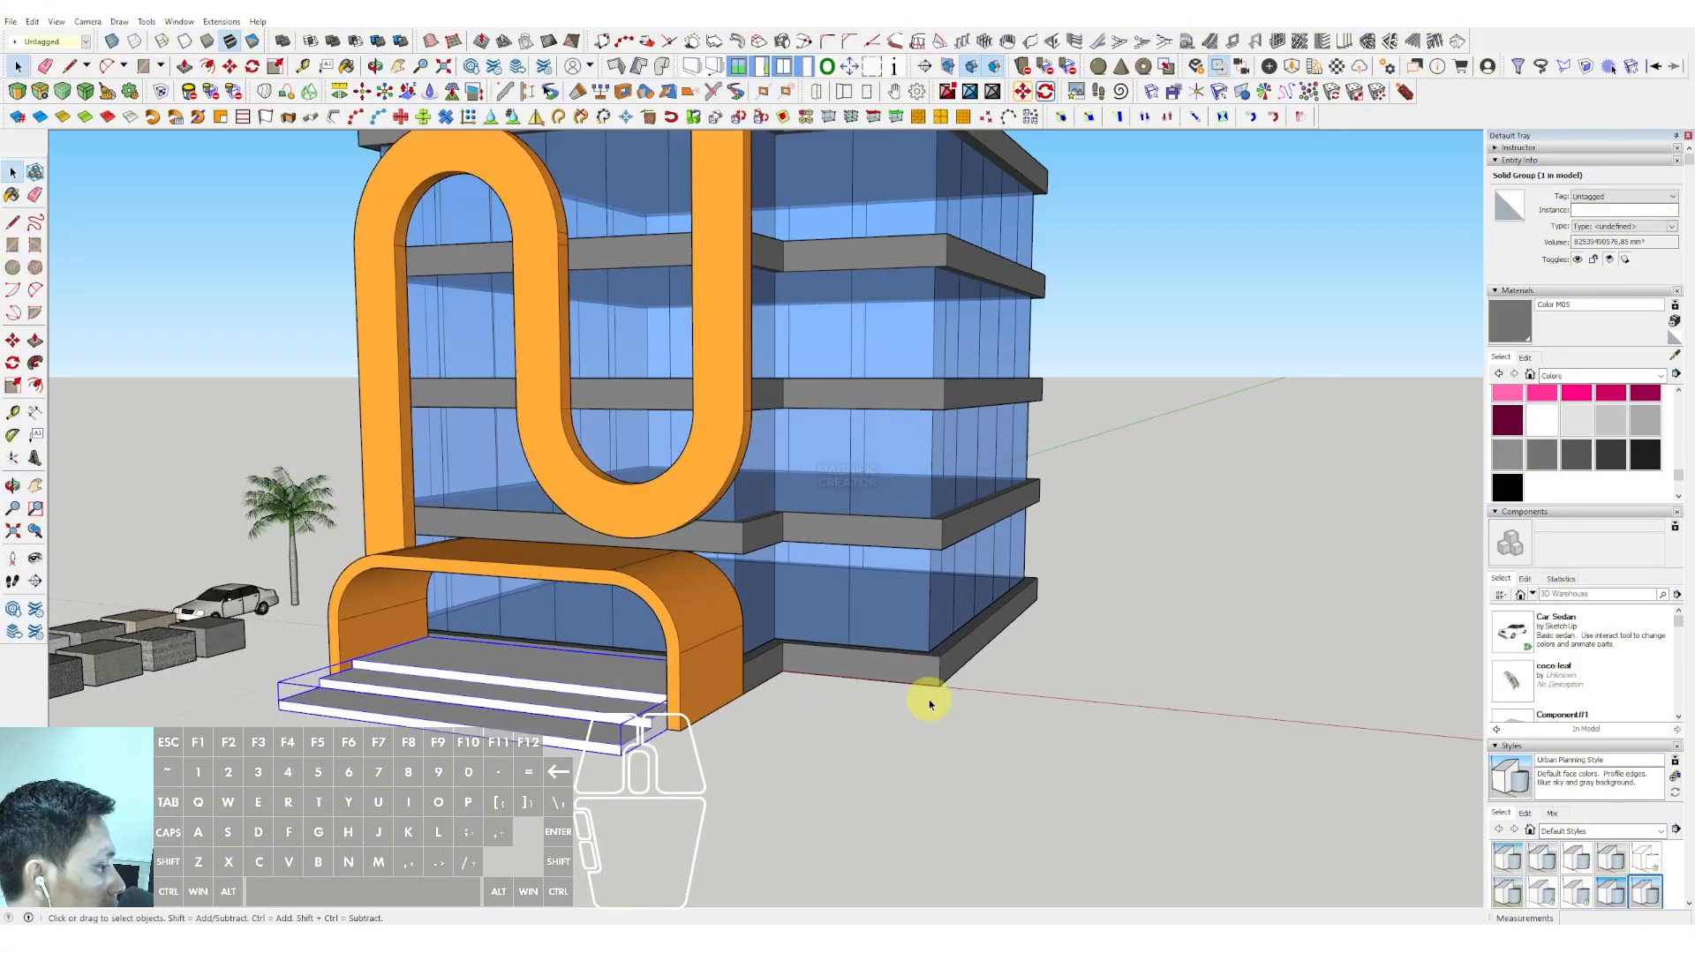
{"action": "key", "text": "r"}
{"action": "left_click", "coordinate": [931, 685]}
{"action": "scroll", "coordinate": [825, 688], "scroll_direction": "up", "scroll_amount": 2}
{"action": "left_click", "coordinate": [685, 734]}
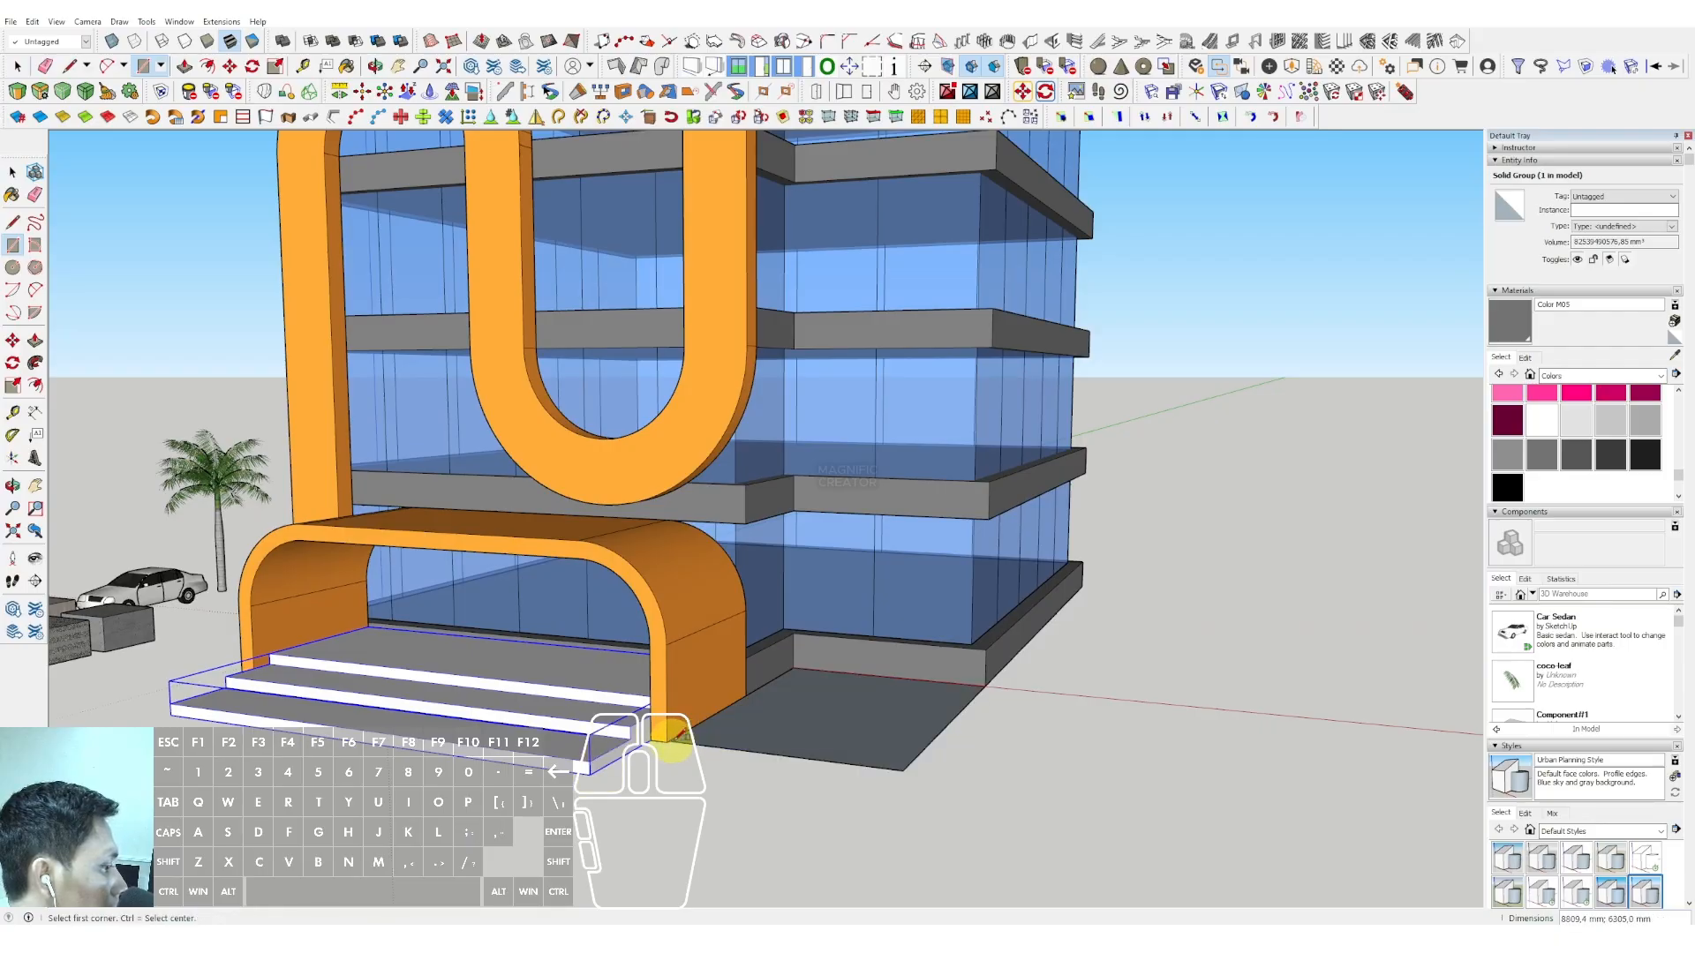
Step: Pull the rectangle up to the base slab's top and lower its front top edge about 902 mm to form a slope
{"action": "scroll", "coordinate": [662, 730], "scroll_direction": "up", "scroll_amount": 2}
{"action": "key", "text": "v"}
{"action": "left_click", "coordinate": [1018, 691]}
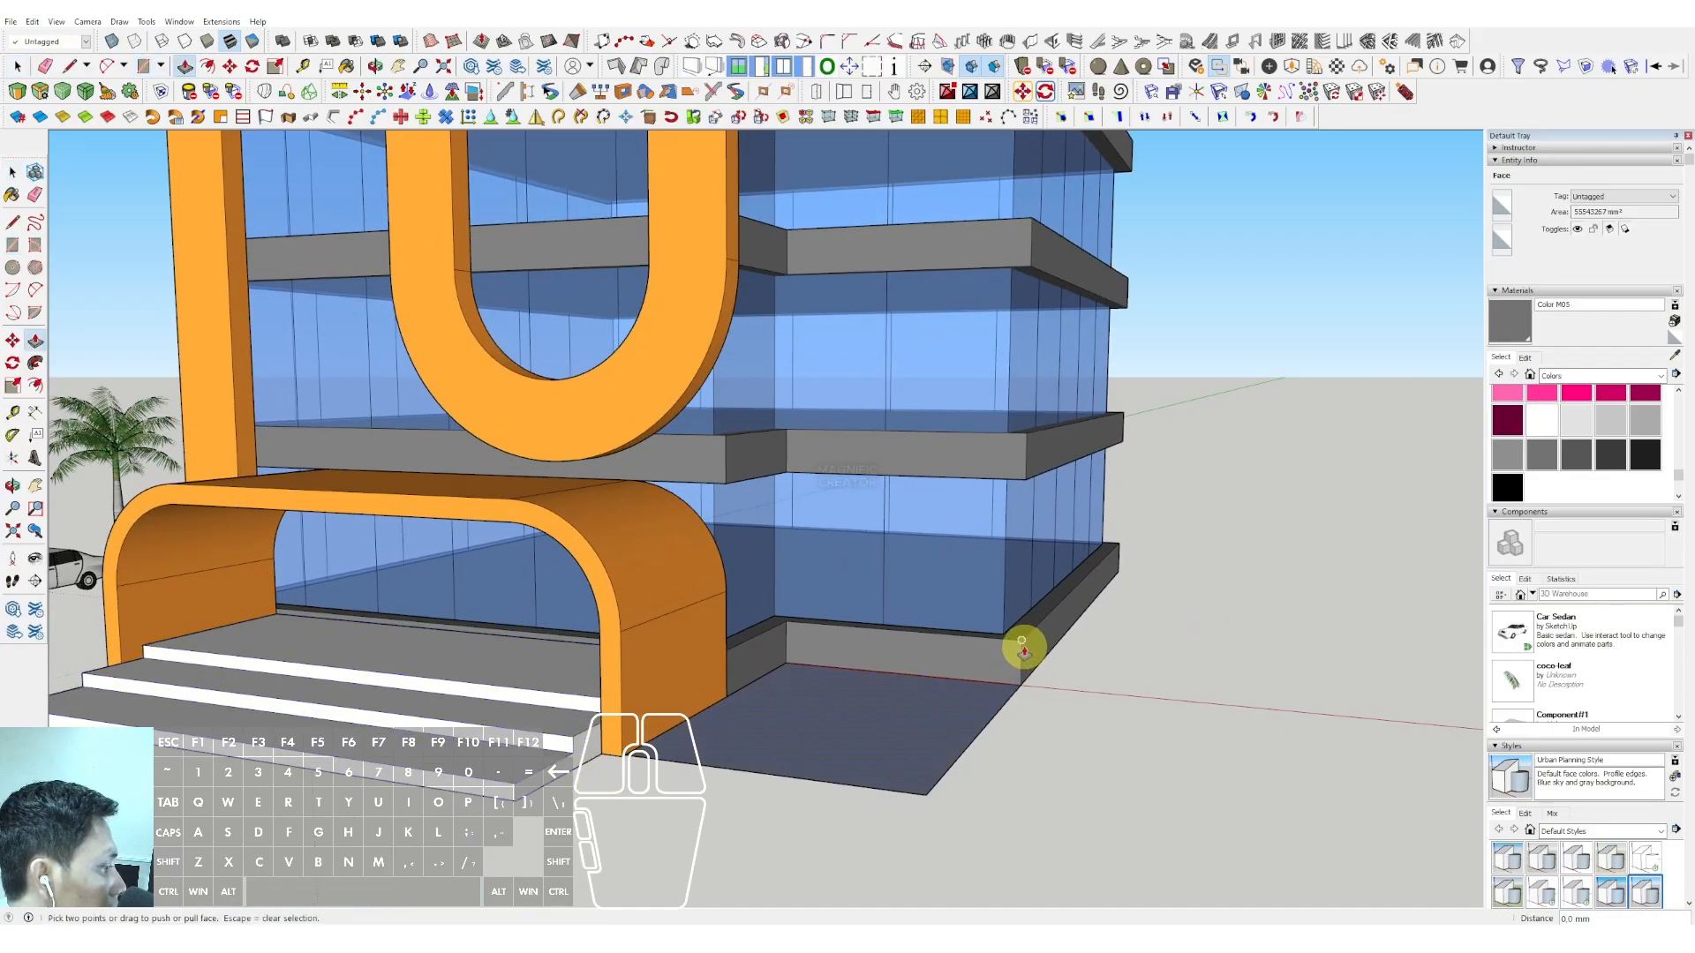
{"action": "left_click", "coordinate": [997, 710]}
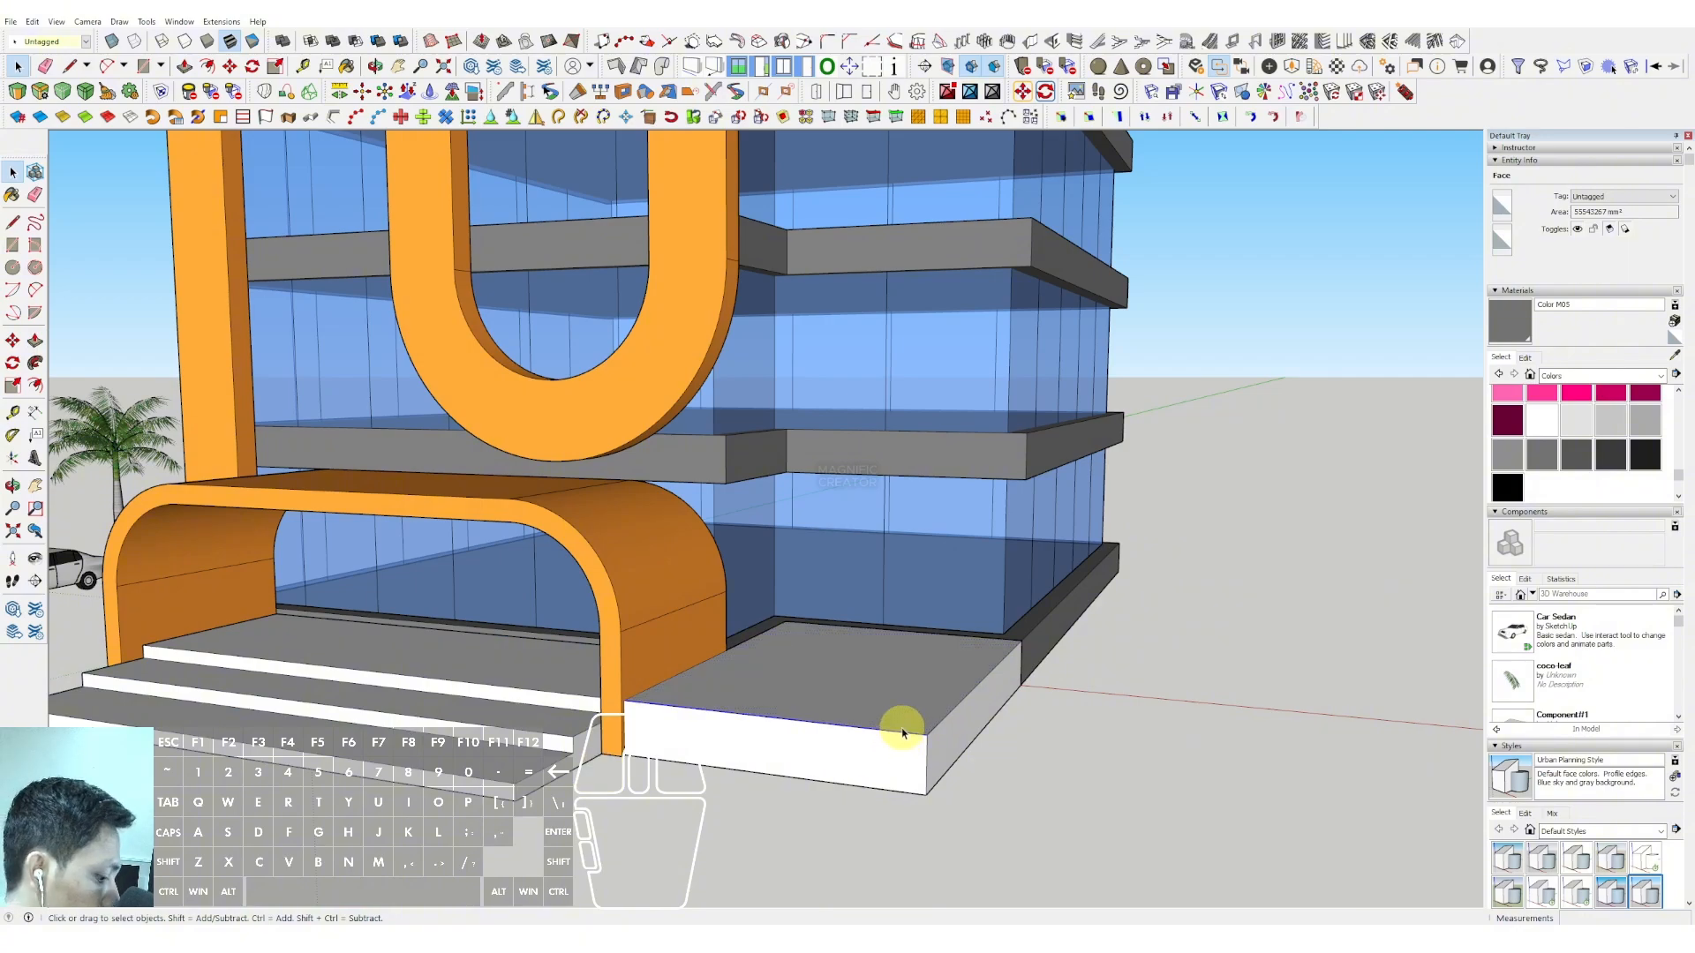
{"action": "key", "text": "space"}
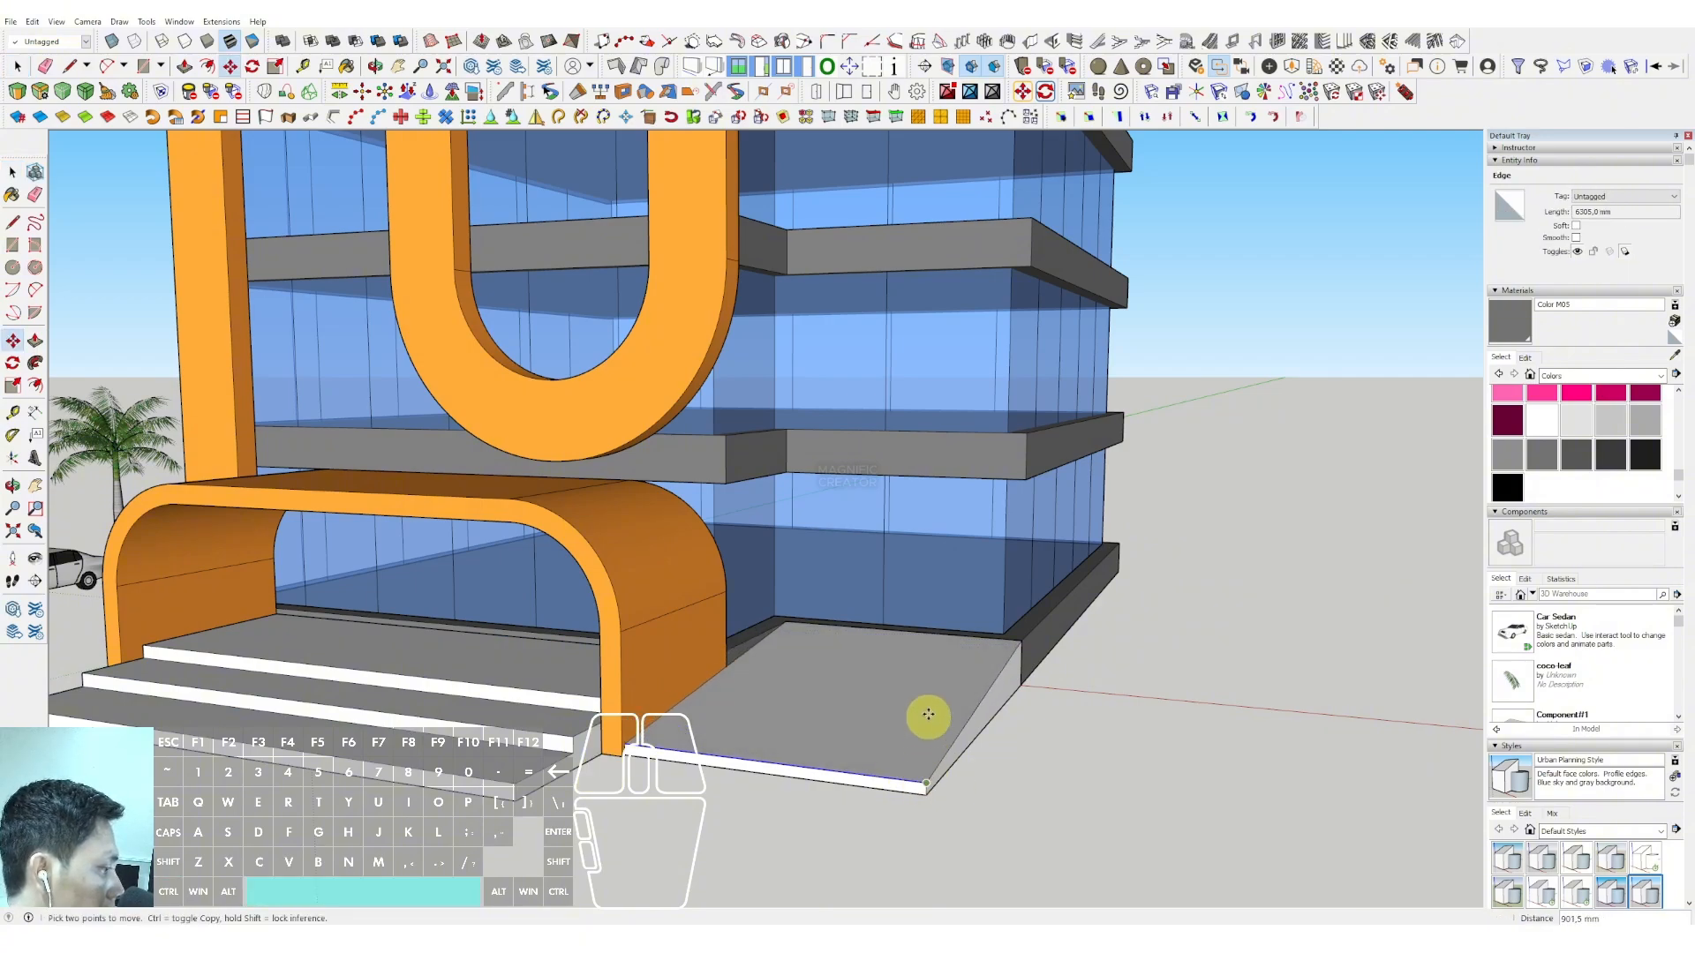
Step: Group the sloped block beside the canopy and paint it with dark grey Color M06
{"action": "triple_click", "coordinate": [925, 707]}
{"action": "right_click", "coordinate": [922, 702]}
{"action": "left_click", "coordinate": [972, 525]}
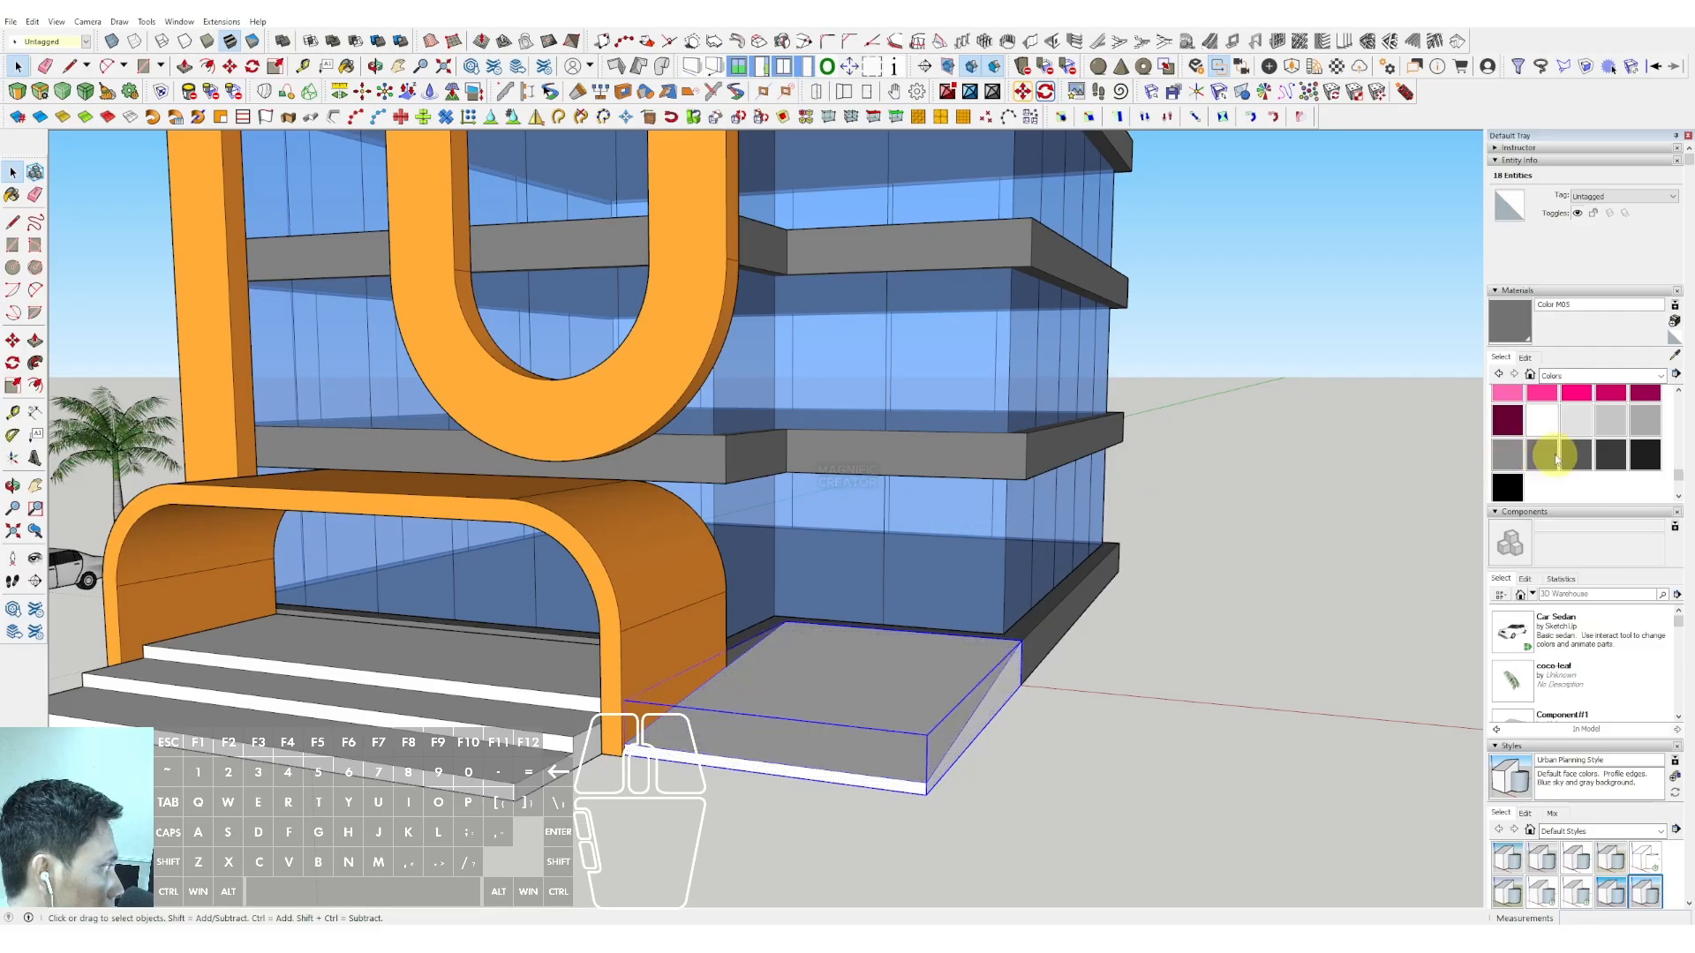
{"action": "left_click", "coordinate": [972, 671]}
{"action": "scroll", "coordinate": [971, 671], "scroll_direction": "down", "scroll_amount": 6}
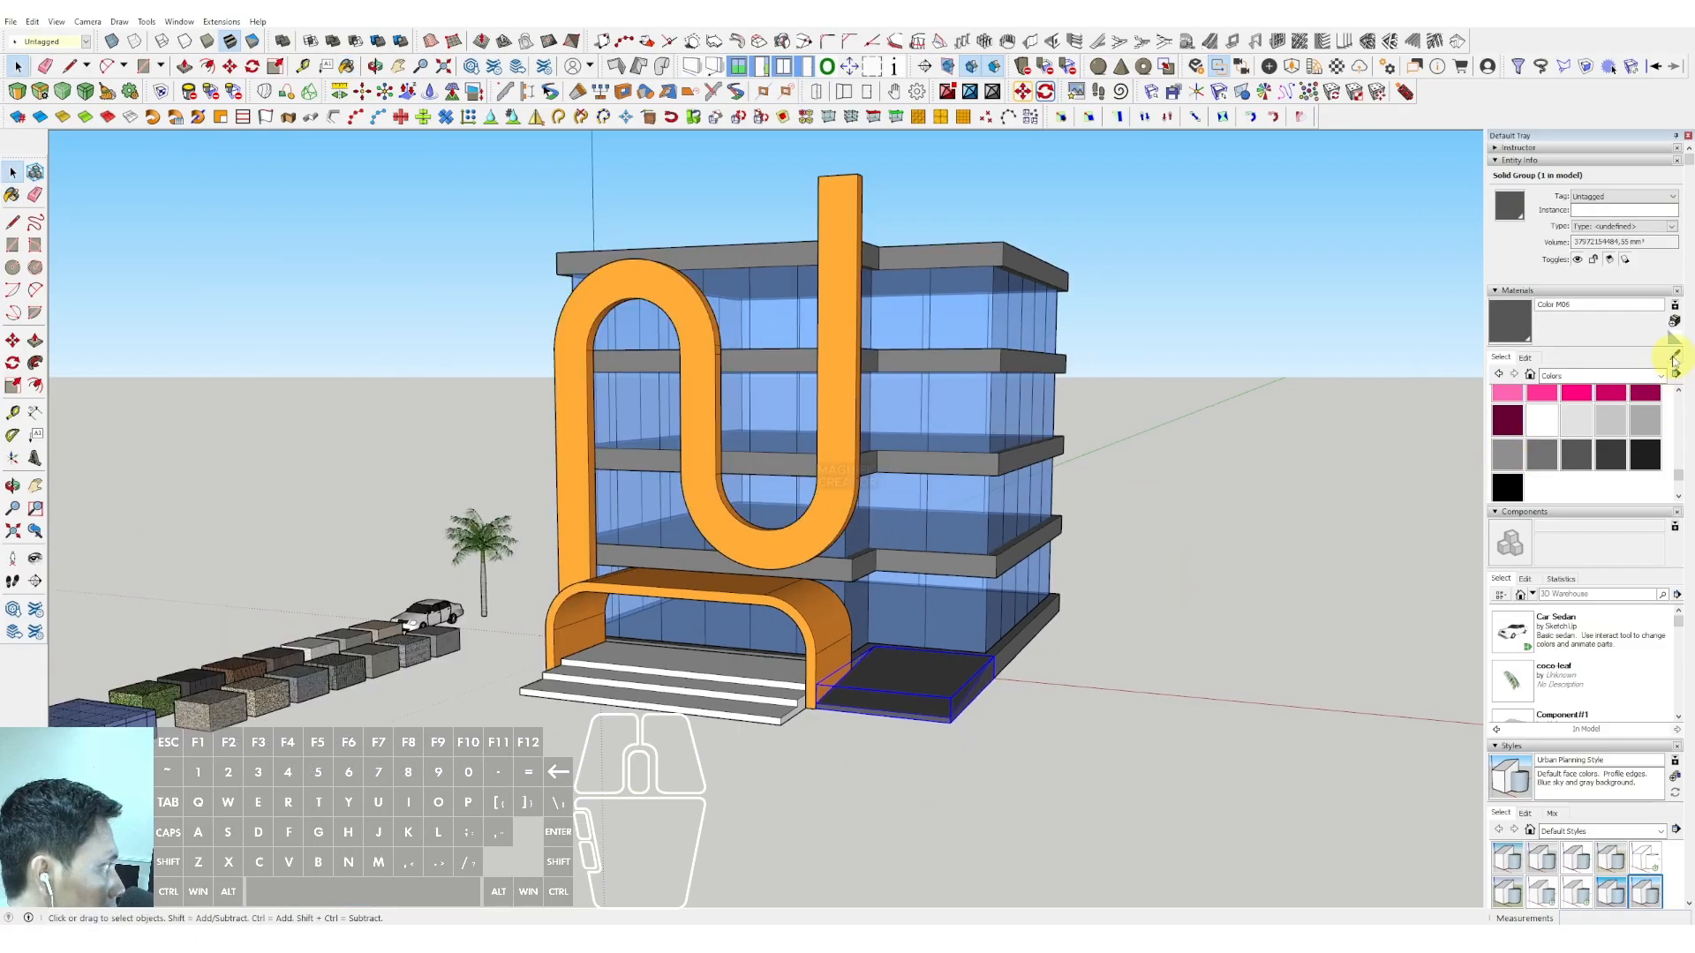
Step: Paint the sloped top face inside the block's group with Grass Light Green from the landscaping materials
{"action": "left_click", "coordinate": [1658, 376]}
{"action": "left_click", "coordinate": [1576, 452]}
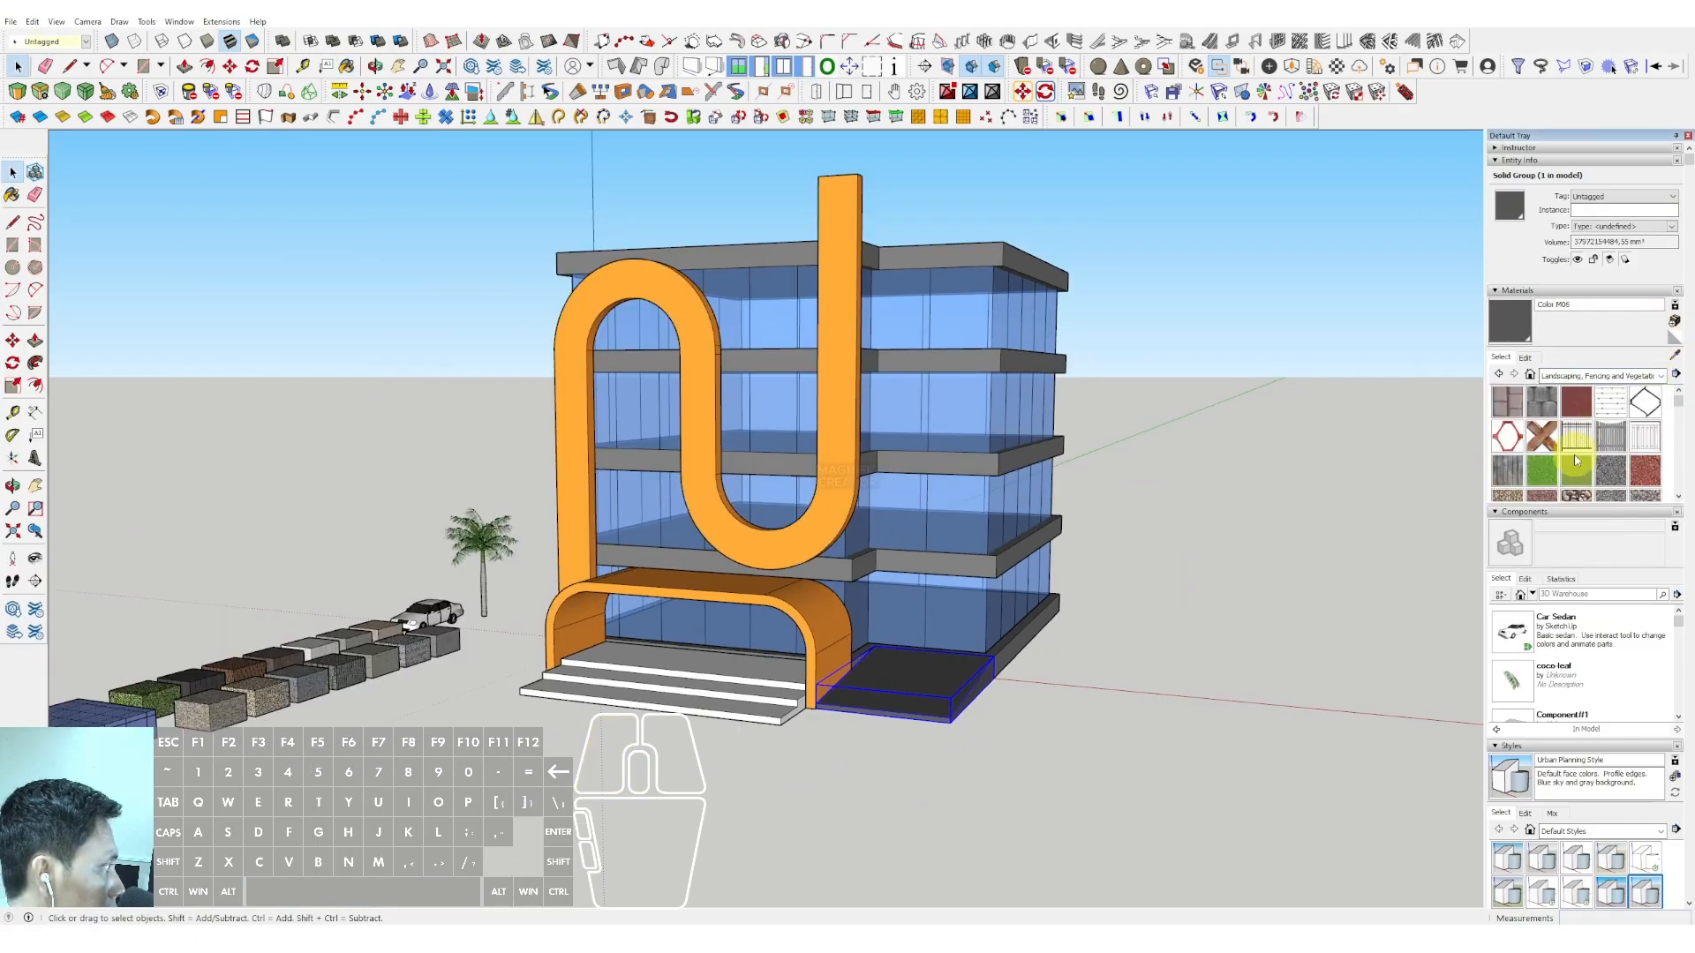
{"action": "middle_click_drag", "start_coordinate": [1007, 691], "coordinate": [918, 687]}
{"action": "key", "text": "space"}
{"action": "double_click", "coordinate": [914, 684]}
{"action": "key", "text": "b"}
{"action": "left_click", "coordinate": [926, 676]}
{"action": "key", "text": "space"}
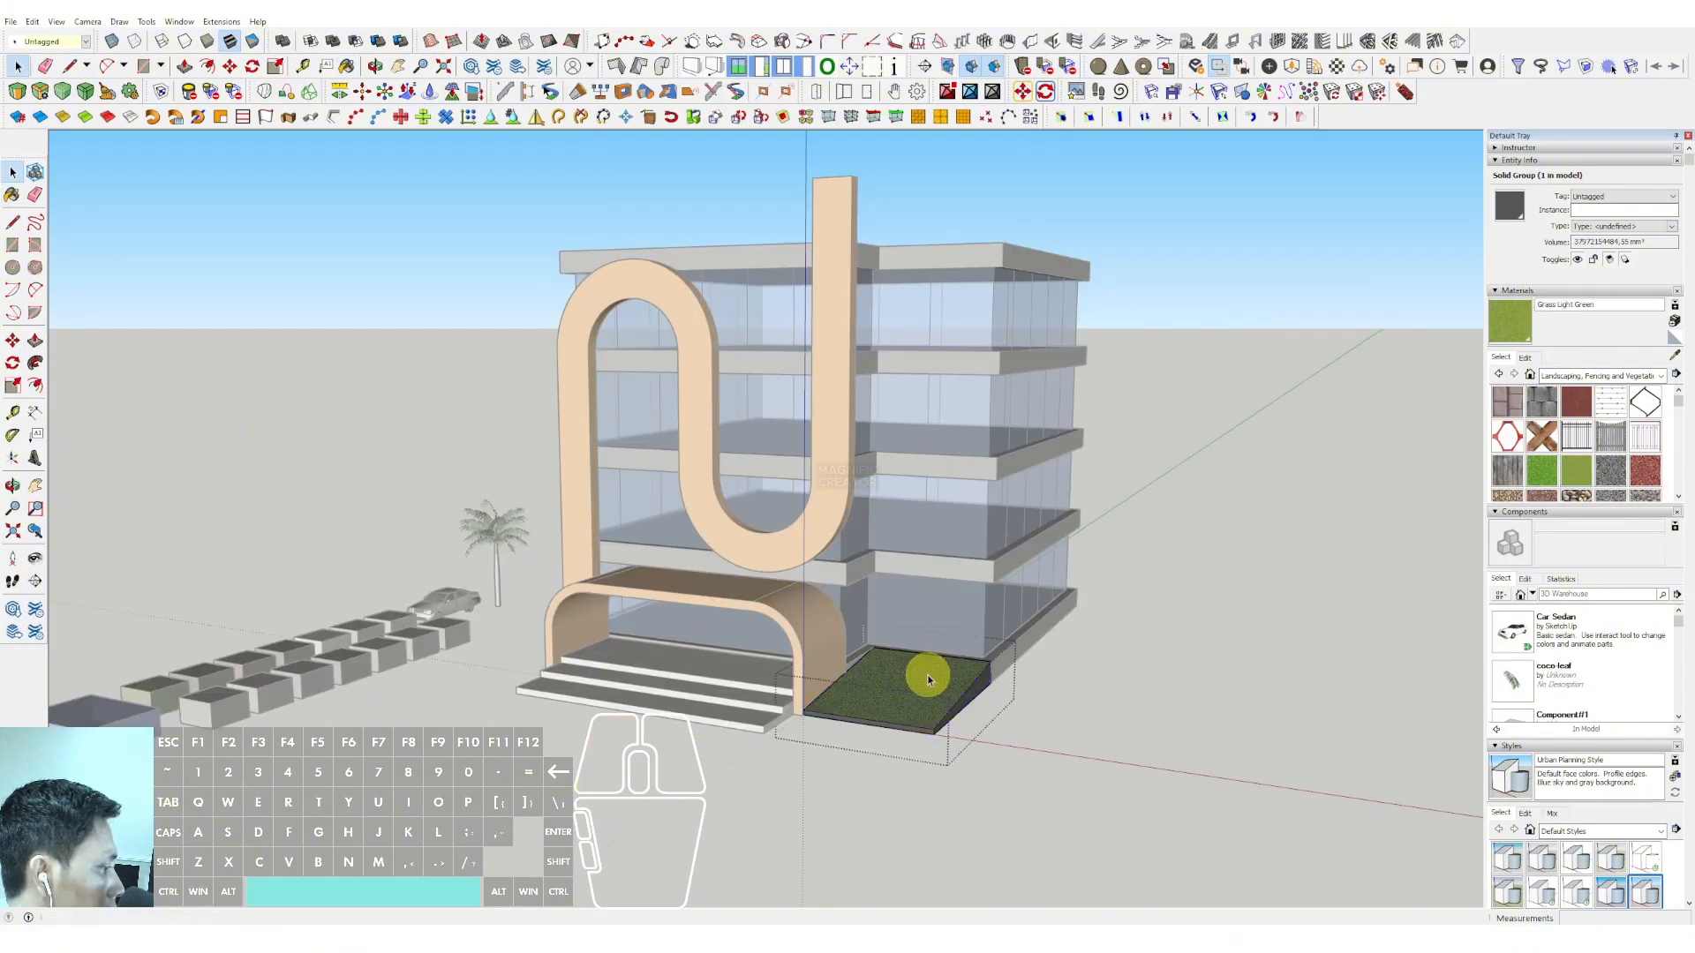
{"action": "scroll", "coordinate": [927, 674], "scroll_direction": "down", "scroll_amount": 3}
{"action": "left_click", "coordinate": [1059, 566]}
Step: Move the palm tree onto the grass slope and place a copy of it nearer the building's outer corner
{"action": "scroll", "coordinate": [583, 613], "scroll_direction": "up", "scroll_amount": 3}
{"action": "left_click", "coordinate": [581, 617]}
{"action": "key", "text": "m"}
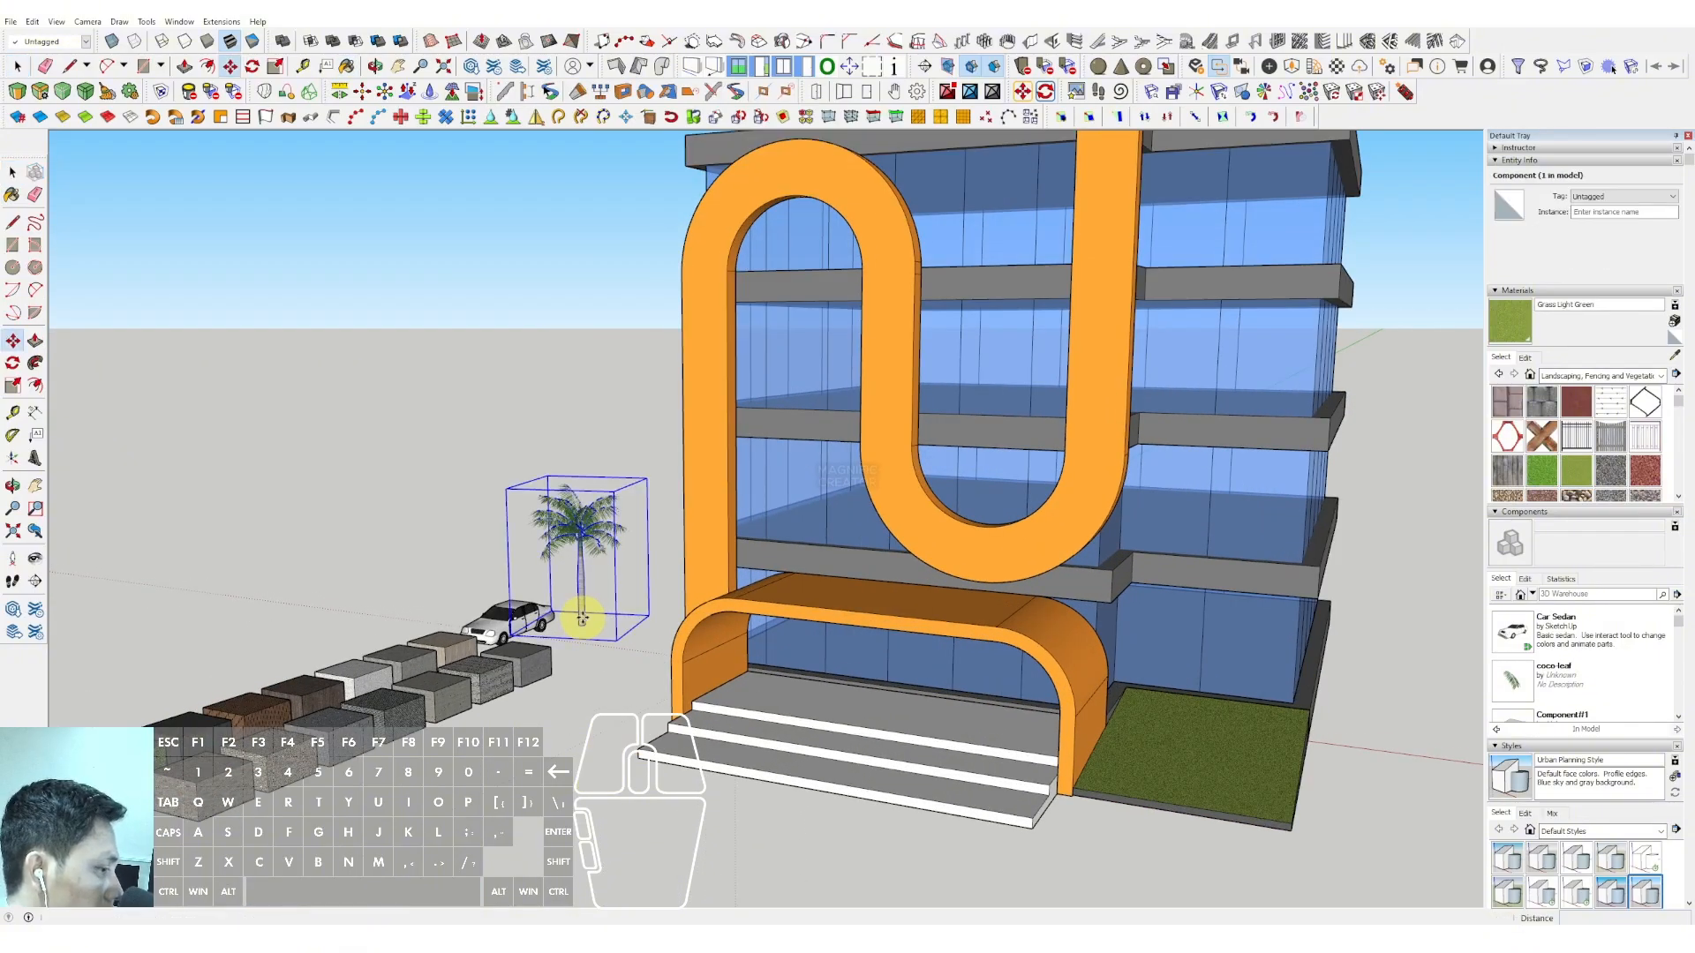
{"action": "left_click", "coordinate": [584, 623]}
{"action": "scroll", "coordinate": [584, 623], "scroll_direction": "down", "scroll_amount": 3}
{"action": "scroll", "coordinate": [936, 697], "scroll_direction": "up", "scroll_amount": 3}
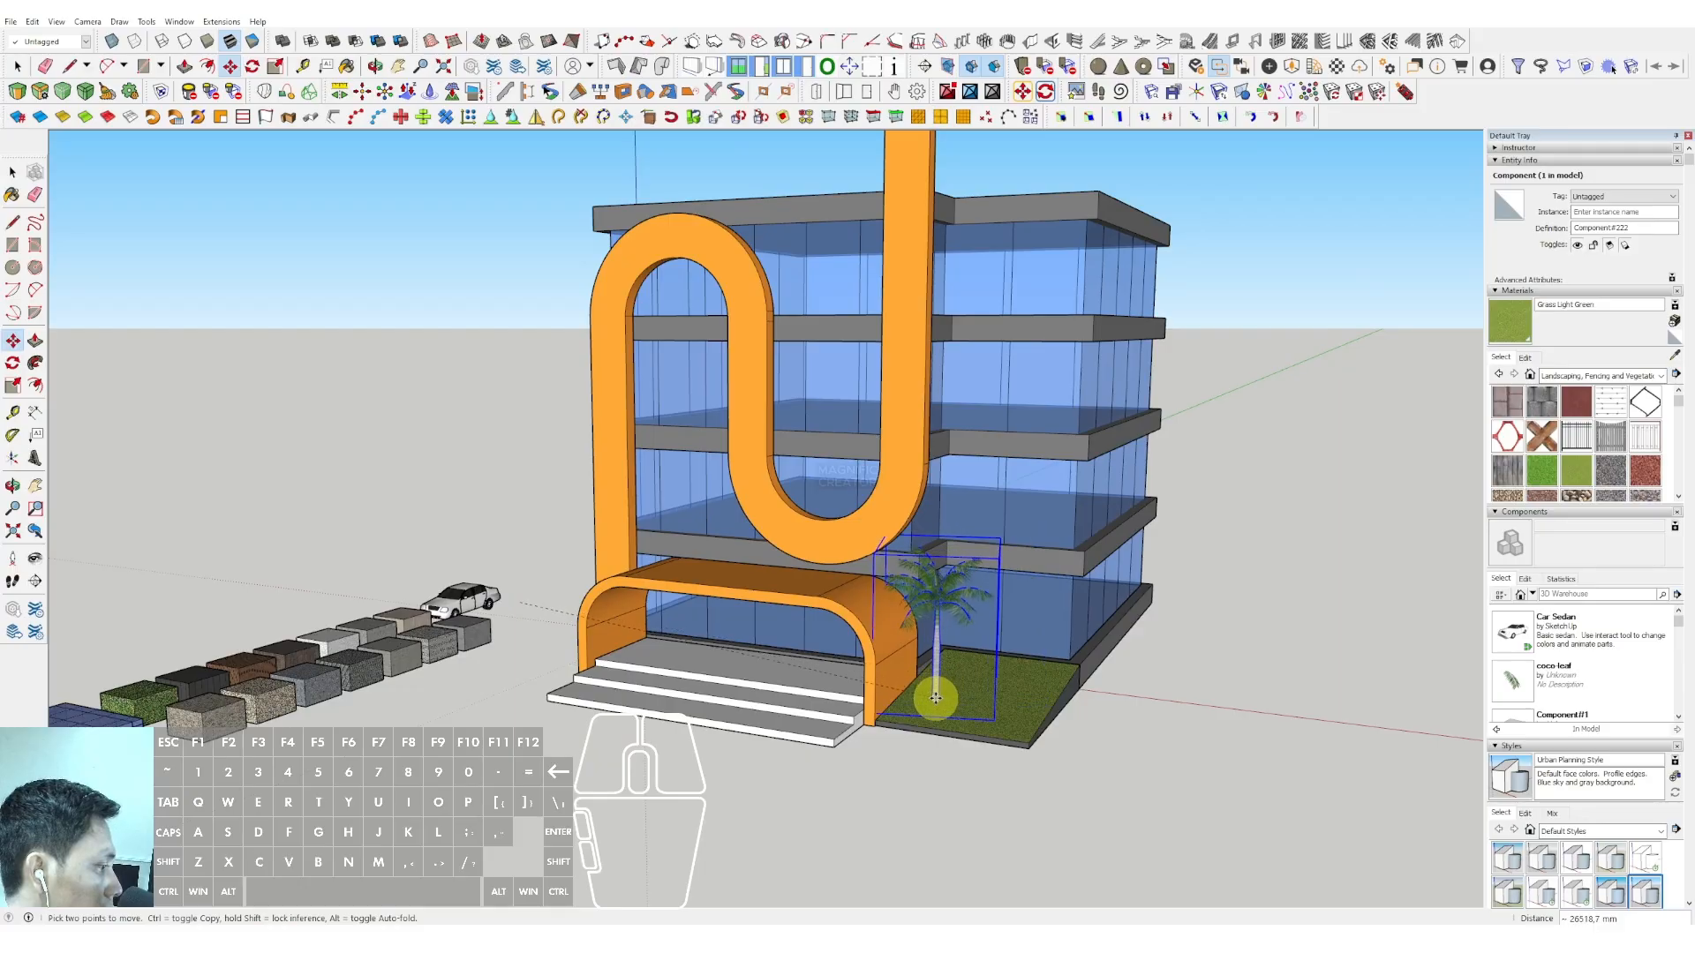
{"action": "key", "text": "ctrl"}
{"action": "left_click", "coordinate": [935, 705]}
{"action": "left_click", "coordinate": [1048, 686]}
{"action": "key", "text": "space"}
Step: Frame the building from a low front-corner viewpoint and switch the camera to two-point perspective
{"action": "scroll", "coordinate": [949, 655], "scroll_direction": "down", "scroll_amount": 3}
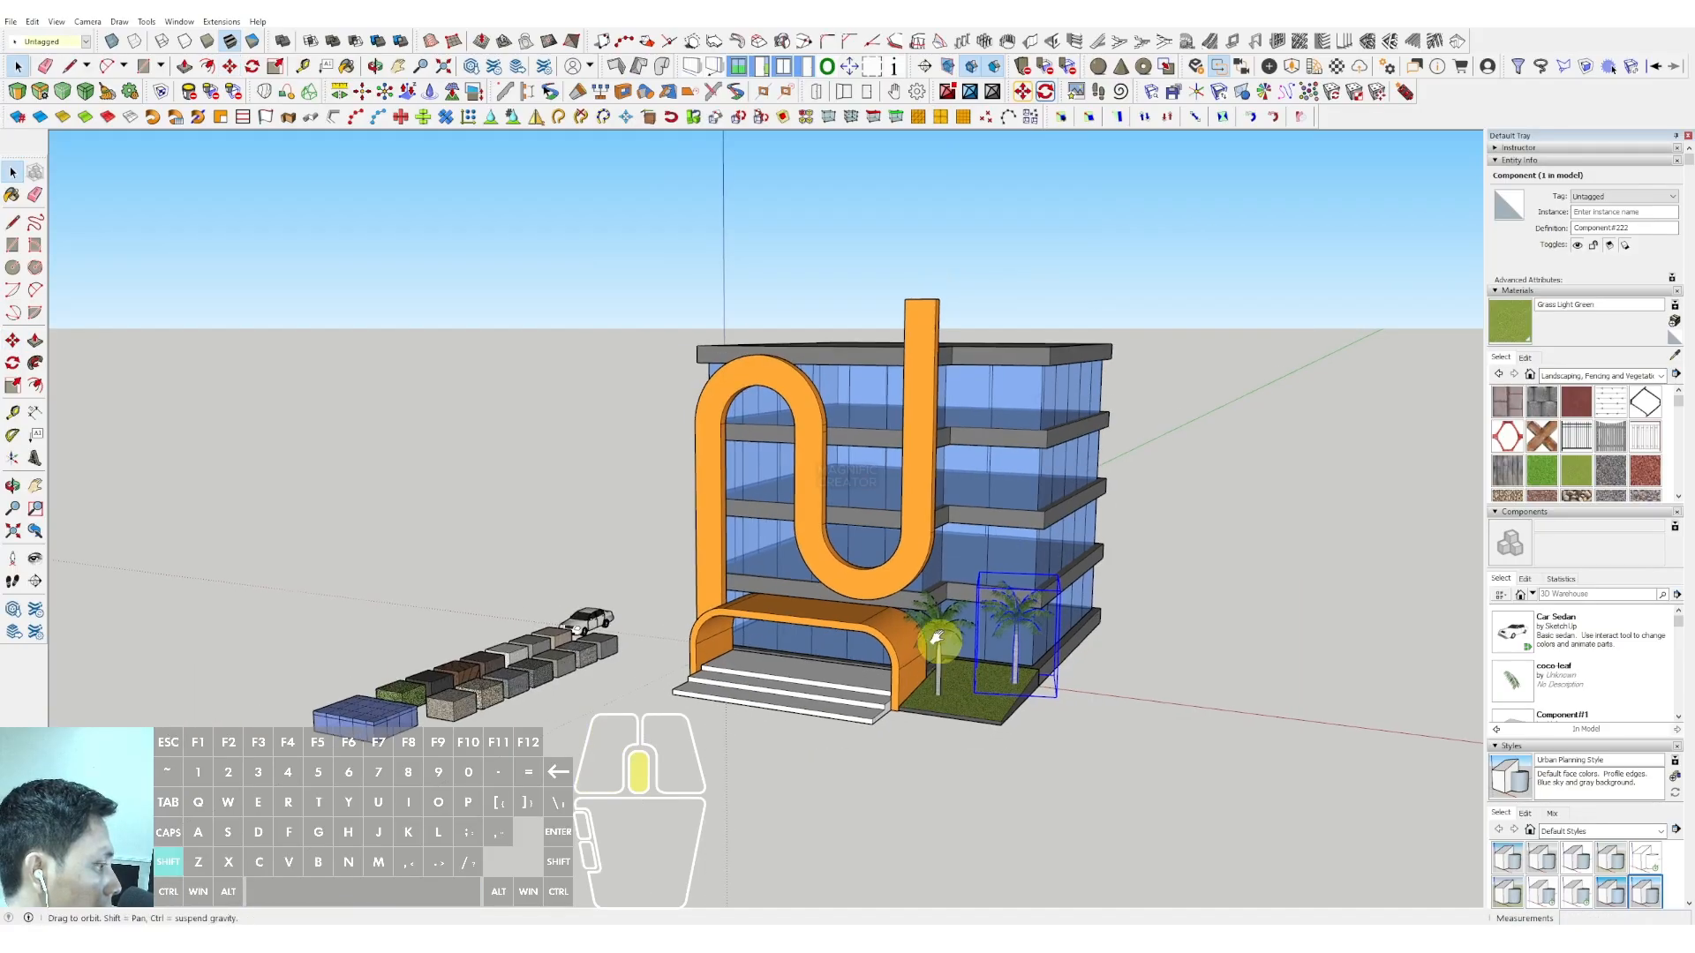
{"action": "middle_click_drag", "start_coordinate": [935, 645], "coordinate": [1011, 501]}
{"action": "scroll", "coordinate": [1010, 556], "scroll_direction": "up", "scroll_amount": 2}
{"action": "middle_click_drag", "start_coordinate": [997, 570], "coordinate": [765, 580], "text": "shift"}
{"action": "scroll", "coordinate": [869, 584], "scroll_direction": "up", "scroll_amount": 2}
{"action": "scroll", "coordinate": [801, 642], "scroll_direction": "down", "scroll_amount": 1}
{"action": "middle_click_drag", "start_coordinate": [765, 580], "coordinate": [482, 632], "text": "shift"}
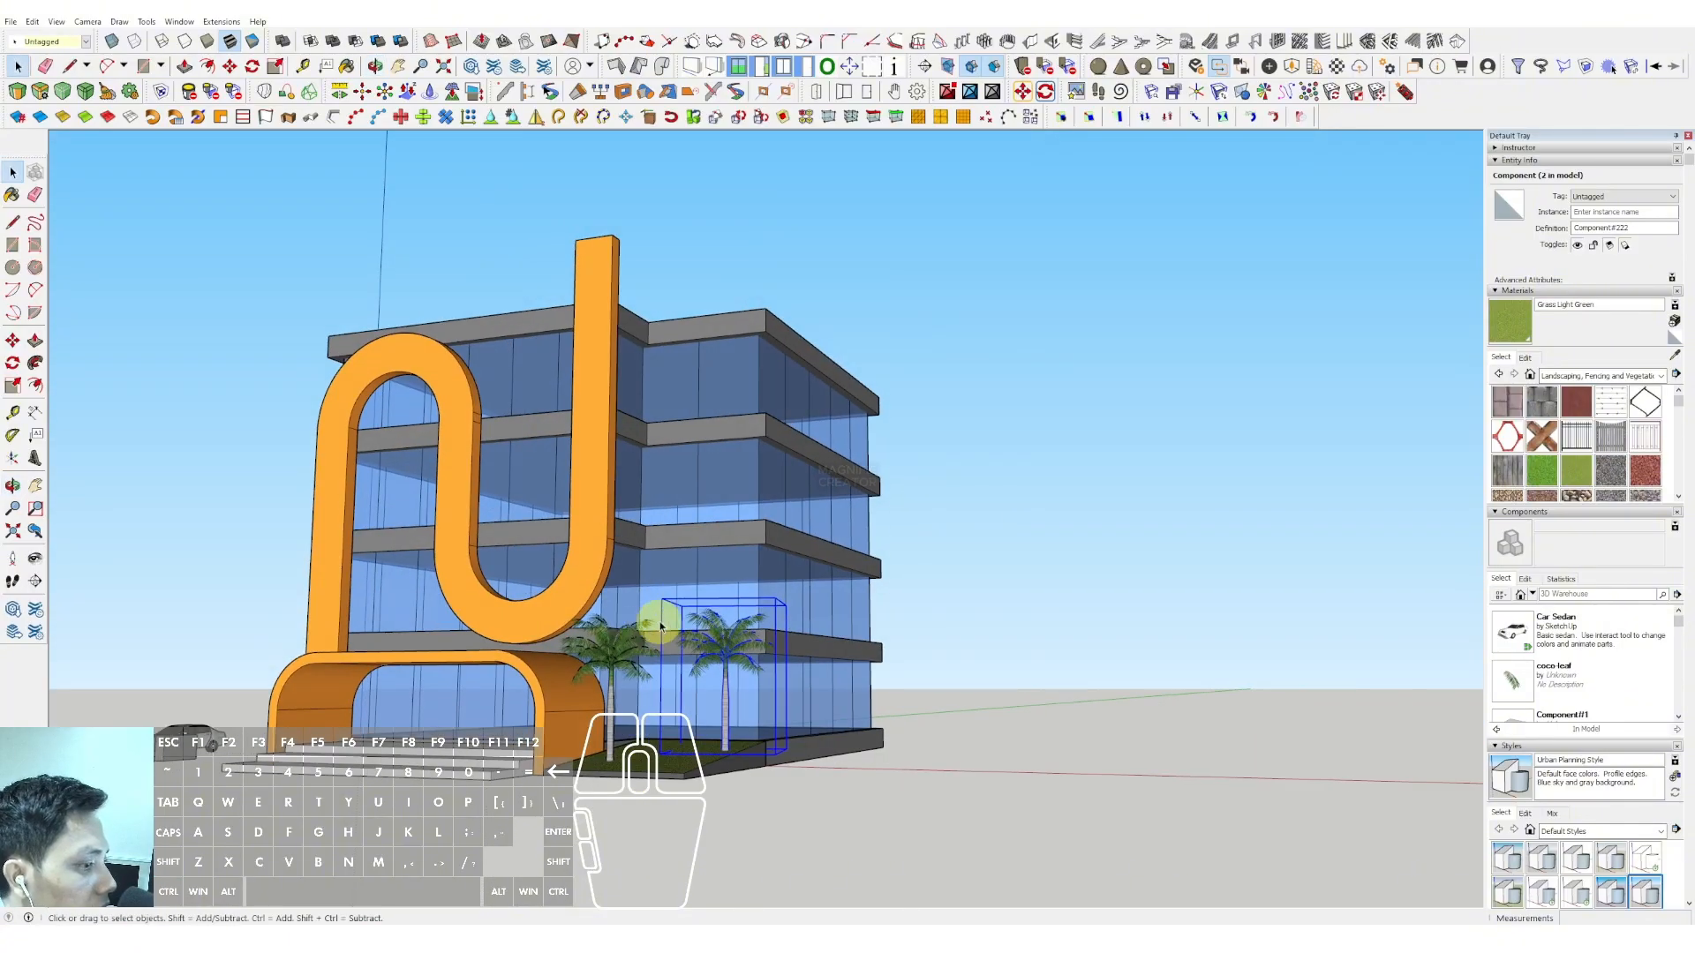
{"action": "left_click", "coordinate": [85, 22]}
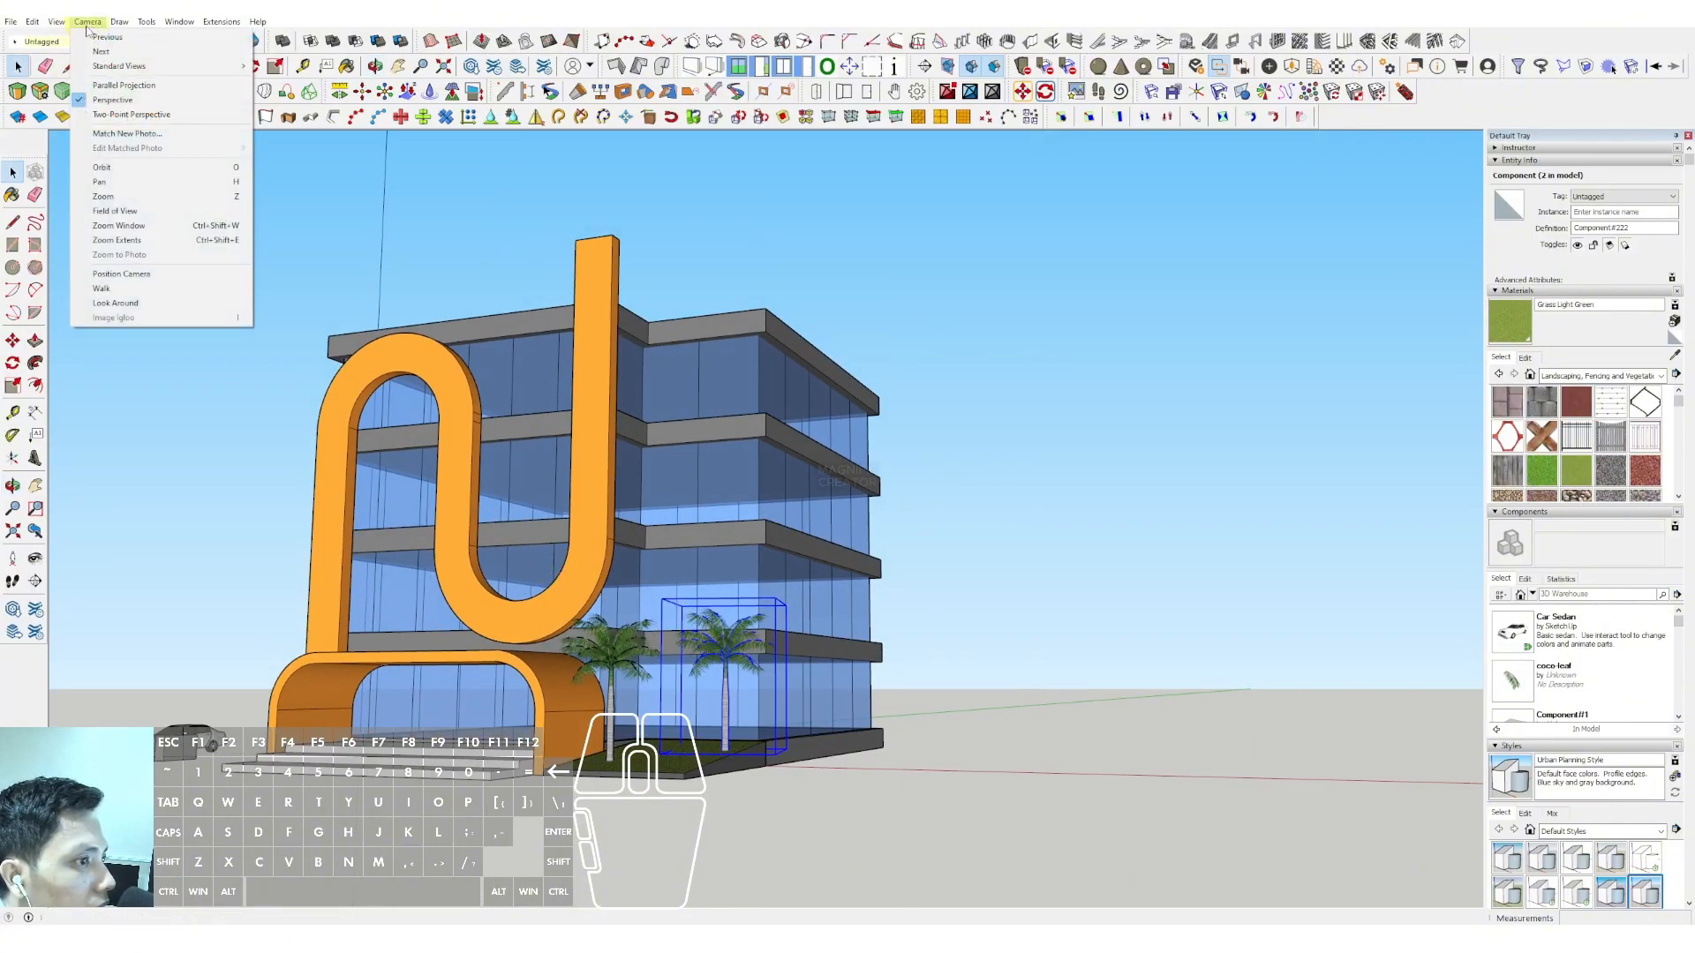
{"action": "left_click", "coordinate": [122, 115]}
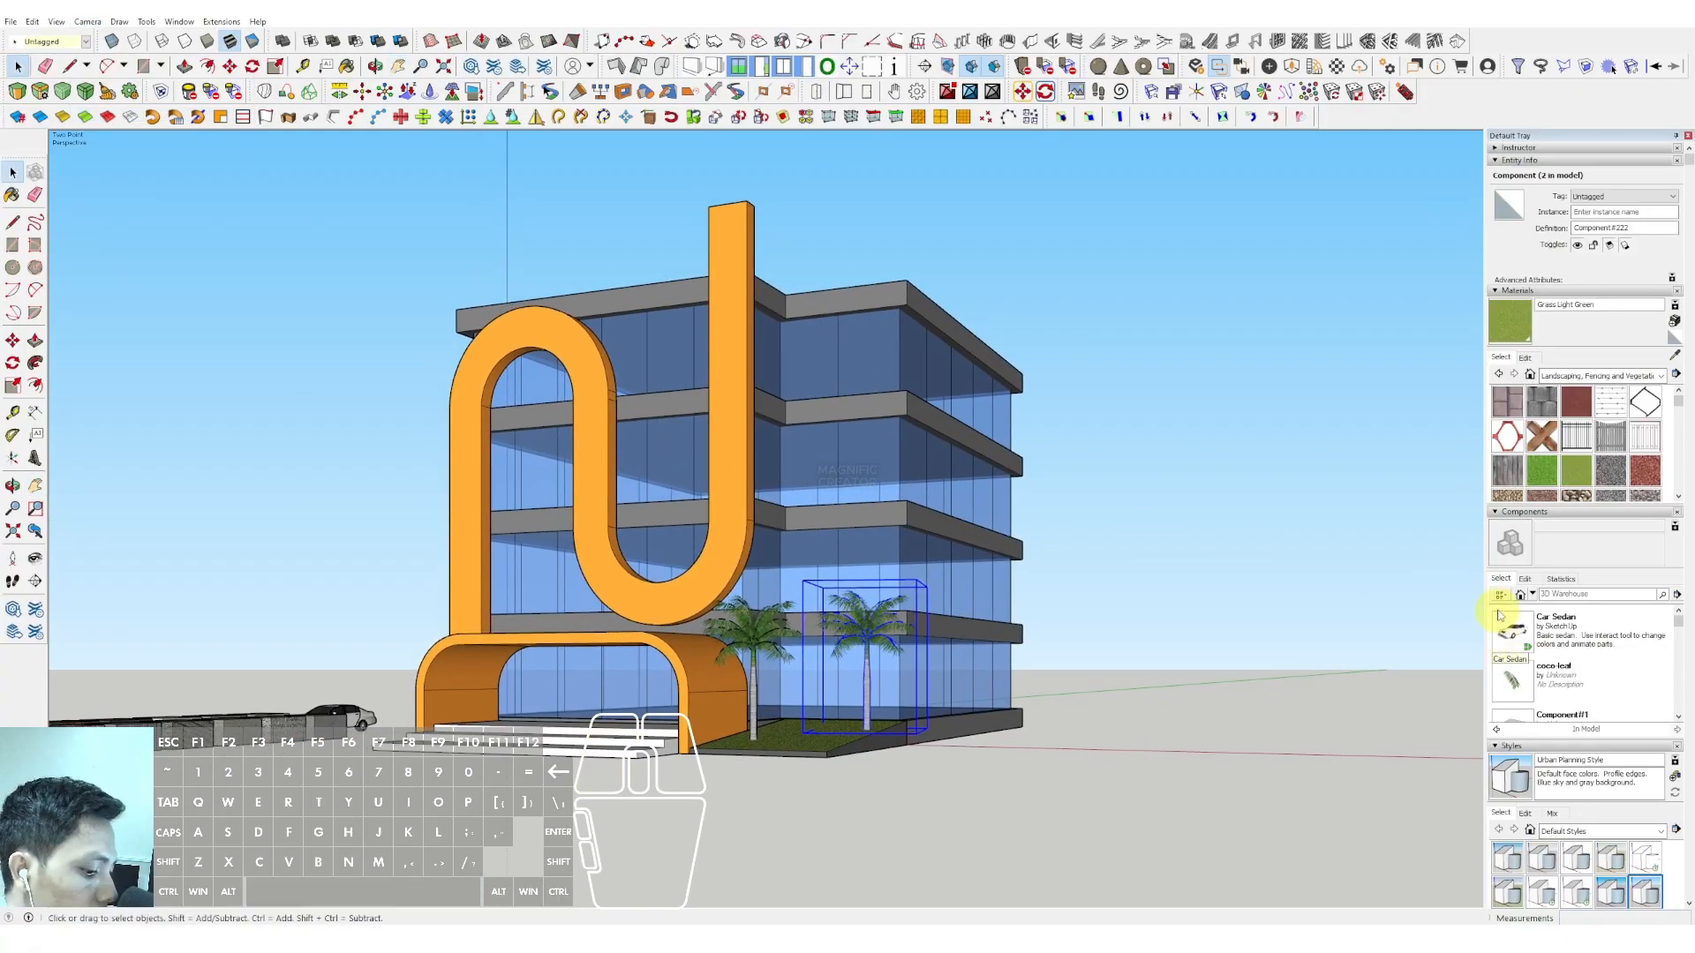
Step: Turn on shadows for the model
{"action": "scroll", "coordinate": [1629, 644], "scroll_direction": "down", "scroll_amount": 5}
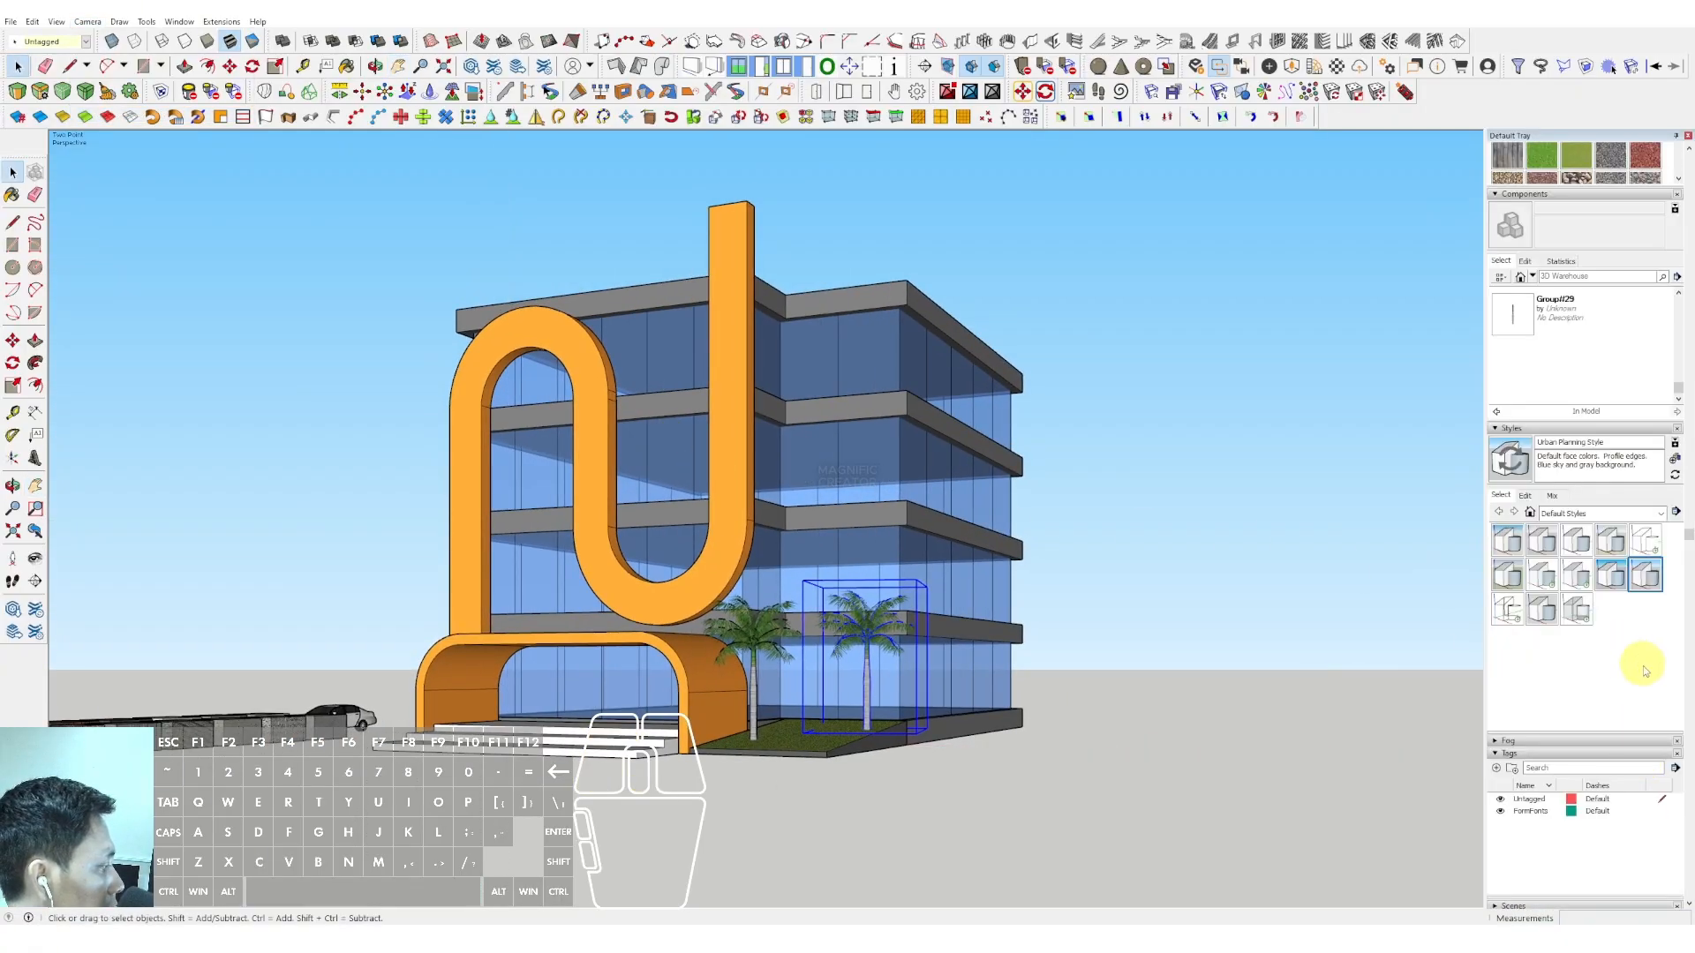
{"action": "scroll", "coordinate": [1643, 665], "scroll_direction": "down", "scroll_amount": 5}
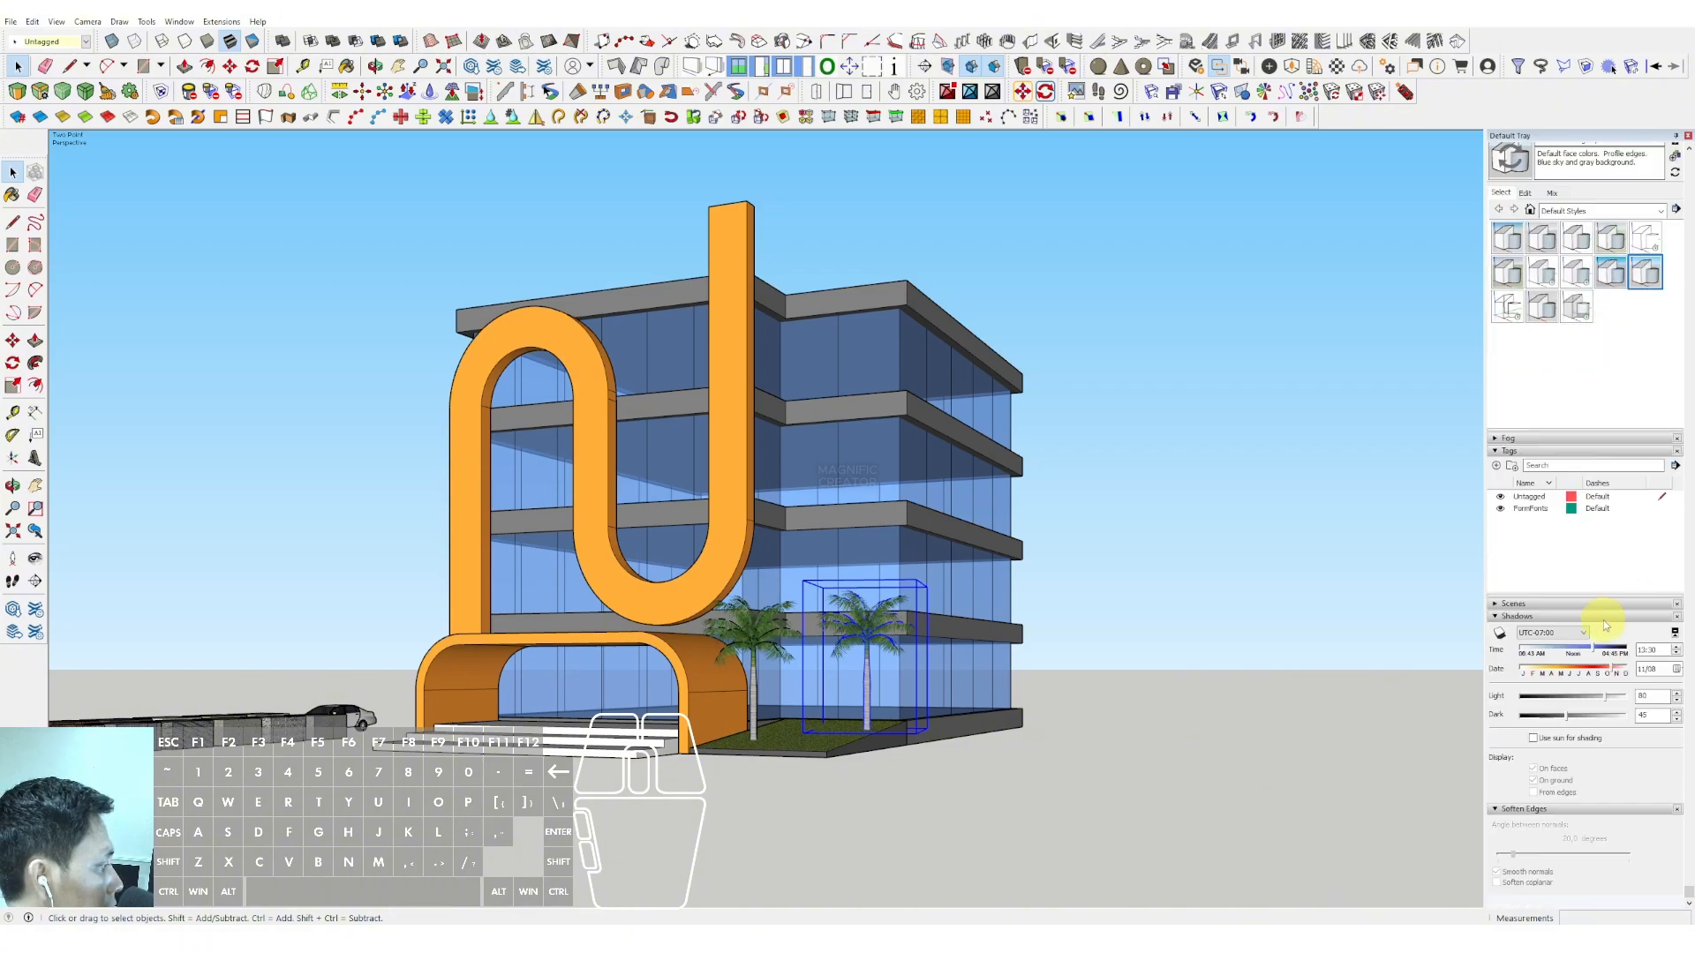
{"action": "scroll", "coordinate": [1574, 508], "scroll_direction": "up", "scroll_amount": 3}
{"action": "left_click", "coordinate": [56, 21]}
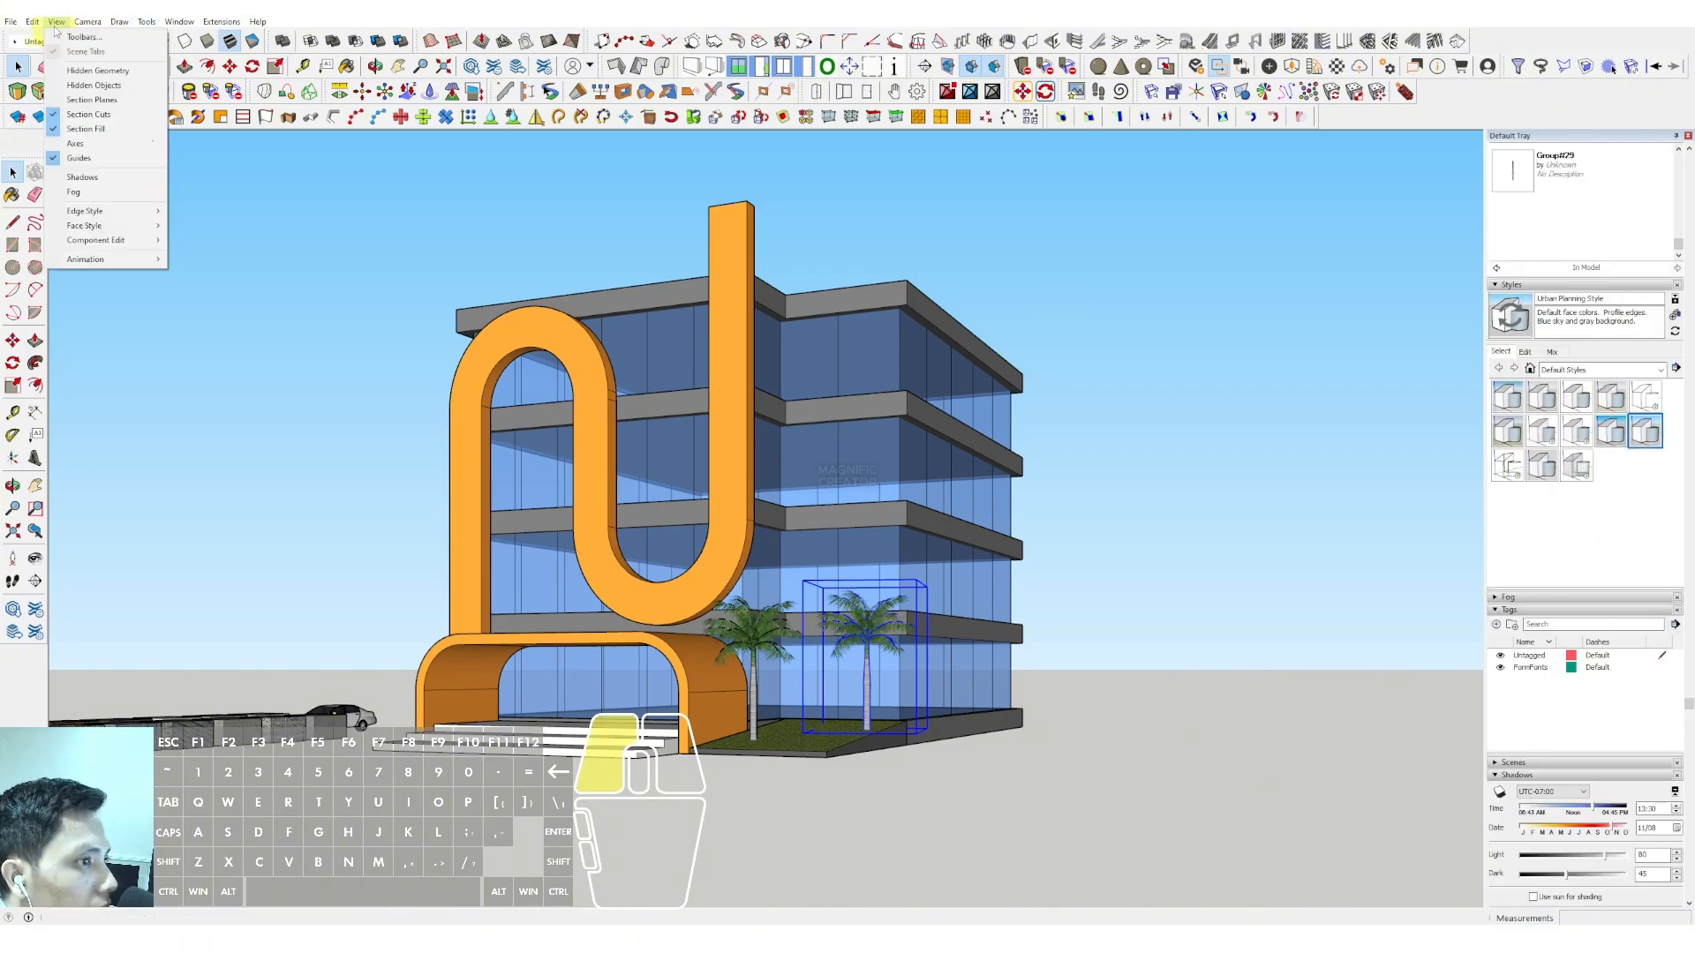
{"action": "left_click", "coordinate": [81, 177]}
Step: Examine the shaded building from the front and from low corner viewpoints
{"action": "scroll", "coordinate": [748, 595], "scroll_direction": "up", "scroll_amount": 2}
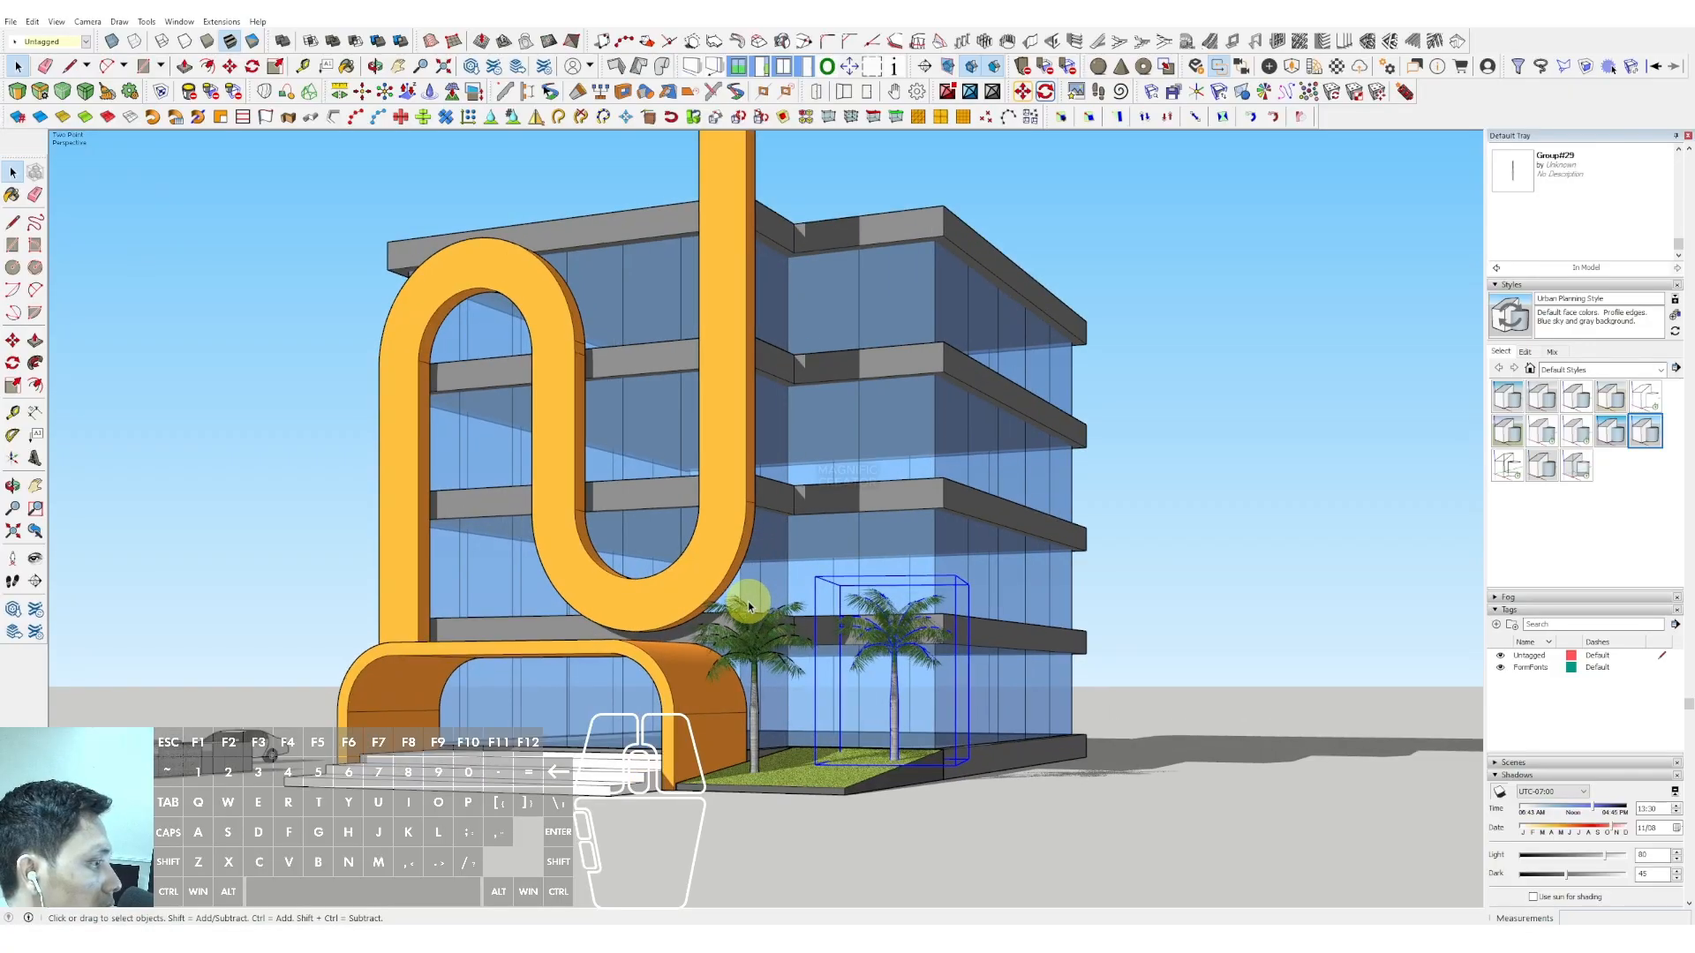
{"action": "middle_click_drag", "start_coordinate": [984, 537], "coordinate": [622, 512]}
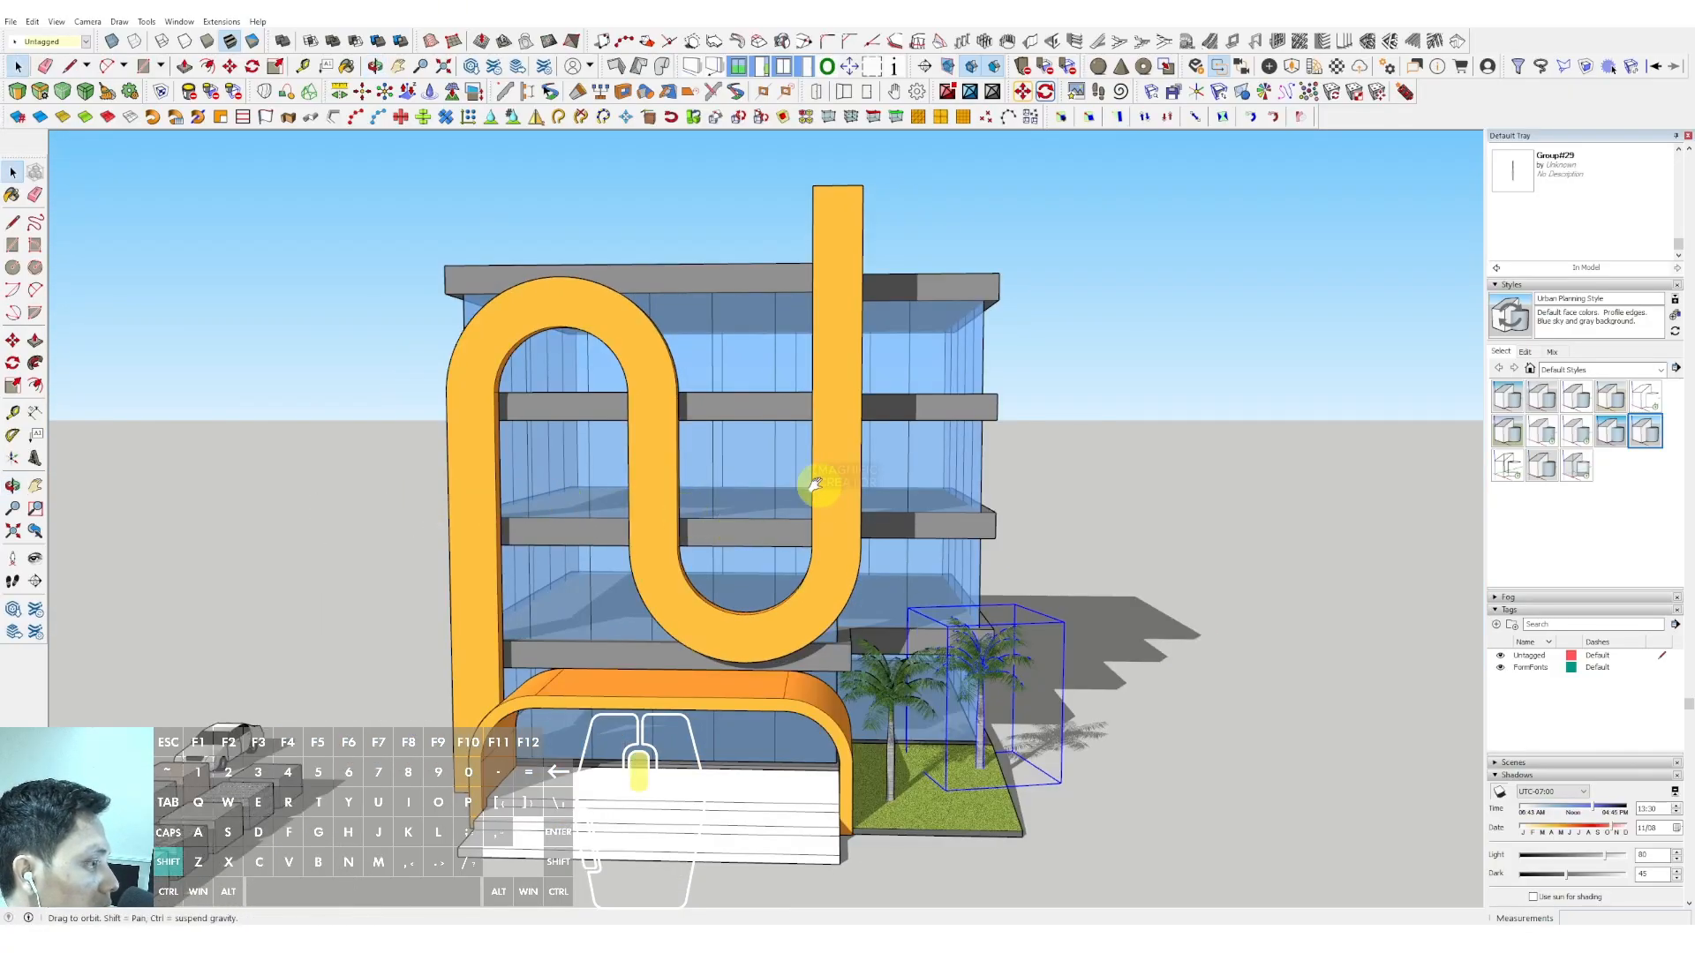
{"action": "middle_click_drag", "start_coordinate": [814, 485], "coordinate": [953, 441]}
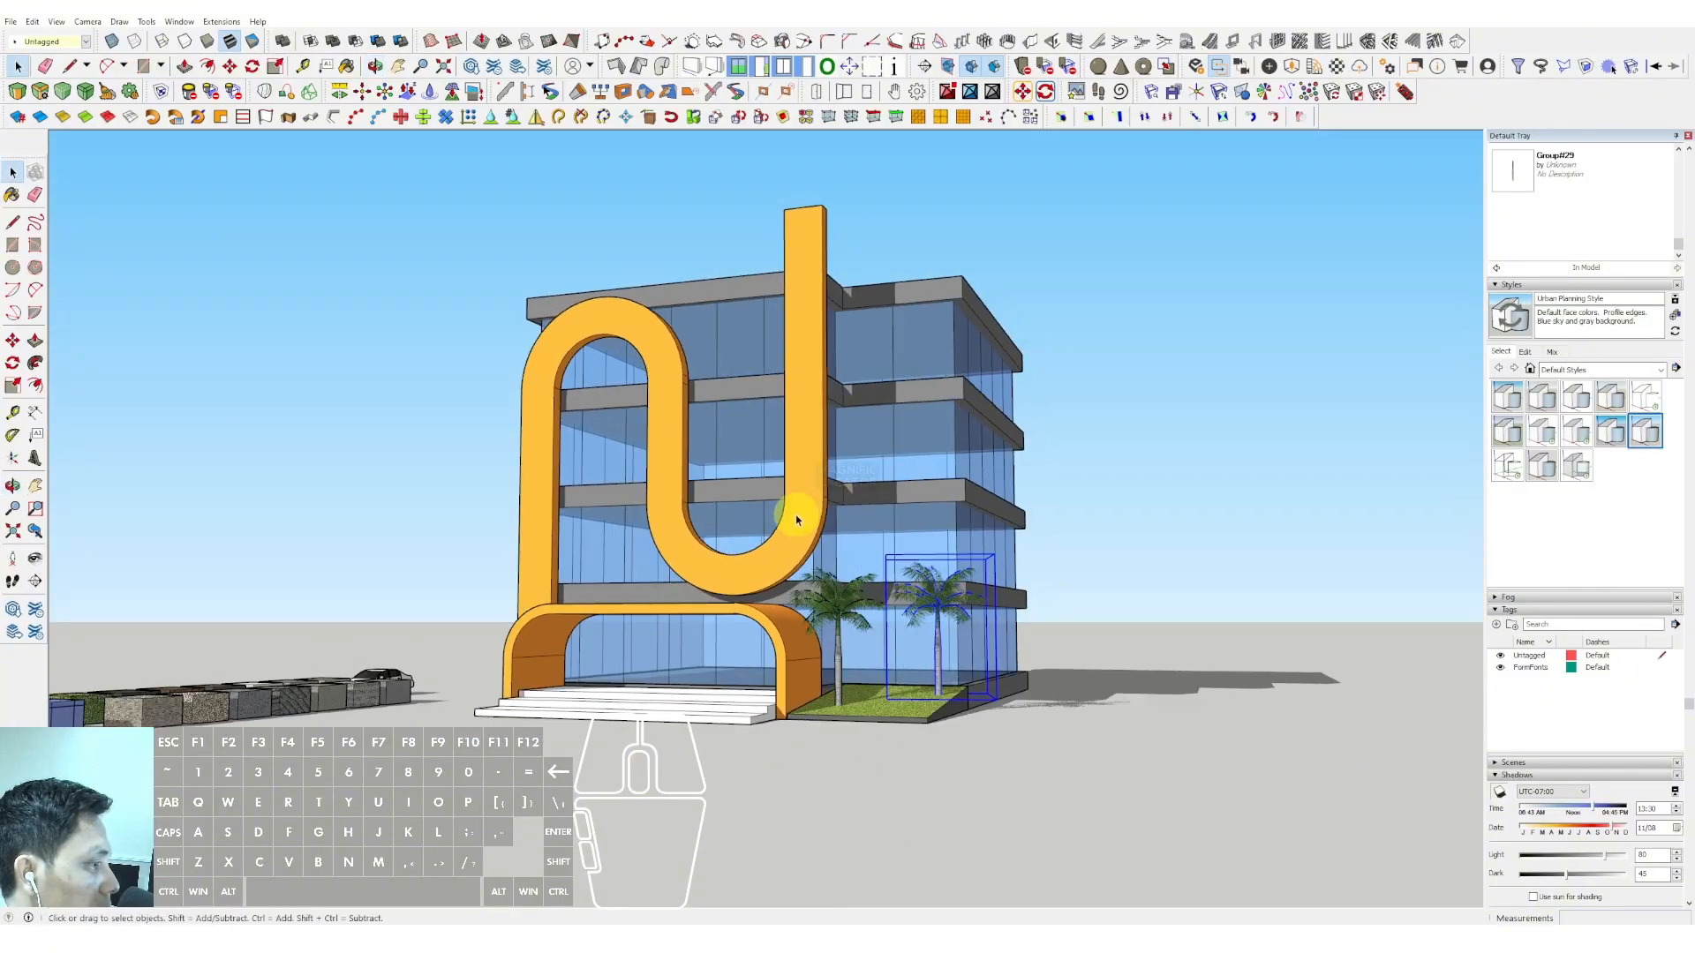
{"action": "scroll", "coordinate": [796, 519], "scroll_direction": "up", "scroll_amount": 2}
{"action": "middle_click_drag", "start_coordinate": [730, 527], "coordinate": [752, 456]}
{"action": "middle_click_drag", "start_coordinate": [864, 358], "coordinate": [617, 441]}
{"action": "middle_click_drag", "start_coordinate": [850, 465], "coordinate": [730, 541], "text": "shift"}
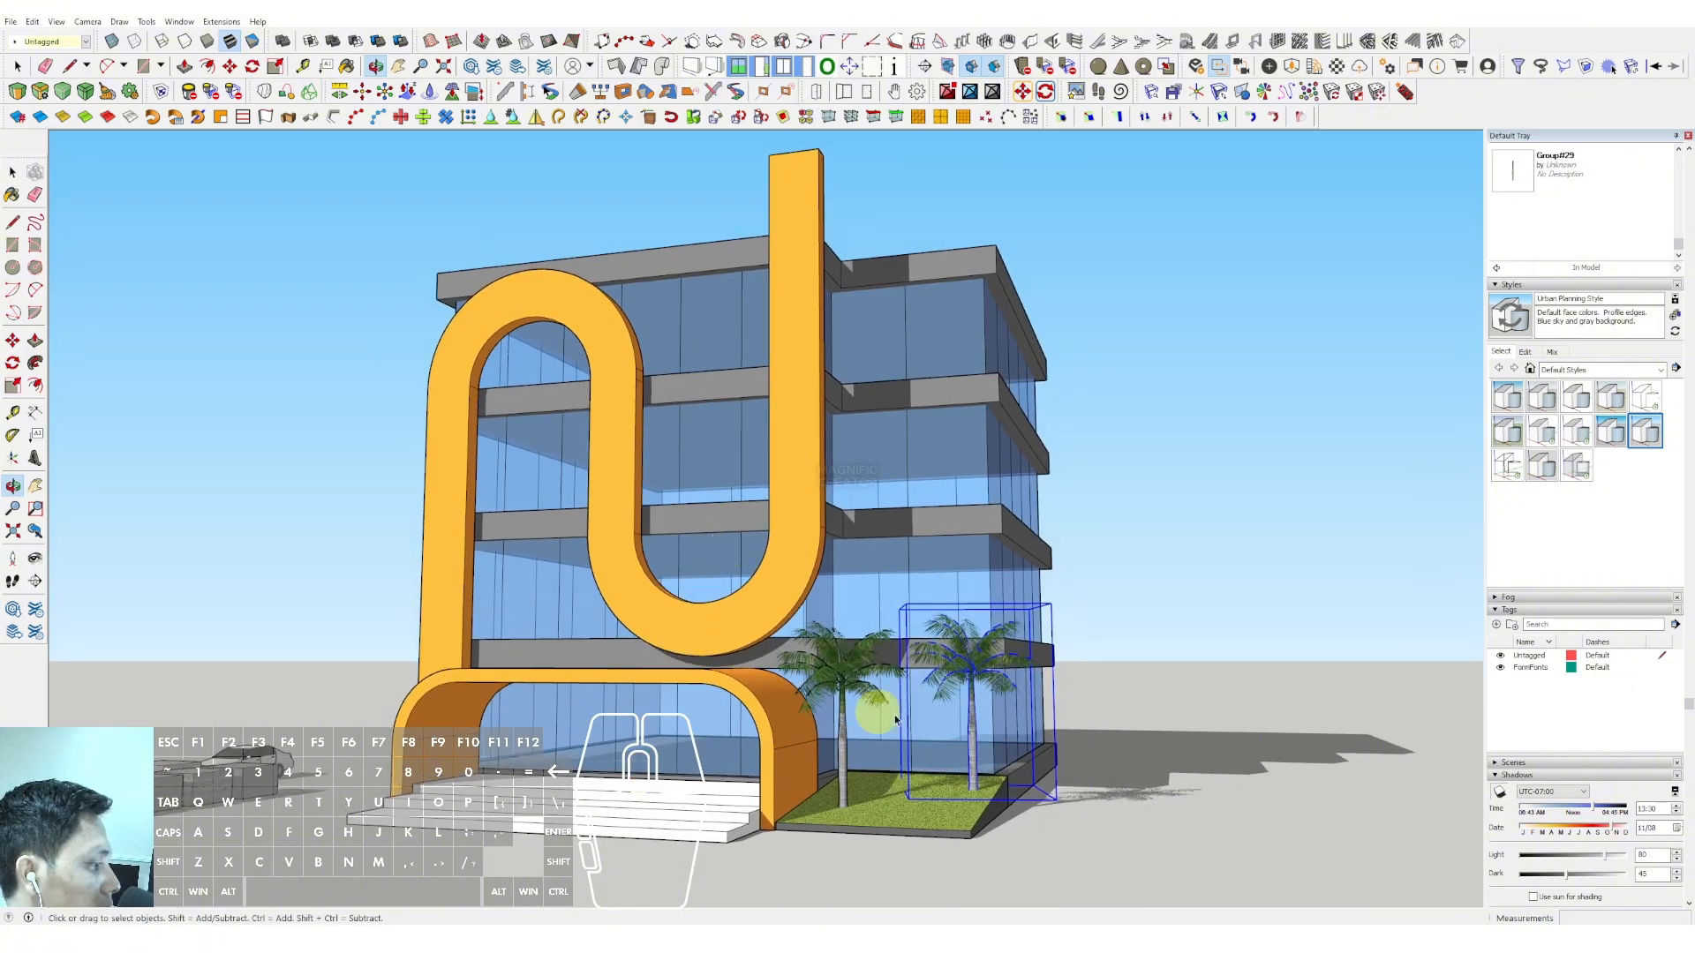
Step: Push the outer side face of the grass slope inward about 5117 mm towards the canopy
{"action": "middle_click_drag", "start_coordinate": [895, 721], "coordinate": [711, 556]}
{"action": "scroll", "coordinate": [738, 667], "scroll_direction": "up", "scroll_amount": 5}
{"action": "triple_click", "coordinate": [751, 664]}
{"action": "key", "text": "v"}
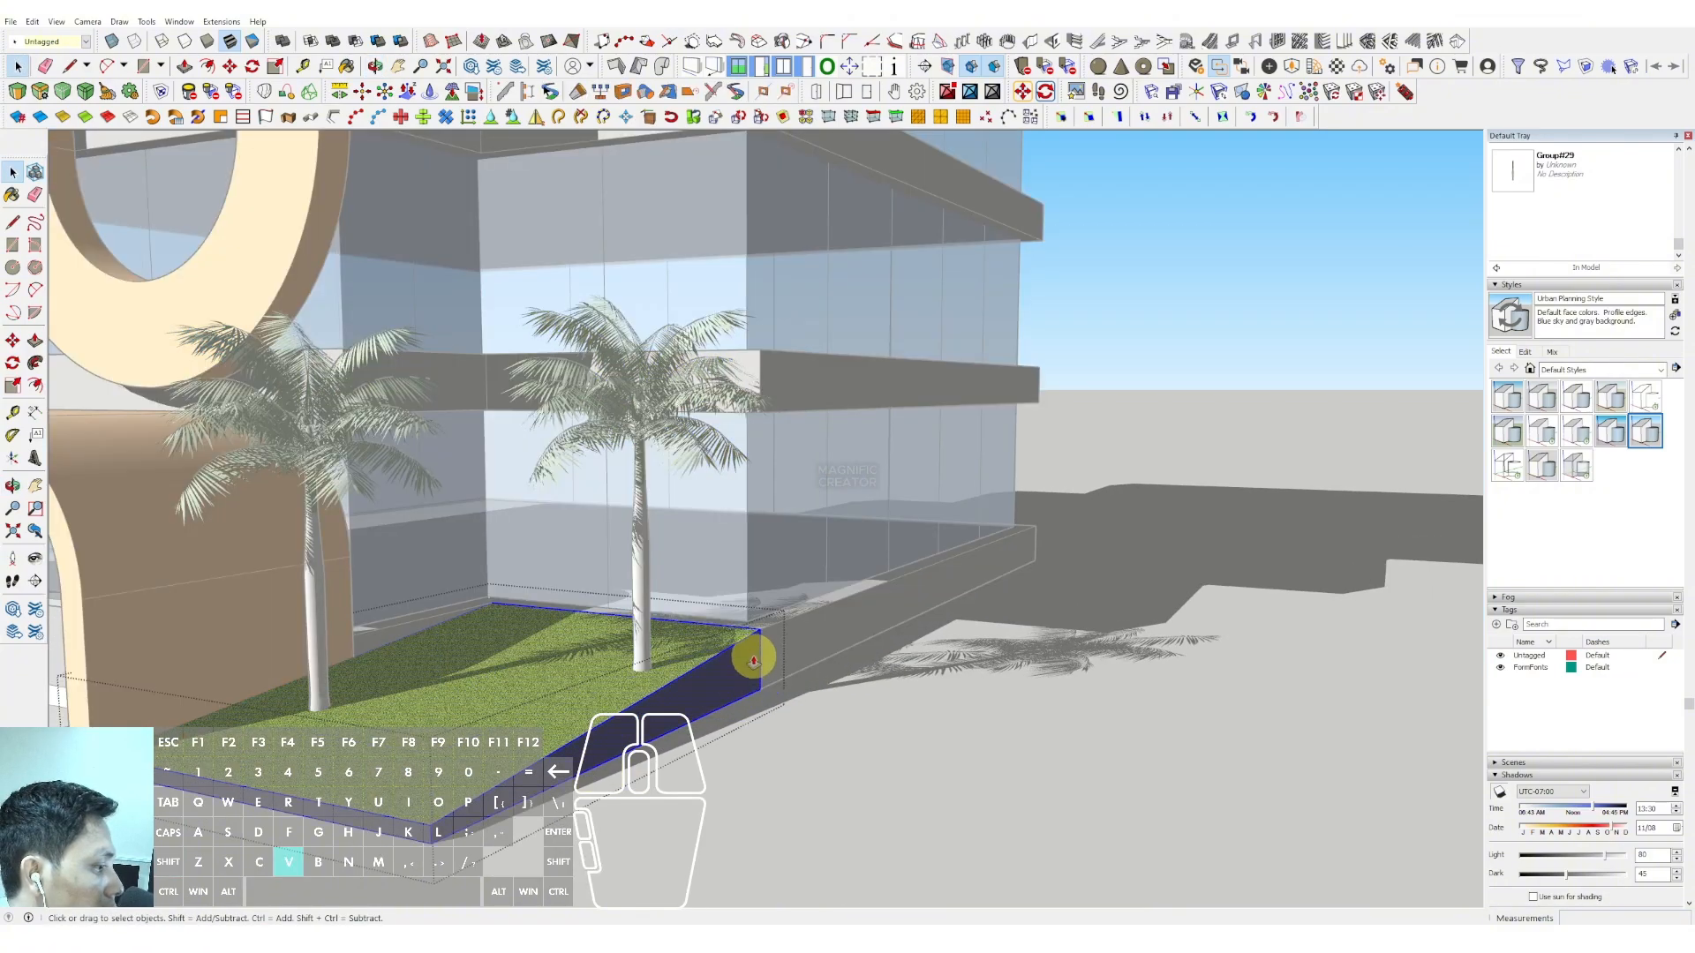
{"action": "middle_click_drag", "start_coordinate": [839, 609], "coordinate": [623, 621]}
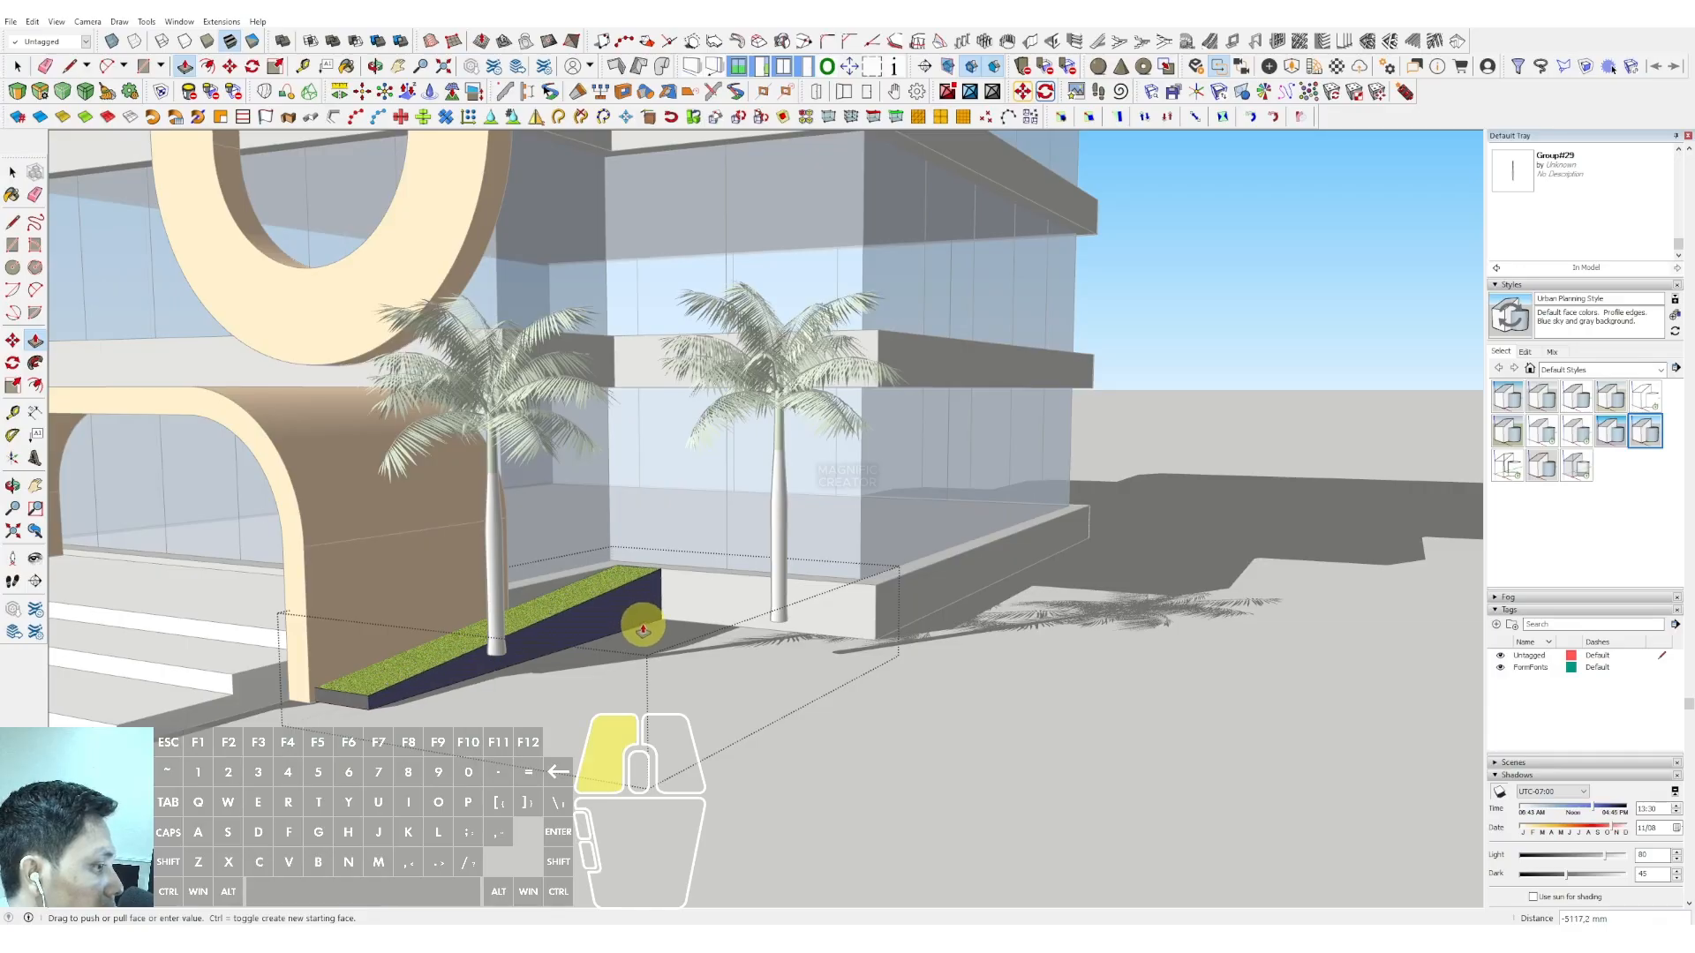
{"action": "left_click_drag", "start_coordinate": [642, 629], "coordinate": [644, 616]}
{"action": "key", "text": "space"}
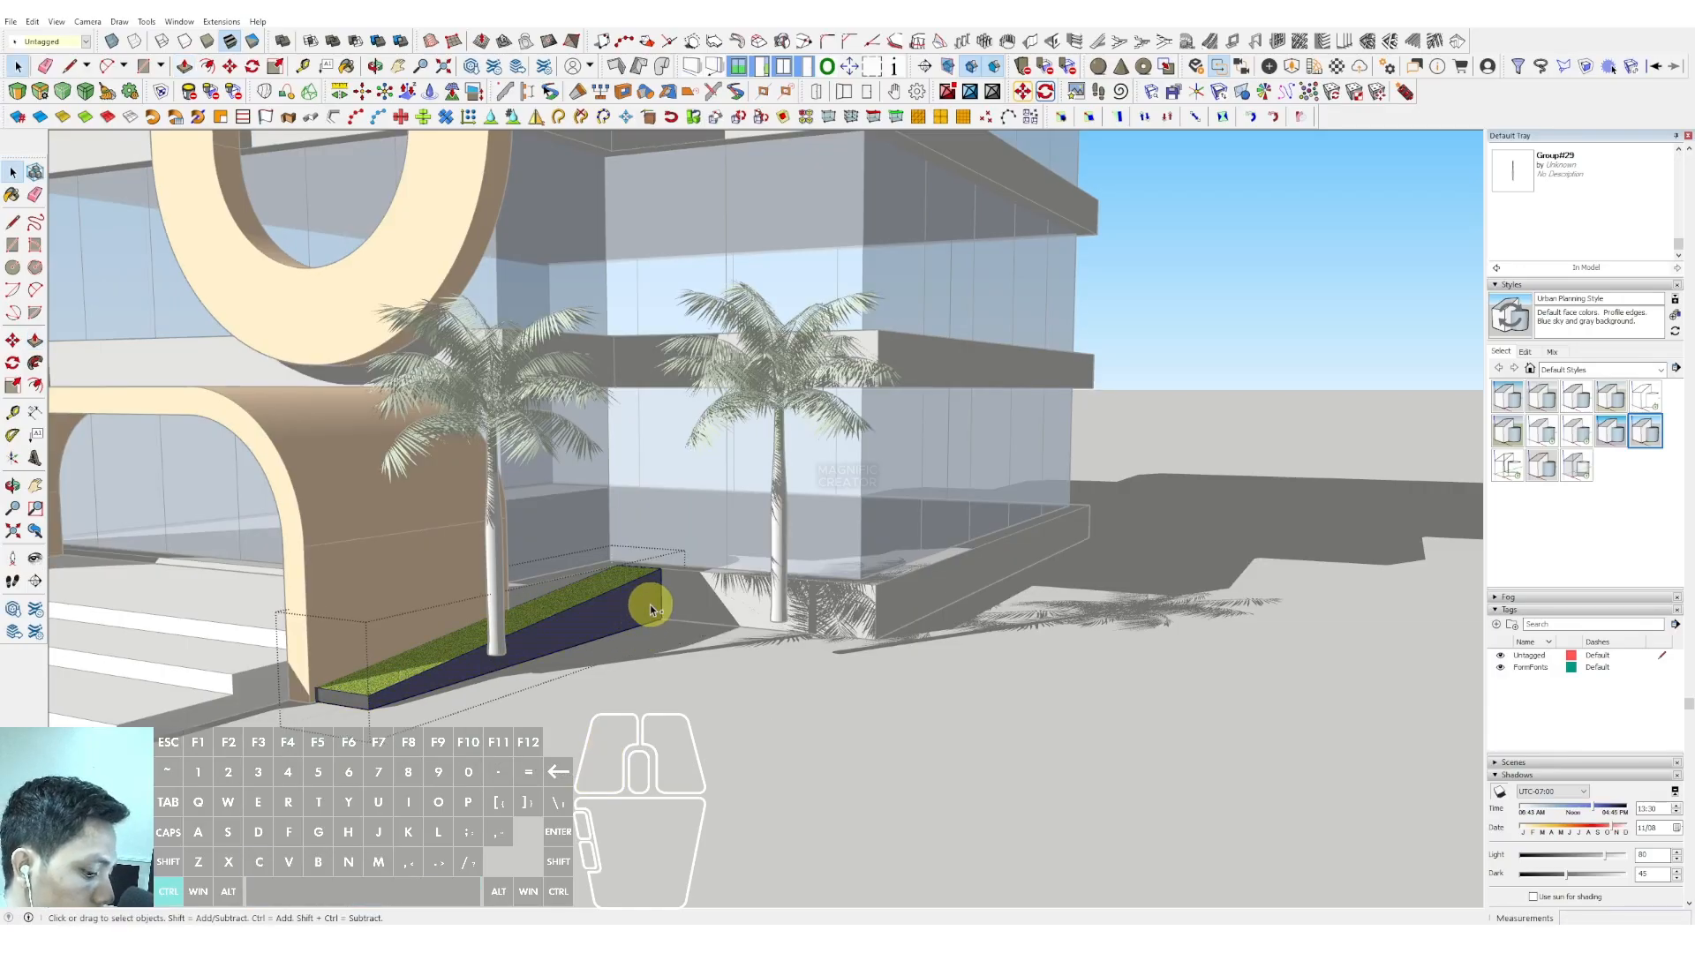
Step: Sweep the grass slope's outer side profile with Follow Me along the building's base edges around the front corner, and group the result
{"action": "left_click", "coordinate": [1242, 363]}
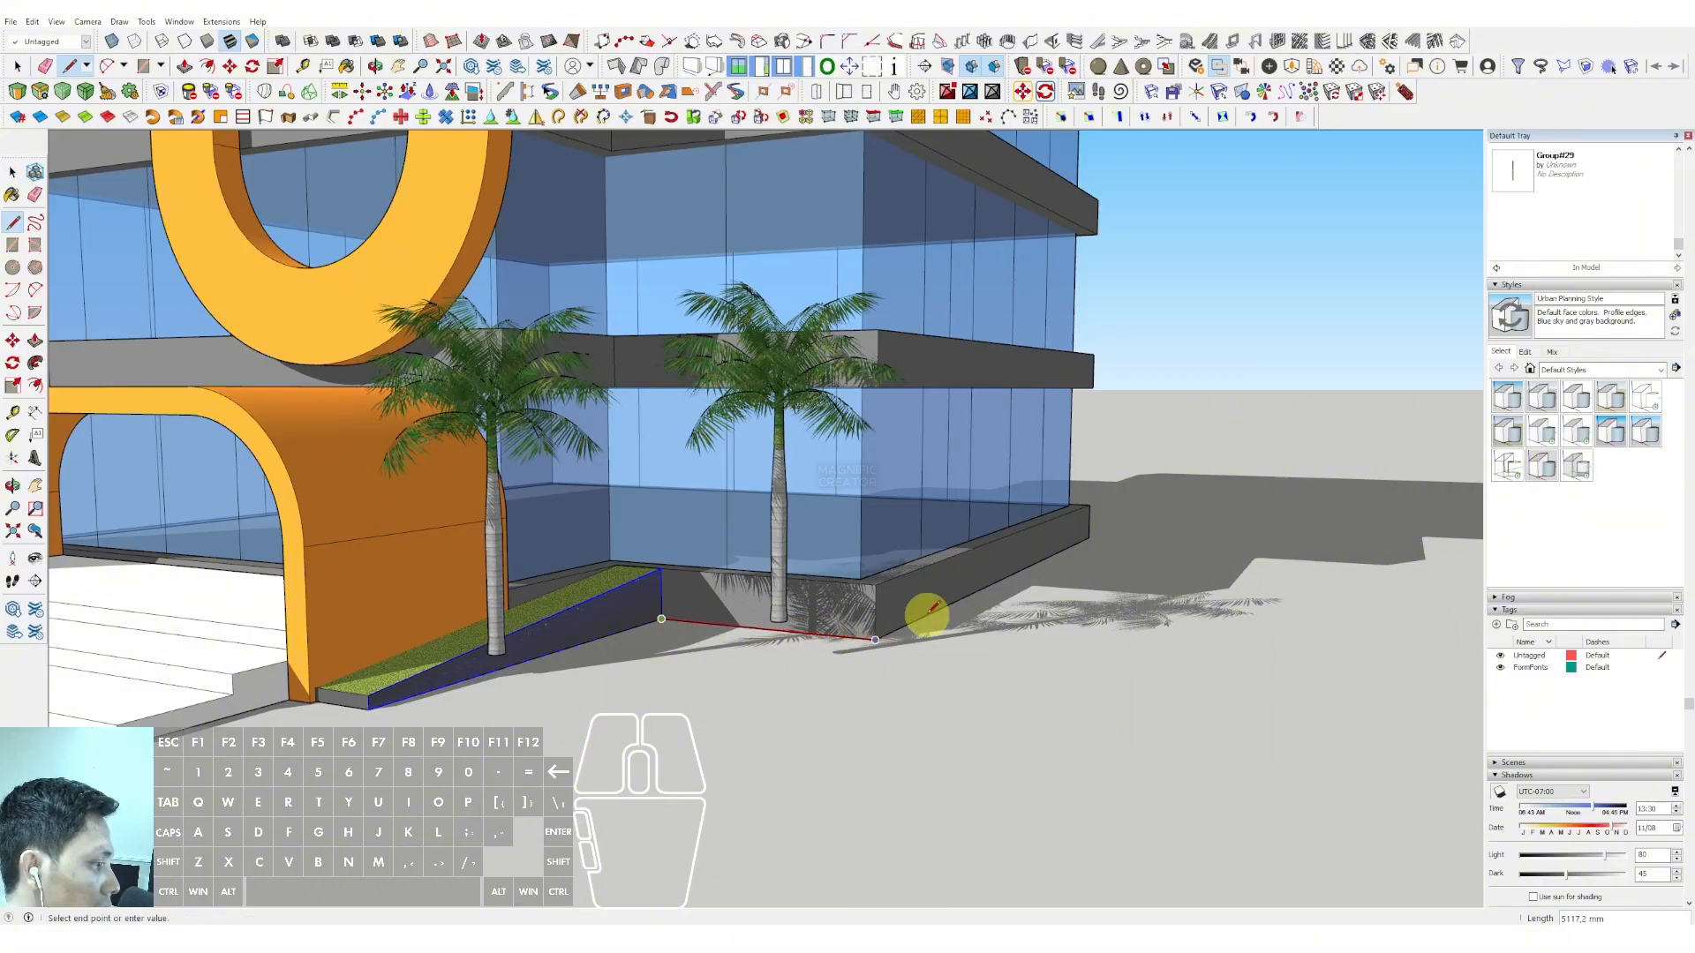
{"action": "key", "text": "space"}
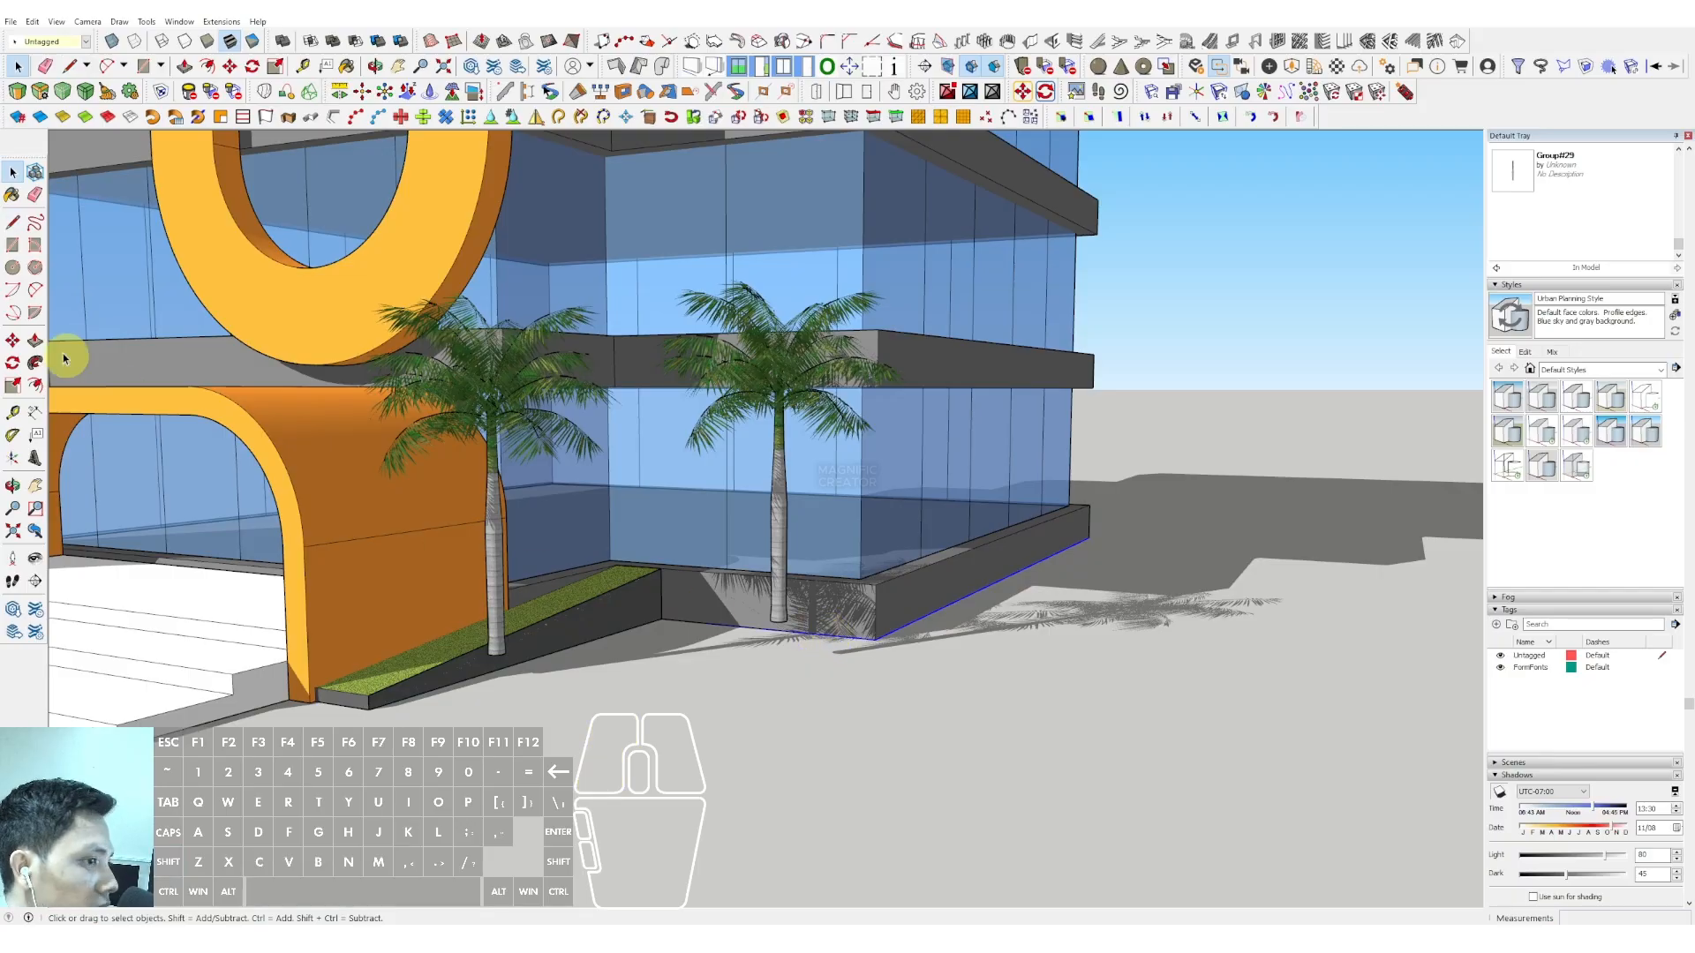
{"action": "left_click", "coordinate": [630, 623]}
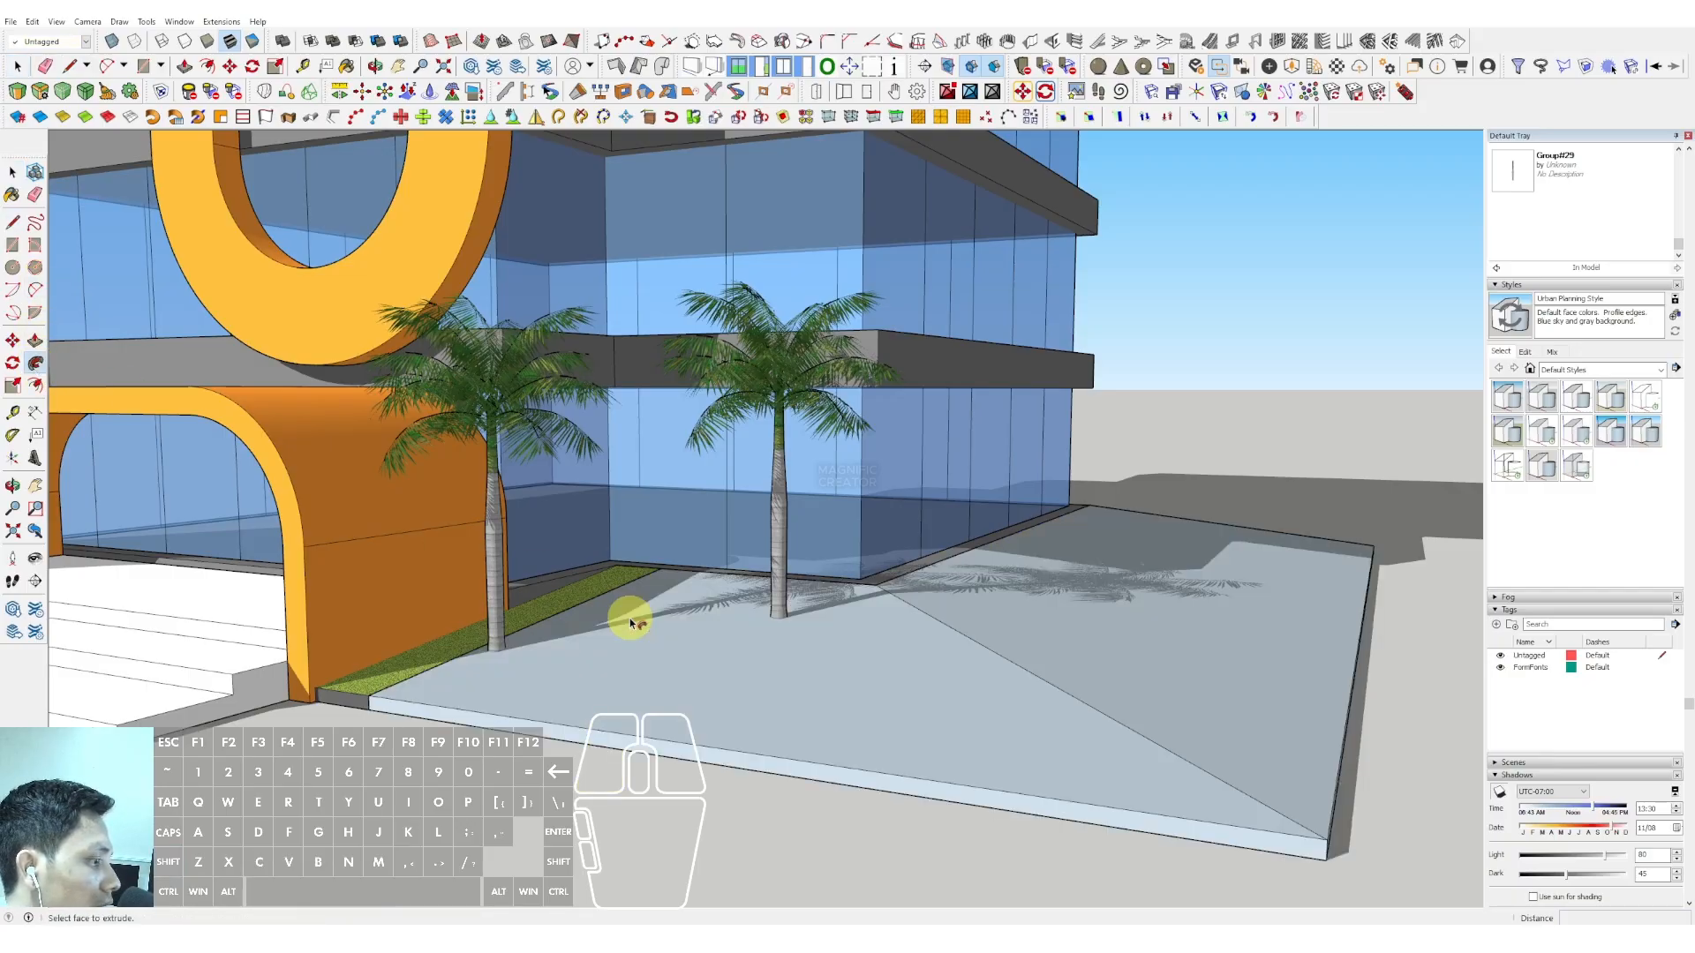
{"action": "right_click", "coordinate": [1000, 615]}
{"action": "left_click", "coordinate": [1059, 699]}
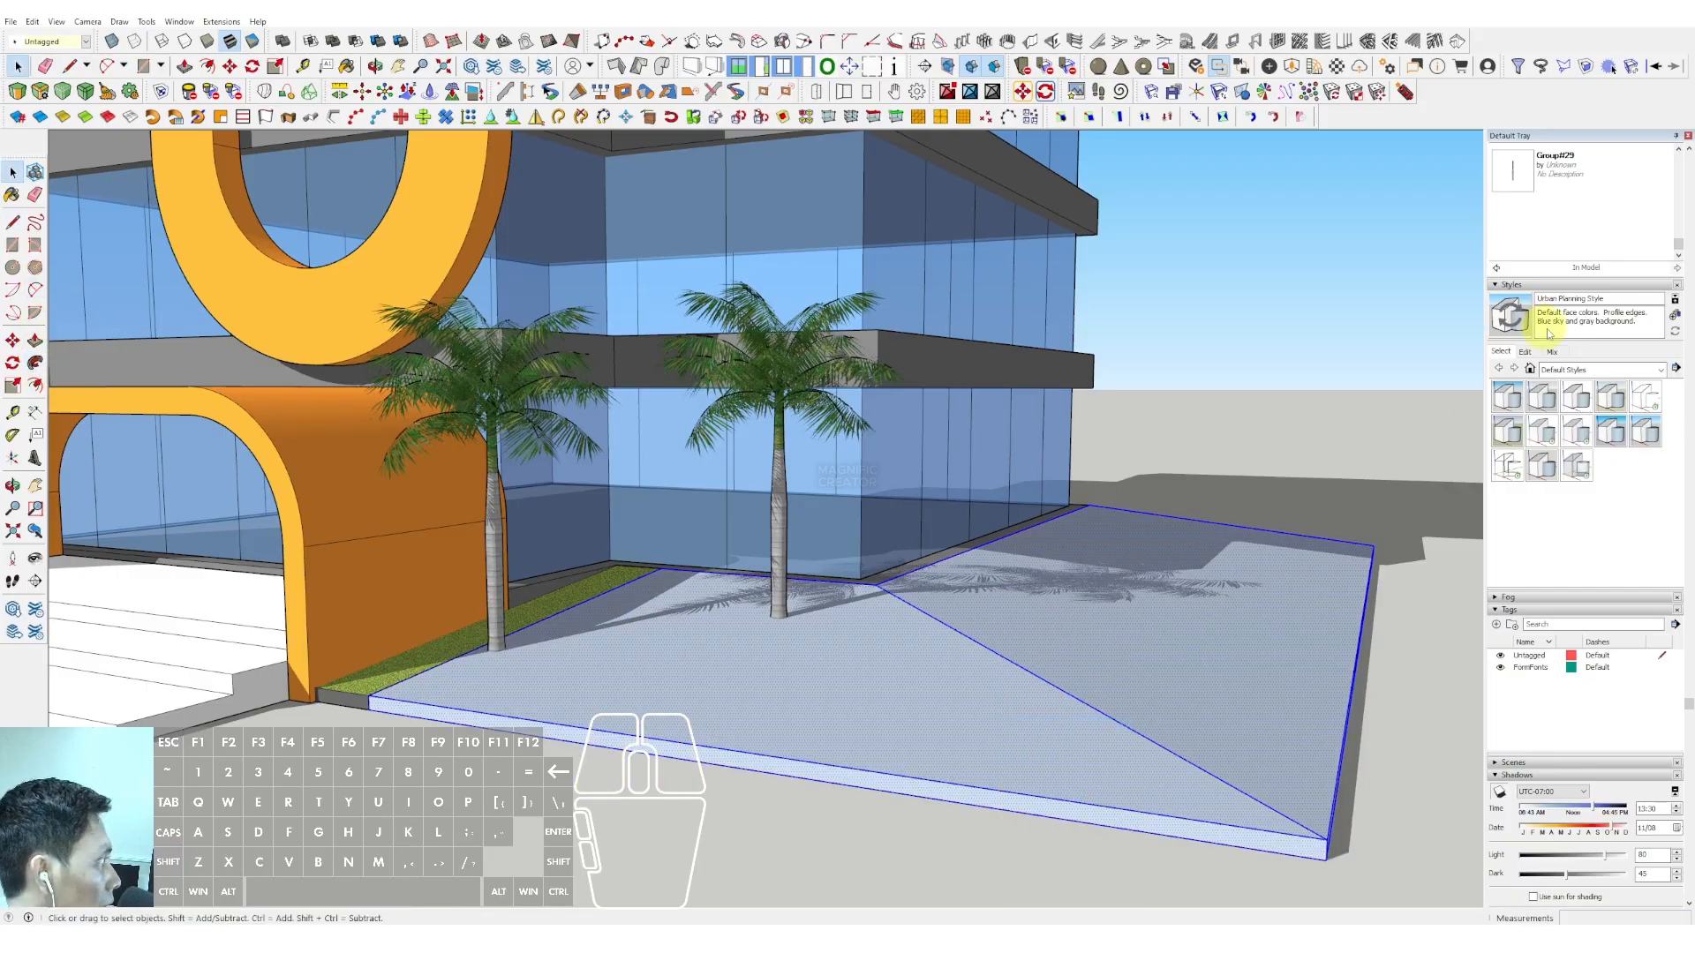
Step: Sample the dark grey material from the existing slope's border and apply it to the new slope group
{"action": "scroll", "coordinate": [1671, 340], "scroll_direction": "up", "scroll_amount": 3}
{"action": "scroll", "coordinate": [371, 691], "scroll_direction": "up", "scroll_amount": 1}
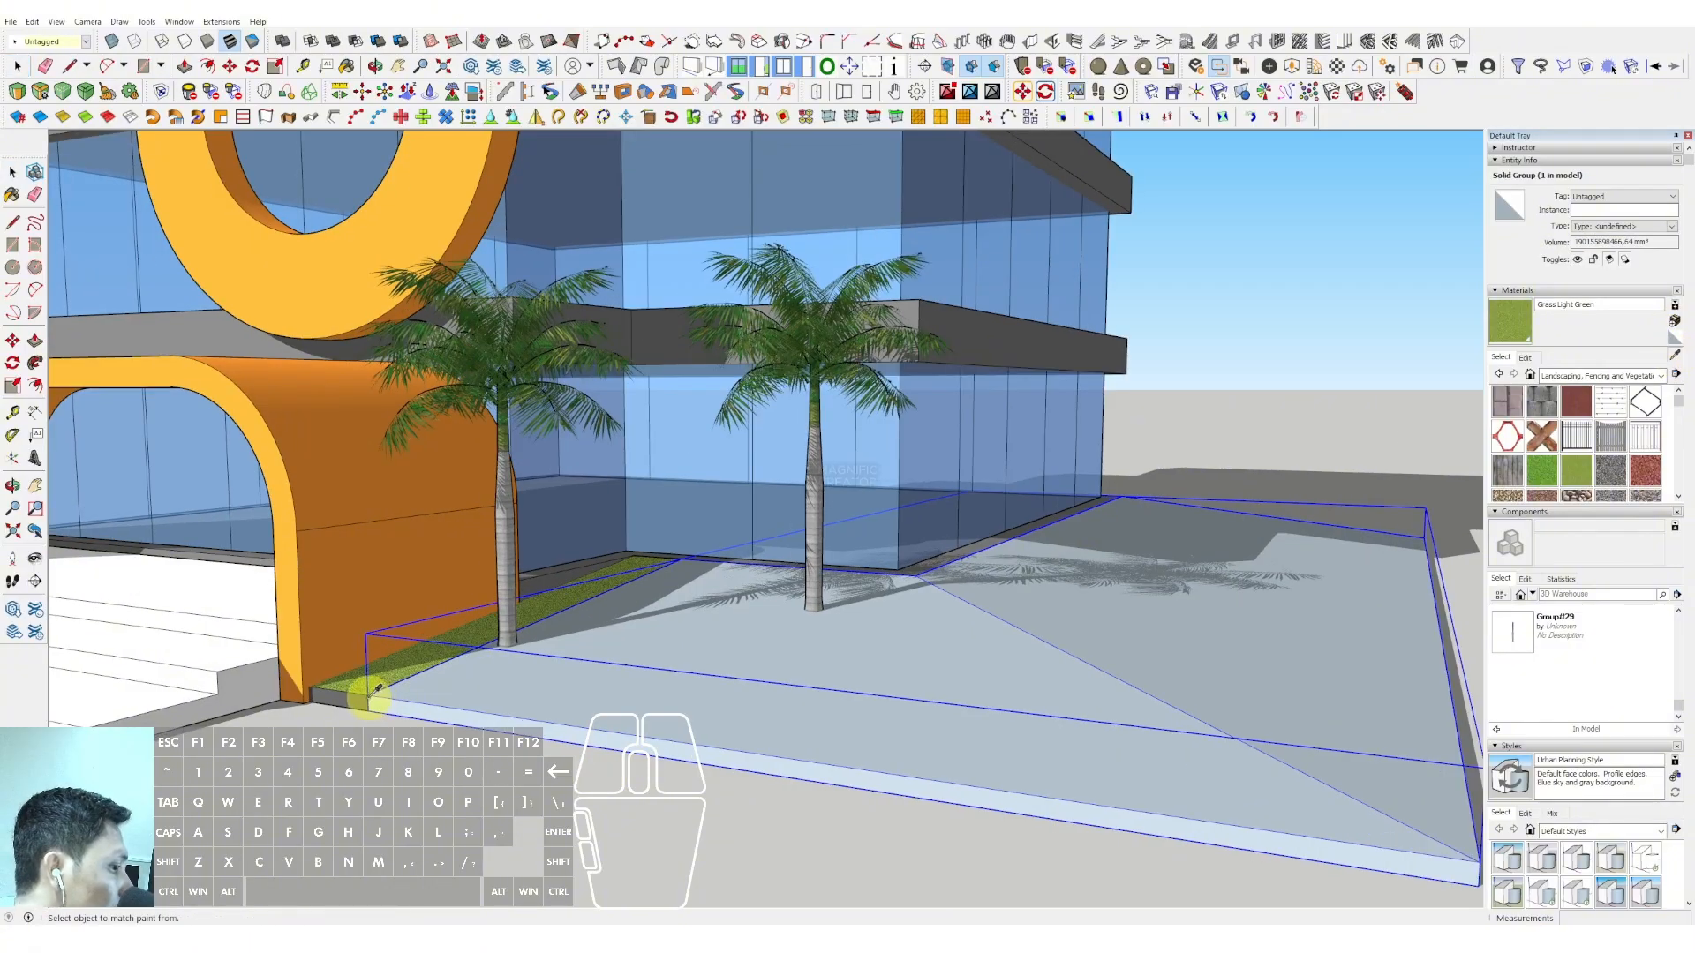
{"action": "left_click", "coordinate": [782, 644]}
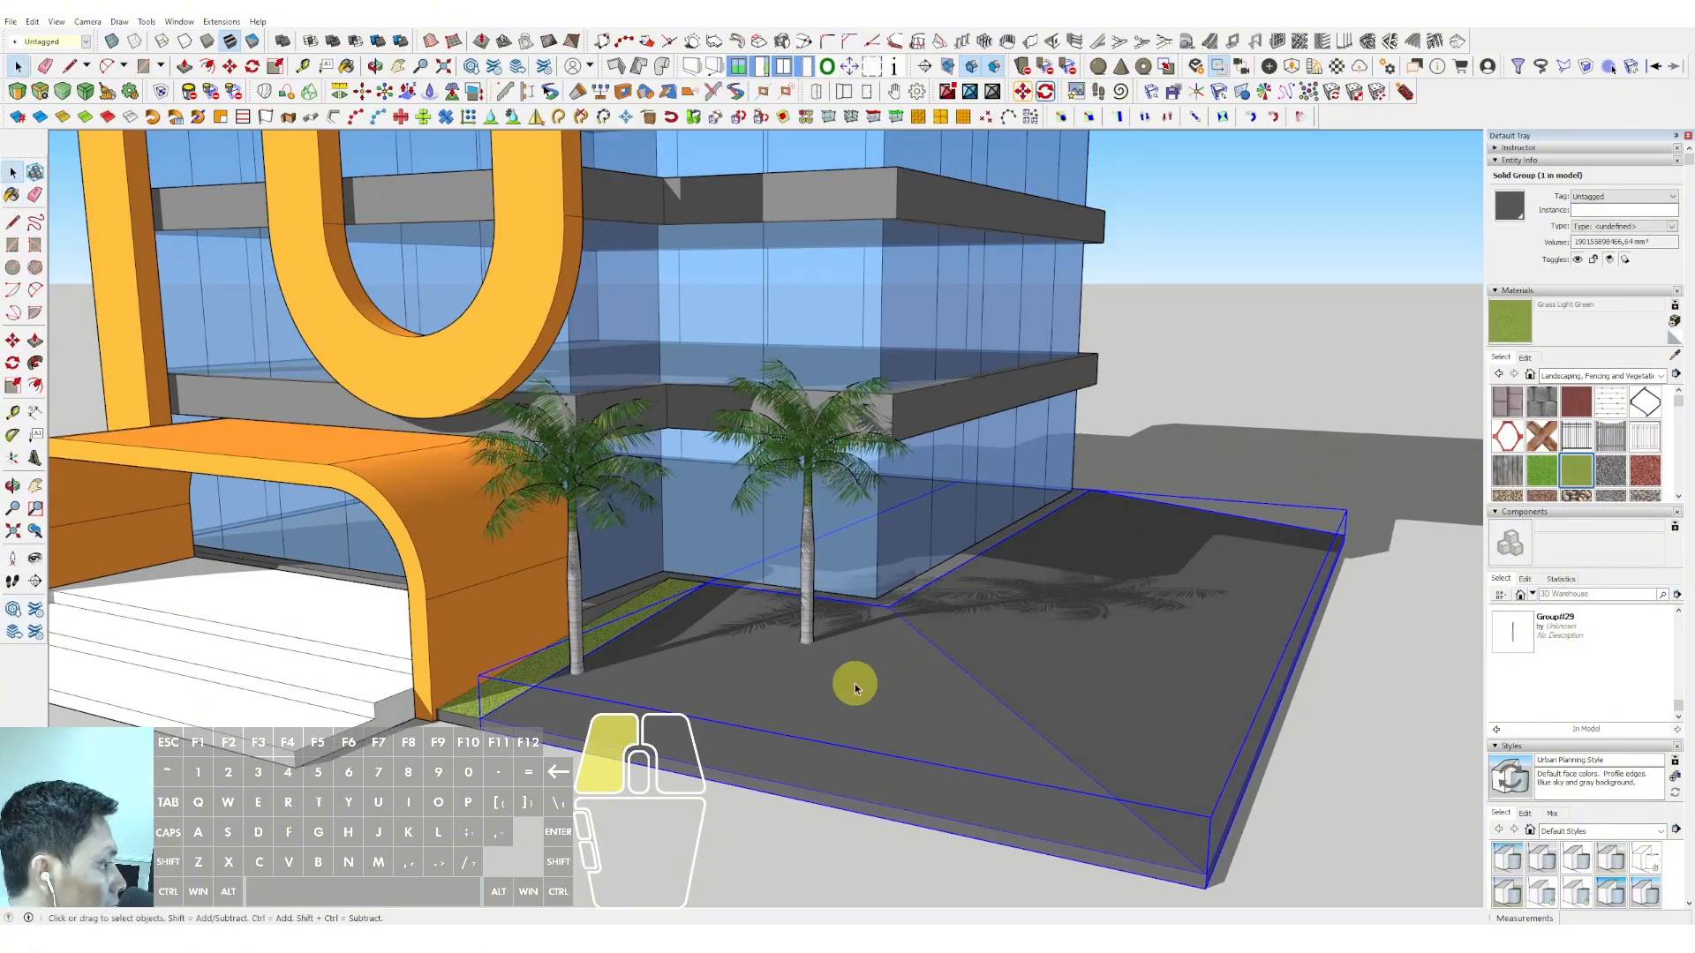
Step: Paint the two sloping top faces inside the new group with Grass Light Green and leave the group
{"action": "double_click", "coordinate": [886, 706]}
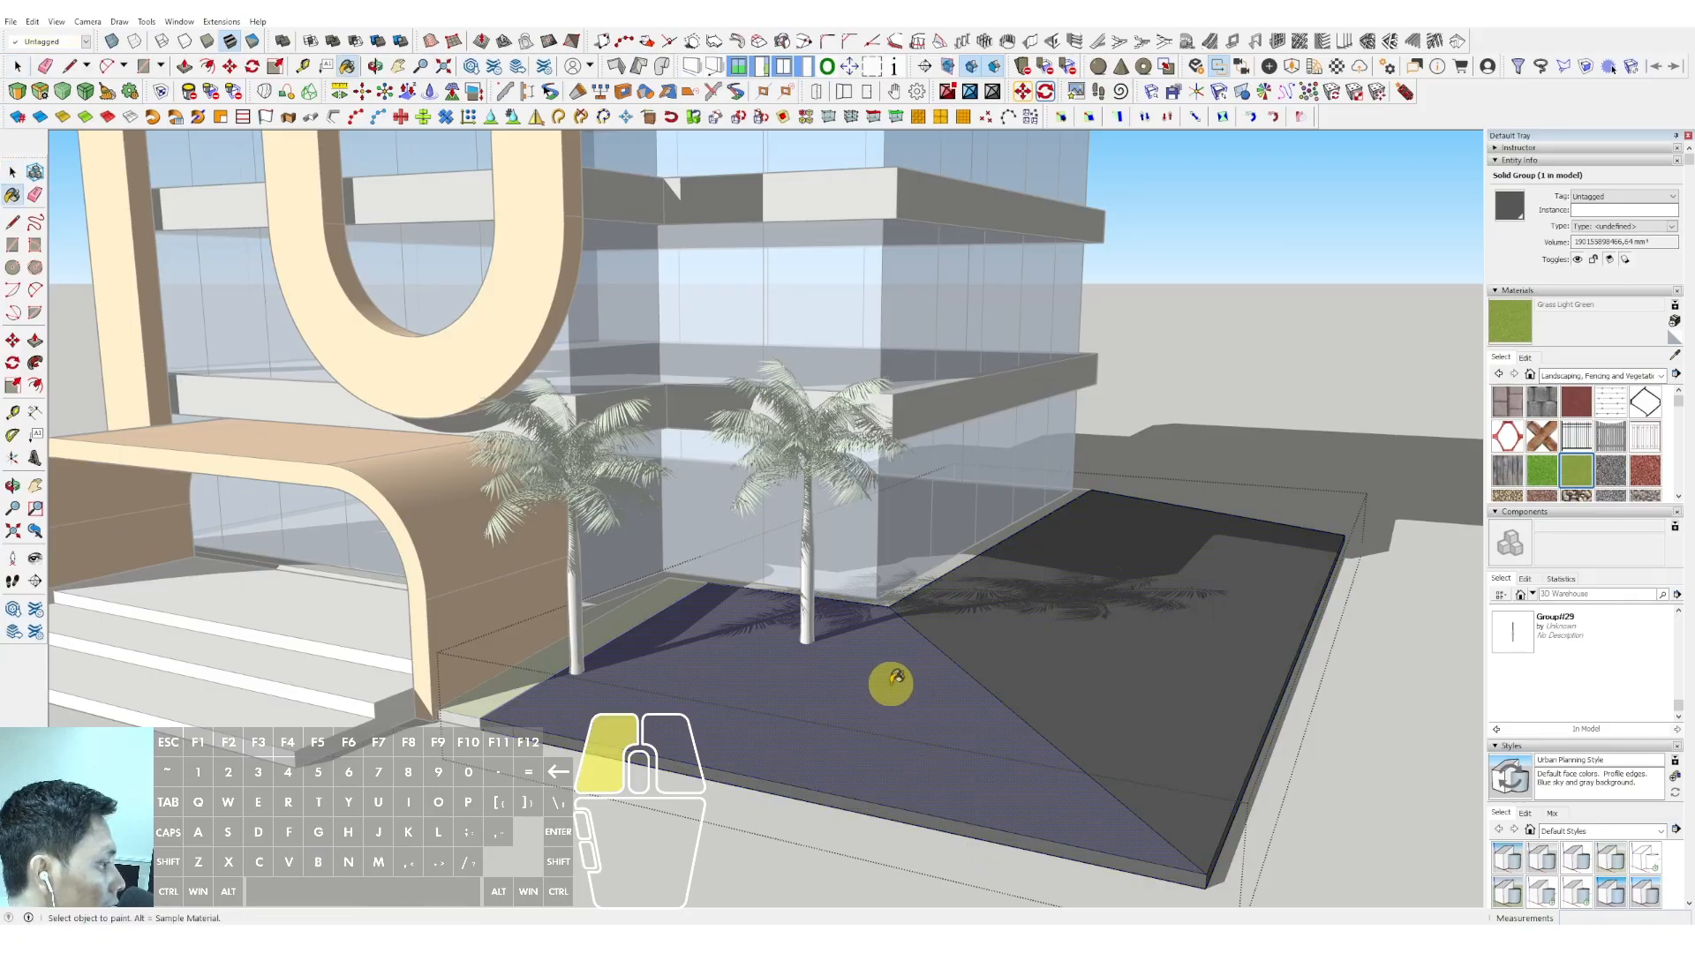
{"action": "left_click", "coordinate": [891, 684]}
{"action": "left_click", "coordinate": [1029, 605]}
{"action": "key", "text": "space"}
{"action": "scroll", "coordinate": [1029, 606], "scroll_direction": "down", "scroll_amount": 4}
{"action": "left_click", "coordinate": [1180, 416]}
{"action": "scroll", "coordinate": [1180, 416], "scroll_direction": "down", "scroll_amount": 2}
{"action": "middle_click_drag", "start_coordinate": [961, 571], "coordinate": [966, 500]}
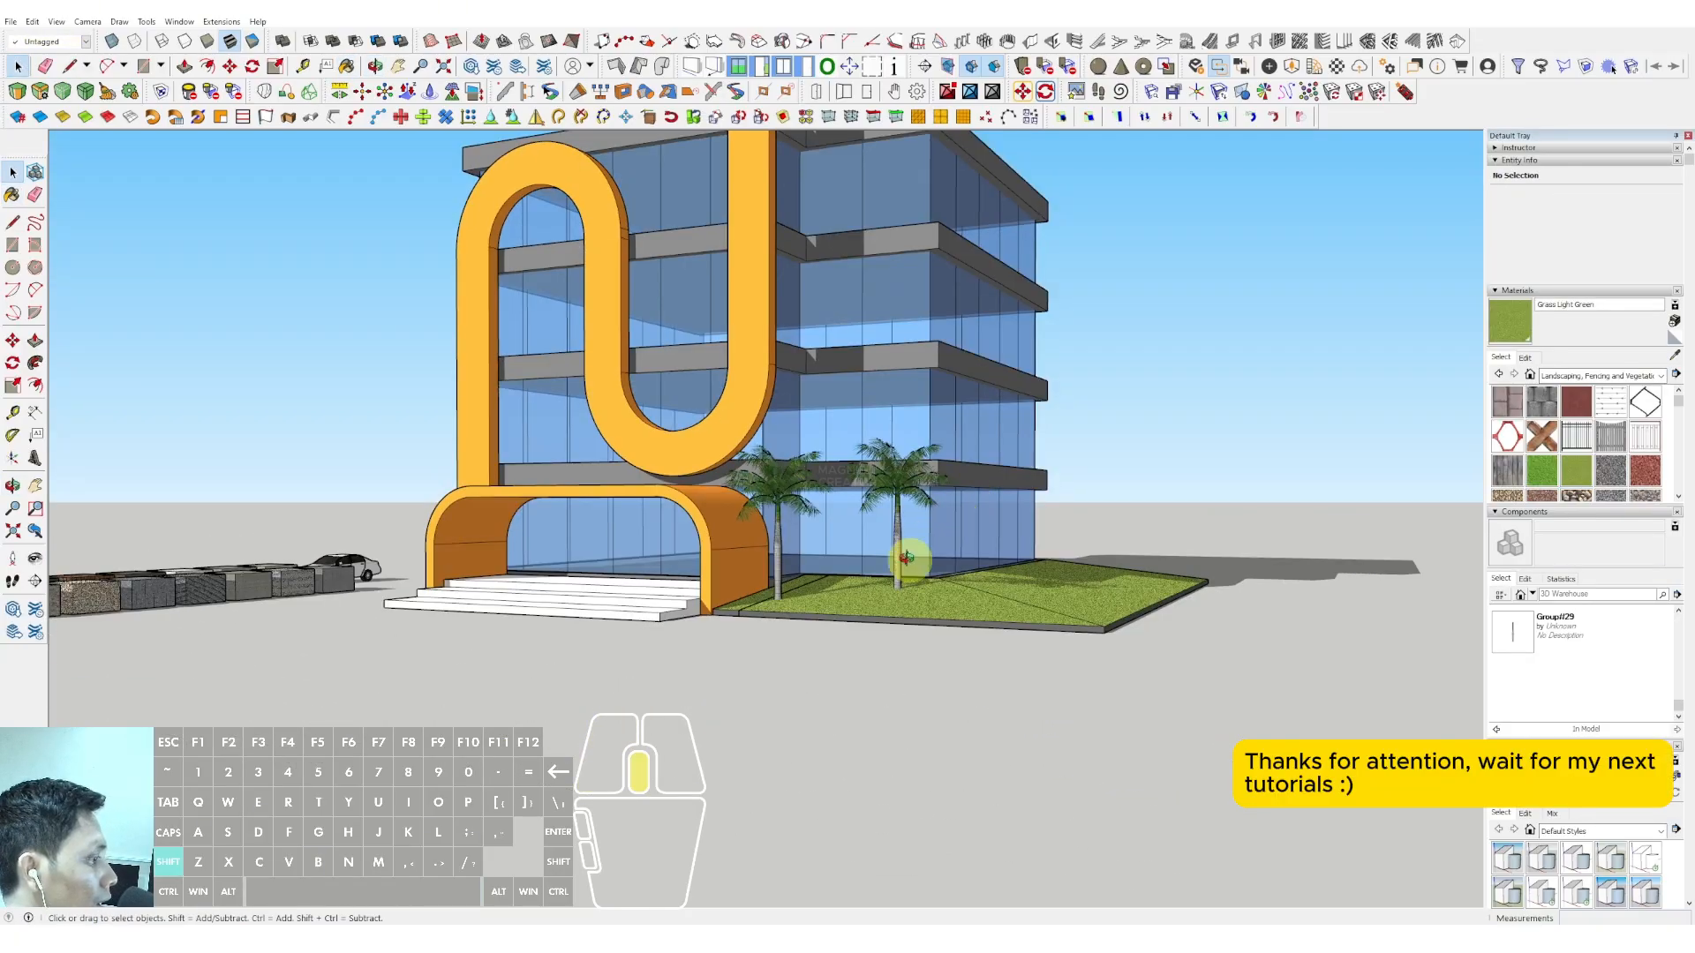
Step: Reposition the outer palm tree slightly and place two copies of it on the grass slope around the building's corner
{"action": "scroll", "coordinate": [907, 558], "scroll_direction": "up", "scroll_amount": 3}
{"action": "left_click", "coordinate": [806, 636]}
{"action": "key", "text": "m"}
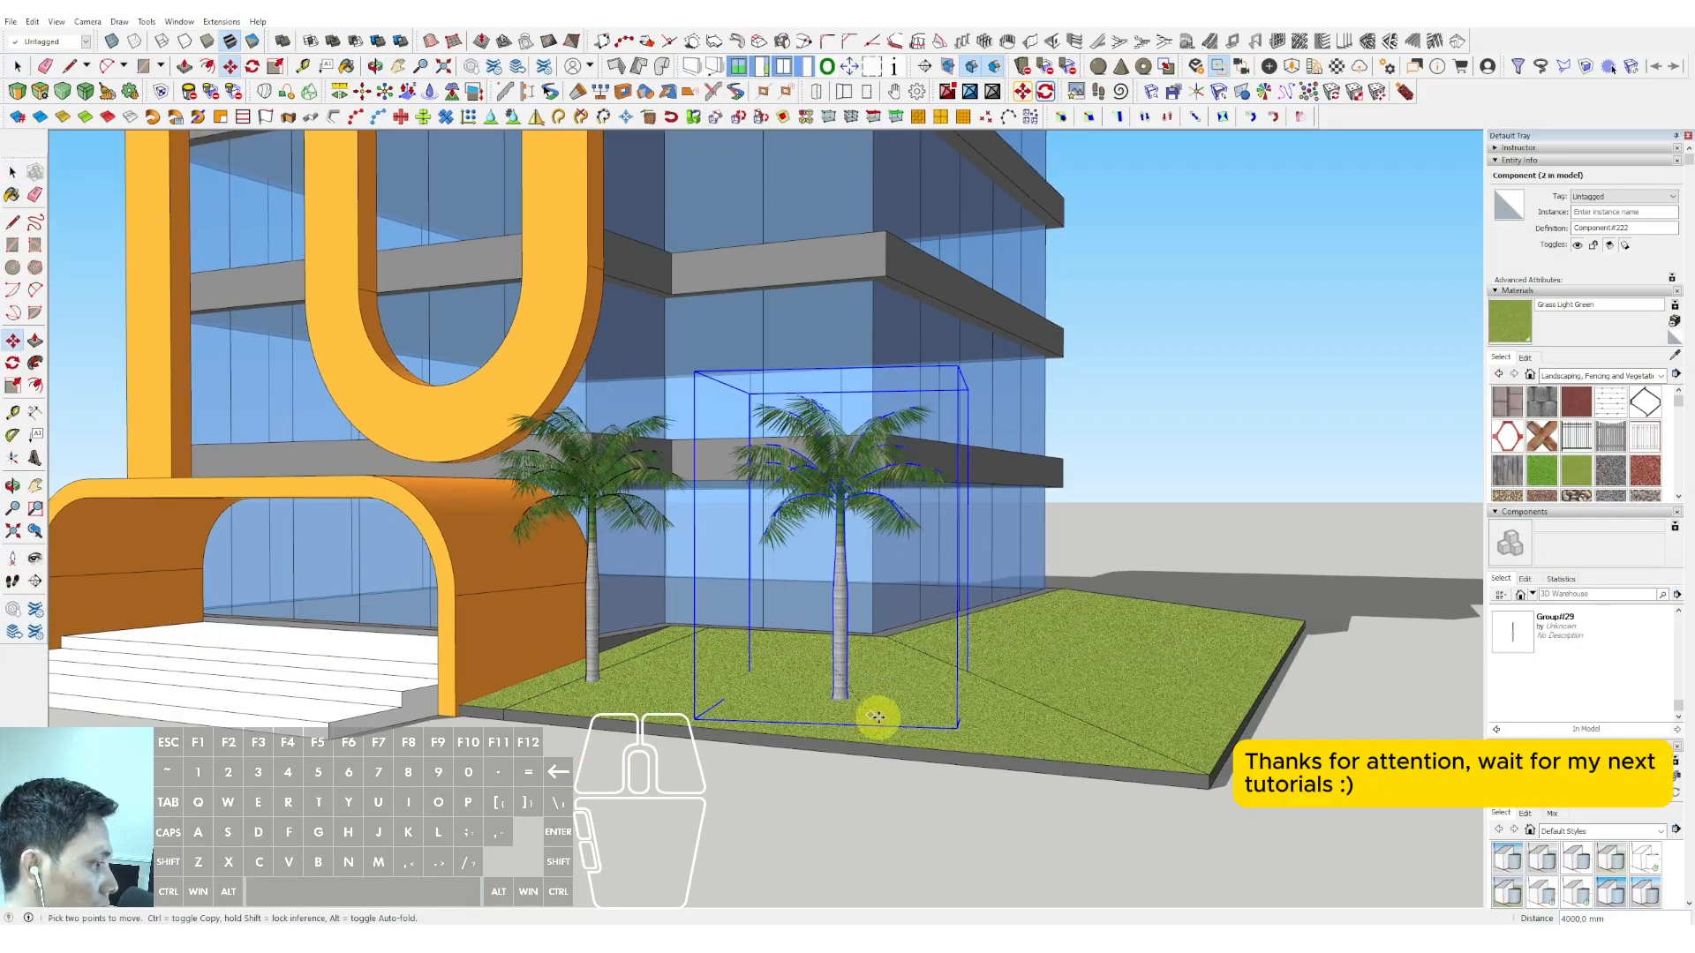
{"action": "left_click", "coordinate": [907, 700]}
{"action": "left_click", "coordinate": [905, 699]}
{"action": "left_click", "coordinate": [1135, 681]}
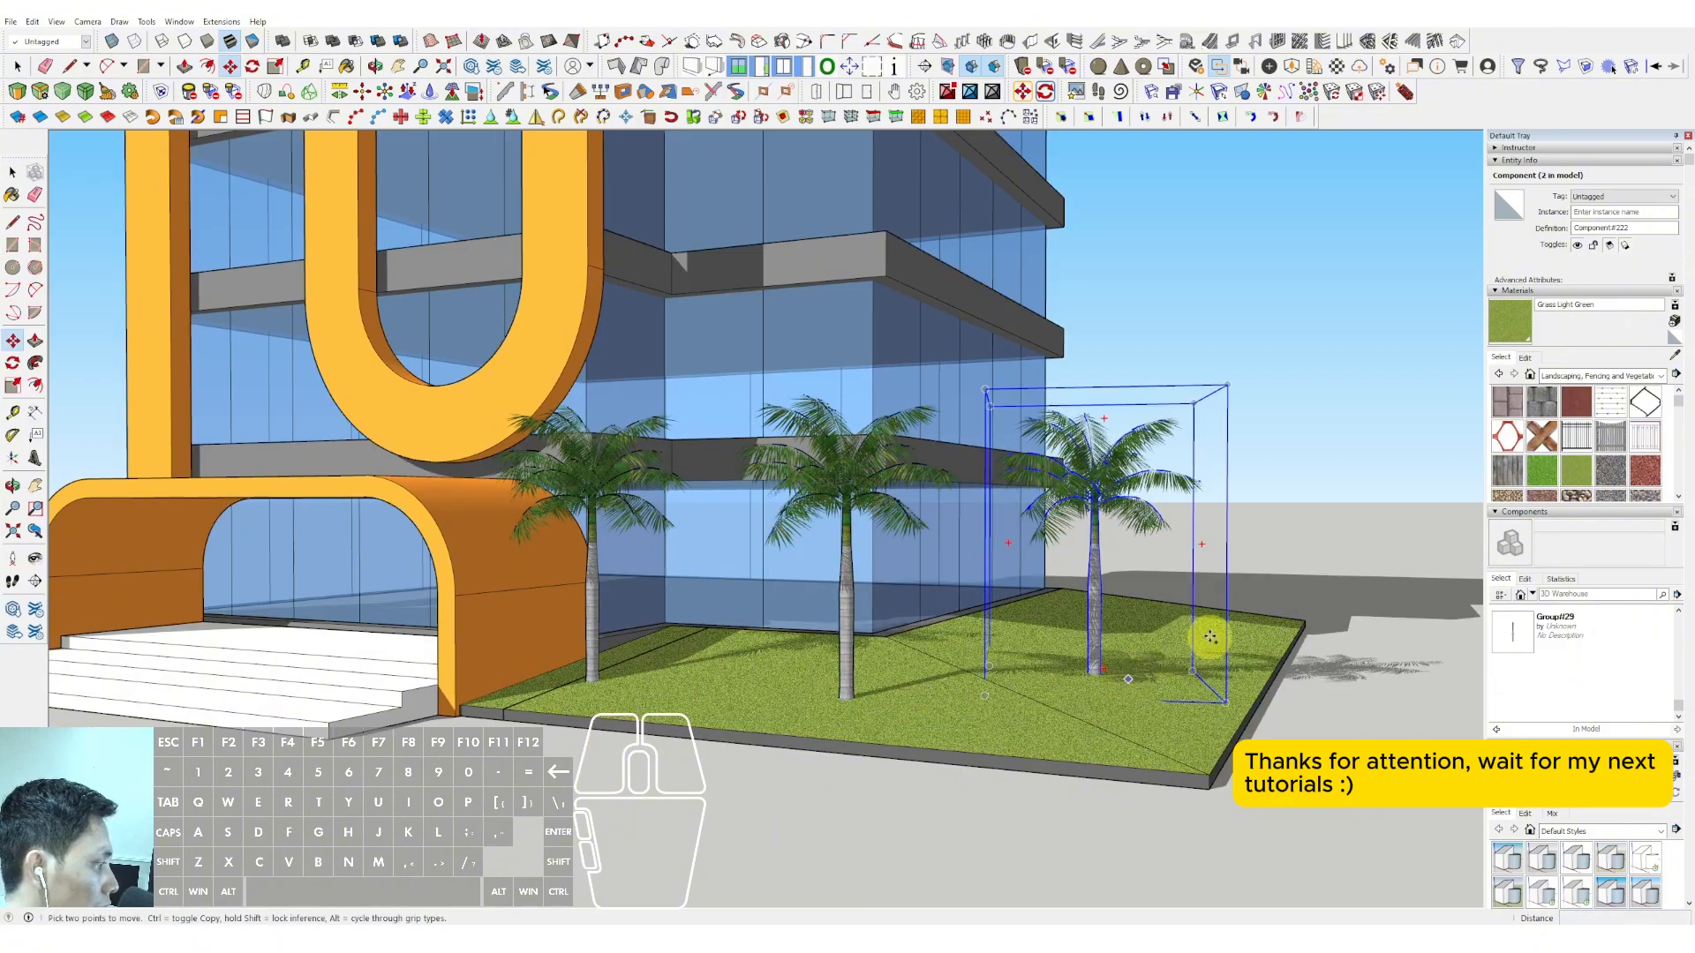
{"action": "left_click", "coordinate": [1250, 623]}
{"action": "scroll", "coordinate": [1026, 612], "scroll_direction": "down", "scroll_amount": 3}
{"action": "key", "text": "space"}
{"action": "middle_click_drag", "start_coordinate": [1044, 613], "coordinate": [610, 657]}
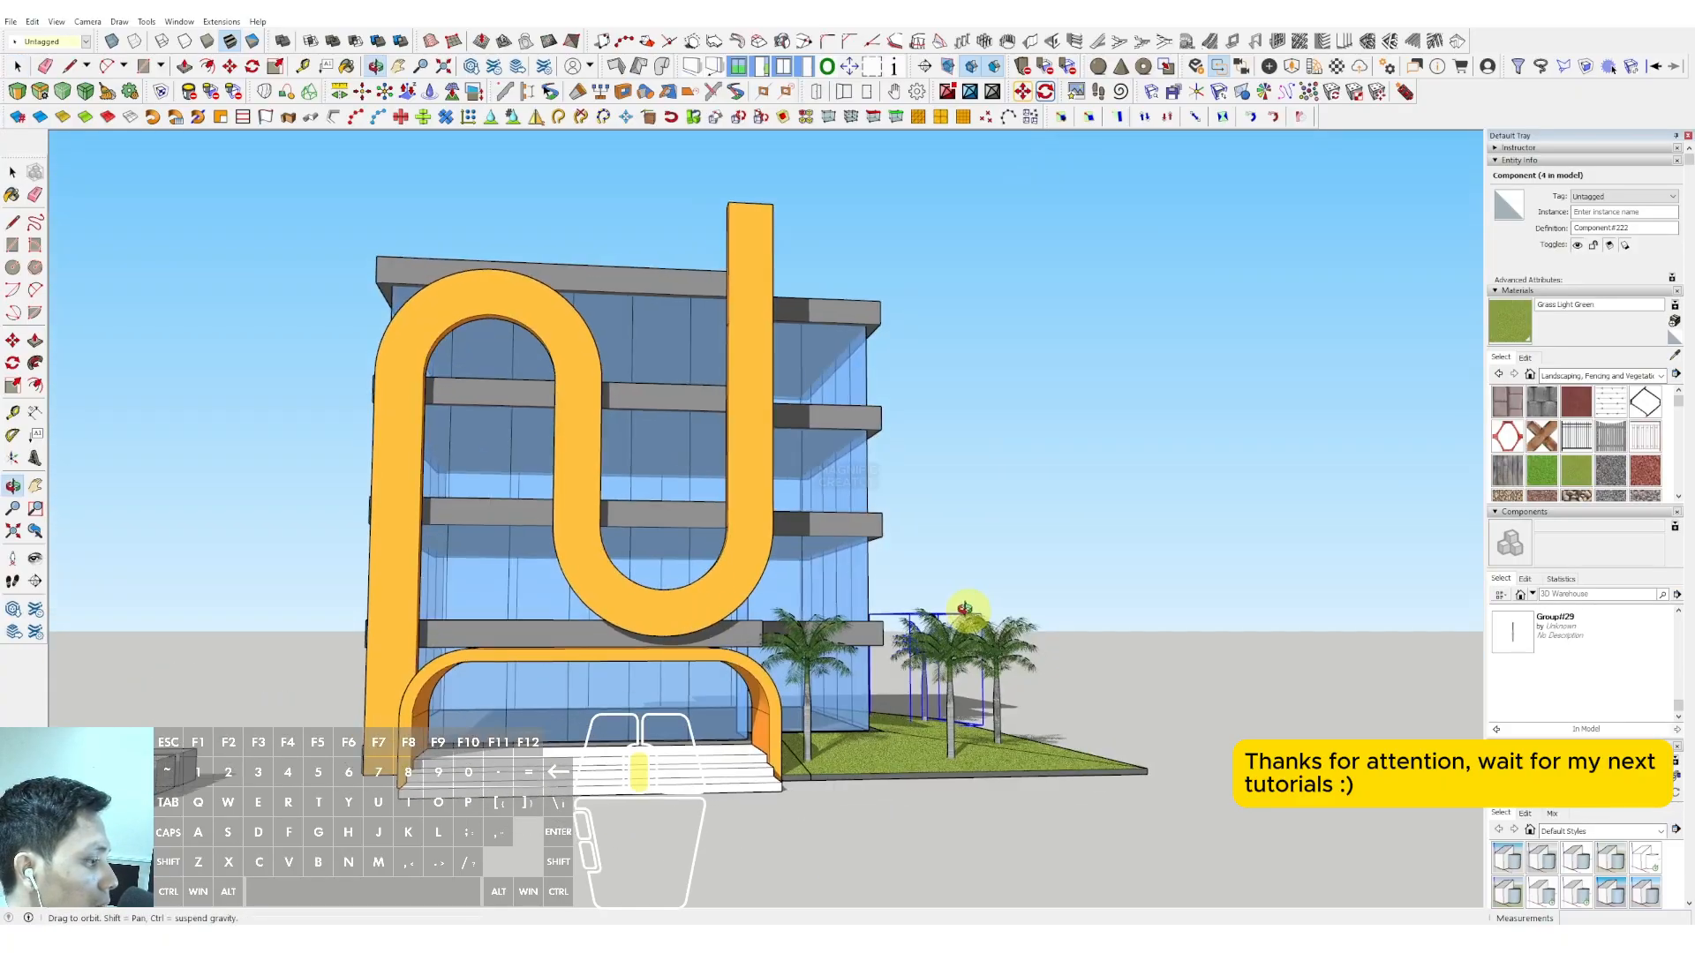